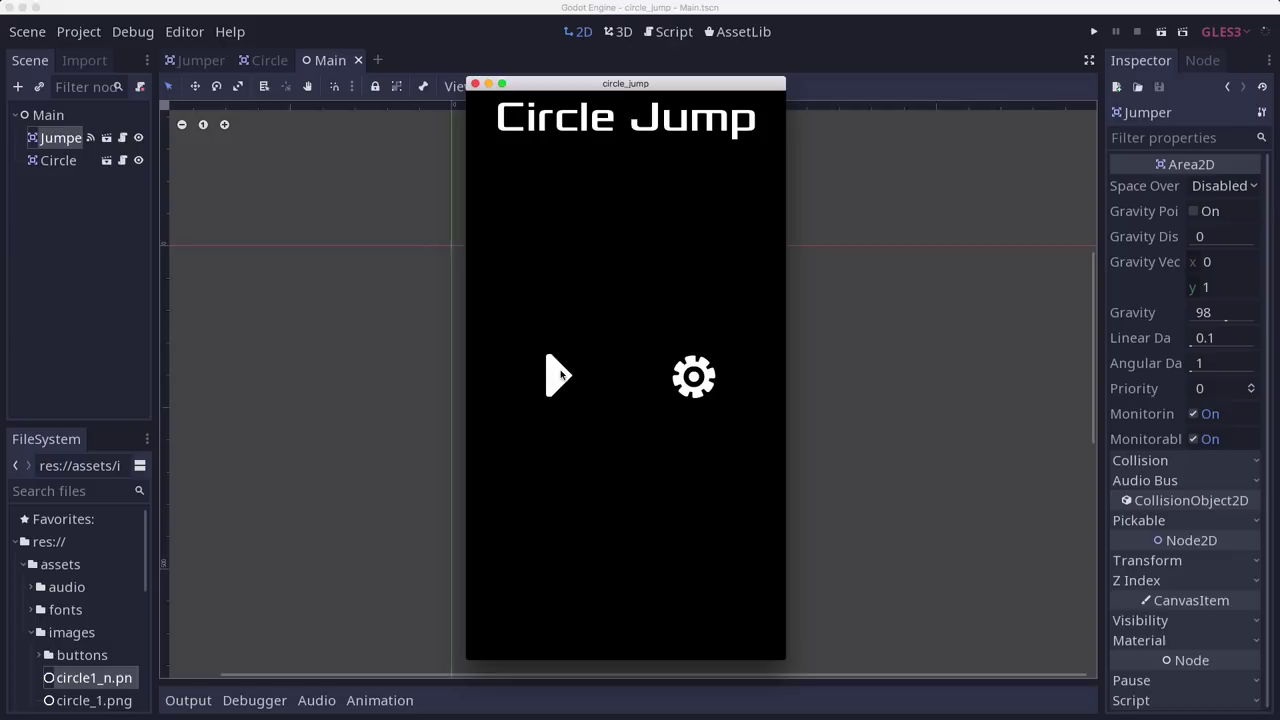
# Start a new Circle Jump game and jump between circles until reaching game over.
pyautogui.click(547, 380)
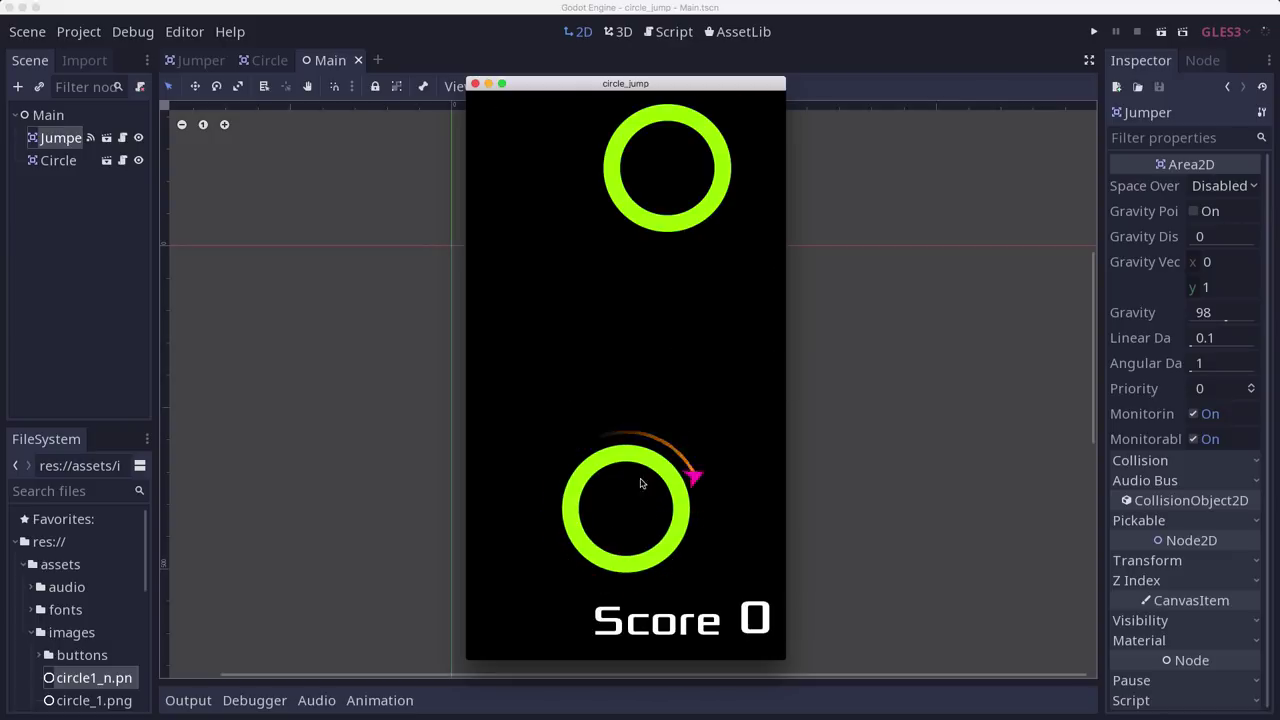
pyautogui.click(688, 427)
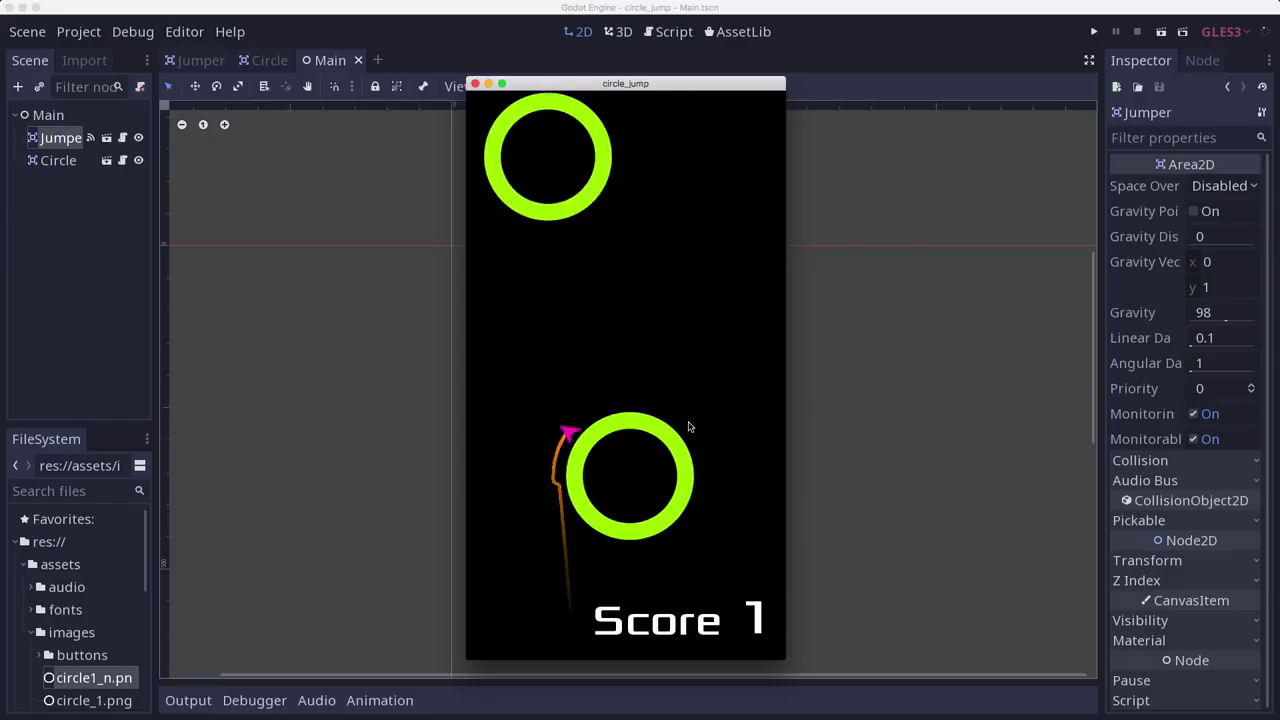
pyautogui.click(688, 427)
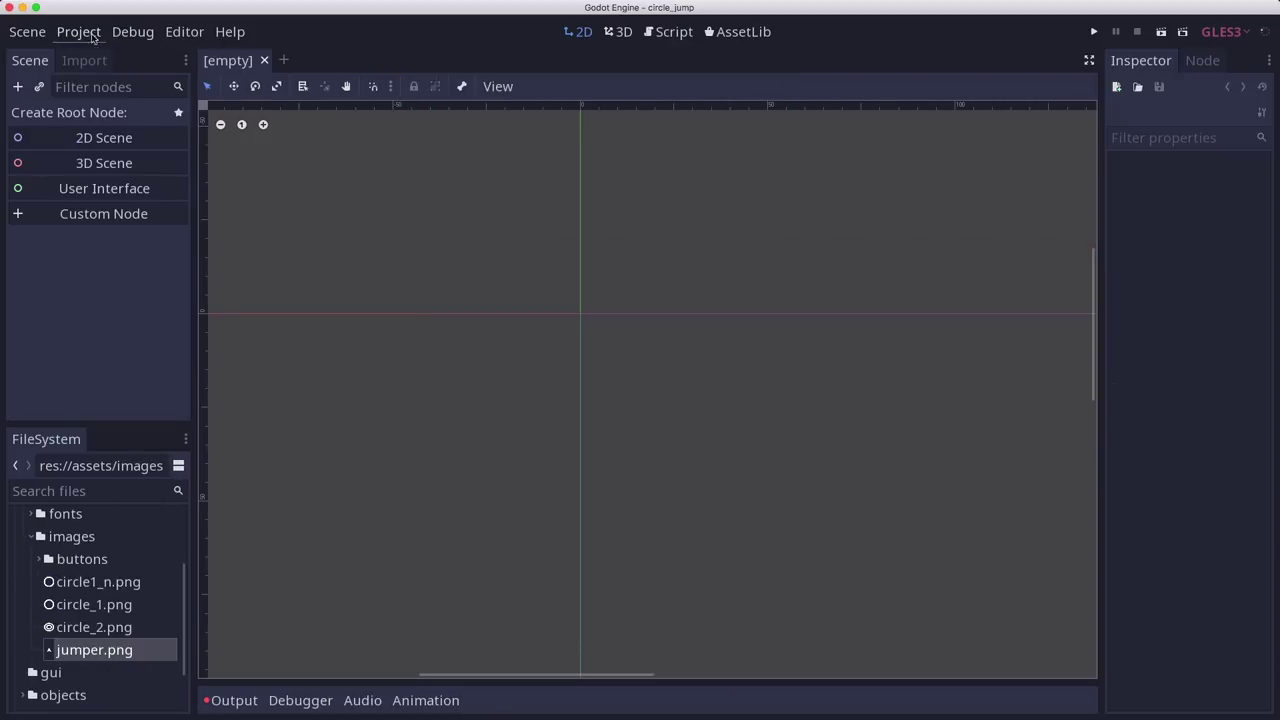
# Set the project's display window size to width 480 and height 854.
pyautogui.click(79, 32)
pyautogui.click(101, 60)
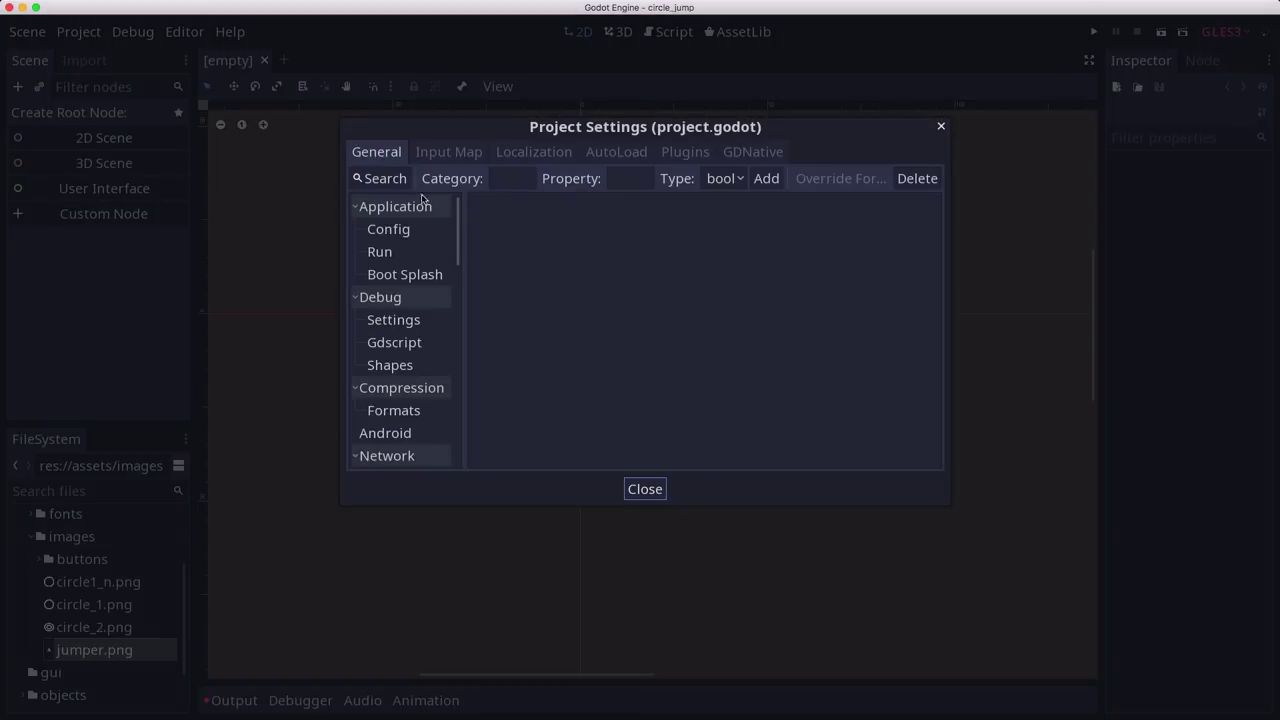
pyautogui.scroll(-1, 410, 378)
pyautogui.scroll(-3, 410, 378)
pyautogui.scroll(-3, 410, 378)
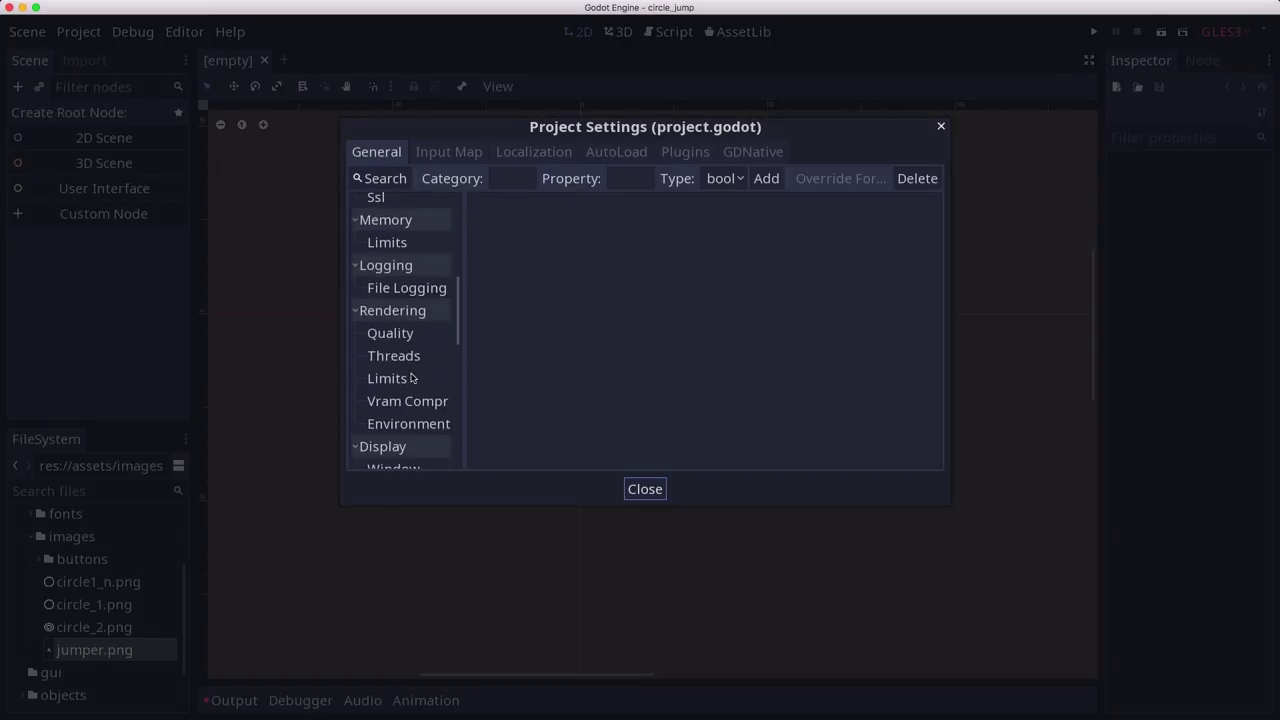
pyautogui.scroll(-2, 410, 378)
pyautogui.click(410, 414)
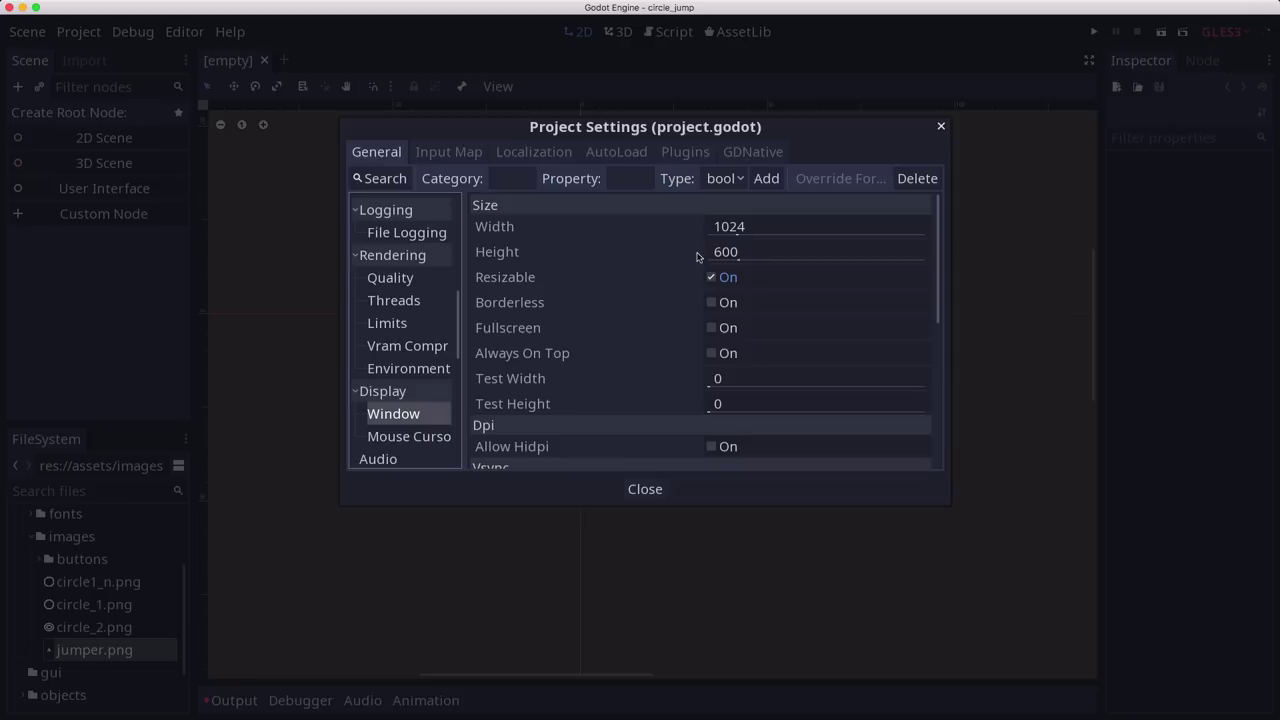
pyautogui.click(750, 228)
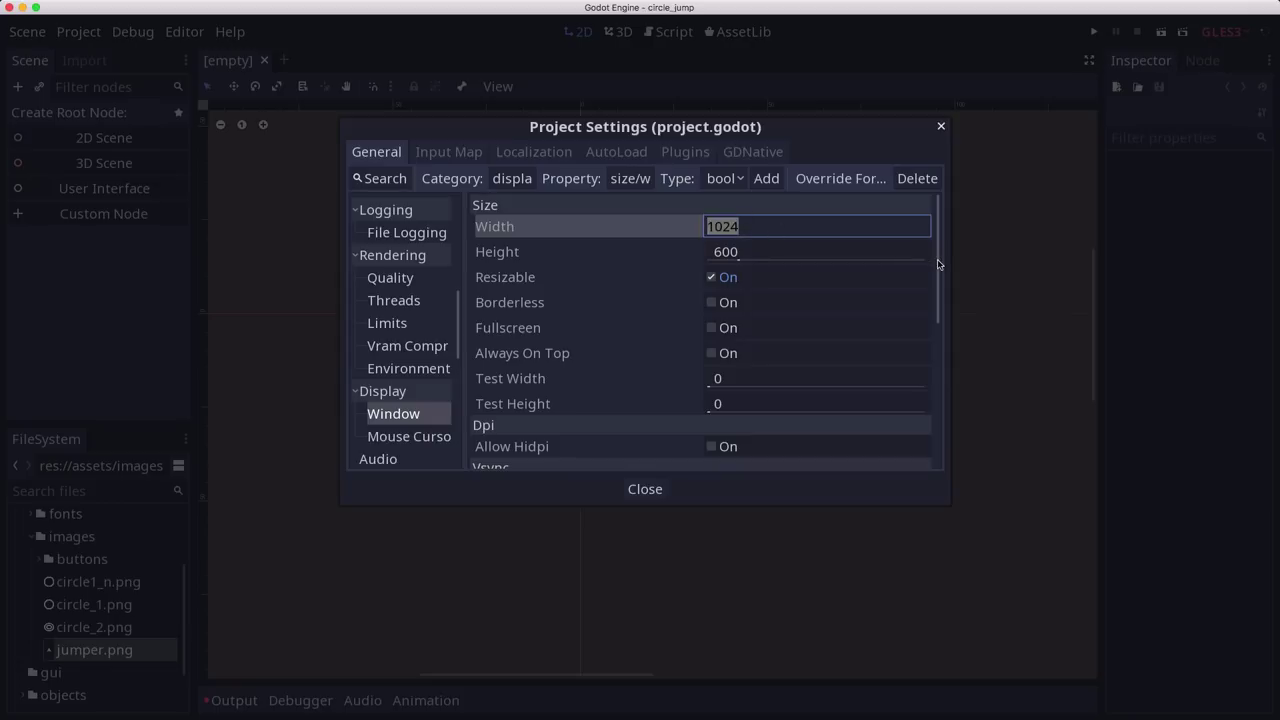
pyautogui.write('480')
pyautogui.press('Tab')
pyautogui.write('85')
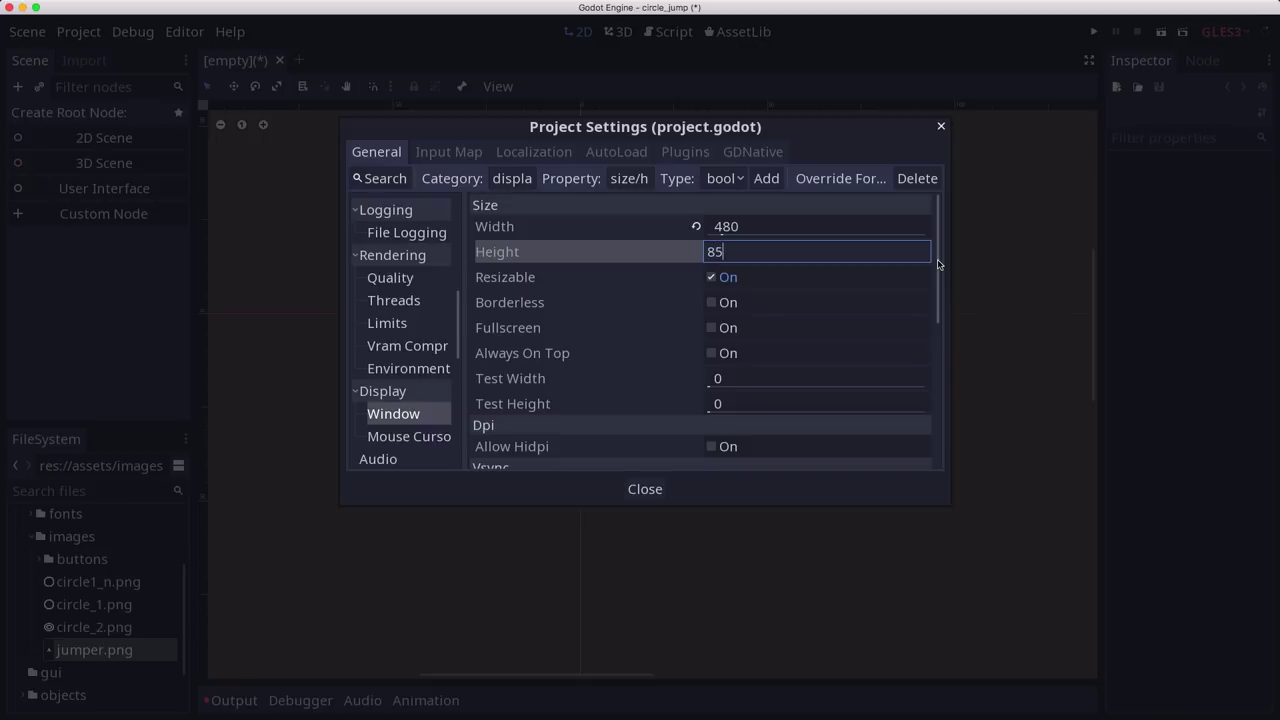
pyautogui.write('4')
pyautogui.press('Return')
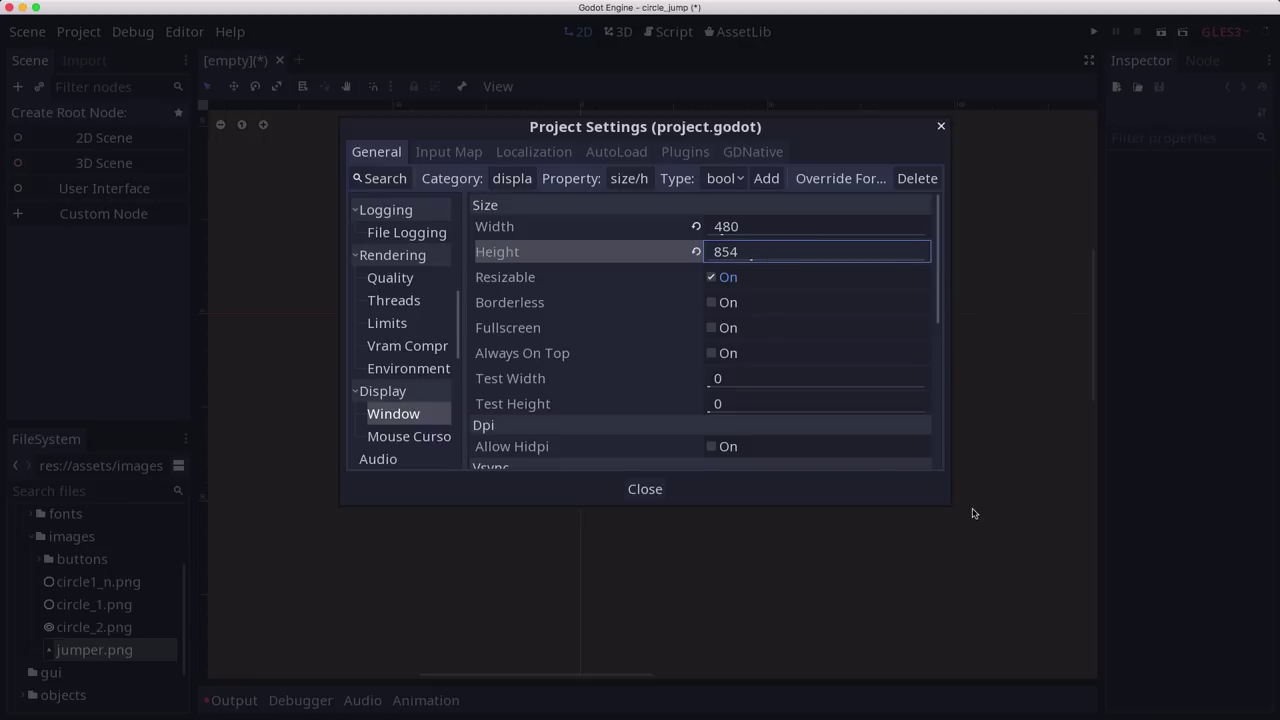
# Set window orientation to portrait, stretch mode to 2d and aspect to keep.
pyautogui.moveTo(950, 510); pyautogui.dragTo(977, 631)
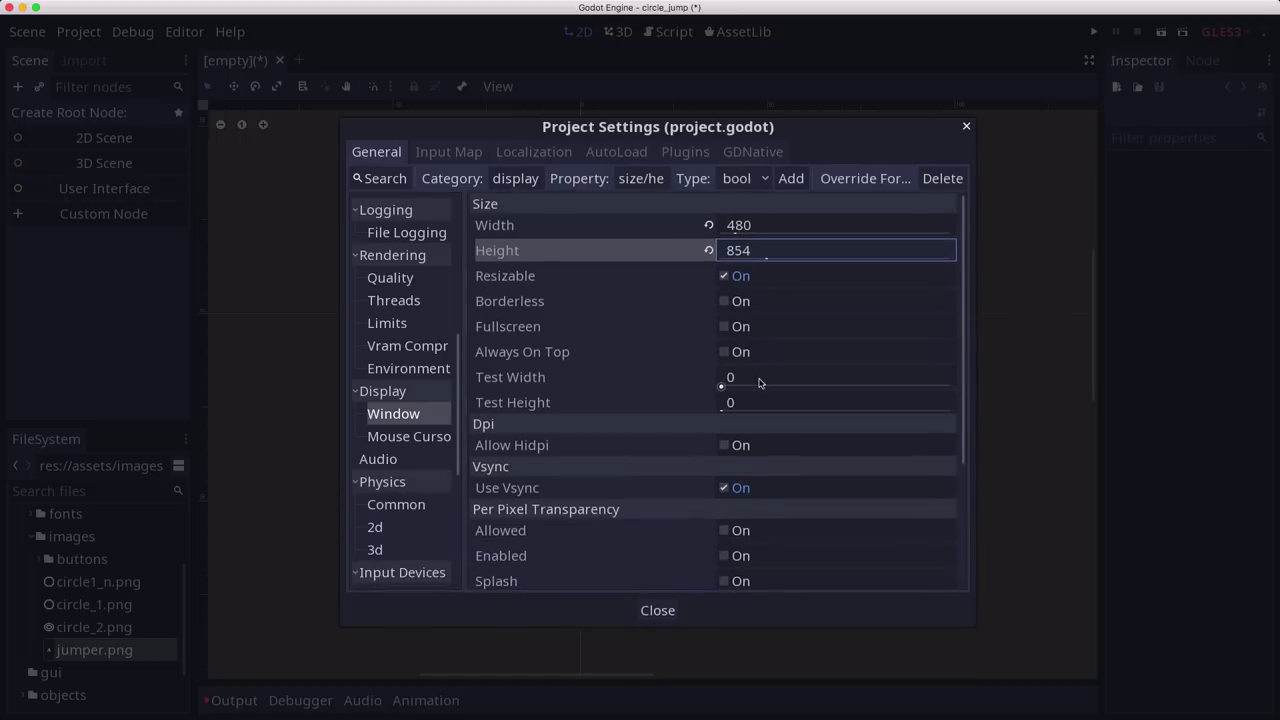
pyautogui.scroll(-5, 745, 385)
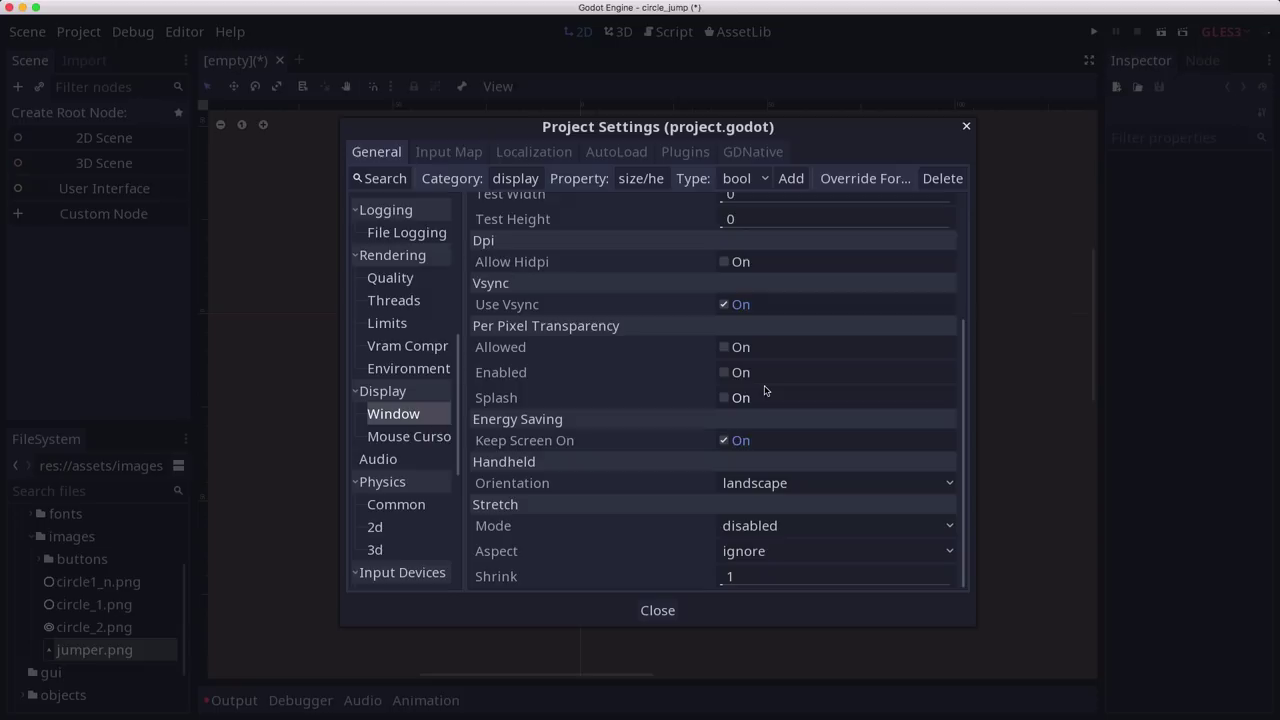
pyautogui.click(781, 489)
pyautogui.click(752, 528)
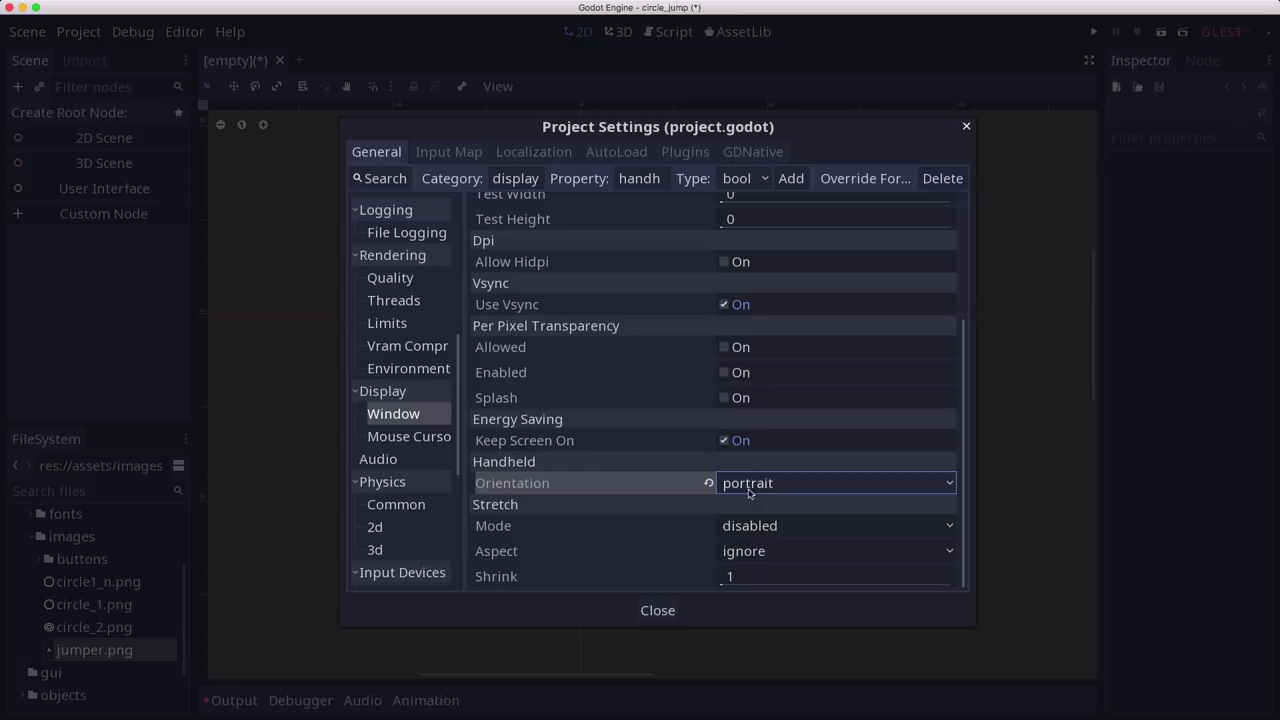
pyautogui.click(741, 530)
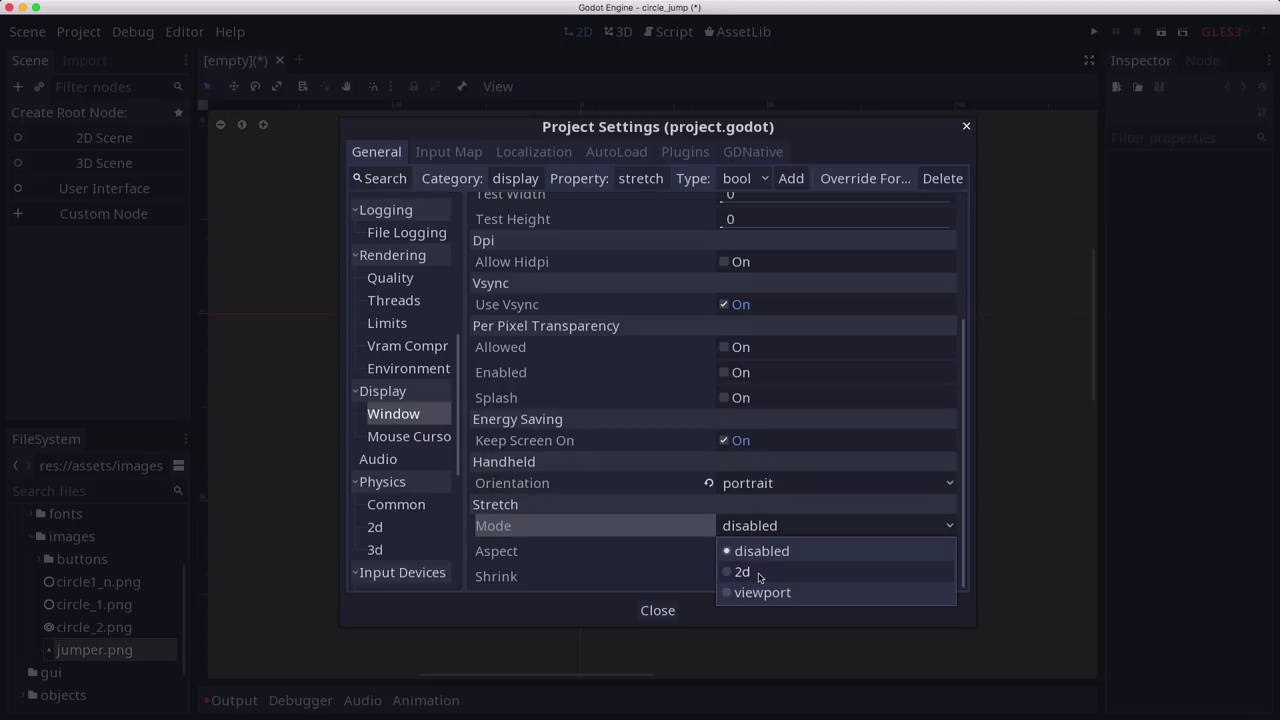
pyautogui.click(759, 575)
pyautogui.click(744, 553)
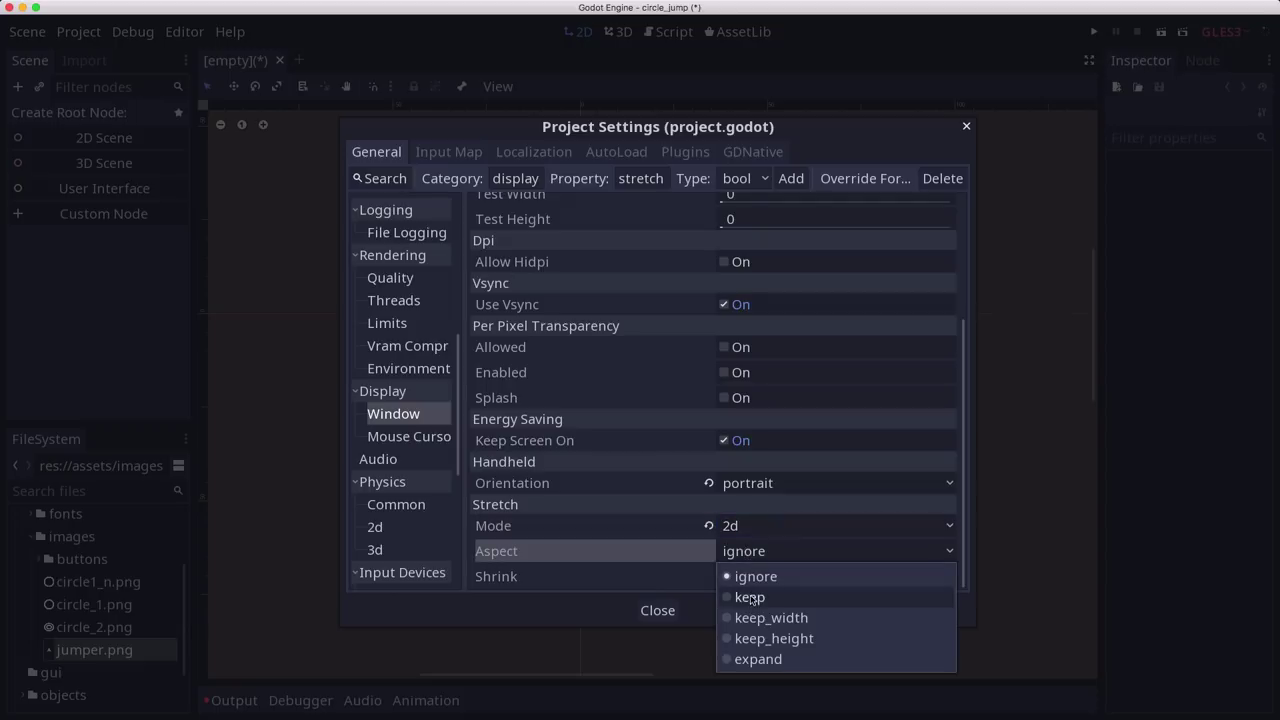
pyautogui.click(752, 596)
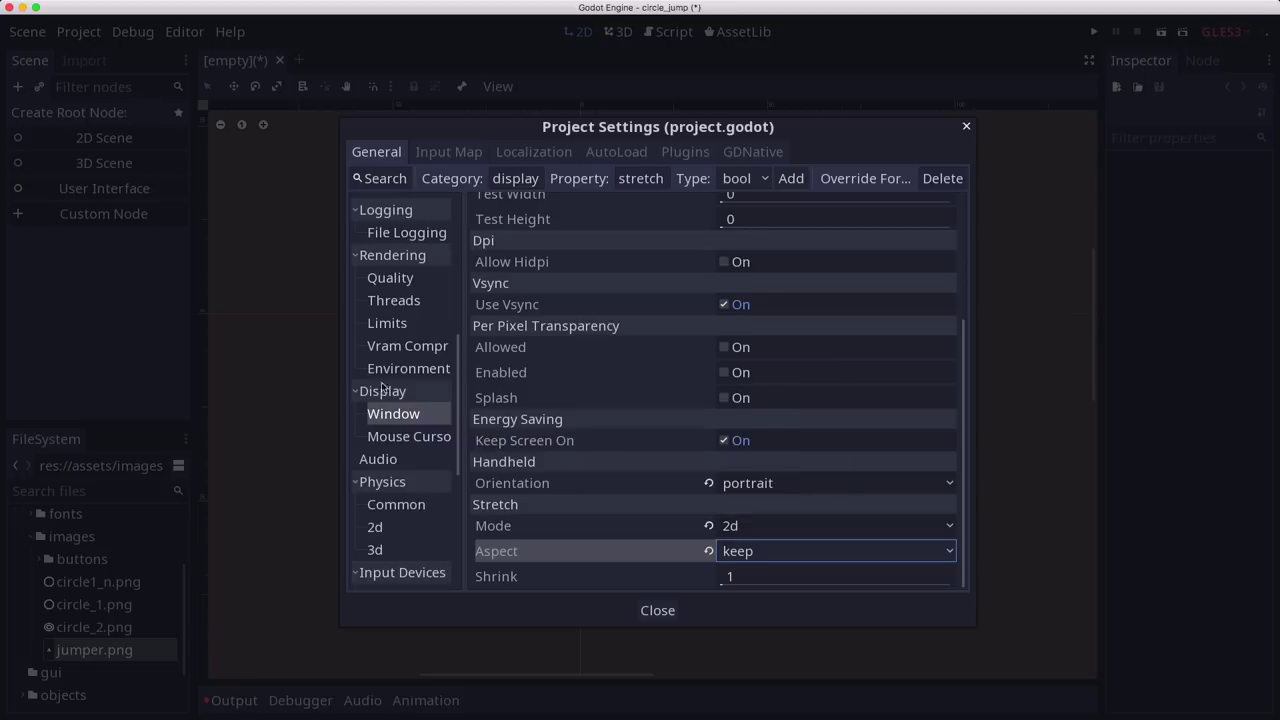
# Enable Emulate Touch From Mouse under Input Devices > Pointing and close Project Settings.
pyautogui.scroll(1, 426, 394)
pyautogui.scroll(1, 426, 394)
pyautogui.scroll(-5, 426, 394)
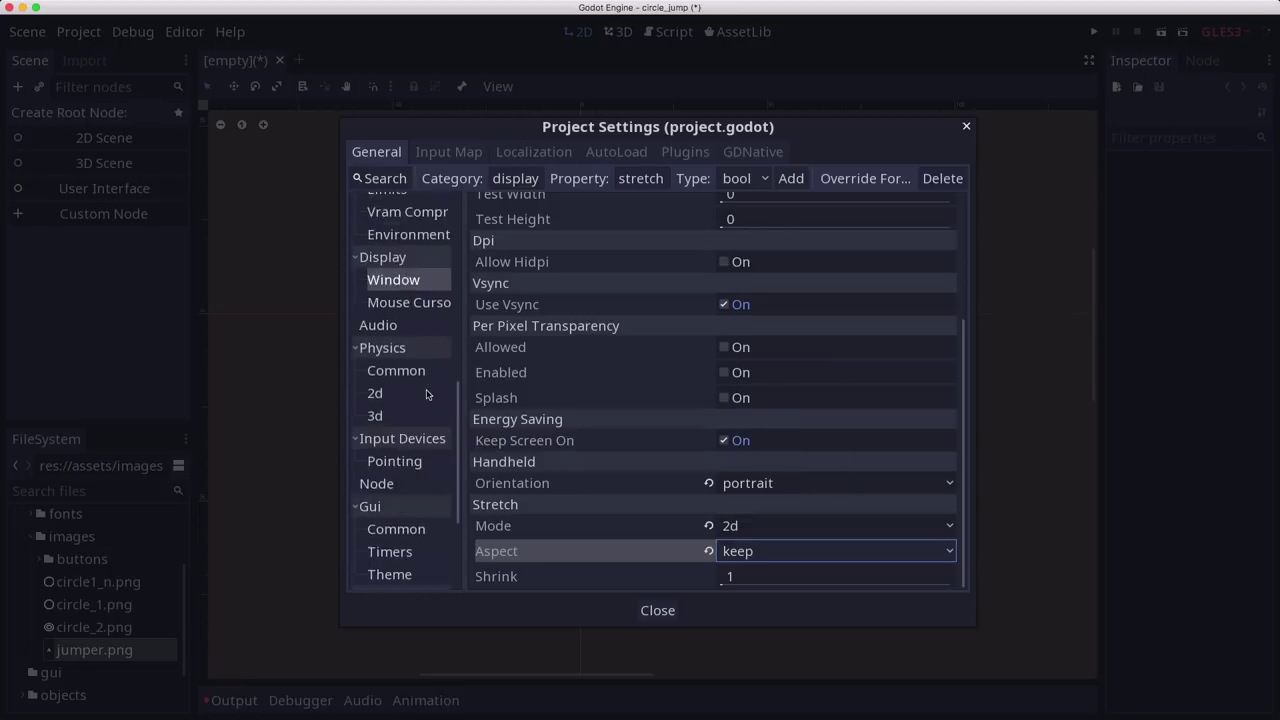
pyautogui.scroll(-2, 426, 394)
pyautogui.click(413, 408)
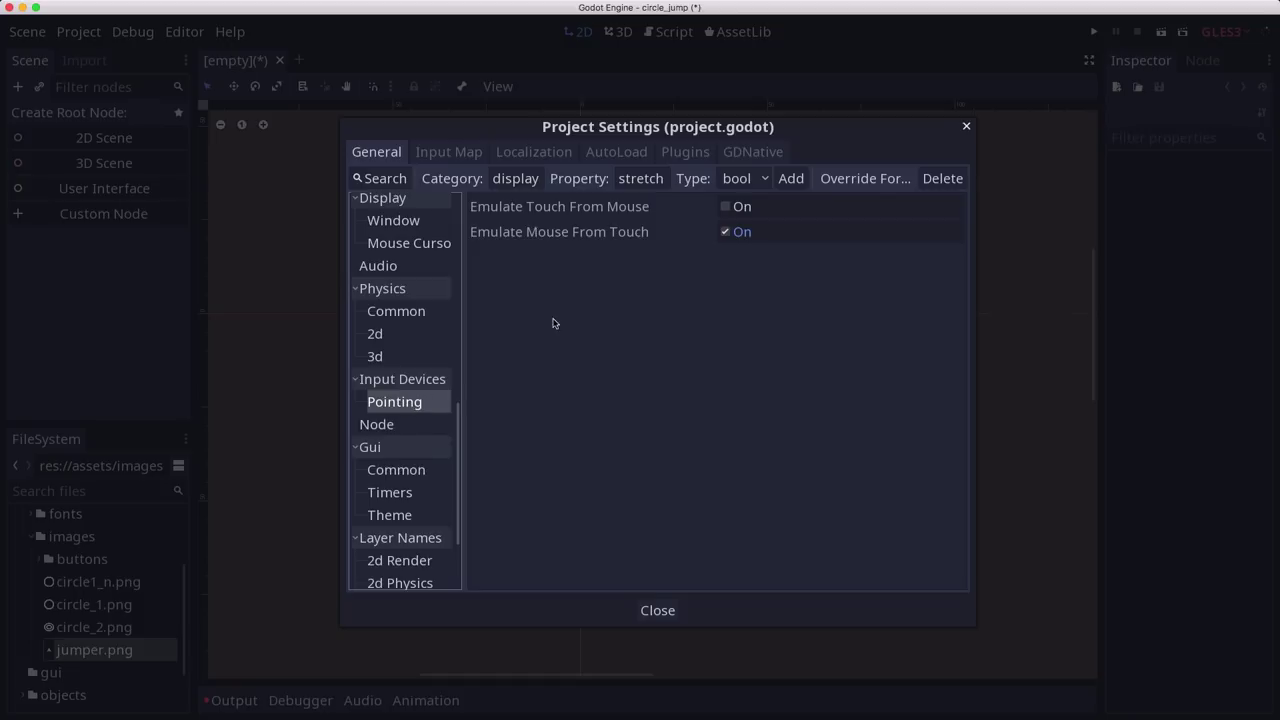
pyautogui.click(726, 207)
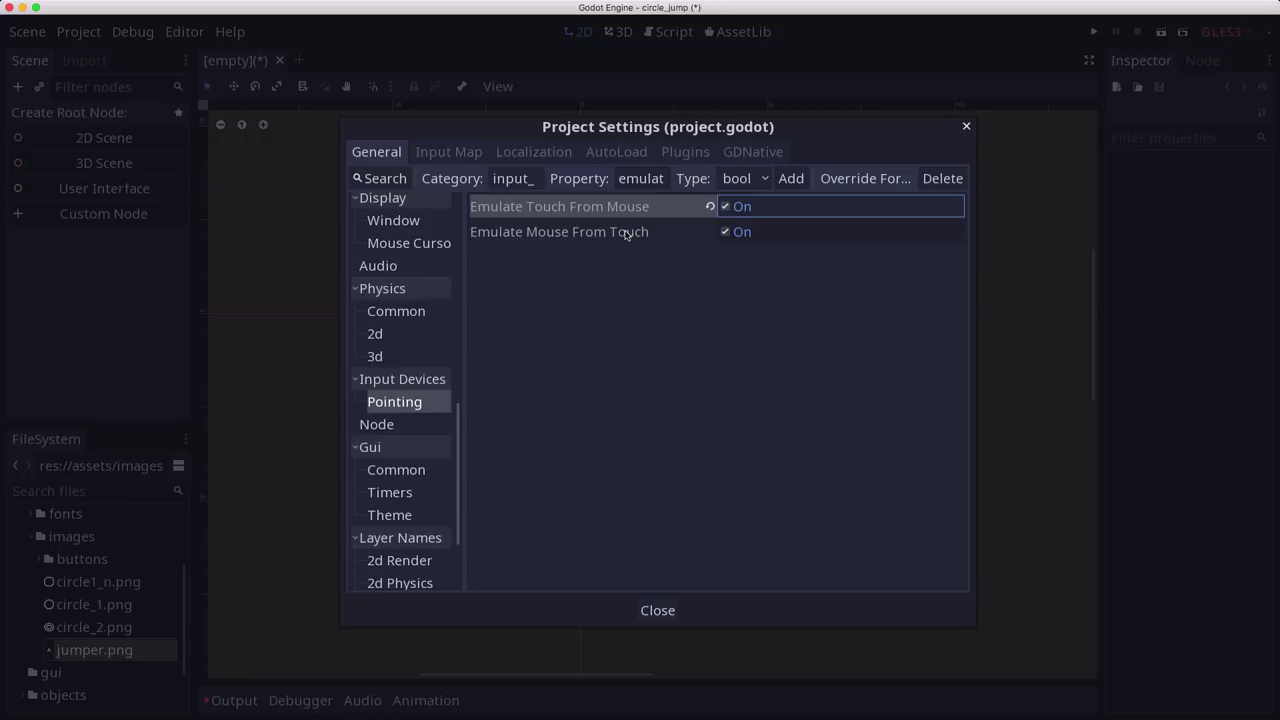
pyautogui.click(657, 610)
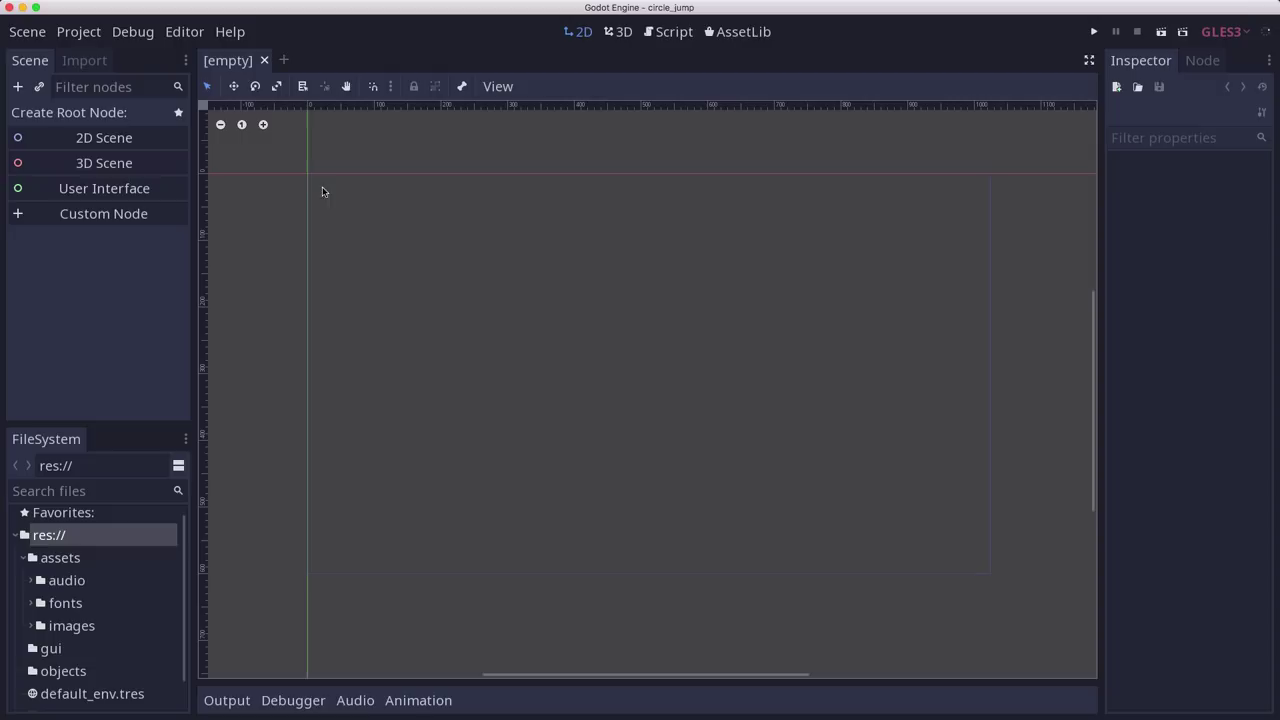
# Create an Area2D root node for the new scene.
pyautogui.click(17, 87)
pyautogui.write('a')
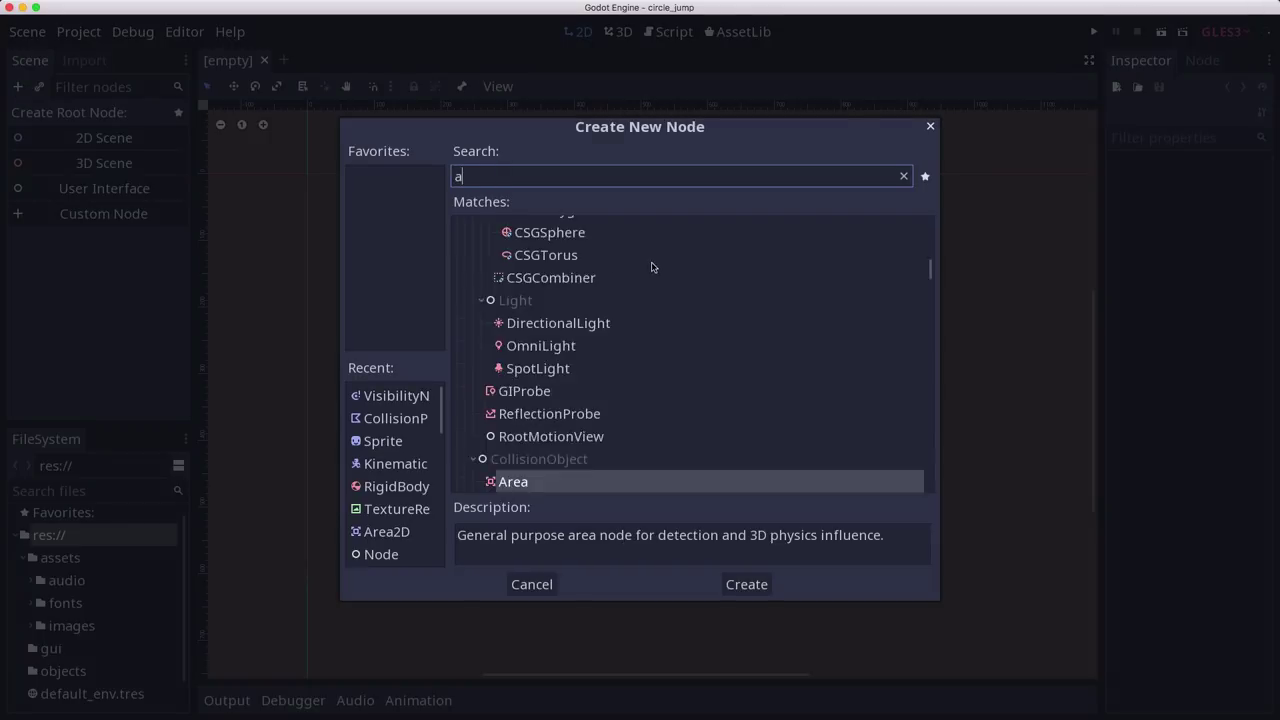
pyautogui.write('rea2')
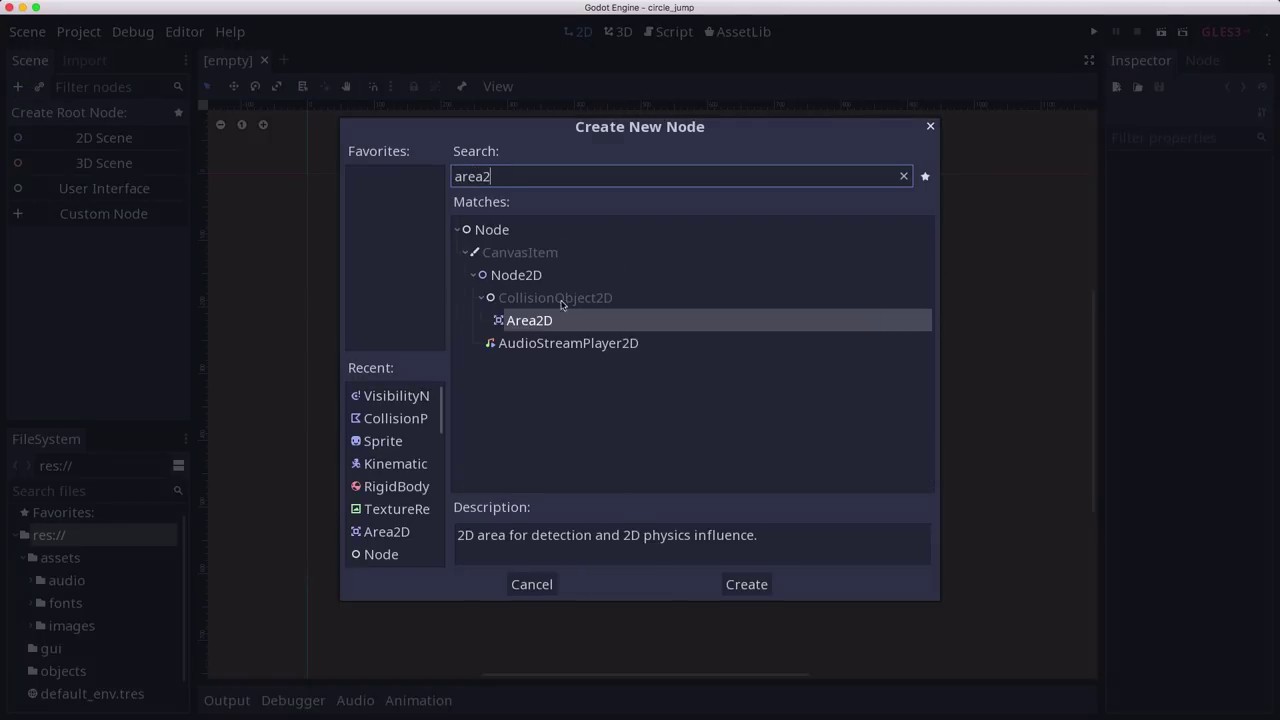
pyautogui.click(550, 327)
pyautogui.doubleClick(550, 327)
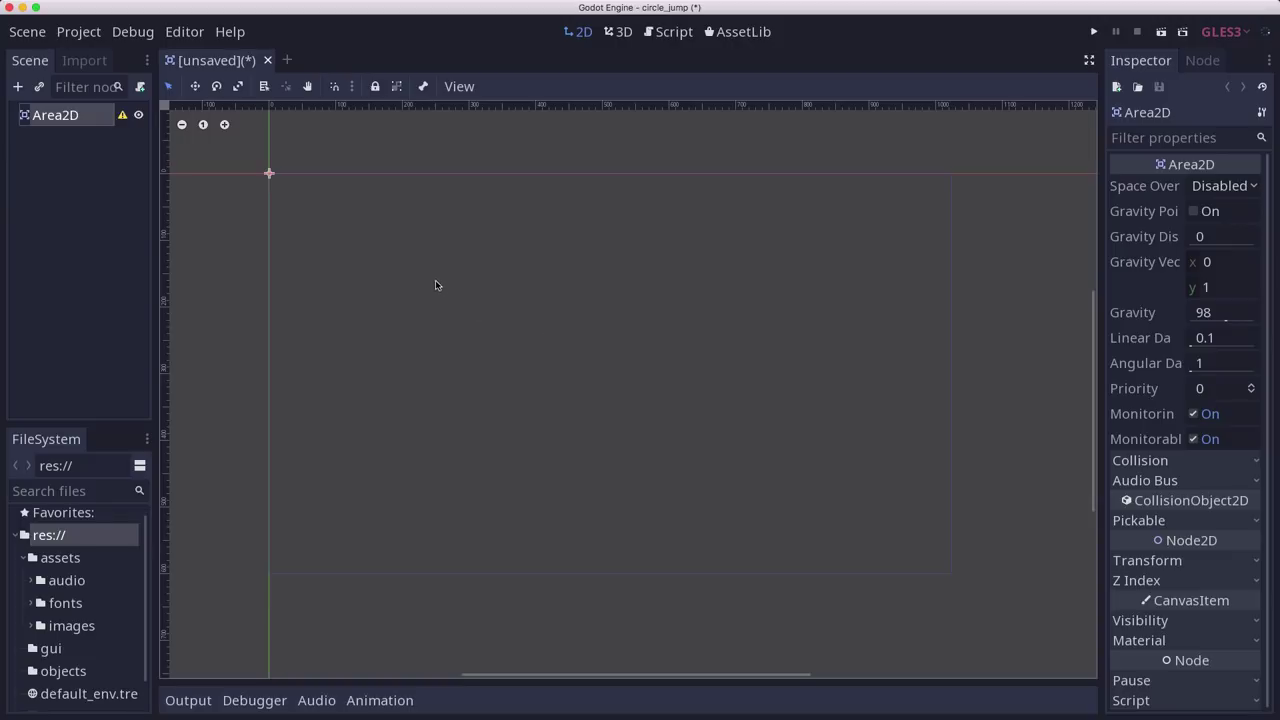
pyautogui.moveTo(305, 255)
pyautogui.mouseDown(button='middle')
pyautogui.moveTo(400, 274)
pyautogui.moveTo(537, 386)
pyautogui.mouseUp(button='middle')
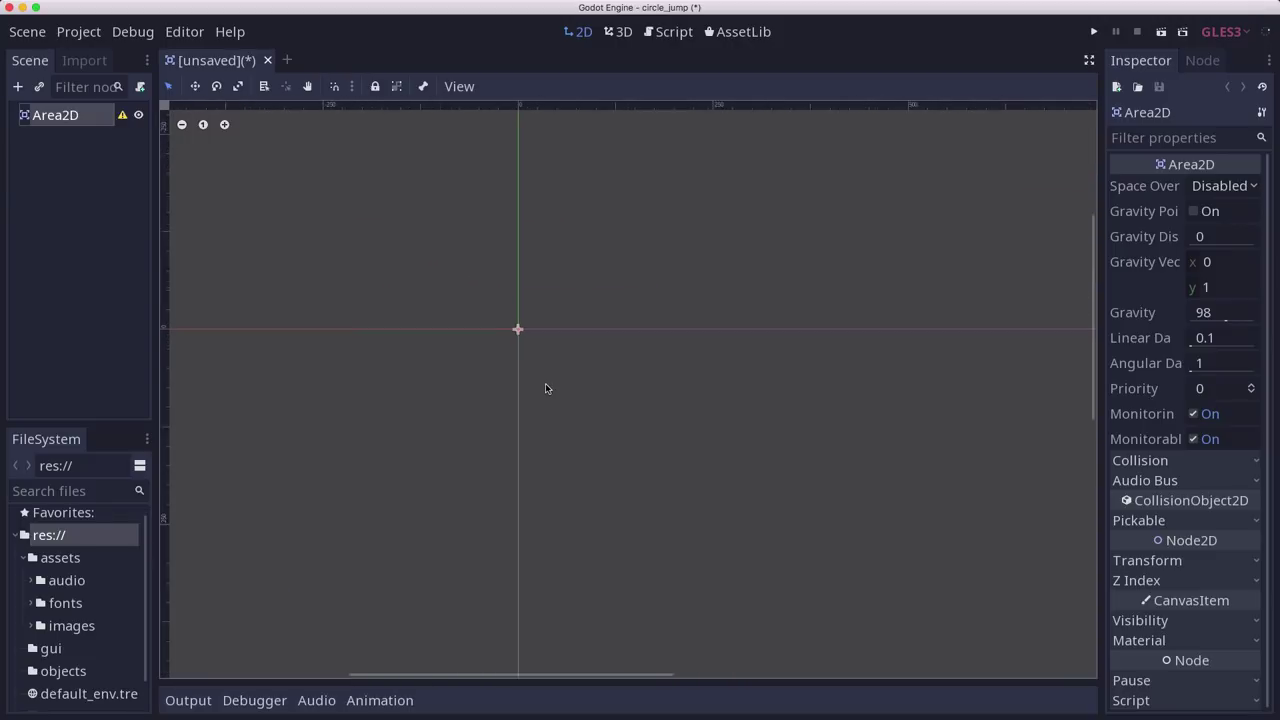
pyautogui.scroll(3, 546, 388)
# Add Sprite and CollisionShape2D child nodes under Area2D.
pyautogui.click(20, 90)
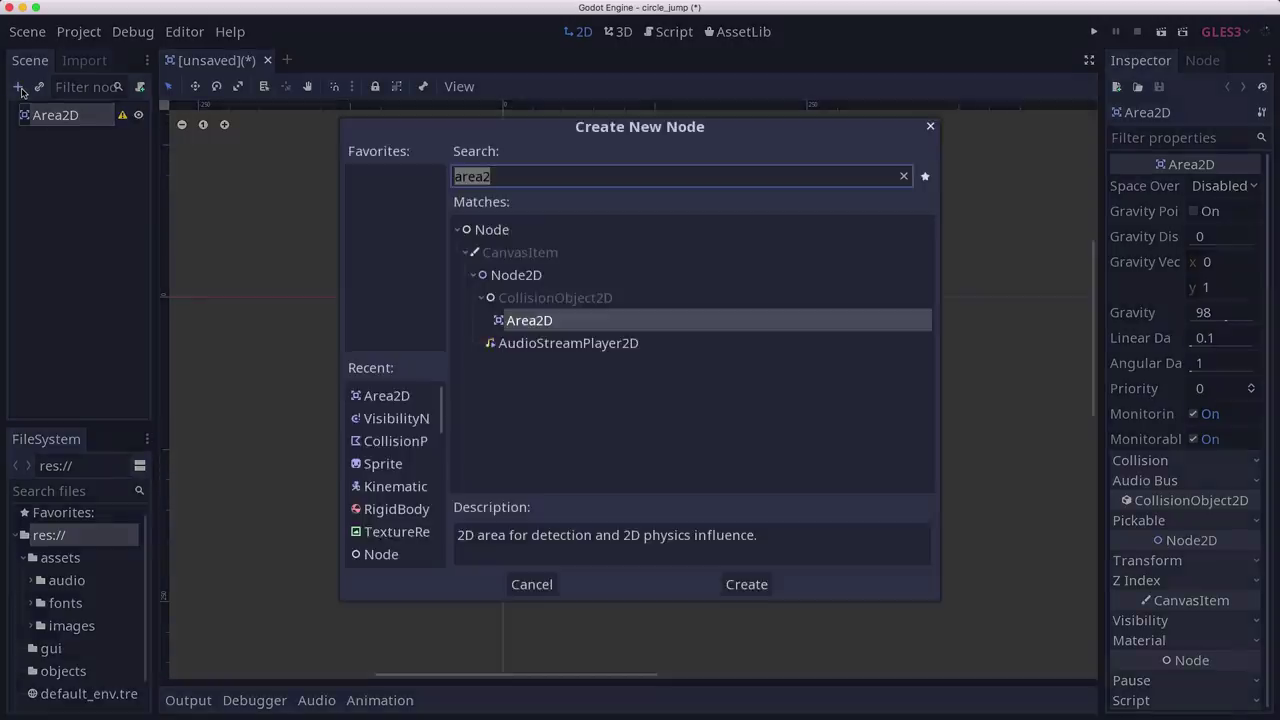
pyautogui.write('spr')
pyautogui.press('Return')
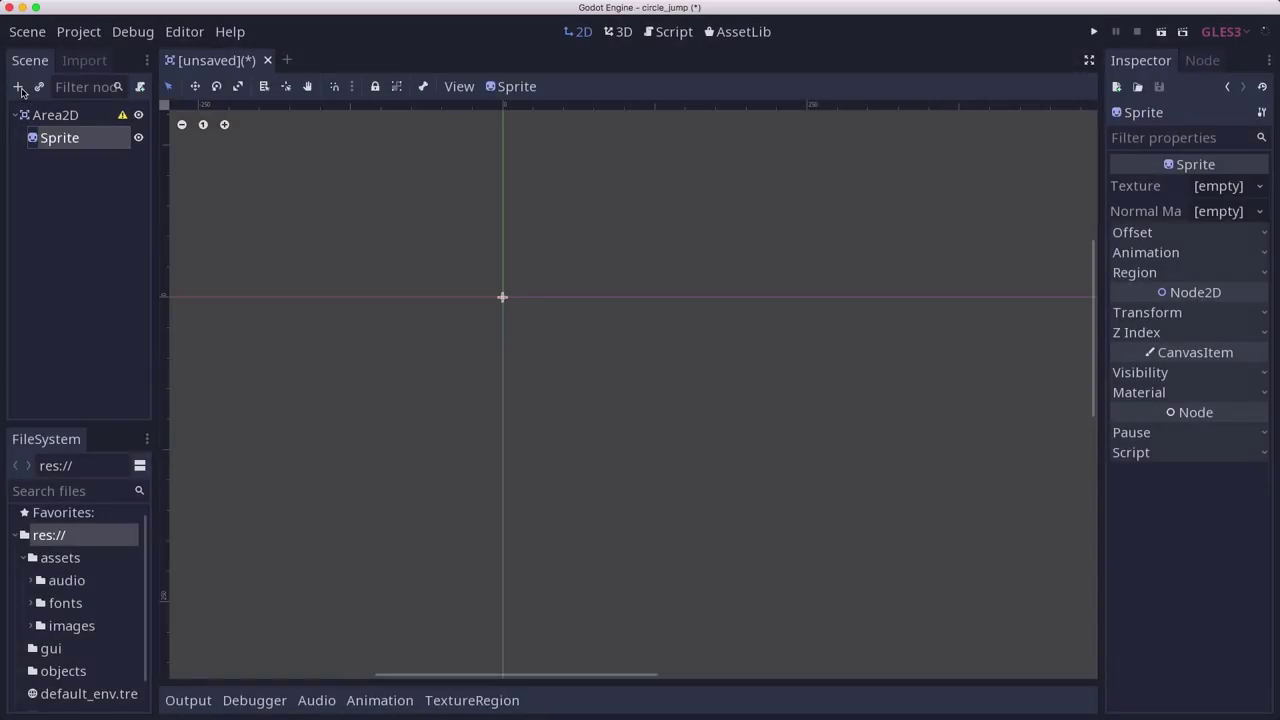
pyautogui.click(40, 117)
pyautogui.click(17, 88)
pyautogui.write('c')
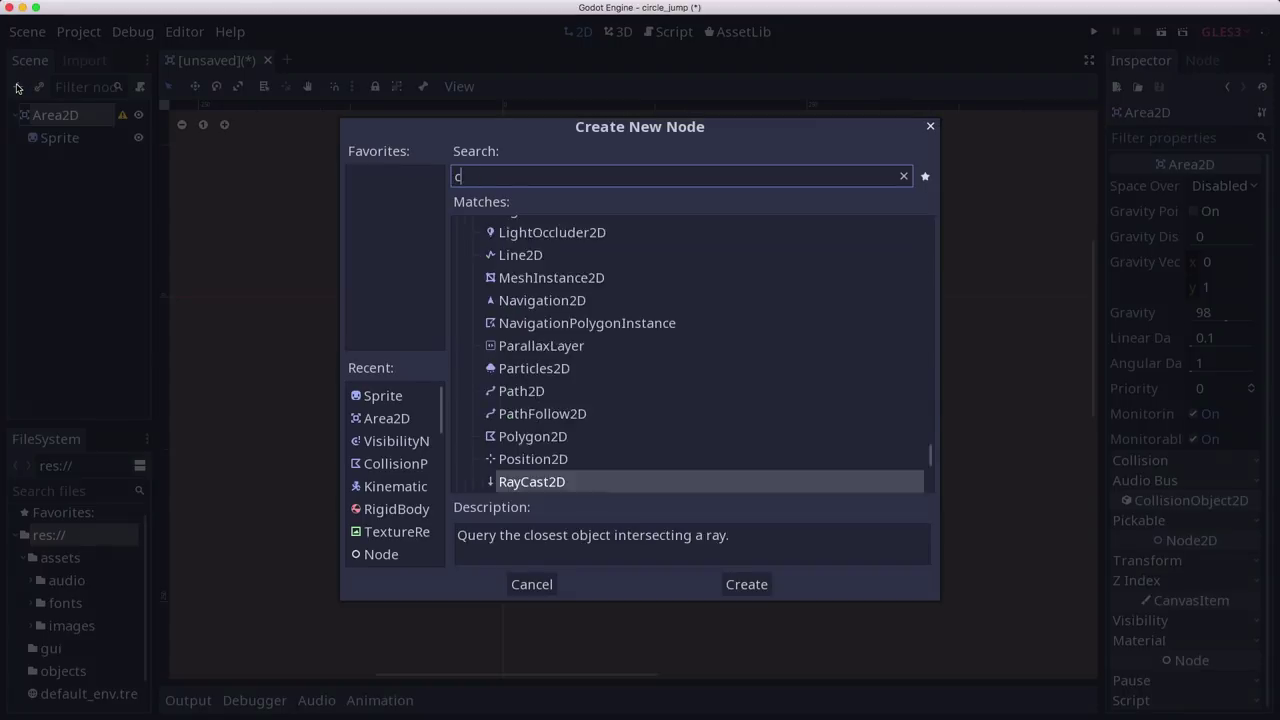
pyautogui.write('ol2')
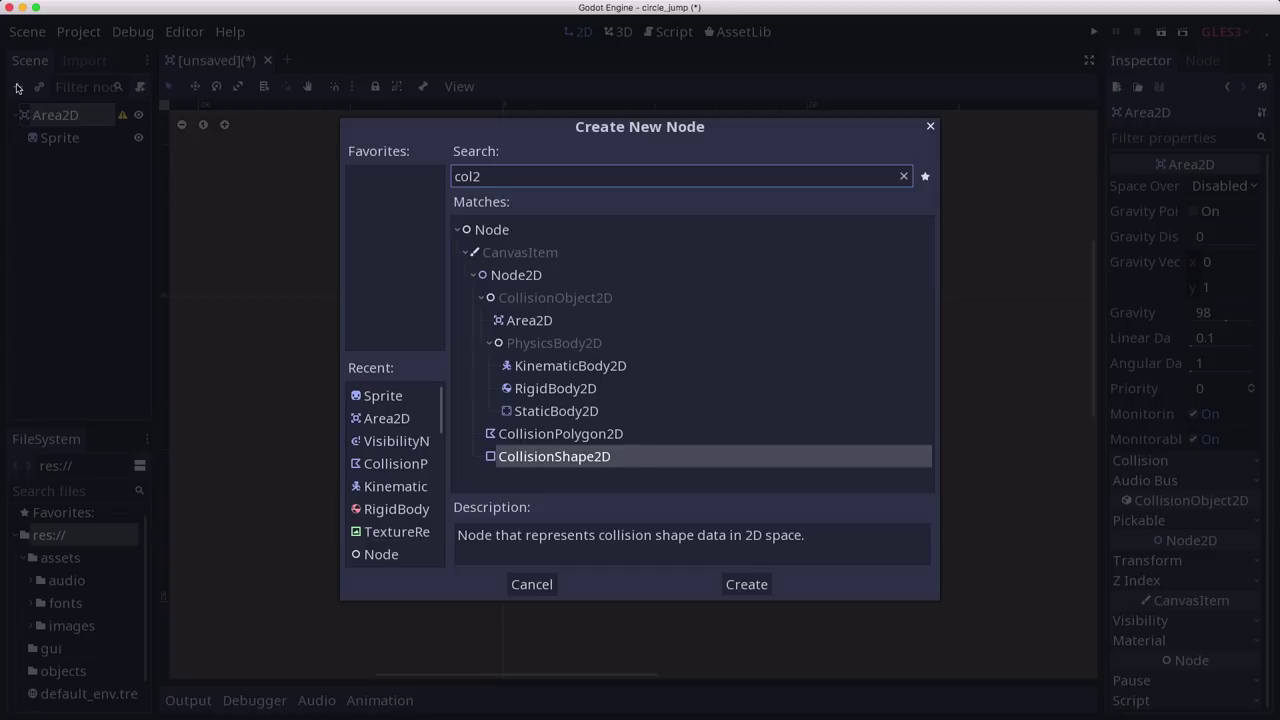
pyautogui.press('Return')
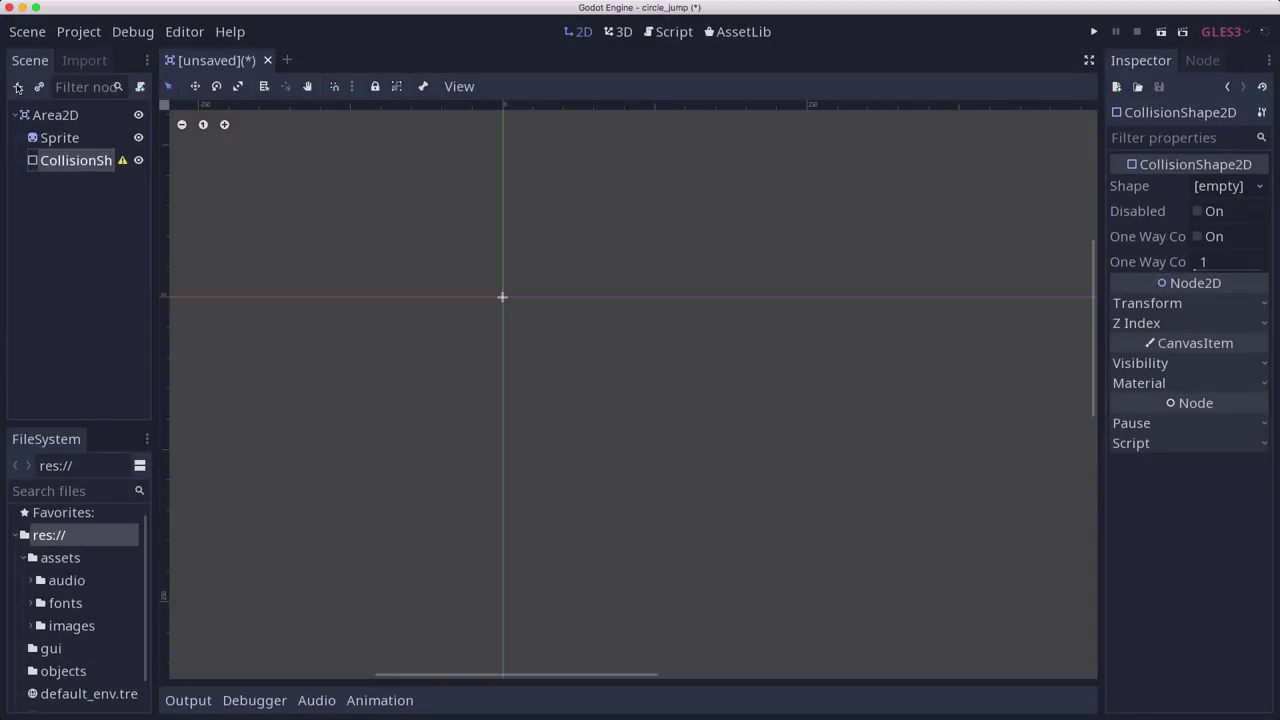
# Add a VisibilityNotifier2D node and make it a direct child of Area2D.
pyautogui.click(17, 87)
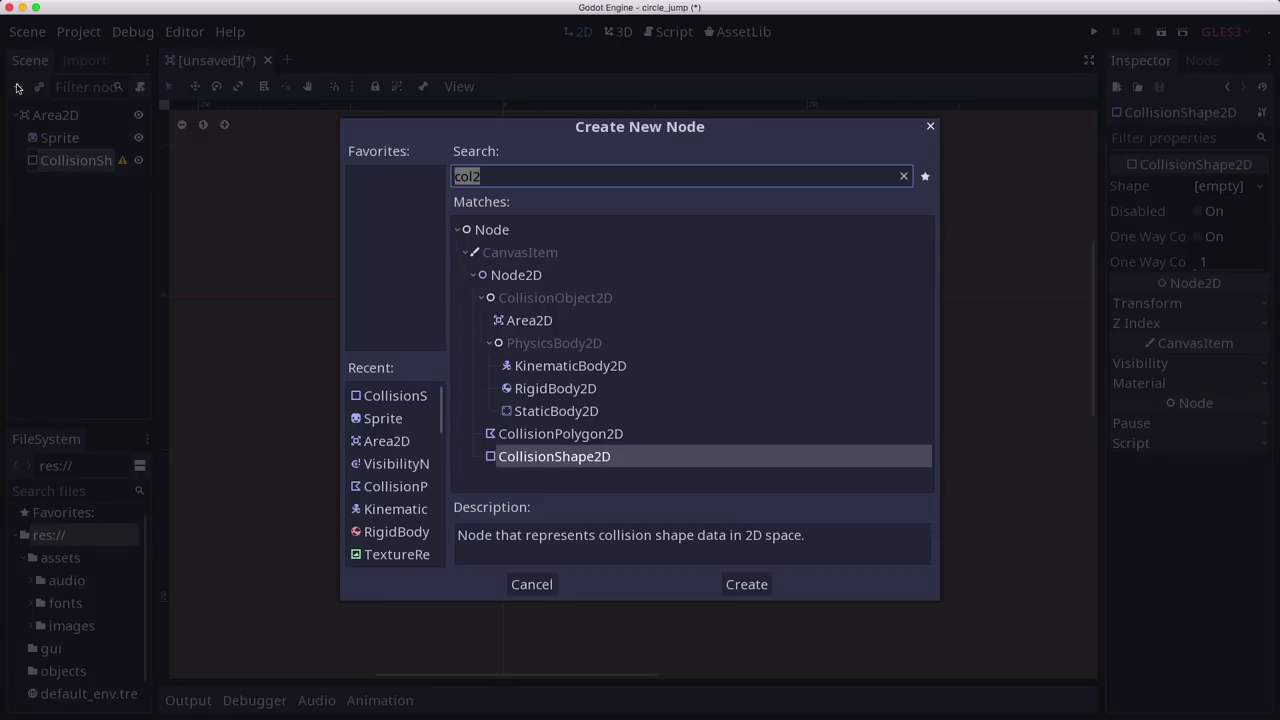
pyautogui.write('visno')
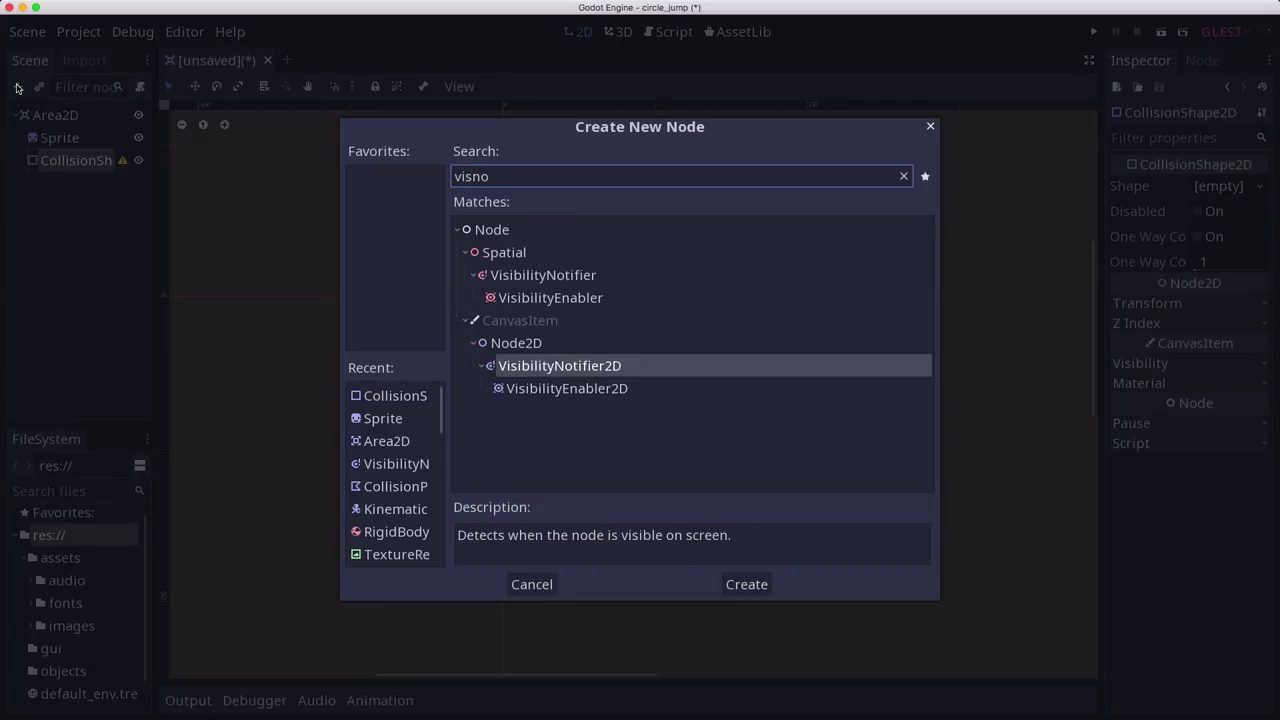
pyautogui.press('Return')
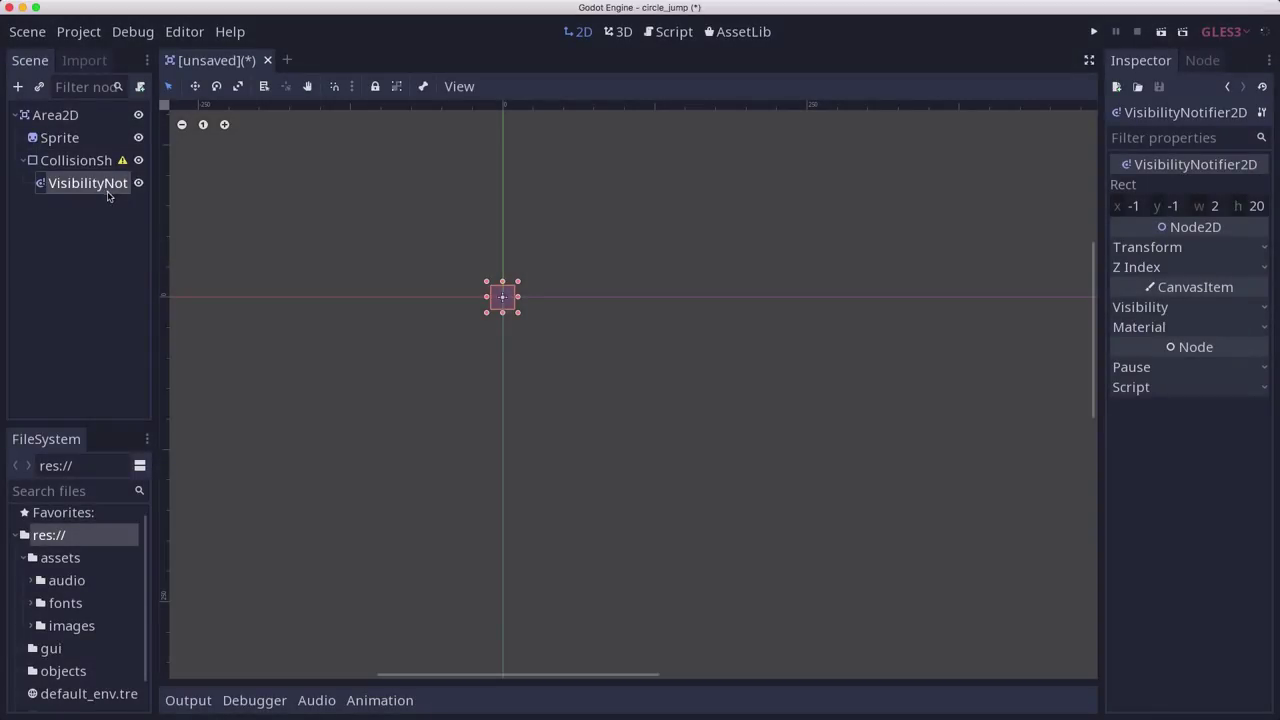
pyautogui.moveTo(93, 185); pyautogui.dragTo(68, 118)
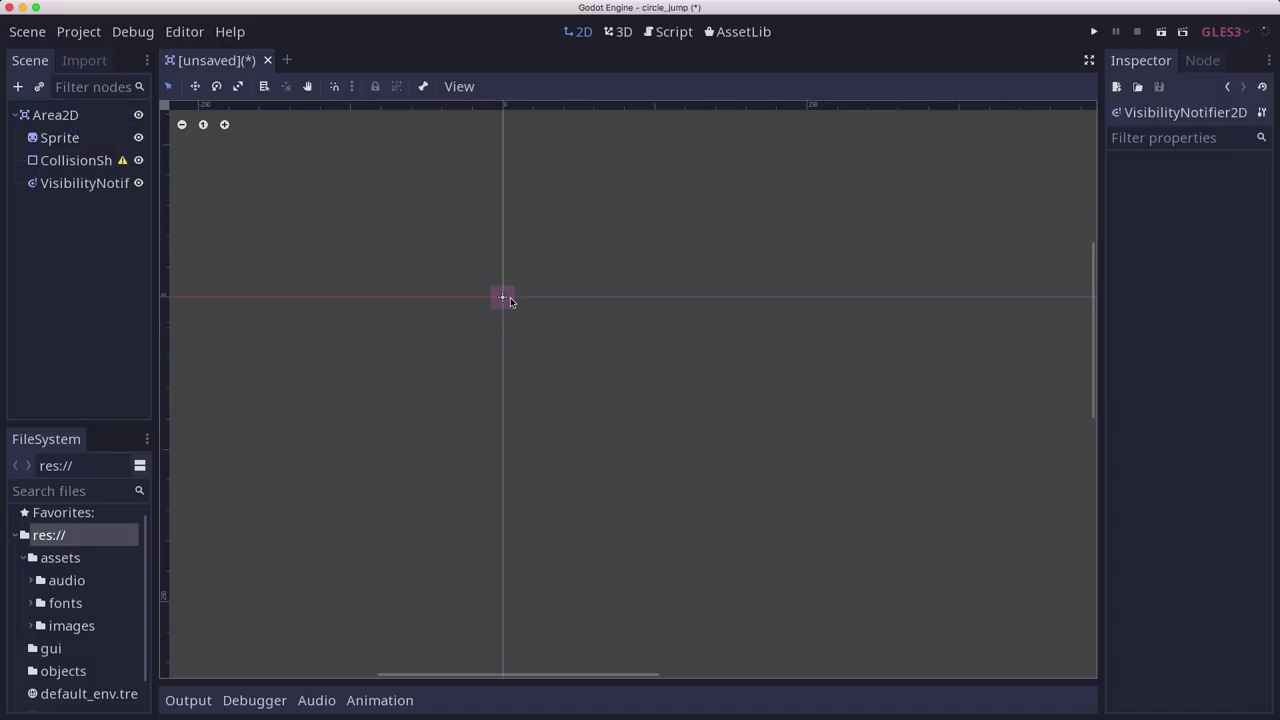
pyautogui.click(55, 118)
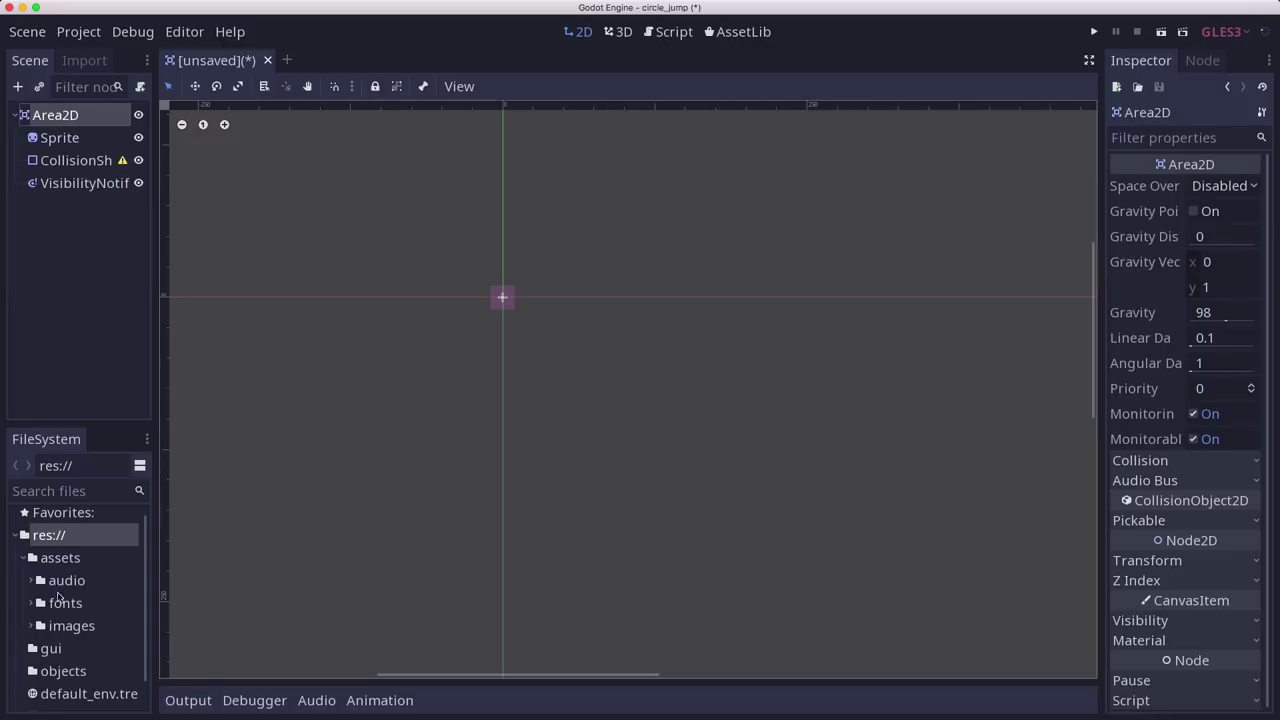
# Assign jumper.png from the images folder as the Sprite's texture.
pyautogui.click(33, 626)
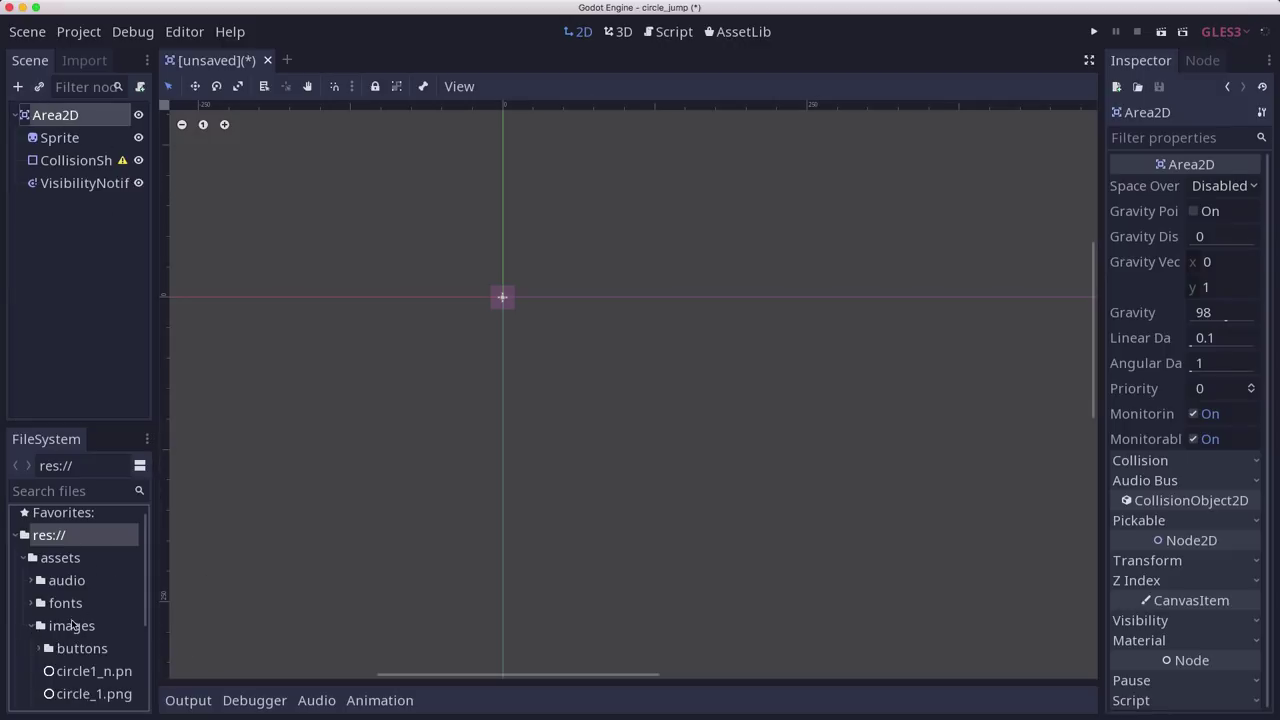
pyautogui.scroll(-1, 80, 630)
pyautogui.scroll(-1, 90, 640)
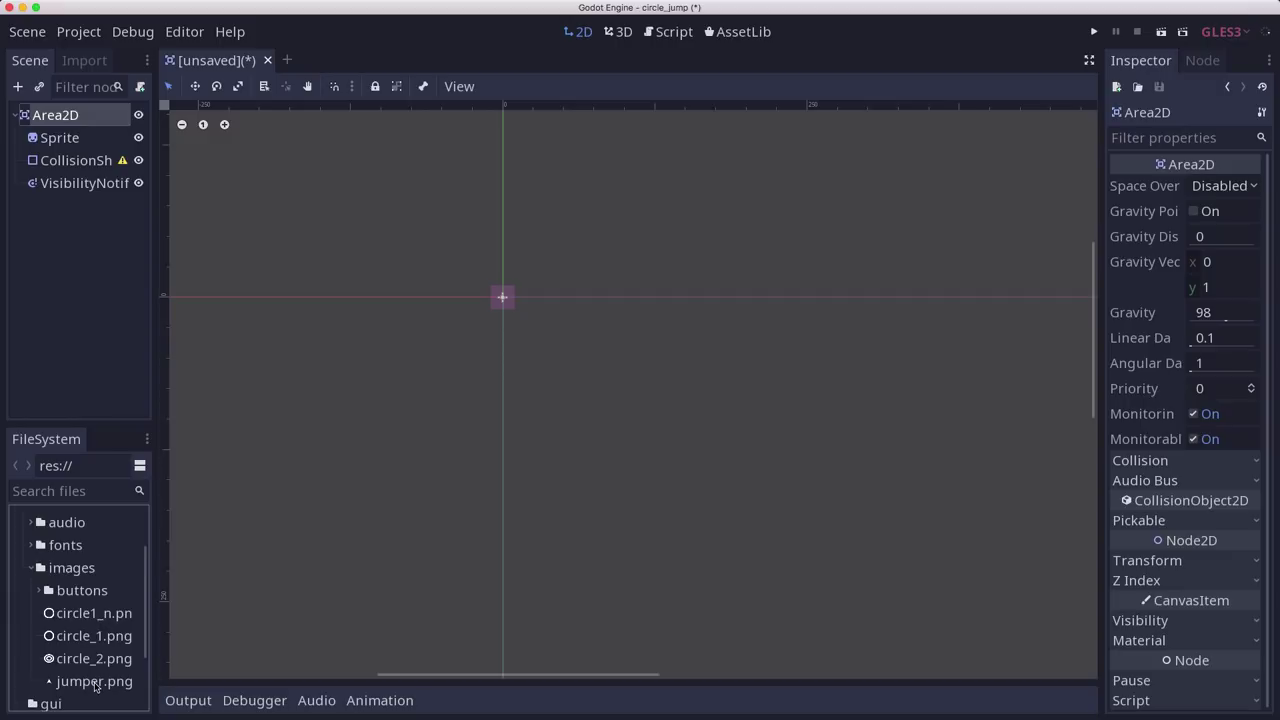
pyautogui.click(80, 146)
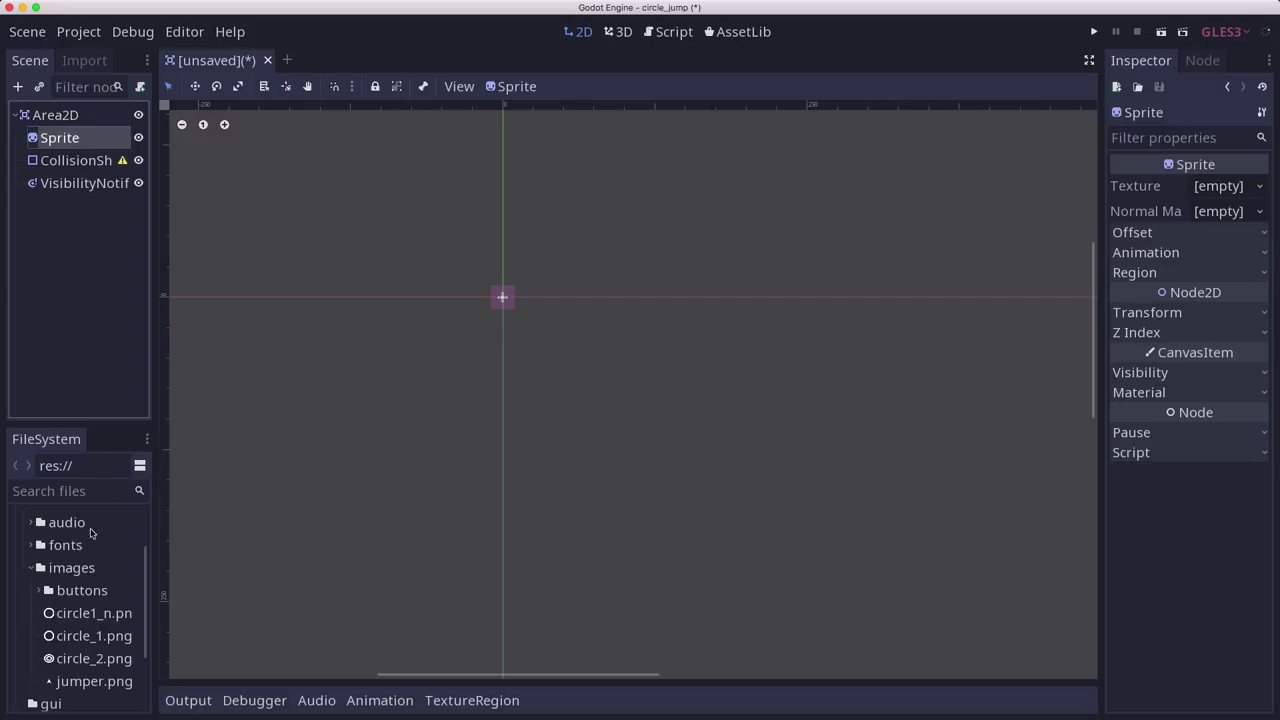
pyautogui.moveTo(85, 682)
pyautogui.mouseDown()
pyautogui.moveTo(1228, 212)
pyautogui.moveTo(1224, 190)
pyautogui.mouseUp()
# Set the Sprite's Transform rotation to 90 degrees.
pyautogui.scroll(1, 502, 295)
pyautogui.scroll(1, 505, 306)
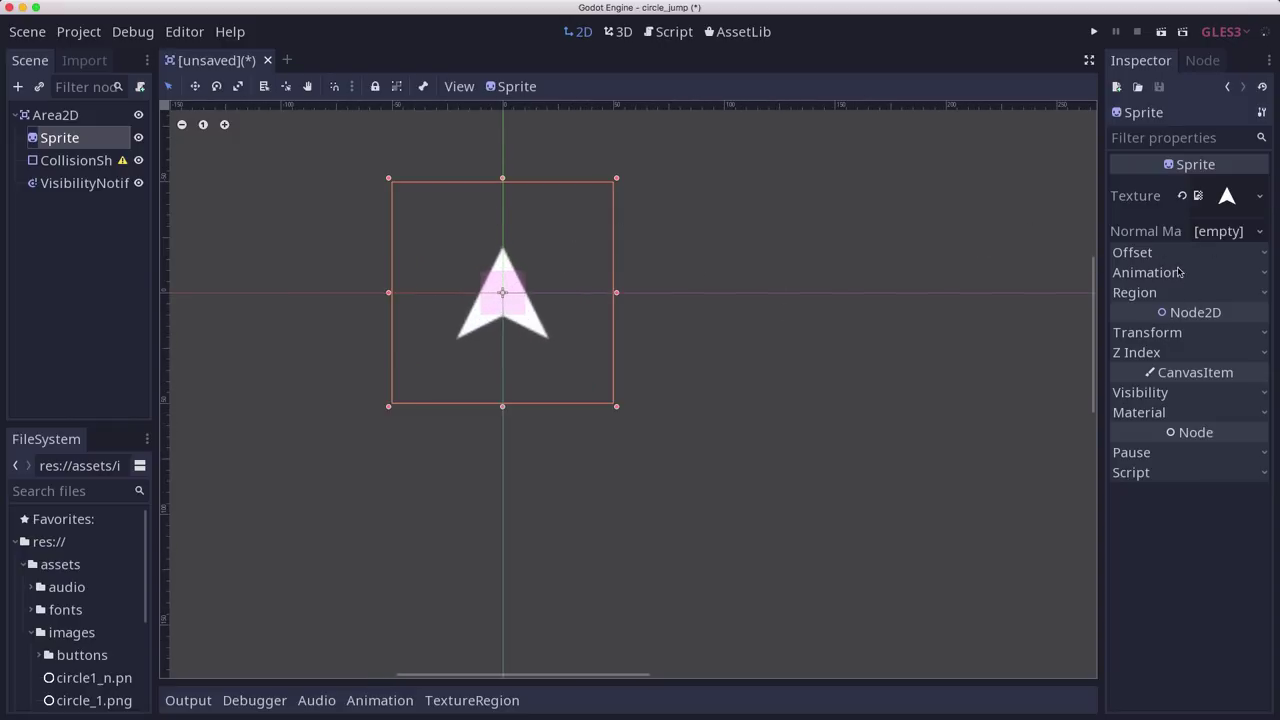
pyautogui.click(1170, 336)
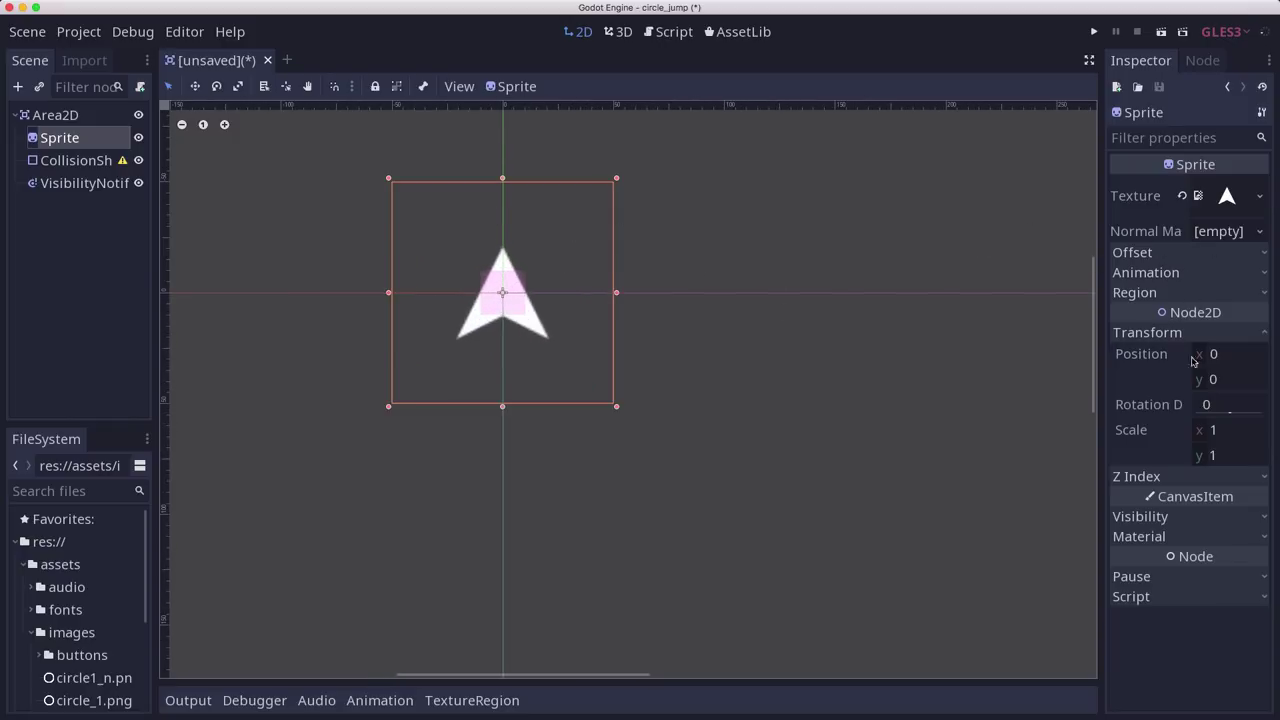
pyautogui.click(1212, 408)
pyautogui.write('90')
pyautogui.press('Return')
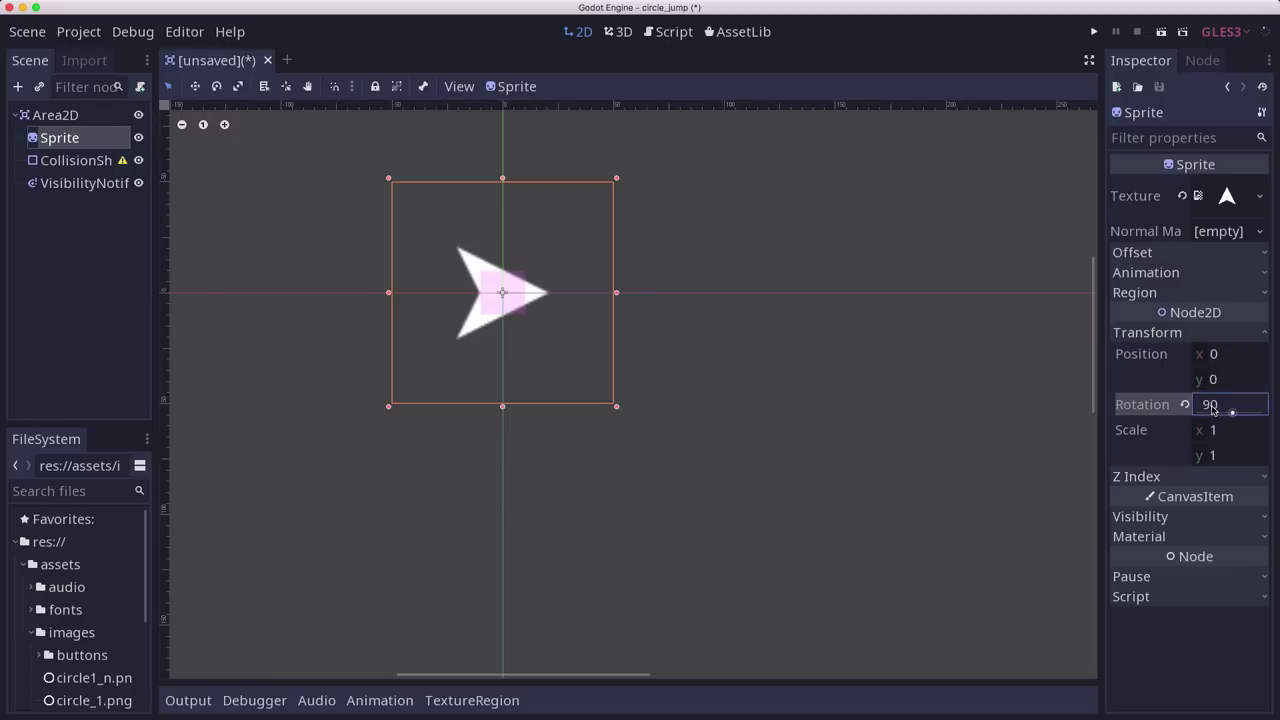
pyautogui.click(1012, 311)
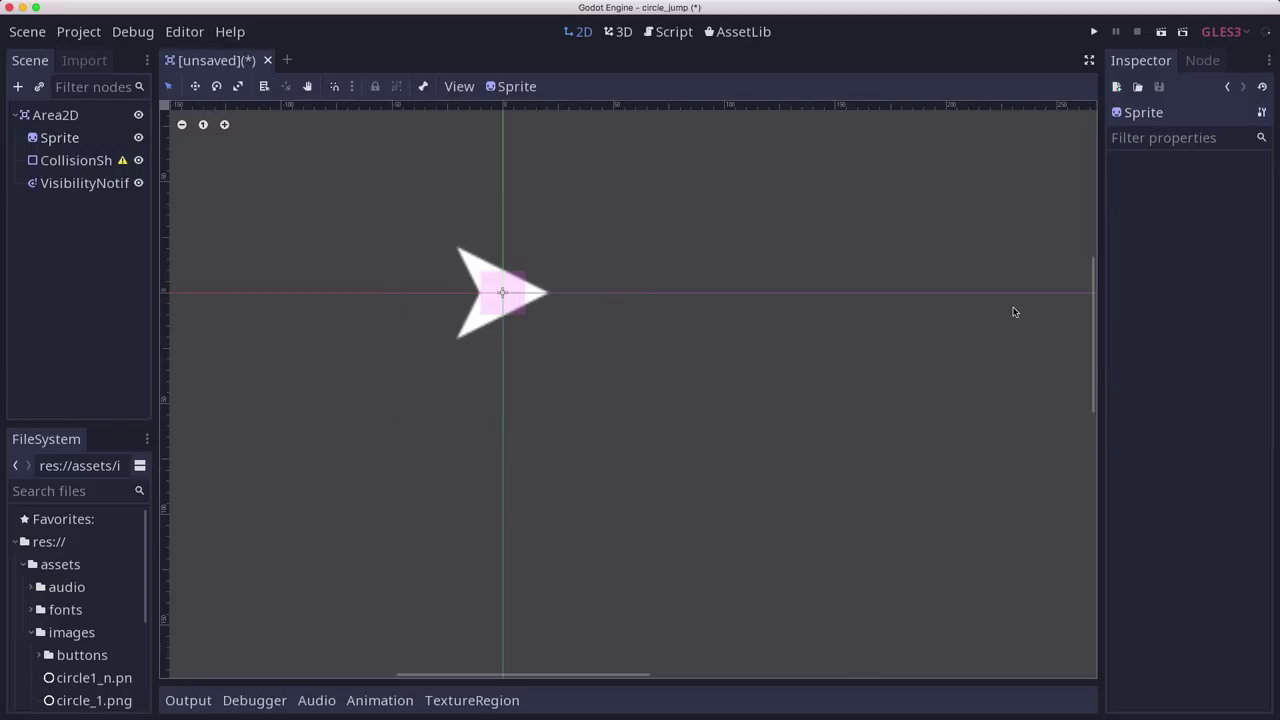
# Rename the Area2D root node to Jumper.
pyautogui.hotkey('ctrl', 's')
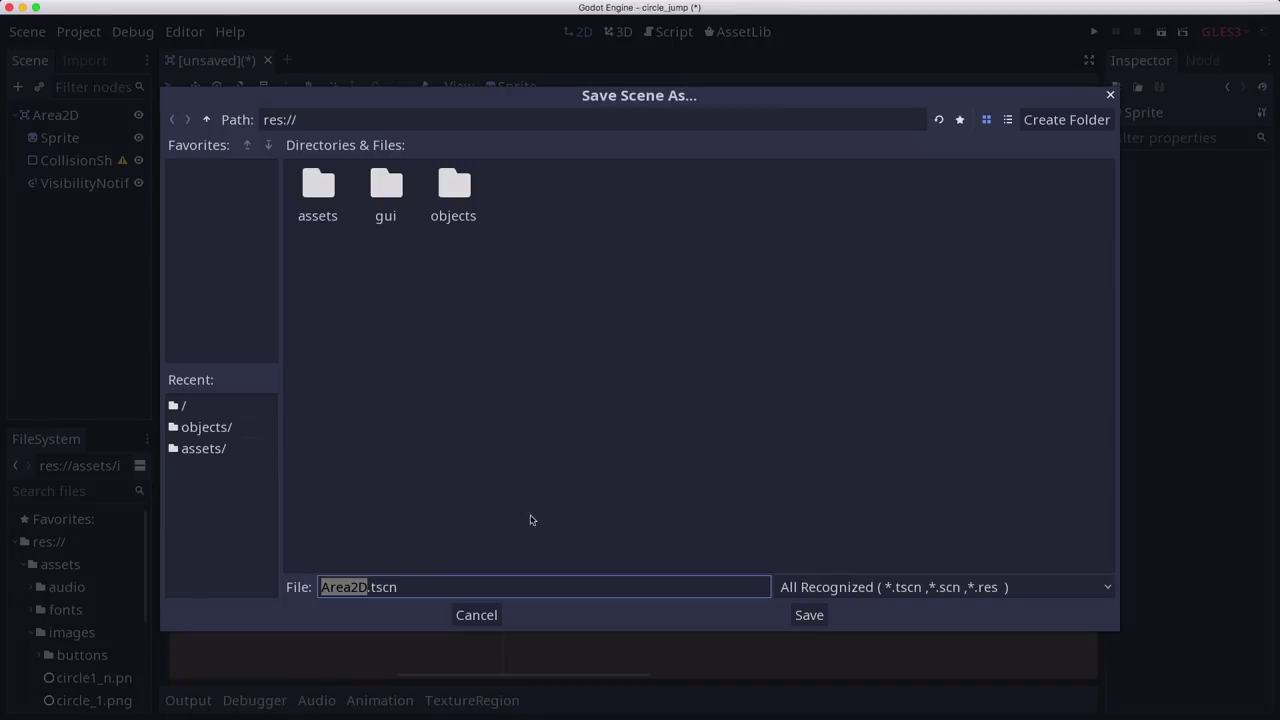
pyautogui.press('Escape')
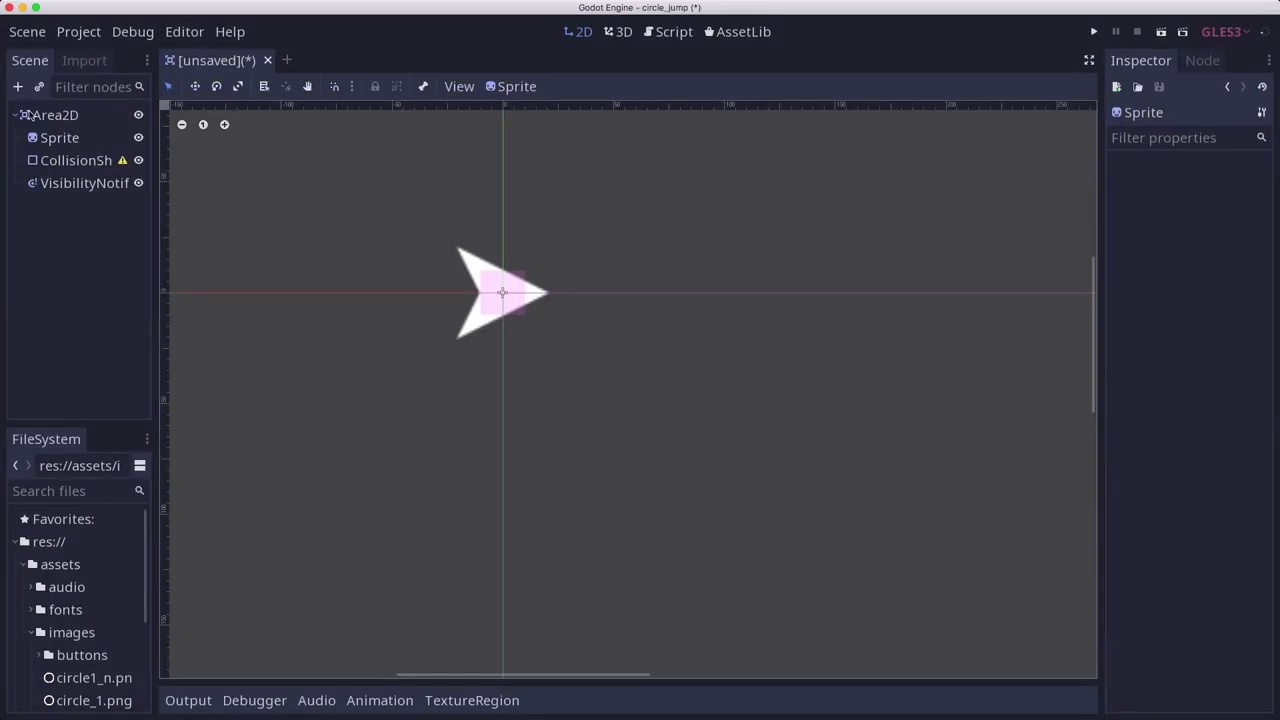
pyautogui.doubleClick(52, 118)
pyautogui.write('Ju')
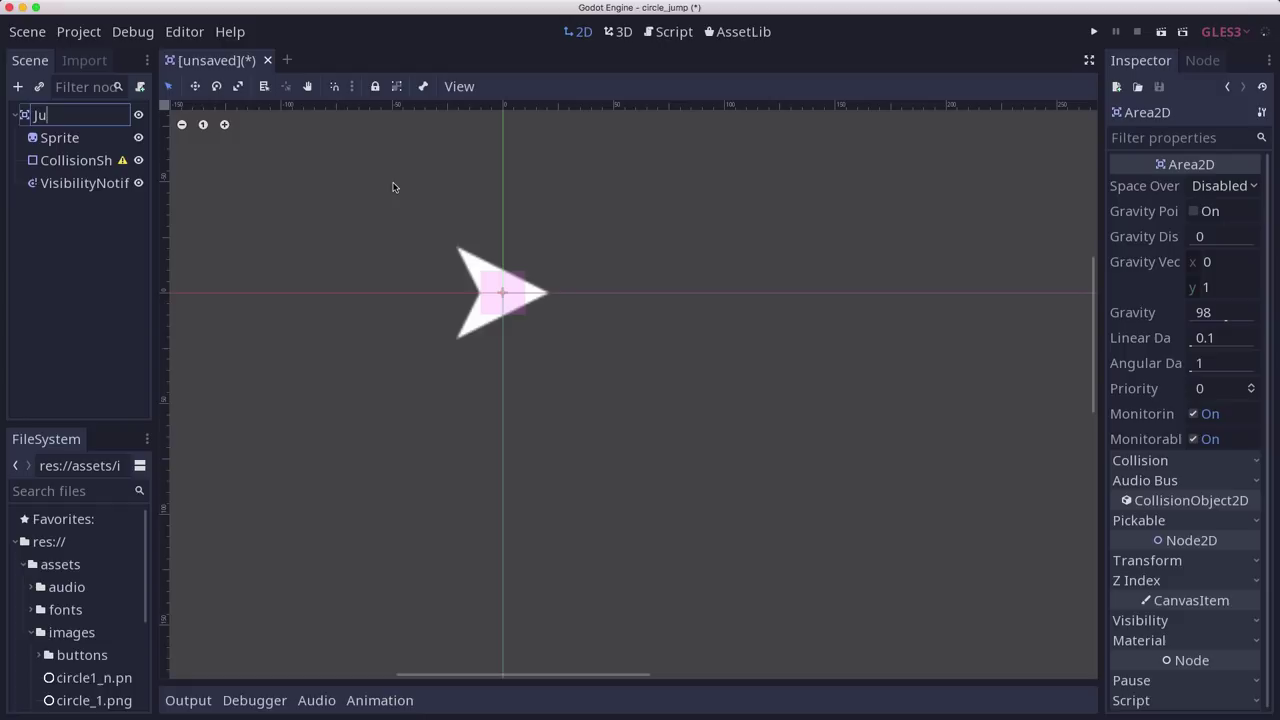
pyautogui.write('mper')
pyautogui.press('Return')
# Save the scene as Jumper.tscn in the objects folder.
pyautogui.hotkey('ctrl', 's')
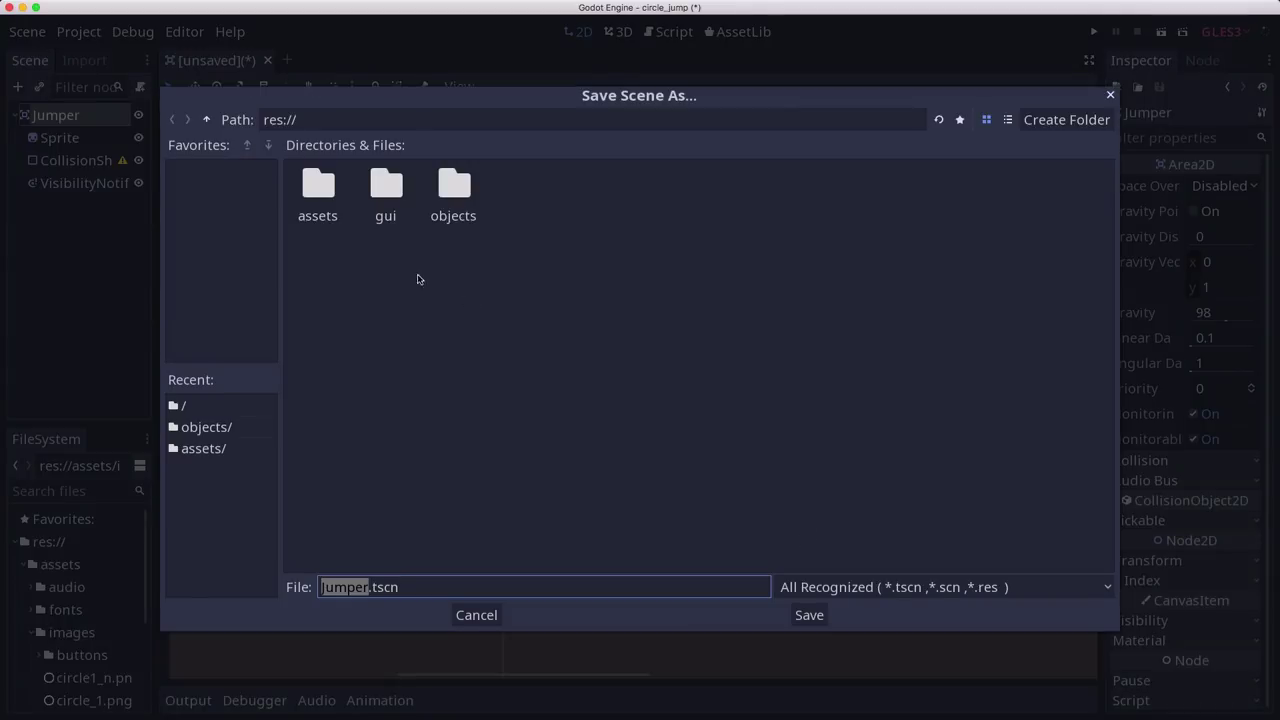
pyautogui.doubleClick(454, 188)
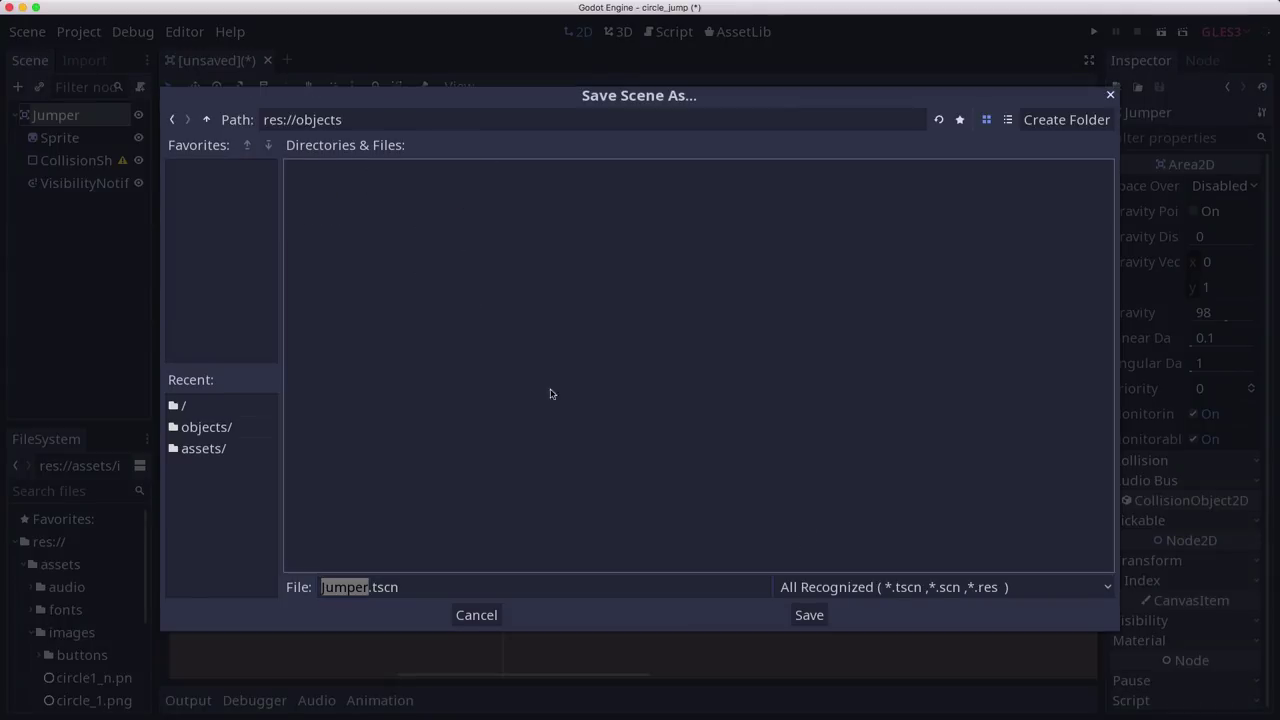
pyautogui.click(808, 615)
pyautogui.scroll(2, 383, 235)
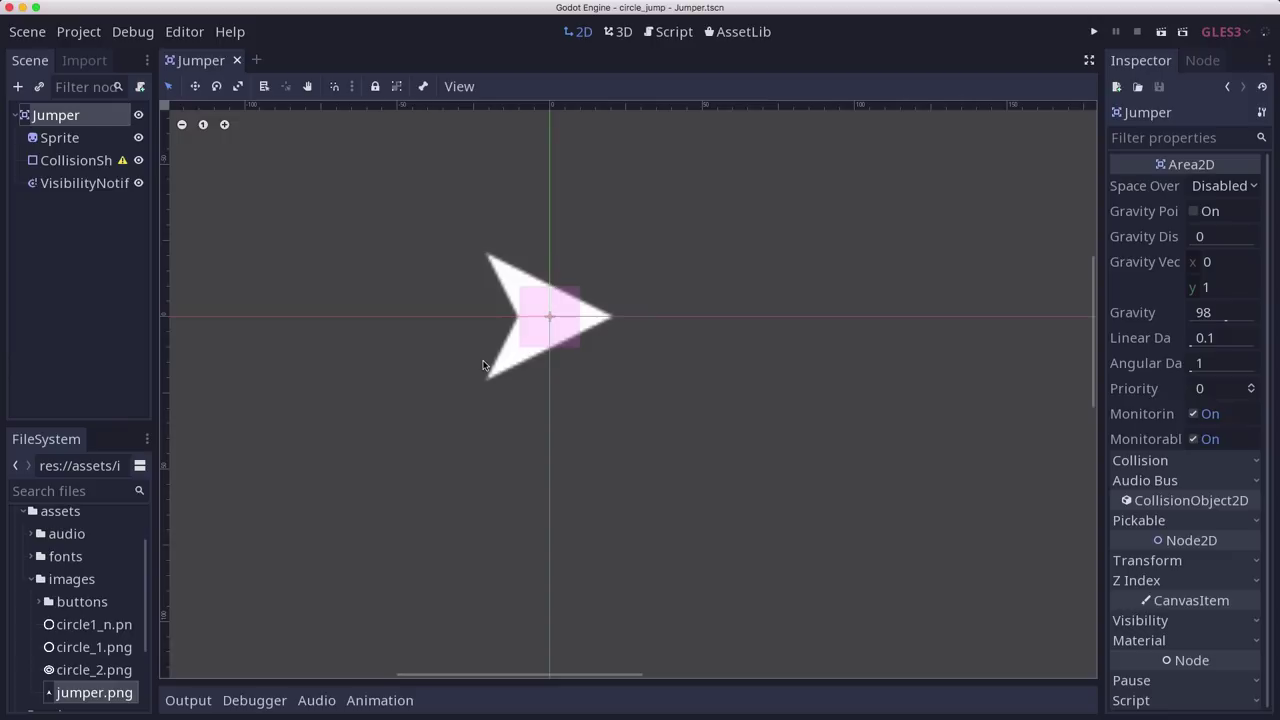
pyautogui.scroll(-2, 104, 627)
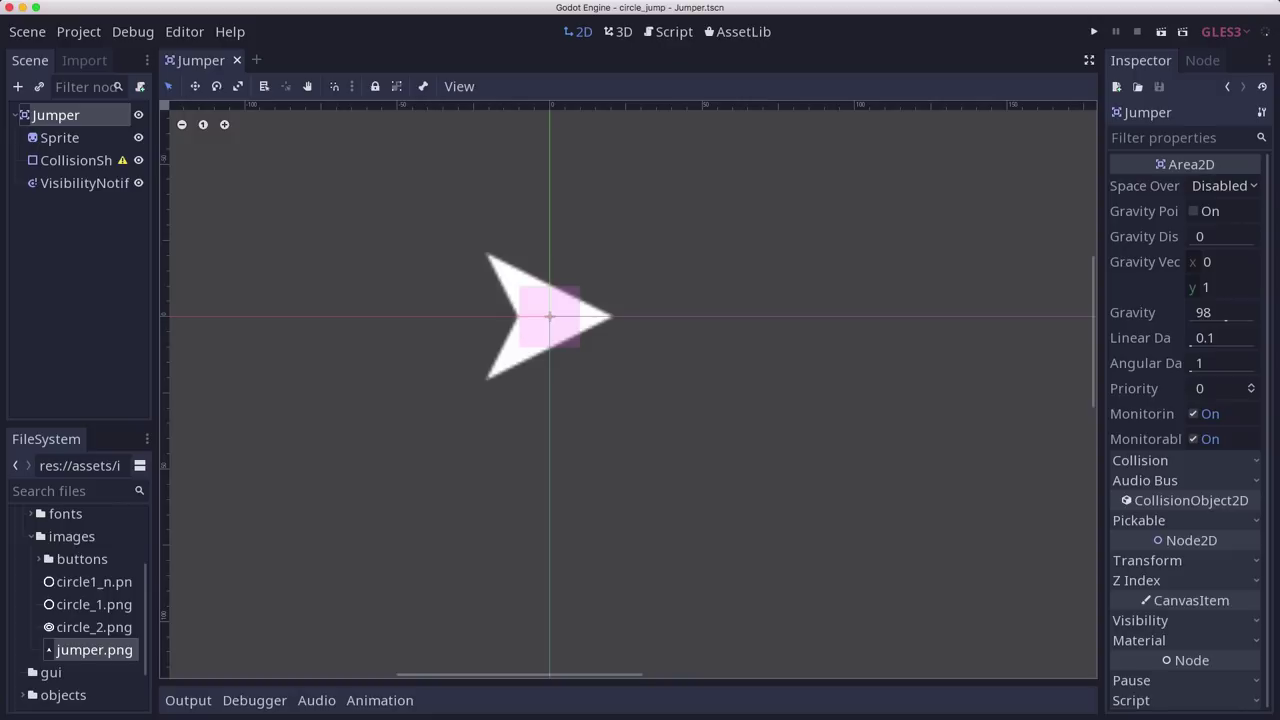
# Change the CollisionShape2D node's type to CollisionPolygon2D.
pyautogui.click(60, 162)
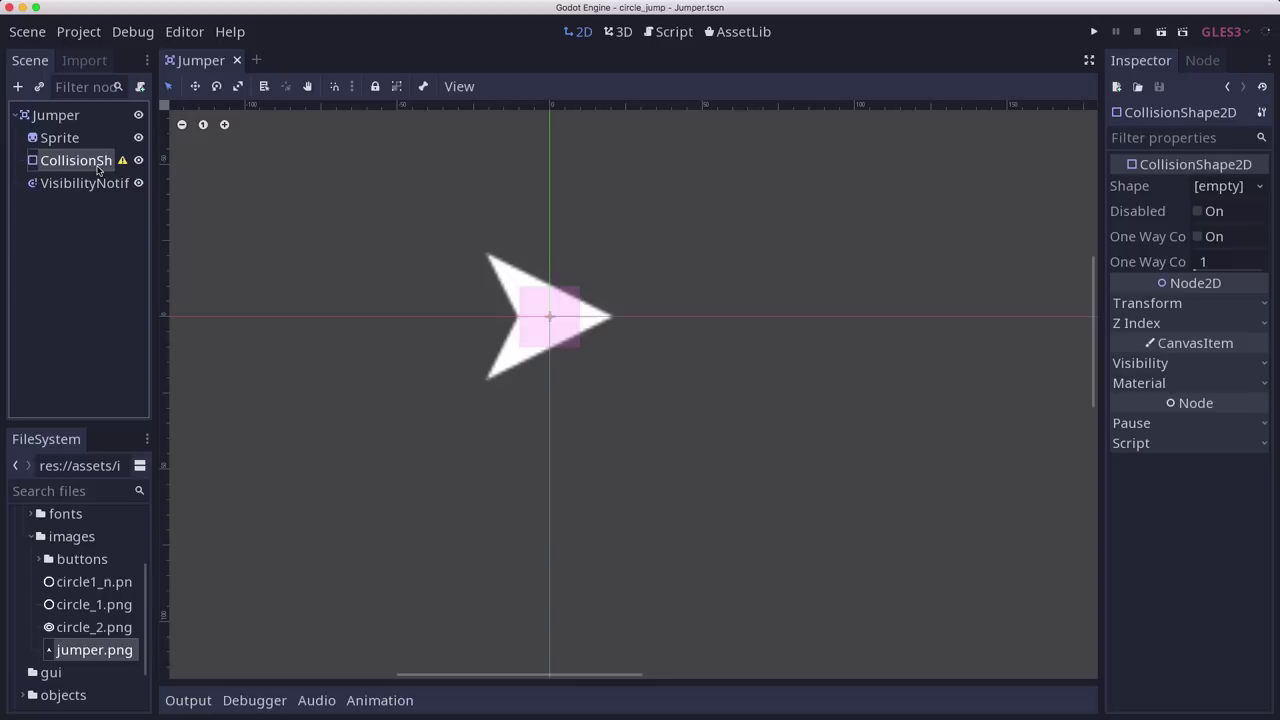
pyautogui.rightClick(75, 167)
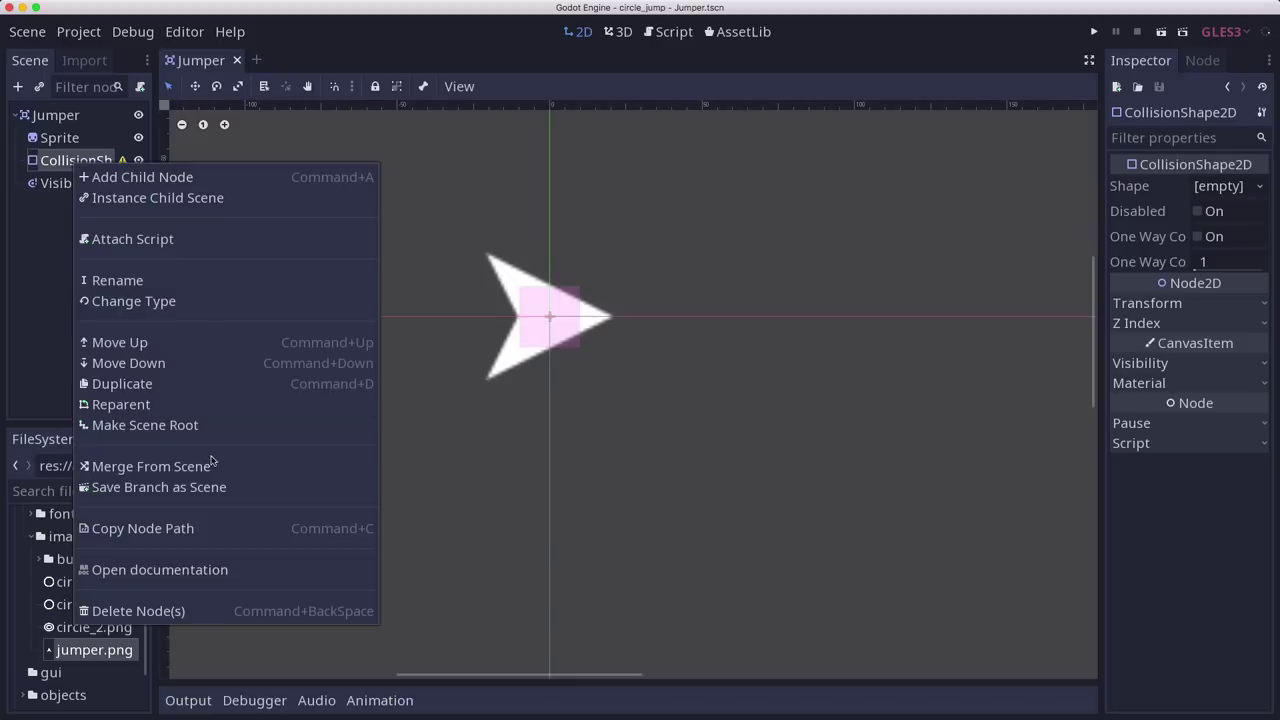
pyautogui.click(165, 301)
pyautogui.write('colpo')
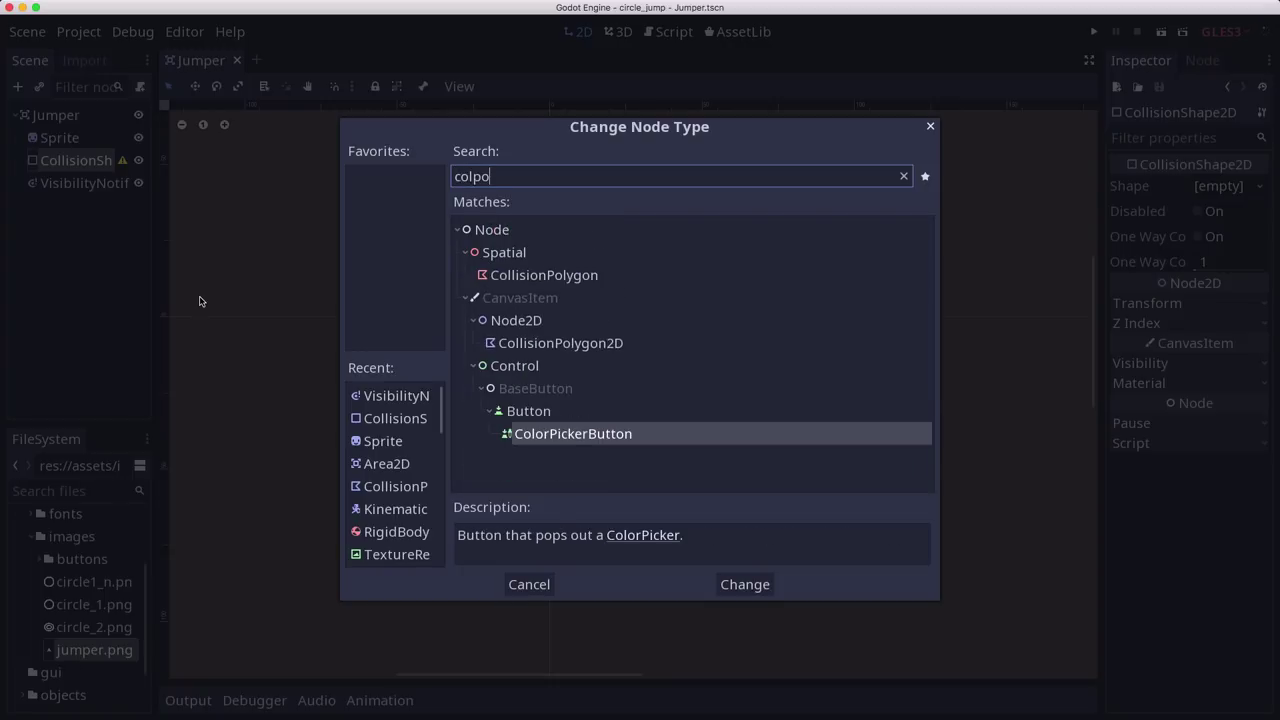
pyautogui.doubleClick(577, 345)
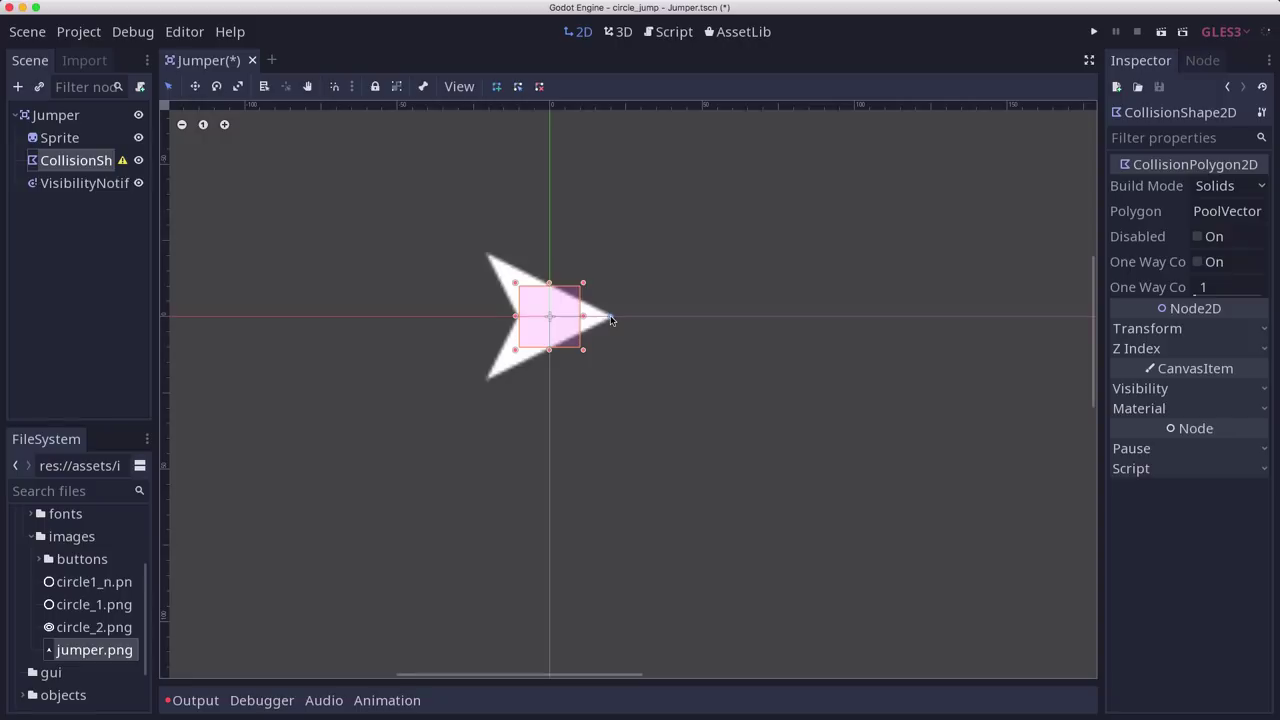
# Trace a closed triangular collision polygon around the jumper arrow's three tips.
pyautogui.click(610, 317)
pyautogui.click(487, 256)
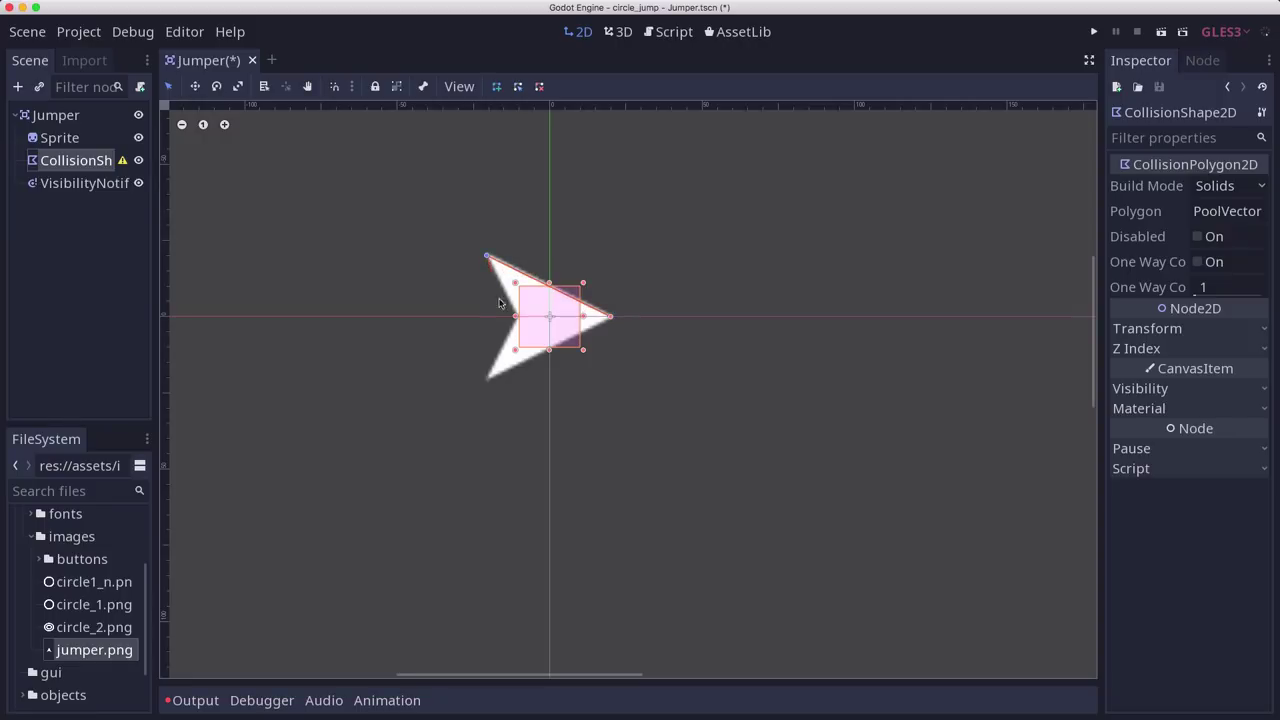
pyautogui.click(486, 378)
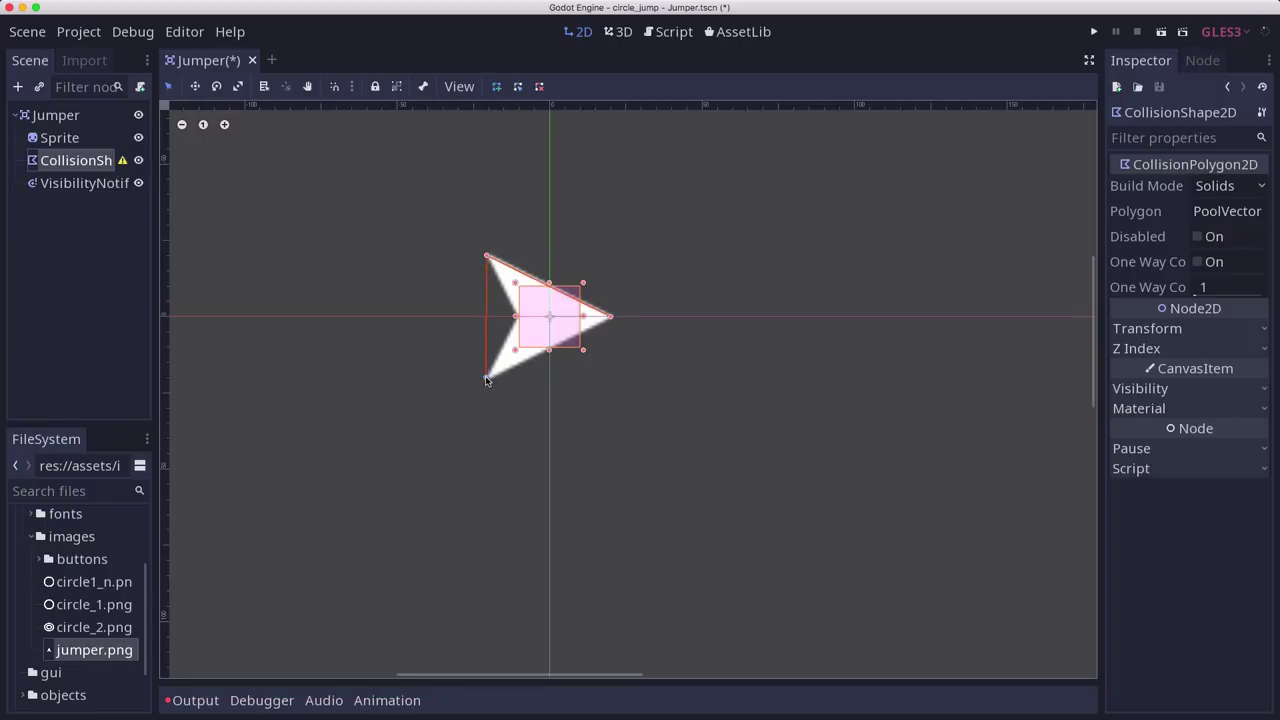
pyautogui.click(610, 317)
pyautogui.scroll(1, 585, 332)
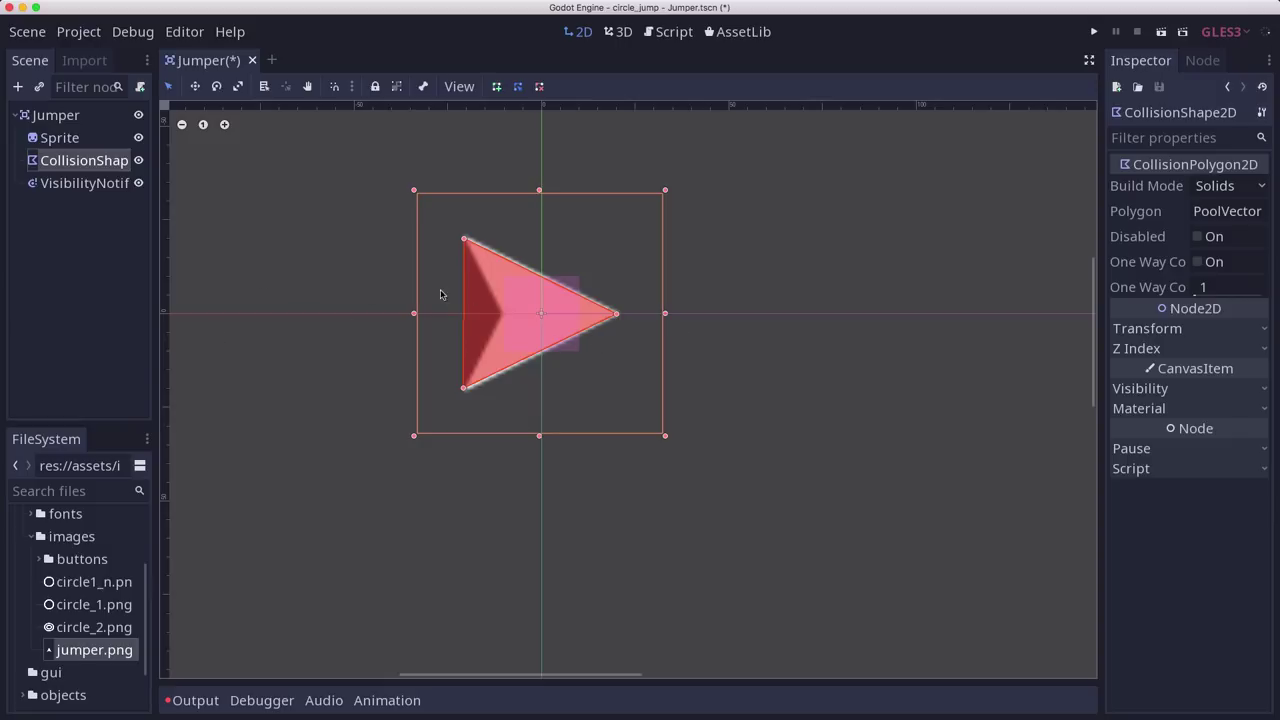
# Save the scene and attach a new Jumper.gd script to the Jumper root.
pyautogui.hotkey('ctrl', 's')
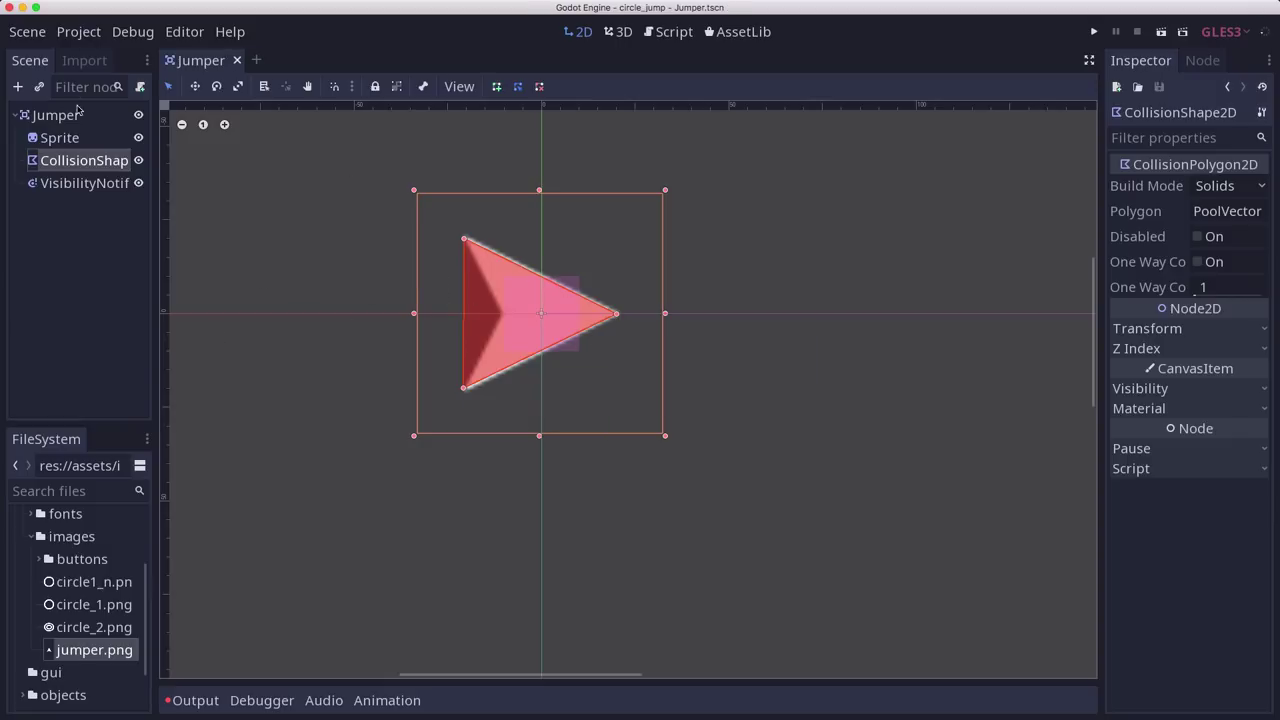
pyautogui.click(78, 112)
pyautogui.click(140, 87)
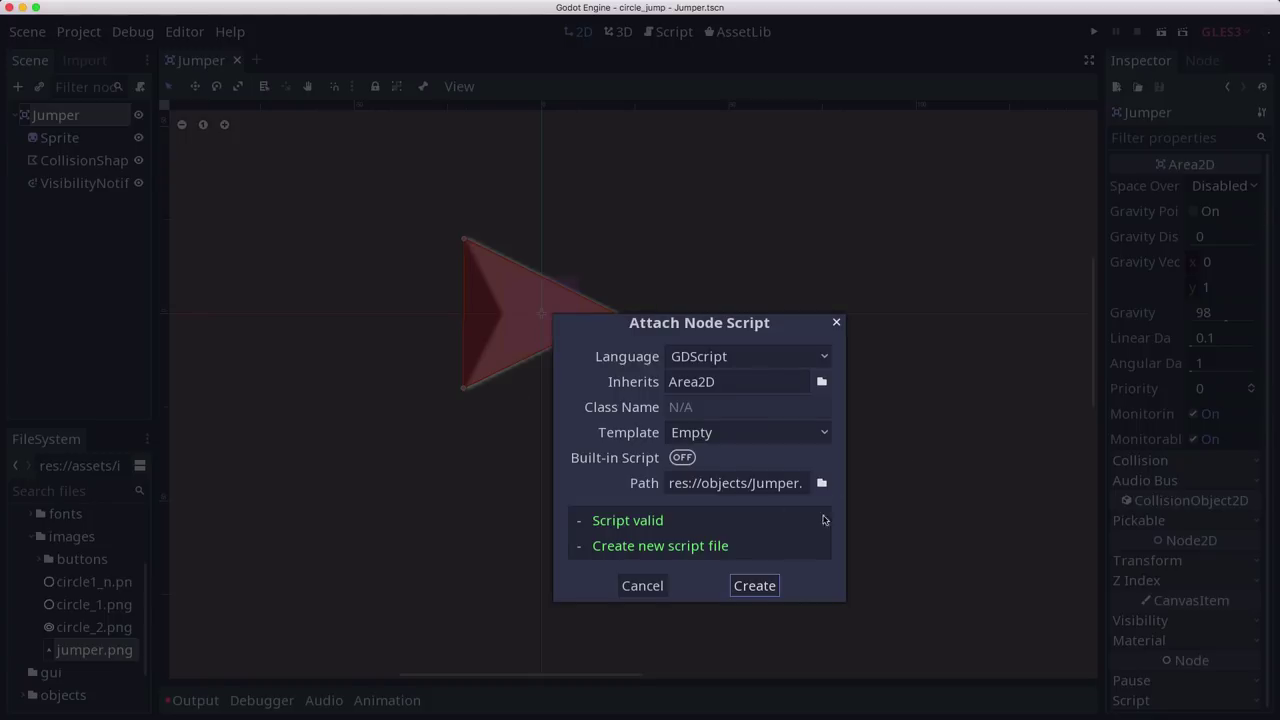
pyautogui.click(757, 588)
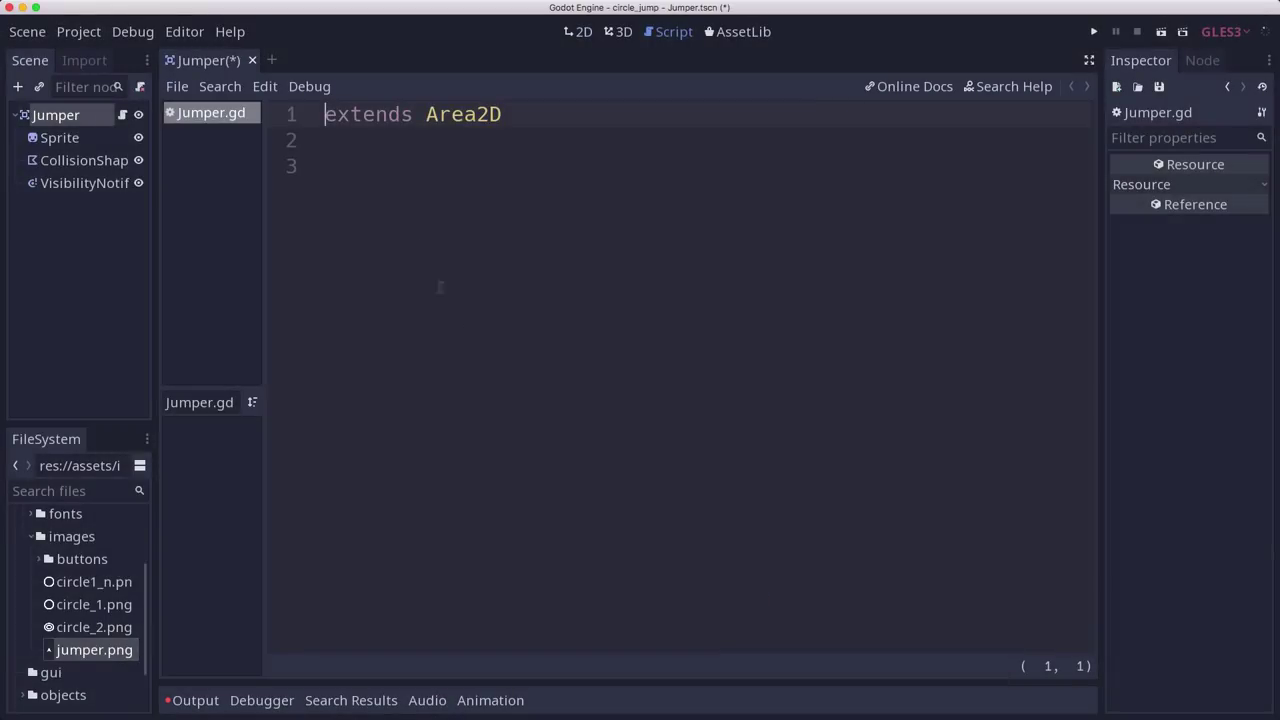
# Declare velocity = Vector2(100, 0), jump_speed = 1000 and target = null in Jumper.gd.
pyautogui.click(340, 160)
pyautogui.write('var ')
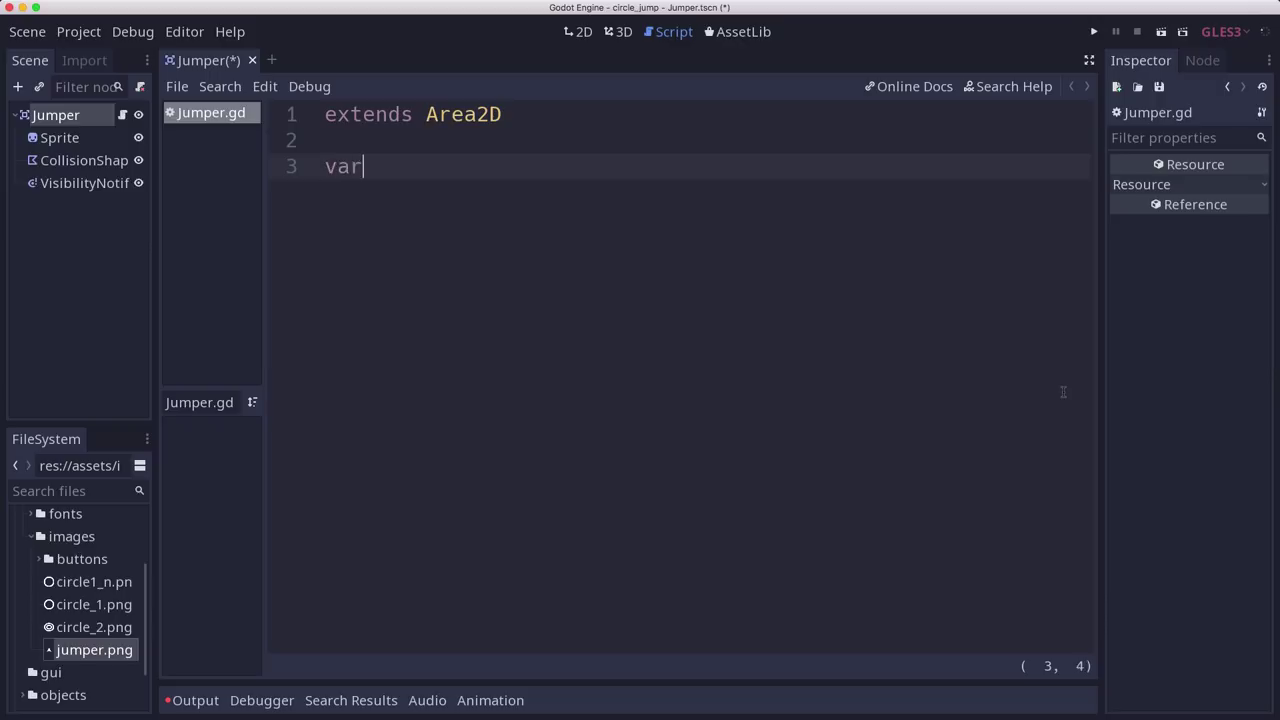
pyautogui.write('velocity ')
pyautogui.write('= Vector2(')
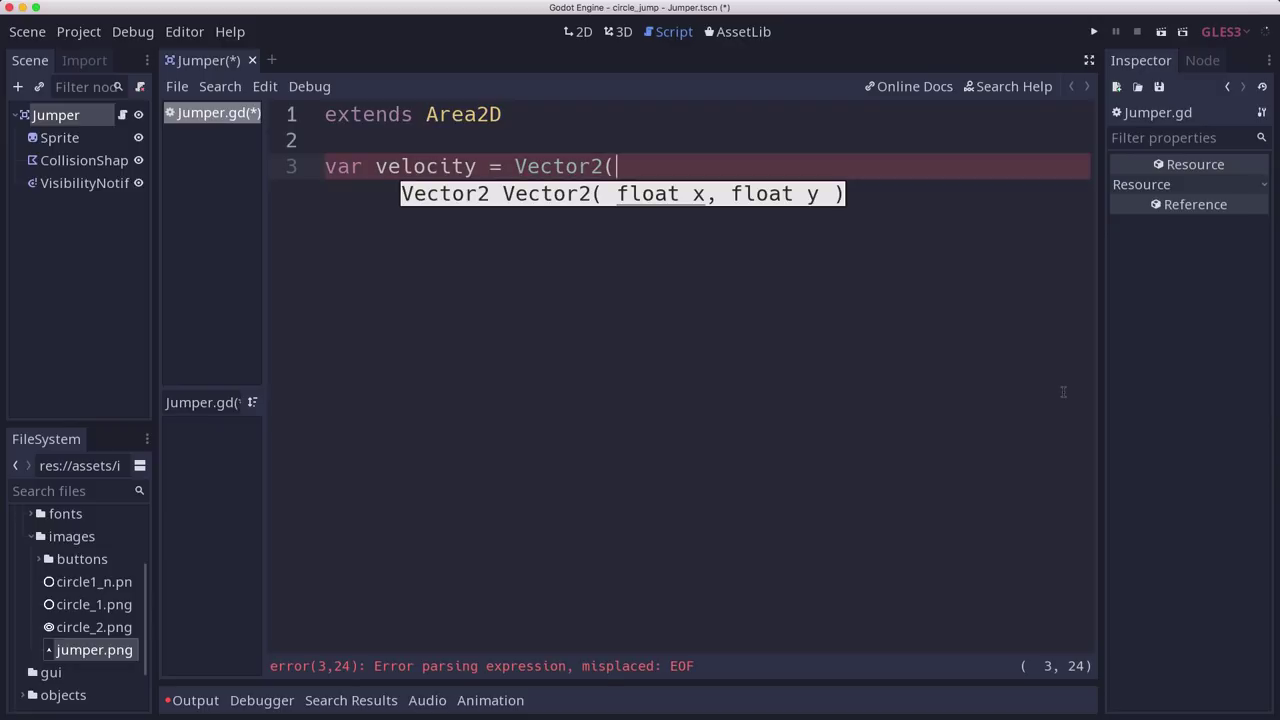
pyautogui.write('100')
pyautogui.write(', 0)')
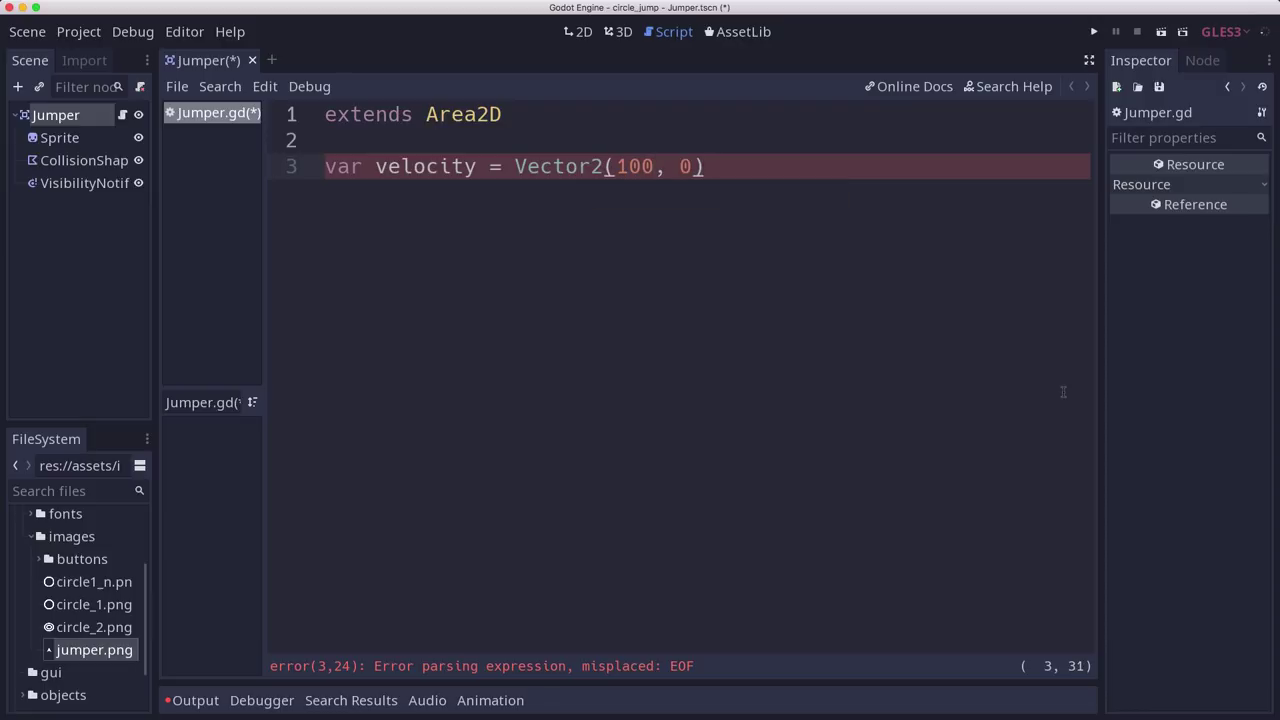
pyautogui.press('Return')
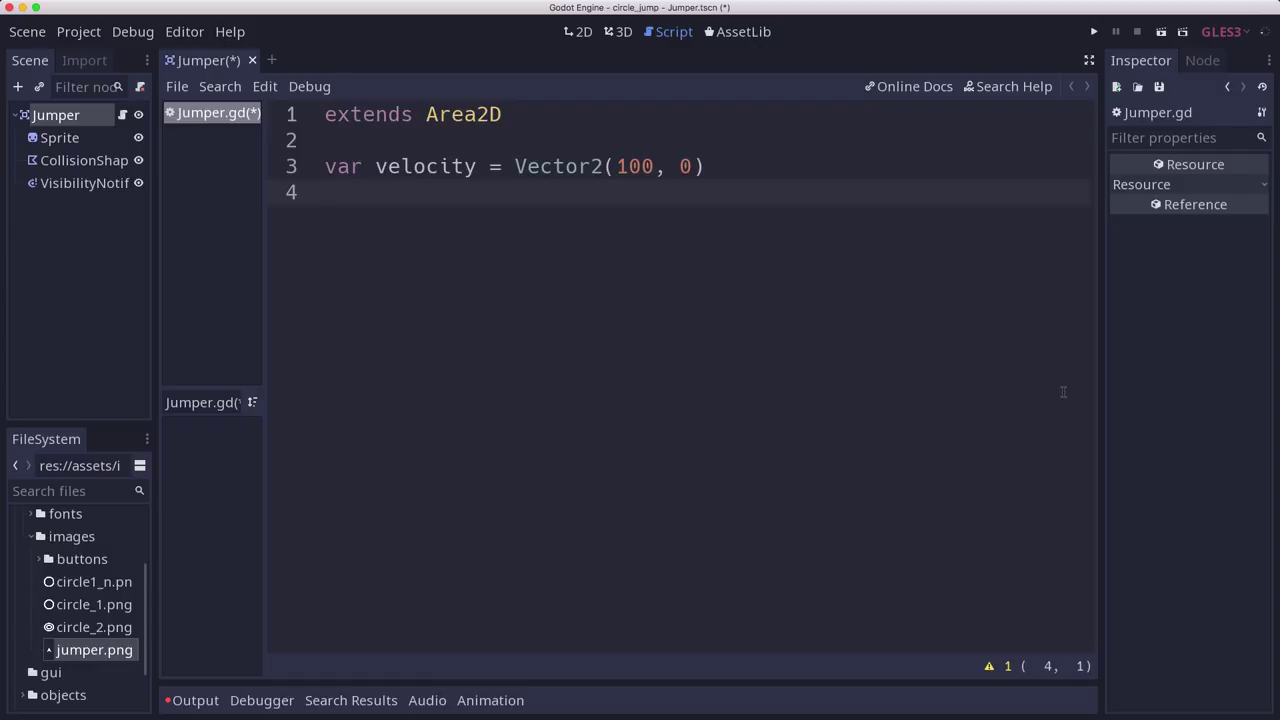
pyautogui.write('var jump')
pyautogui.write('_spee')
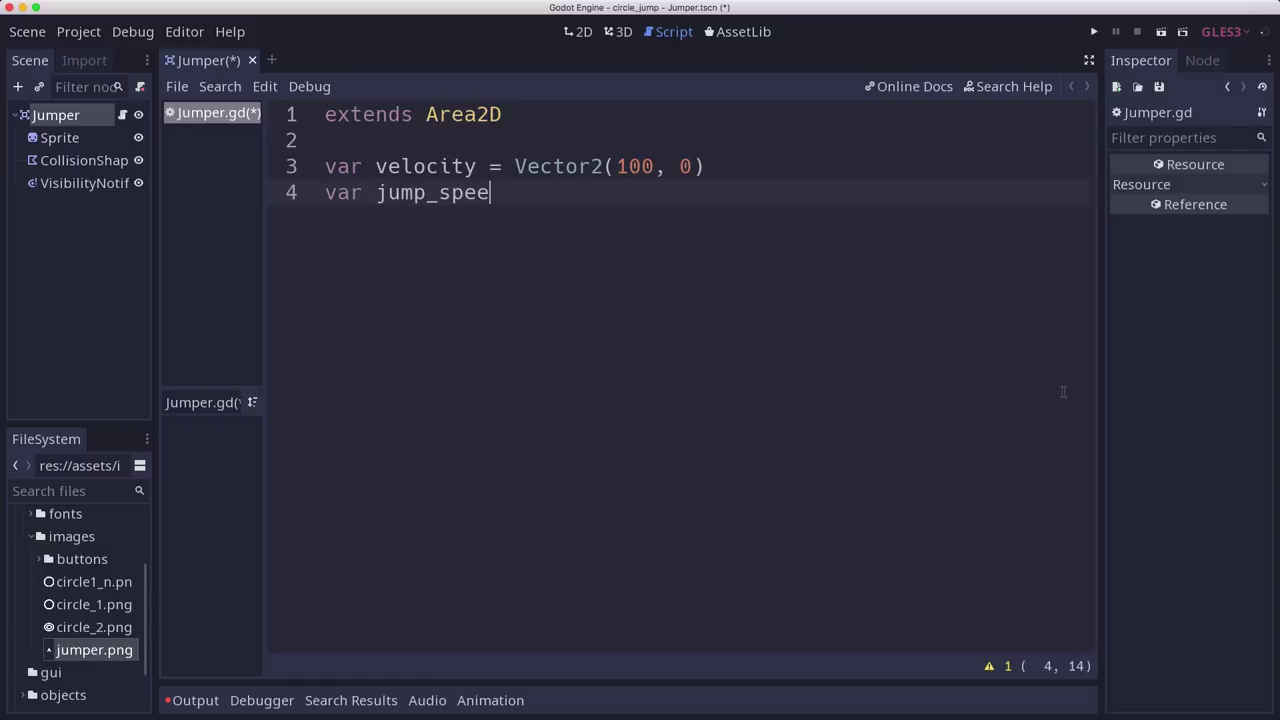
pyautogui.write('d = 1000')
pyautogui.press('Return')
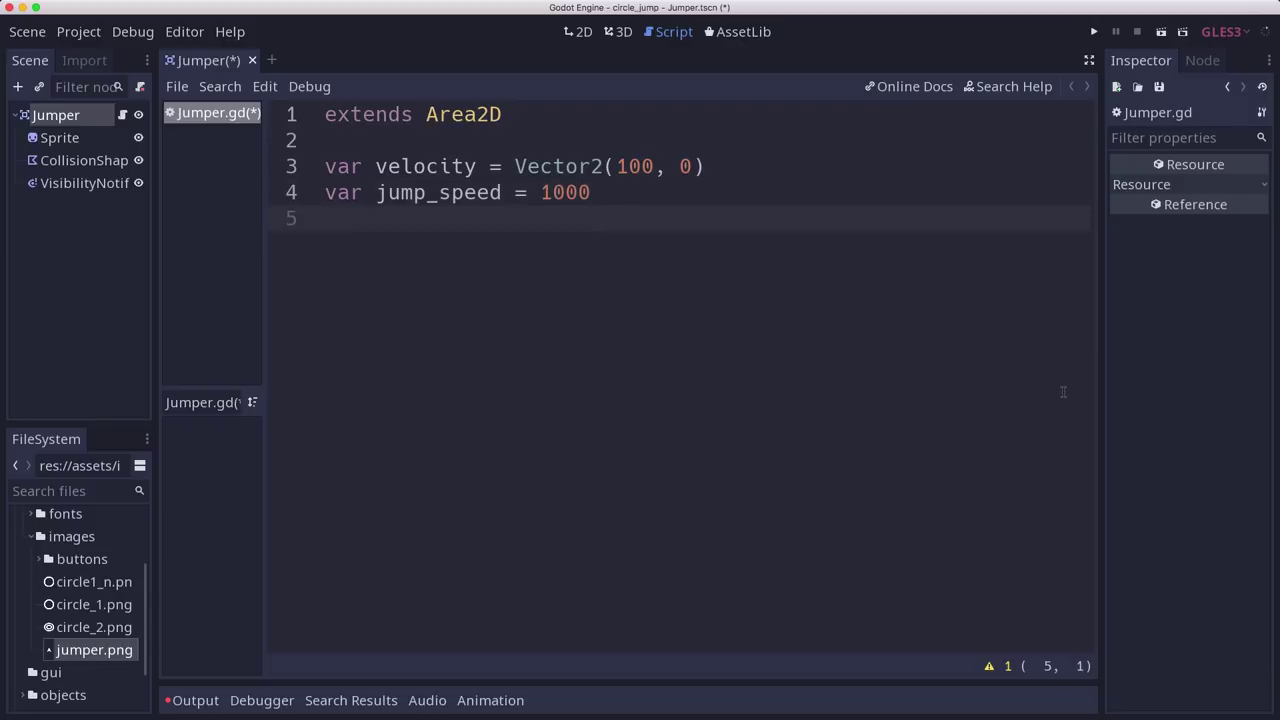
pyautogui.write('var tar')
pyautogui.write('get = null')
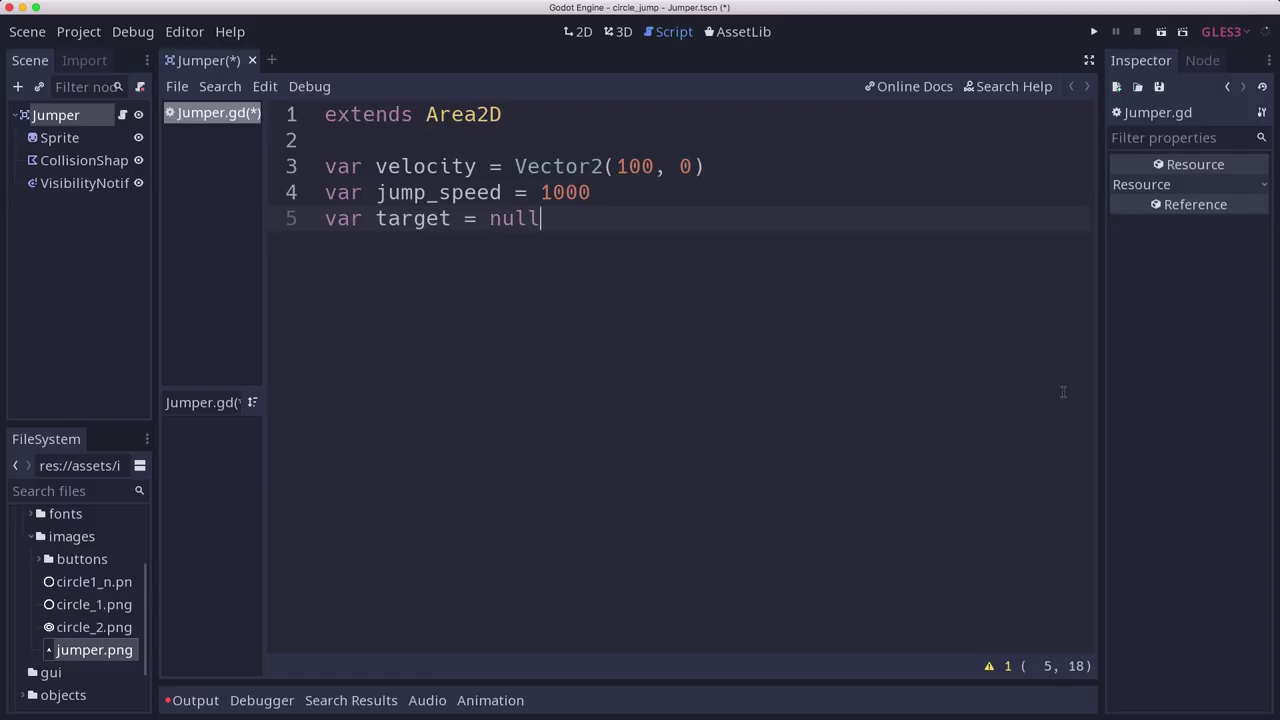
pyautogui.press('Return')
pyautogui.press('Return')
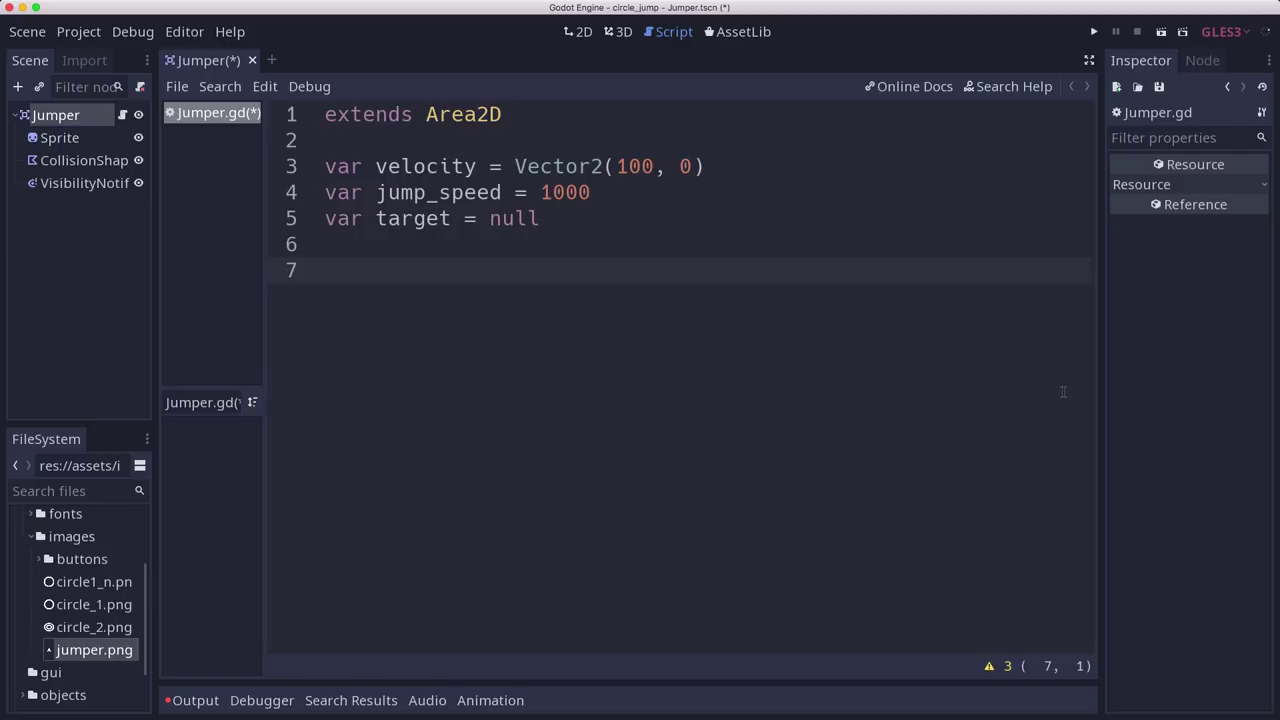
# Add _unhandled_input calling jump() when targeted and an InputEventScreenTouch is pressed.
pyautogui.hotkey('ctrl', 's')
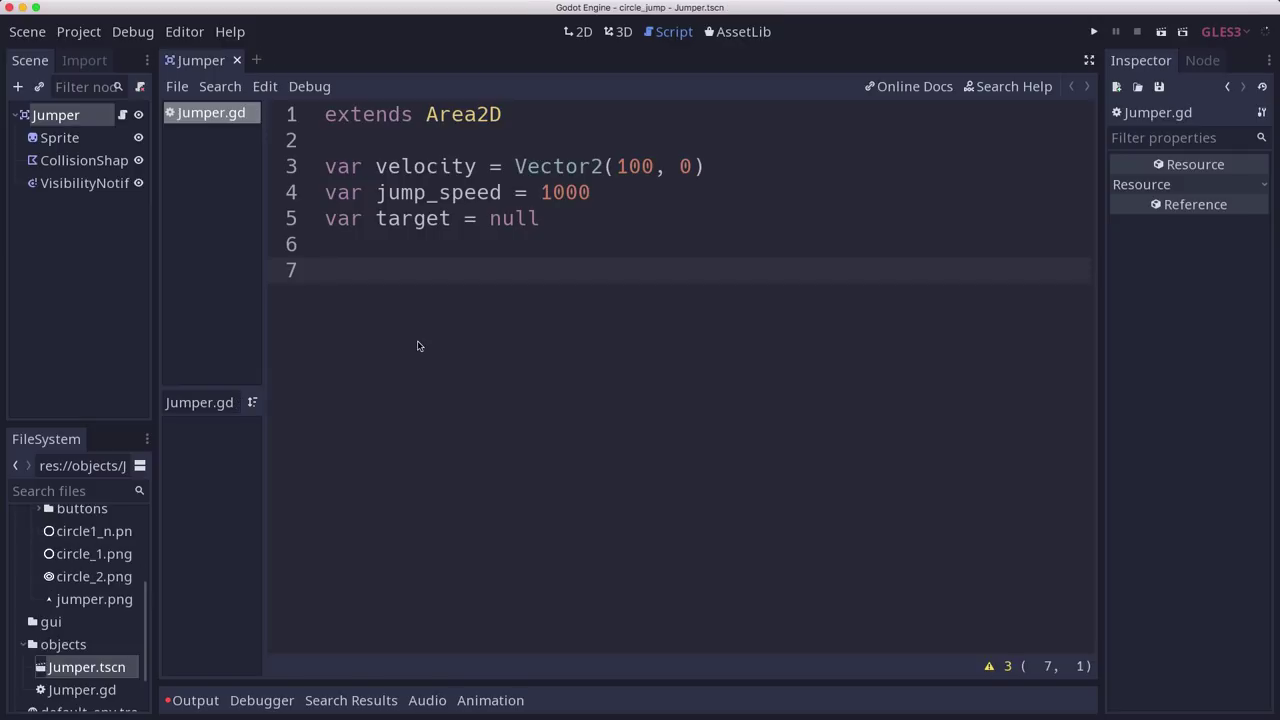
pyautogui.write('func _')
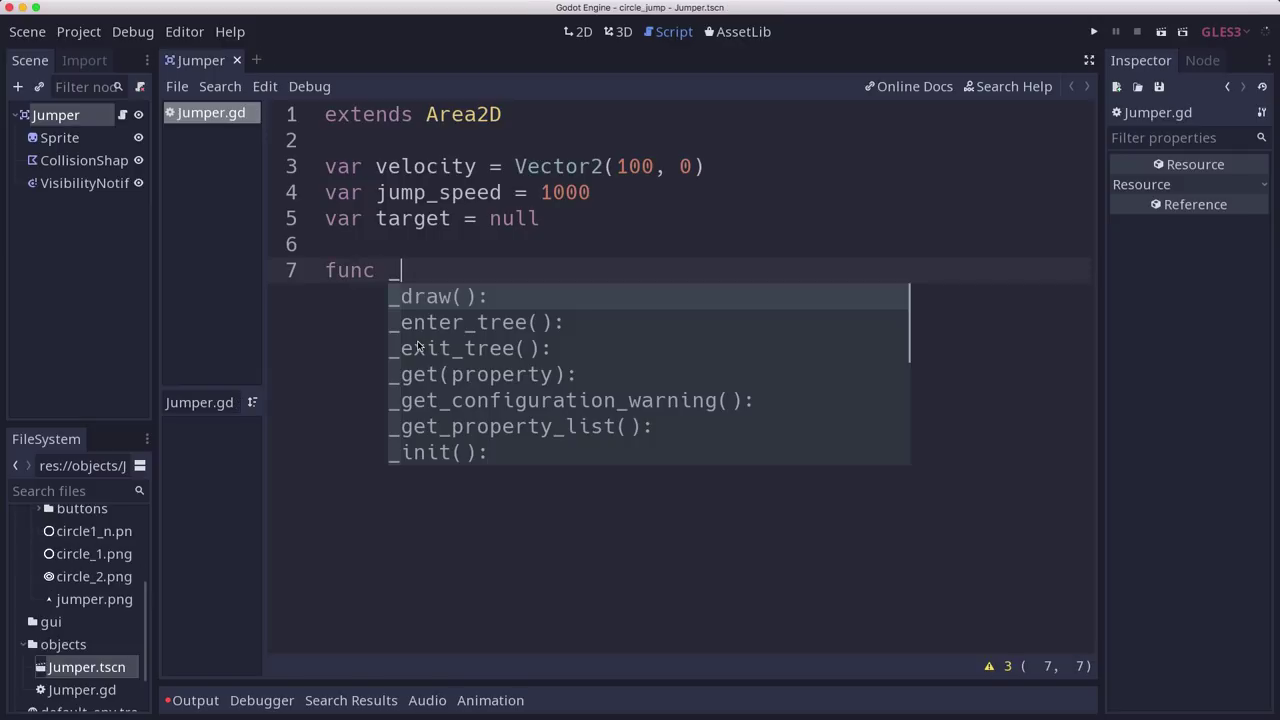
pyautogui.write('un')
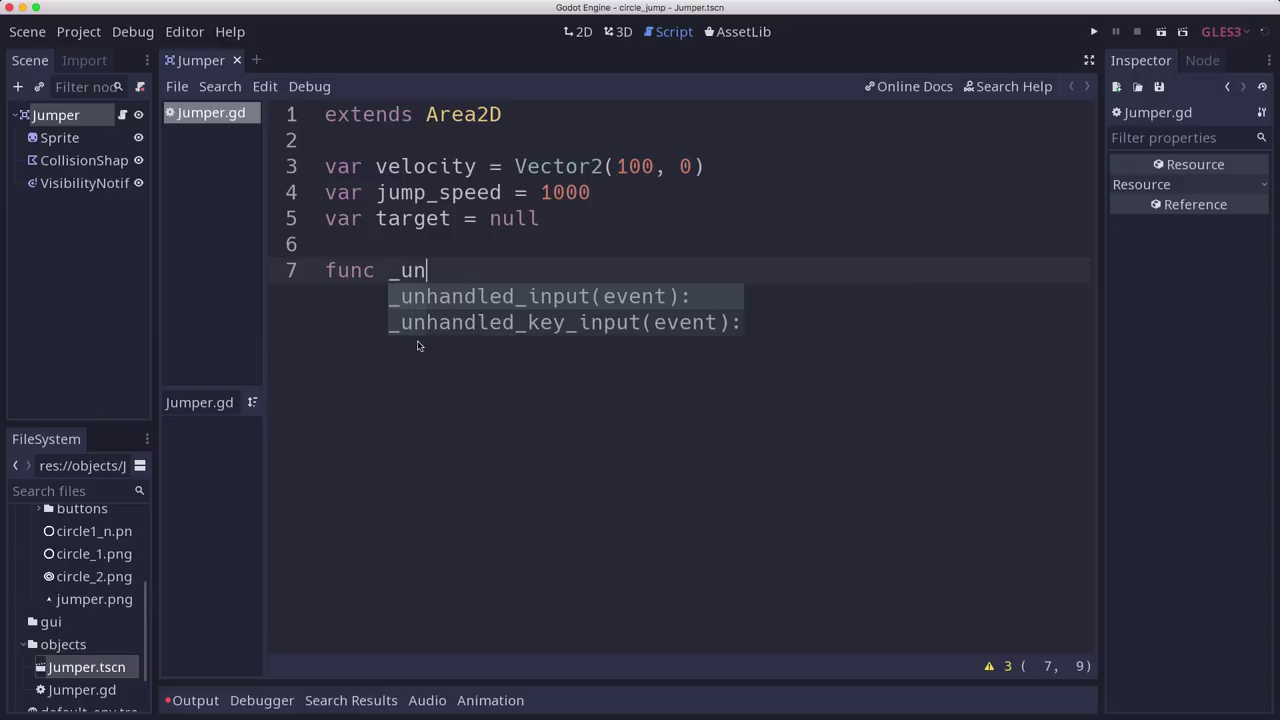
pyautogui.press('Return')
pyautogui.press('Return')
pyautogui.write('if ')
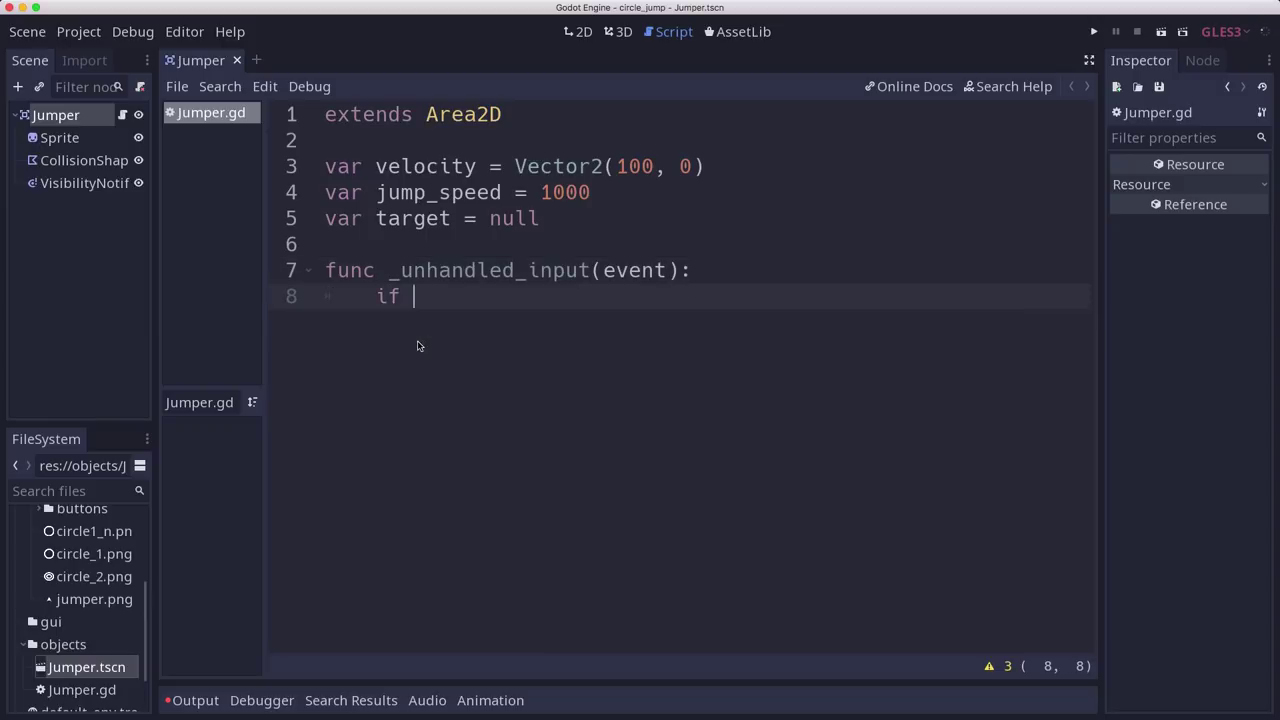
pyautogui.write('target')
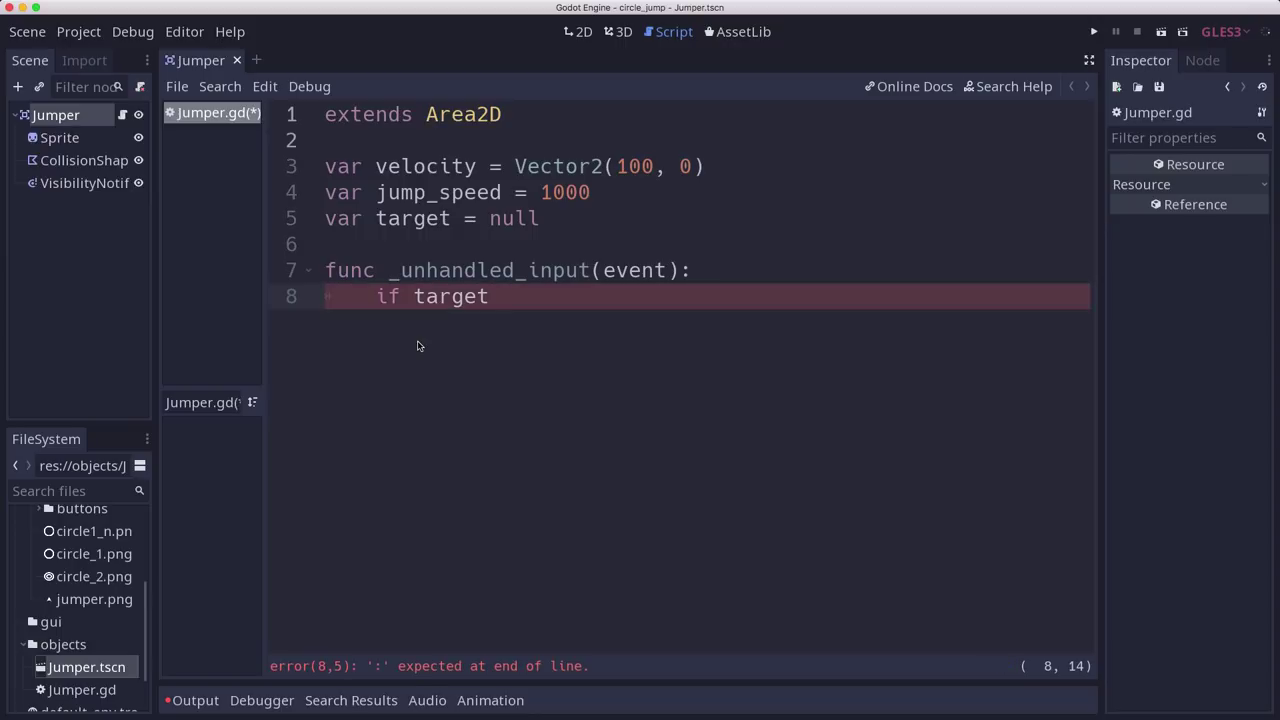
pyautogui.write(' and event i')
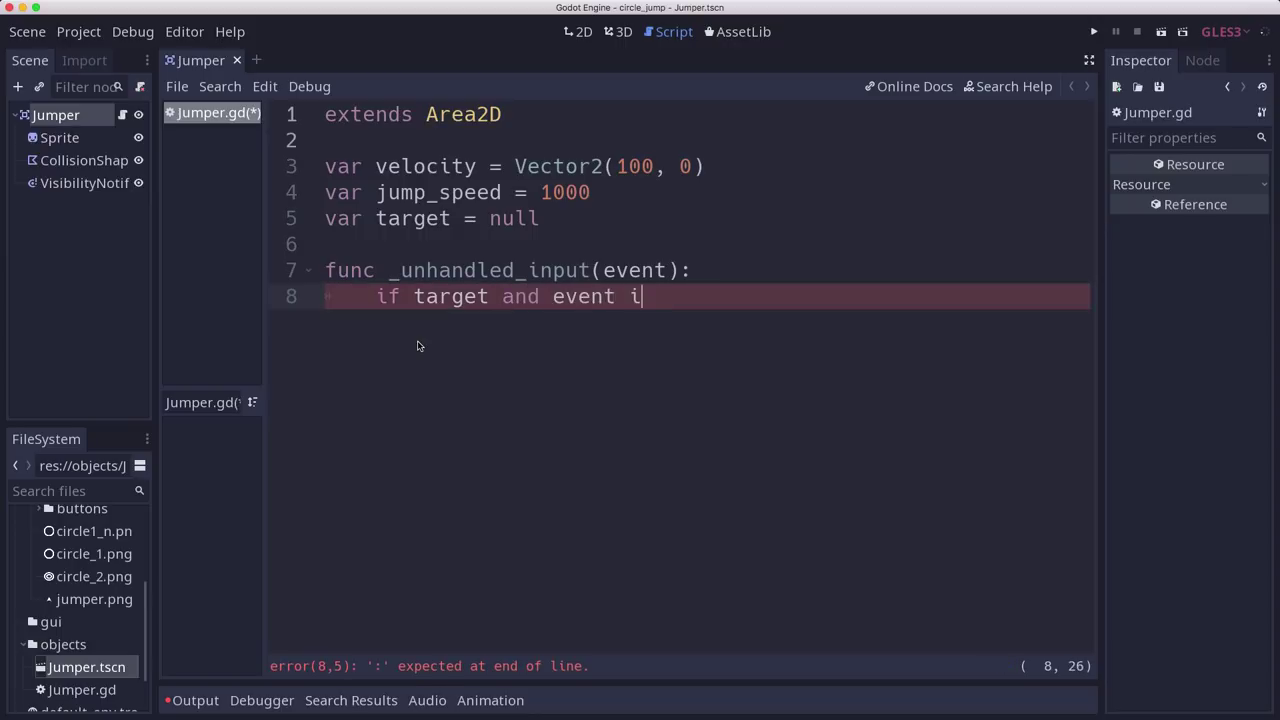
pyautogui.write('s Ins')
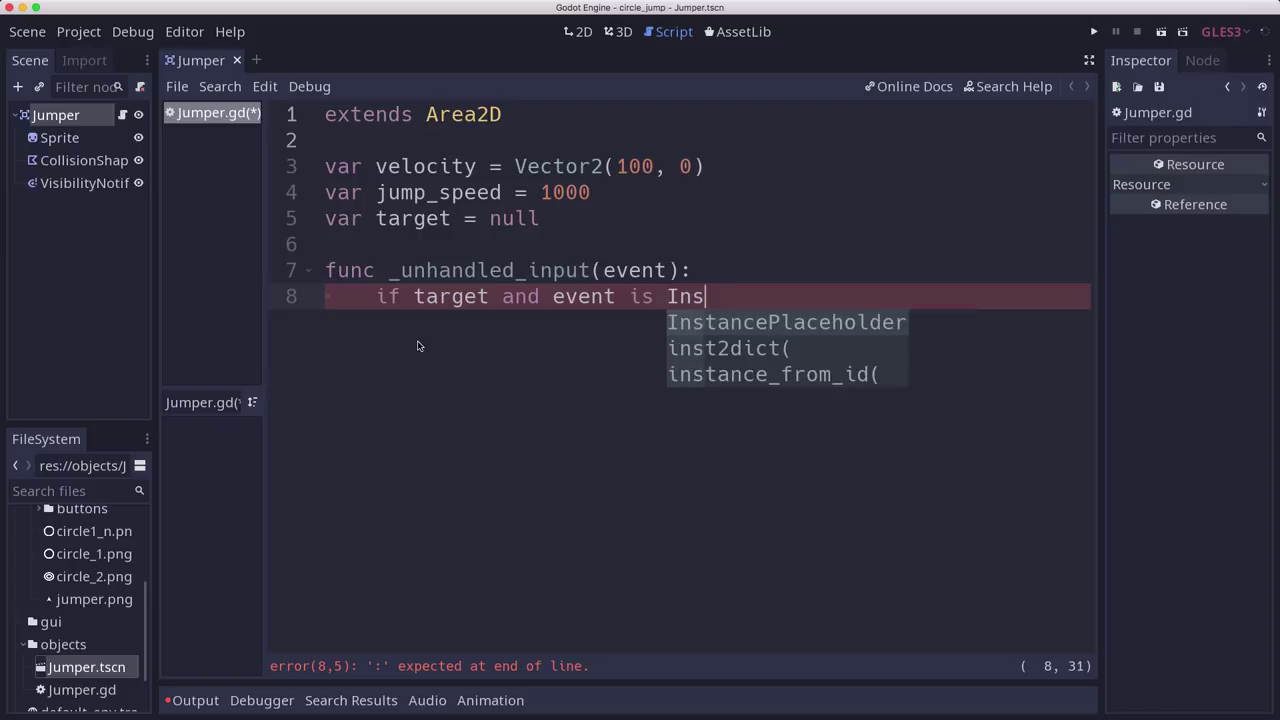
pyautogui.write('cr')
pyautogui.press('Return')
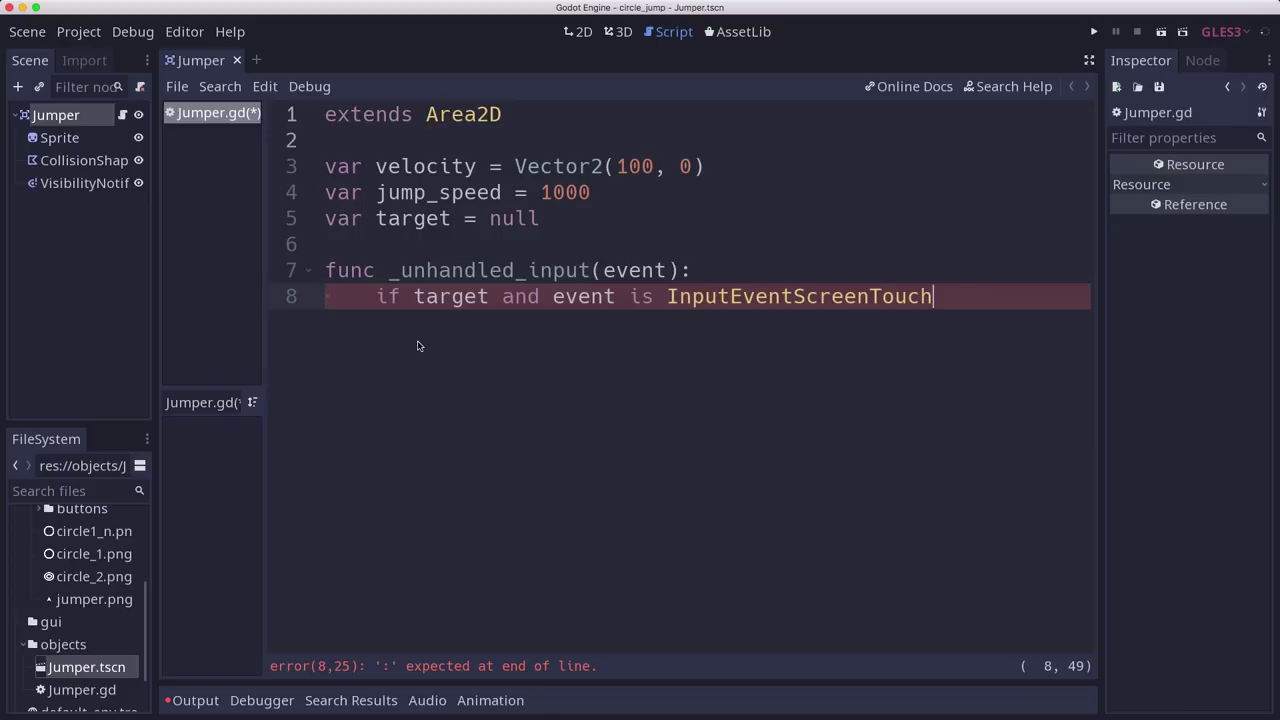
pyautogui.write('and event.press')
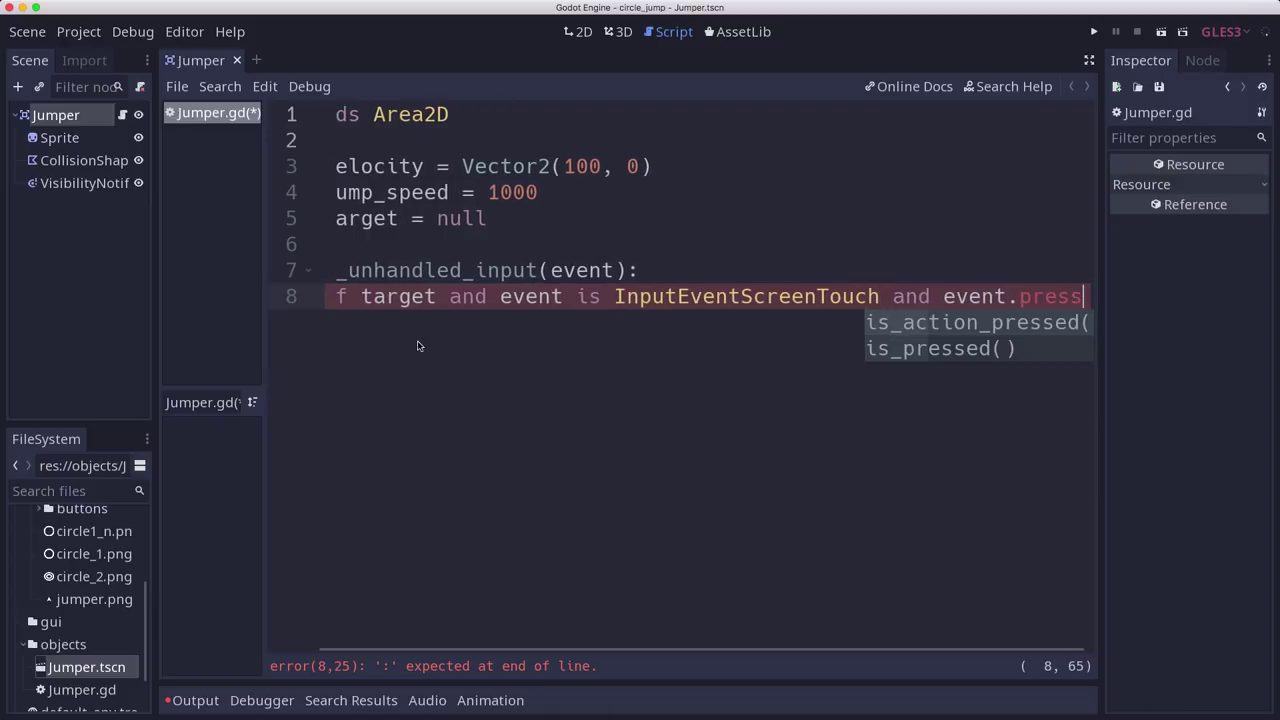
pyautogui.write('ed')
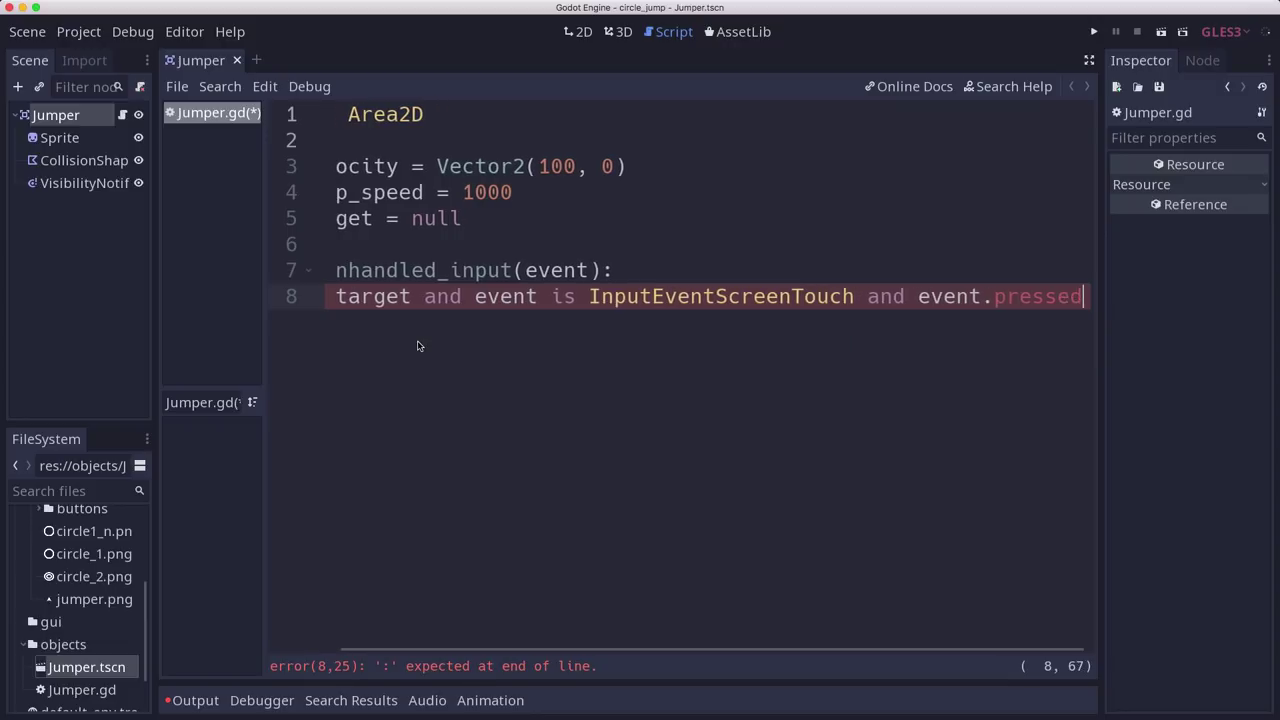
pyautogui.write(':')
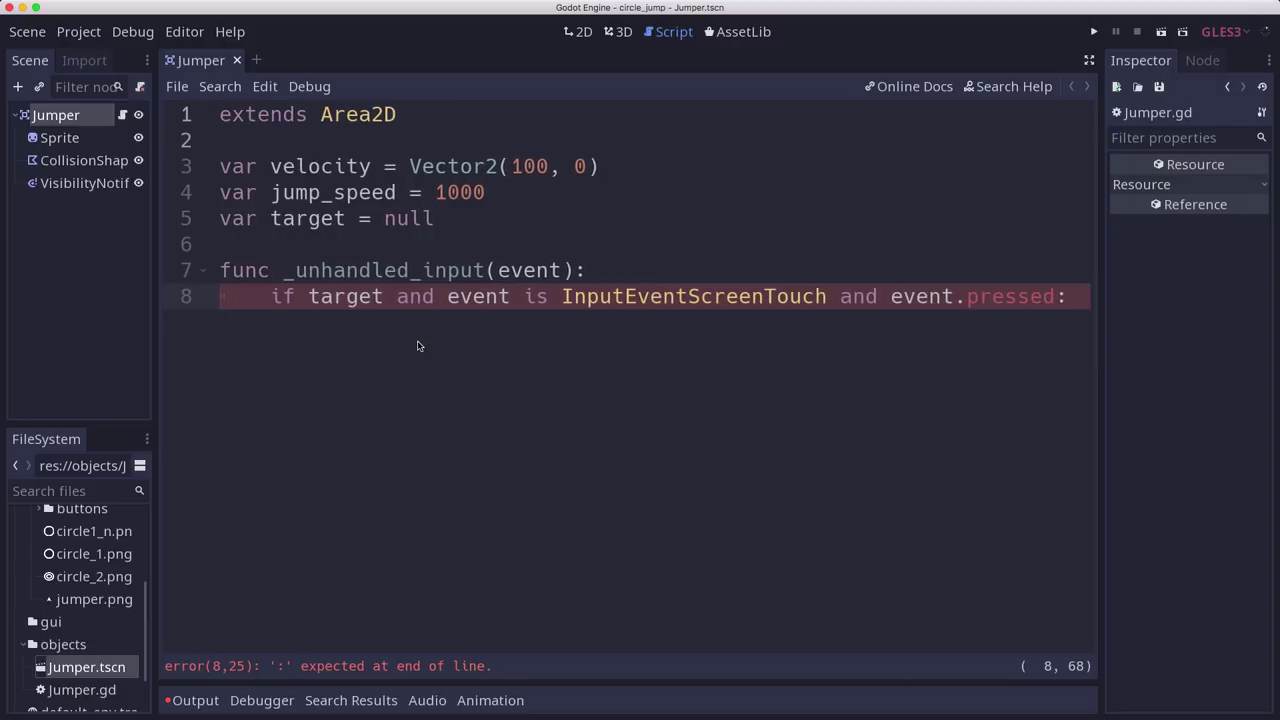
pyautogui.press('Return')
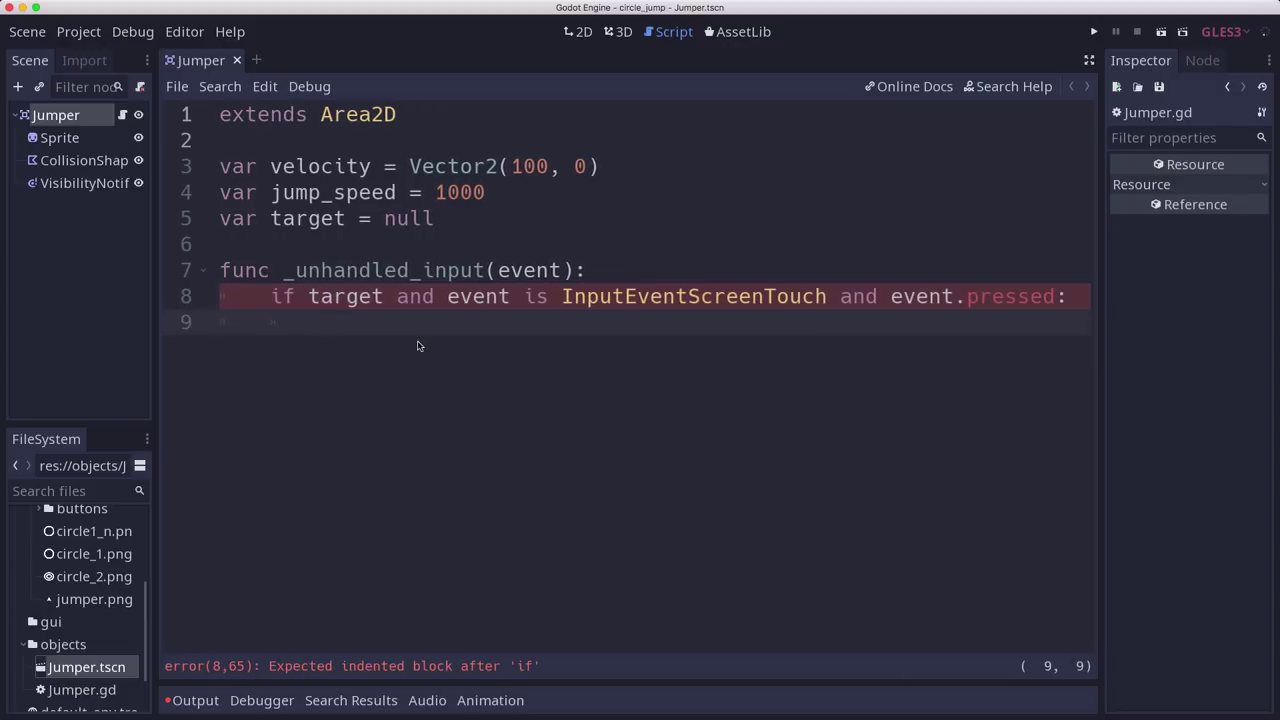
pyautogui.write('jum')
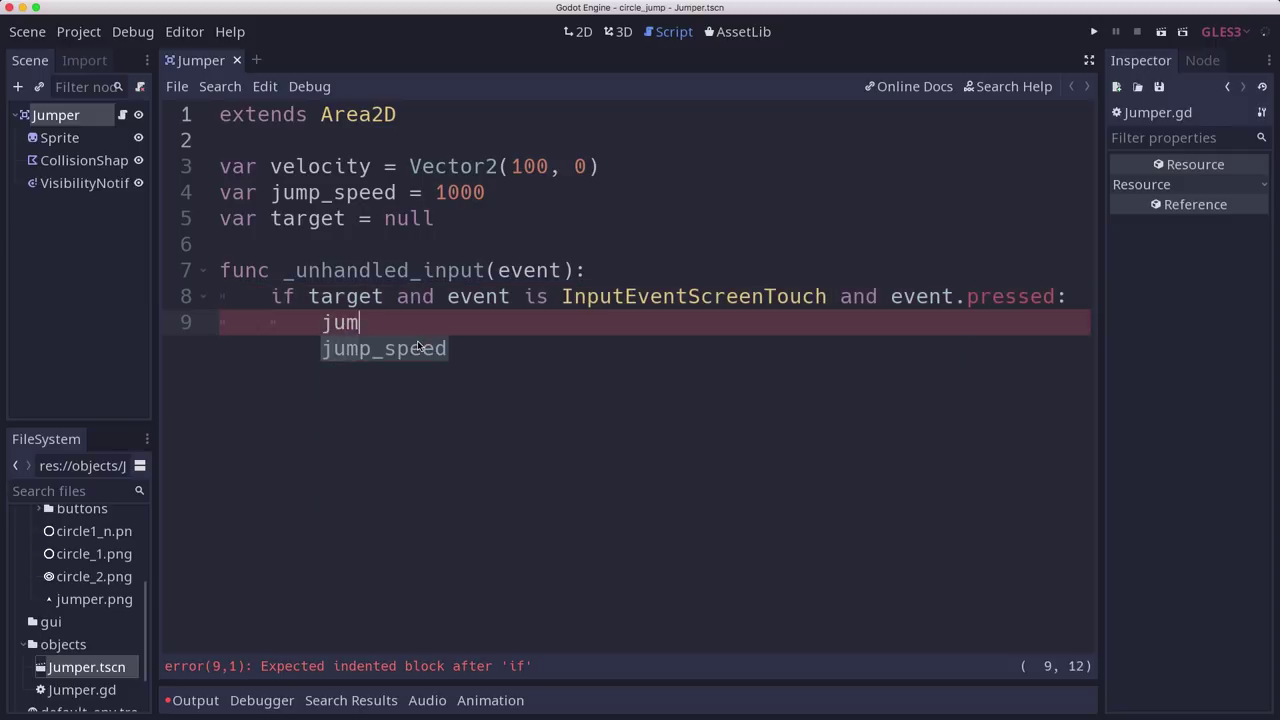
pyautogui.write('p()')
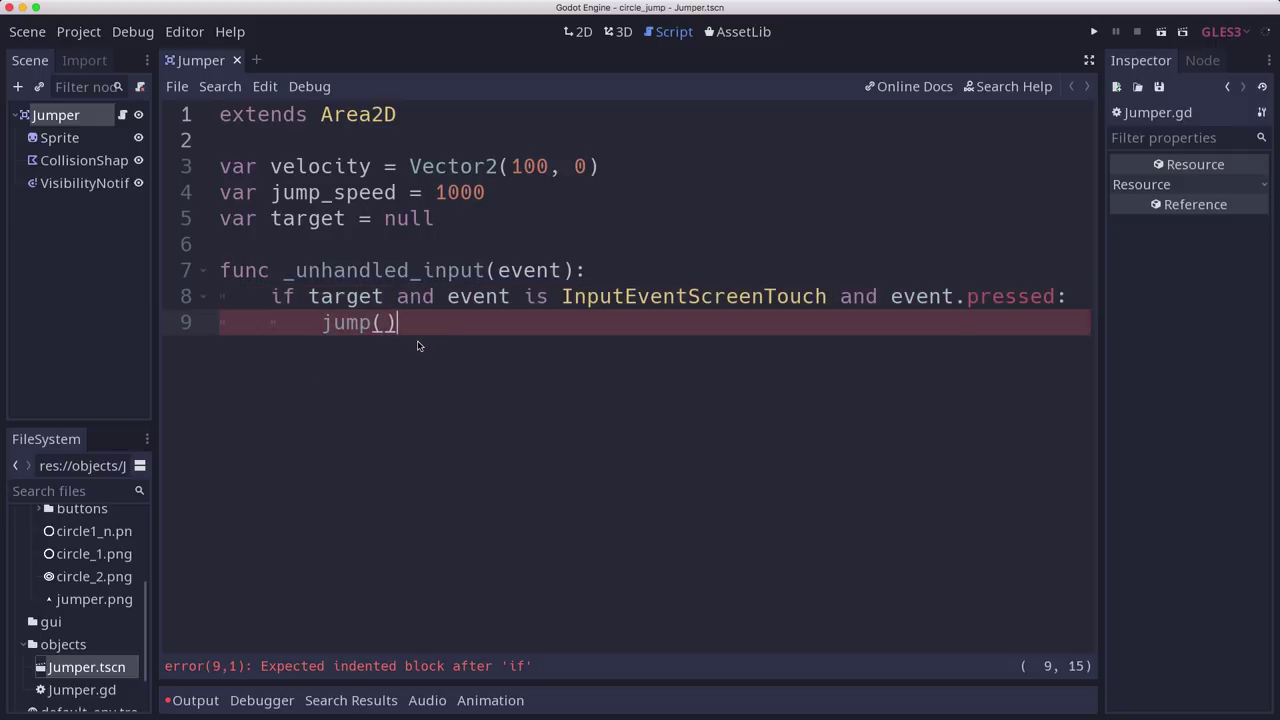
pyautogui.press('Return')
pyautogui.press('Return')
# Write jump() to set target to null and velocity to transform.x * jump_speed.
pyautogui.press('BackSpace')
pyautogui.press('BackSpace')
pyautogui.write('u')
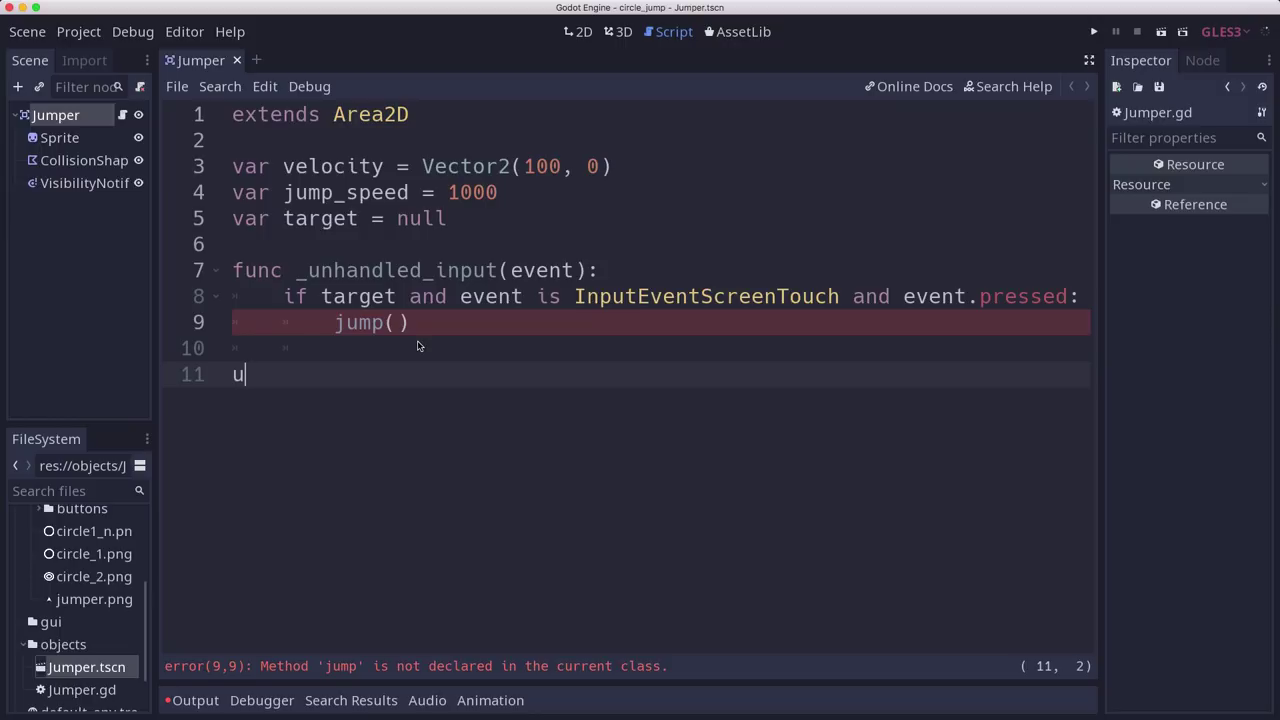
pyautogui.press('BackSpace')
pyautogui.write('func jump():')
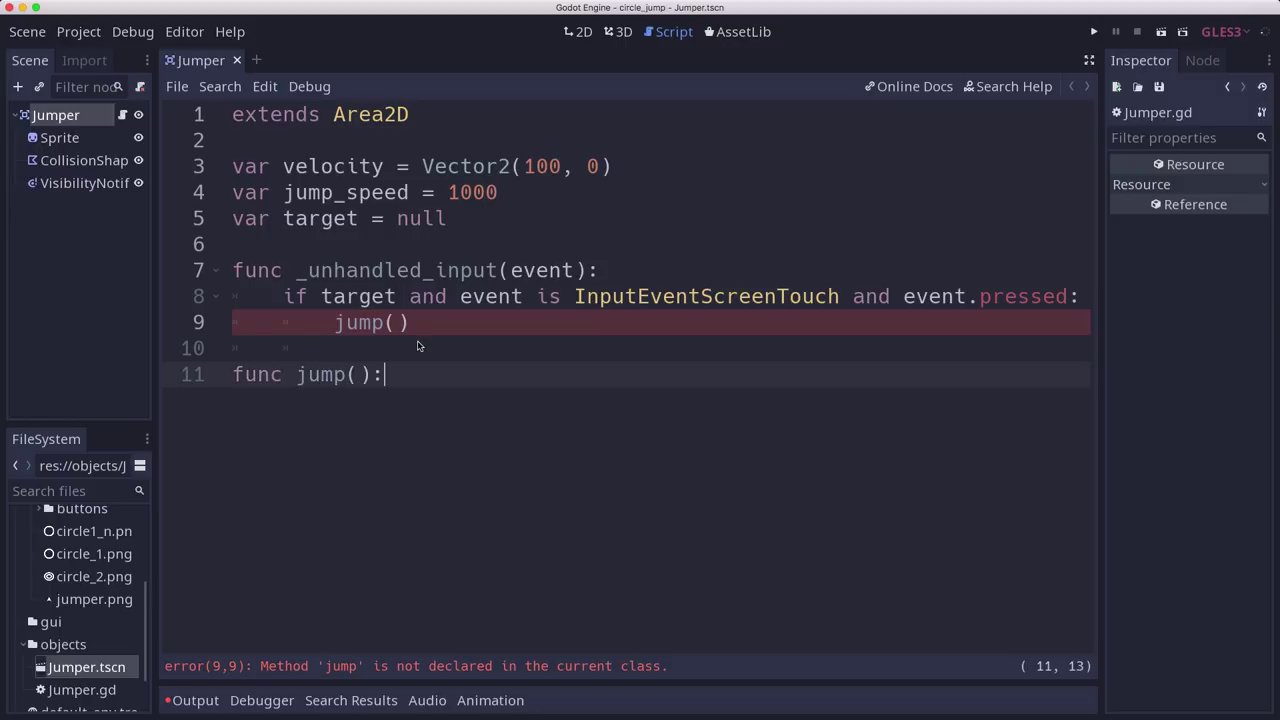
pyautogui.press('Return')
pyautogui.write('t')
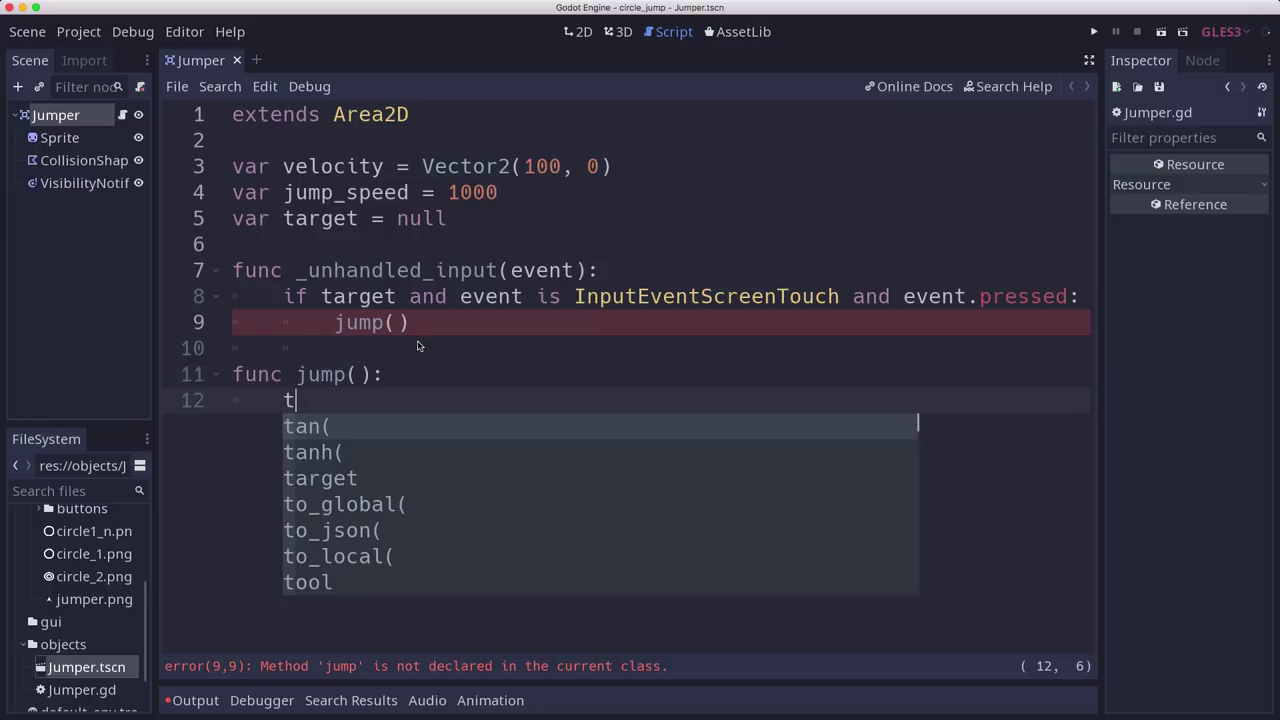
pyautogui.write('arget = null')
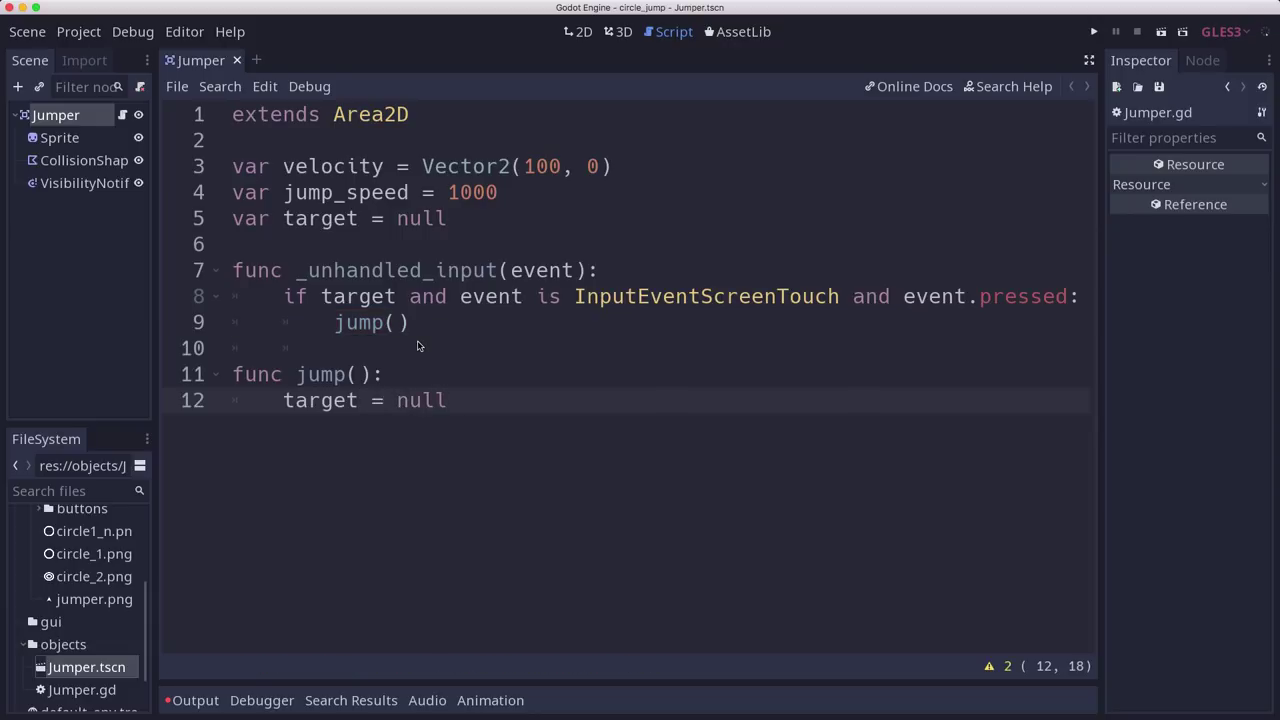
pyautogui.press('Return')
pyautogui.write('vel')
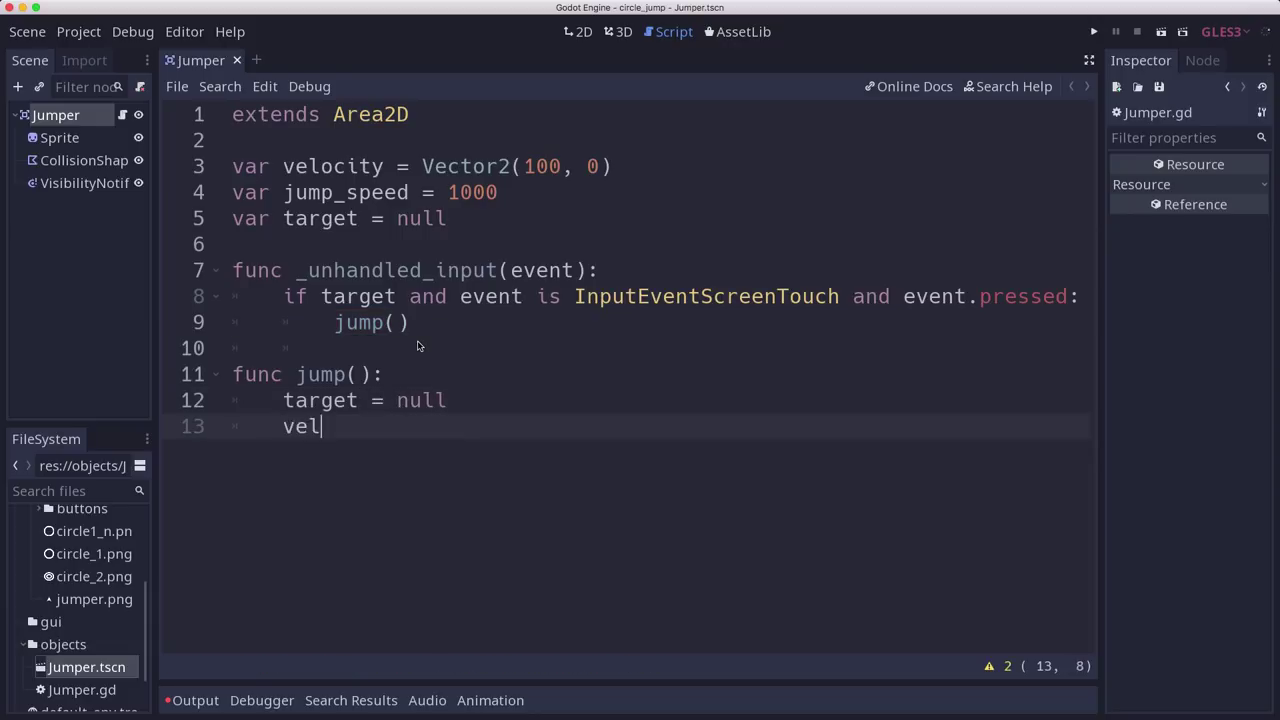
pyautogui.press('Return')
pyautogui.write('= ')
pyautogui.write('transfor')
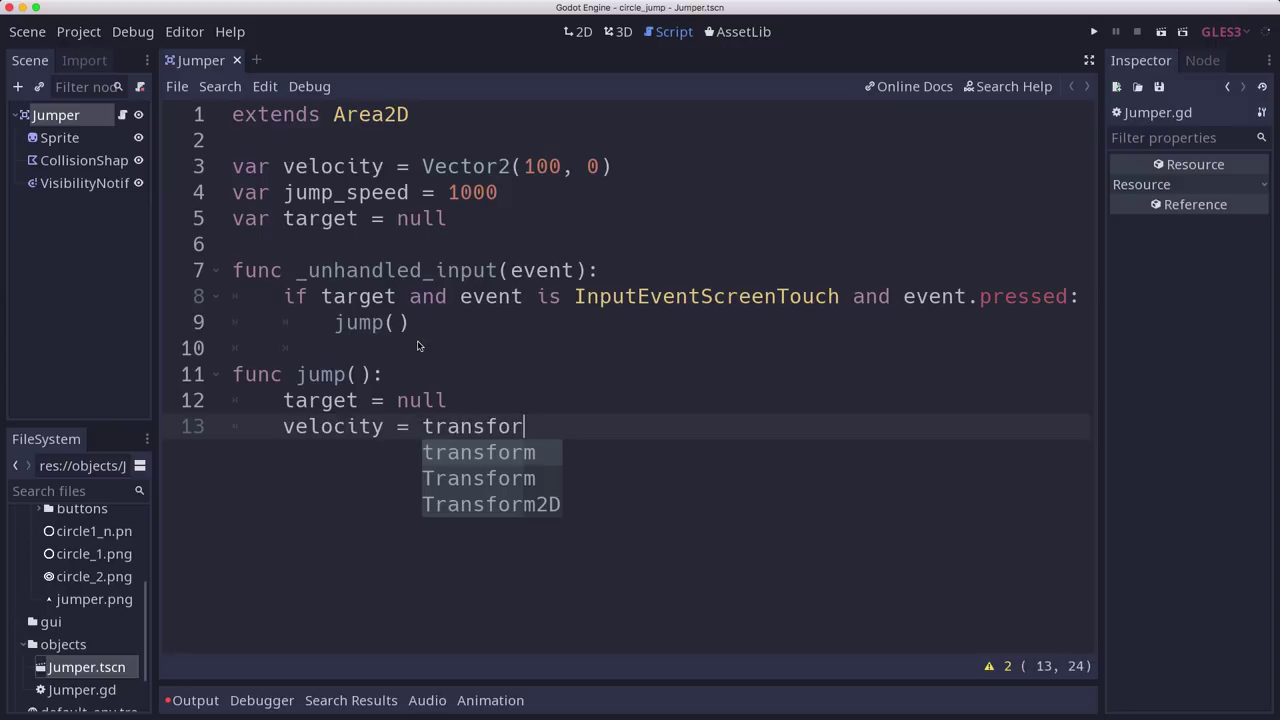
pyautogui.write('m.x')
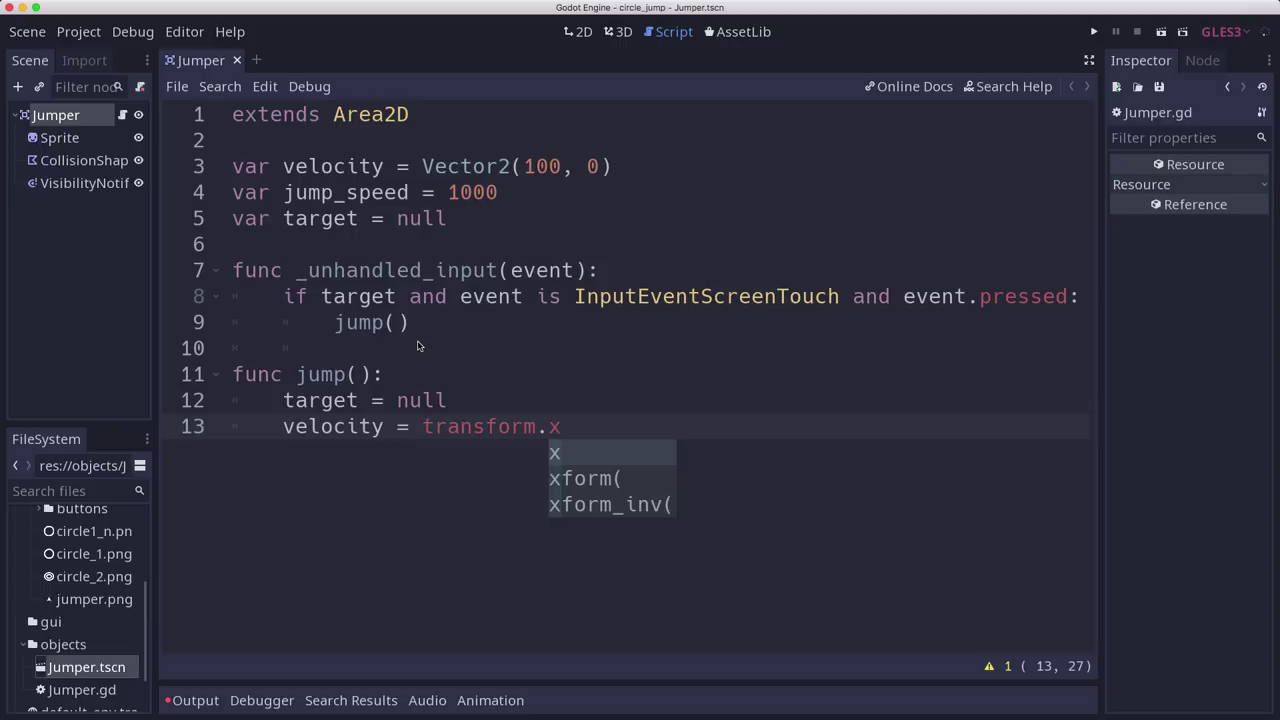
pyautogui.write(' * jump')
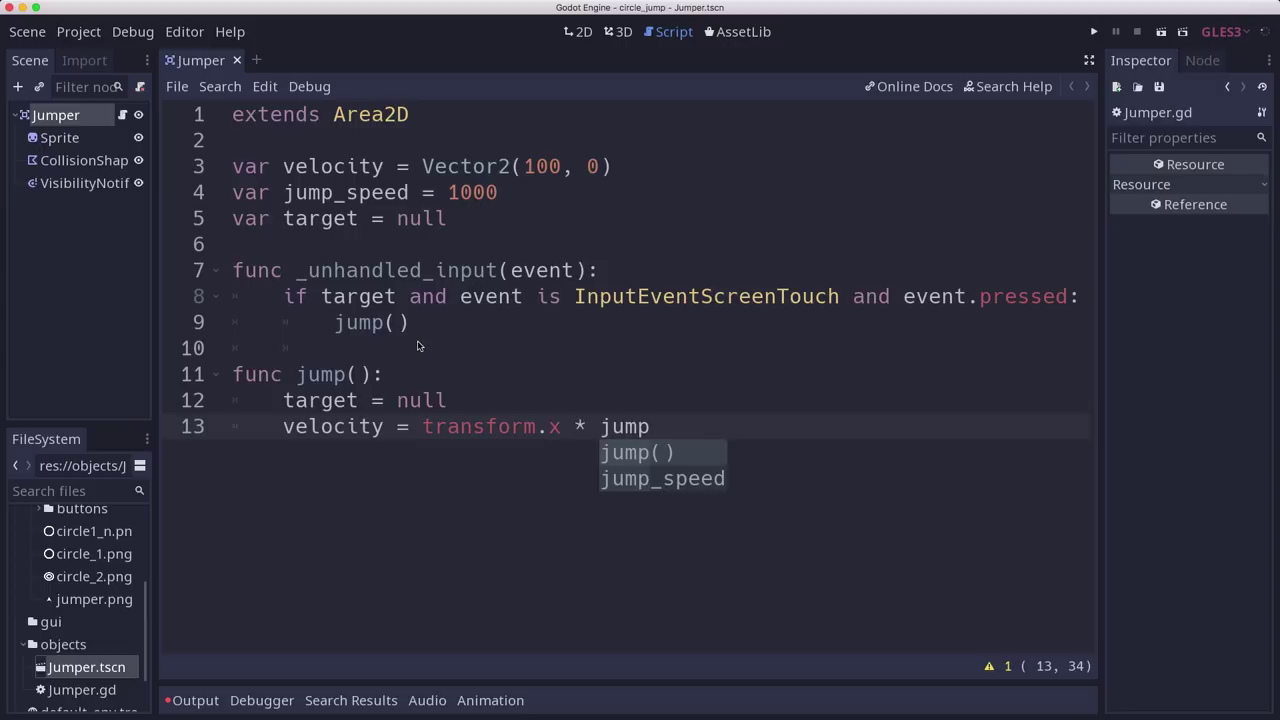
pyautogui.press('Down')
pyautogui.press('Return')
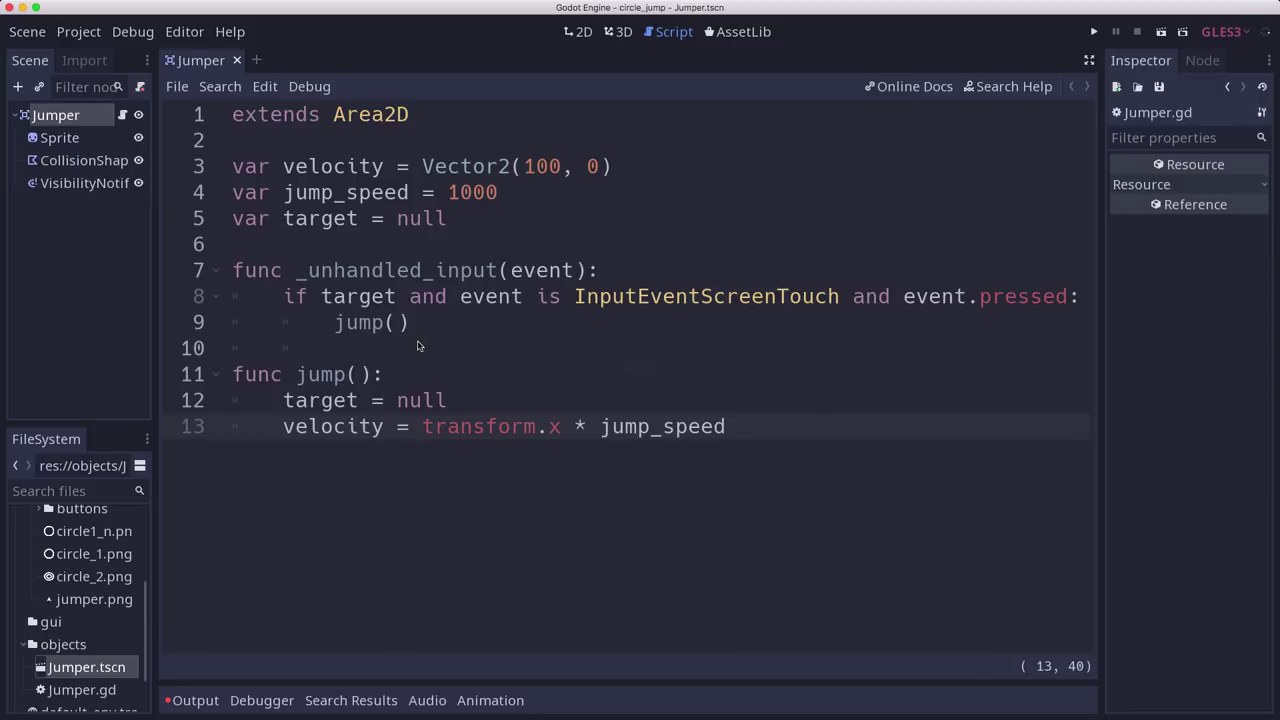
pyautogui.click(72, 117)
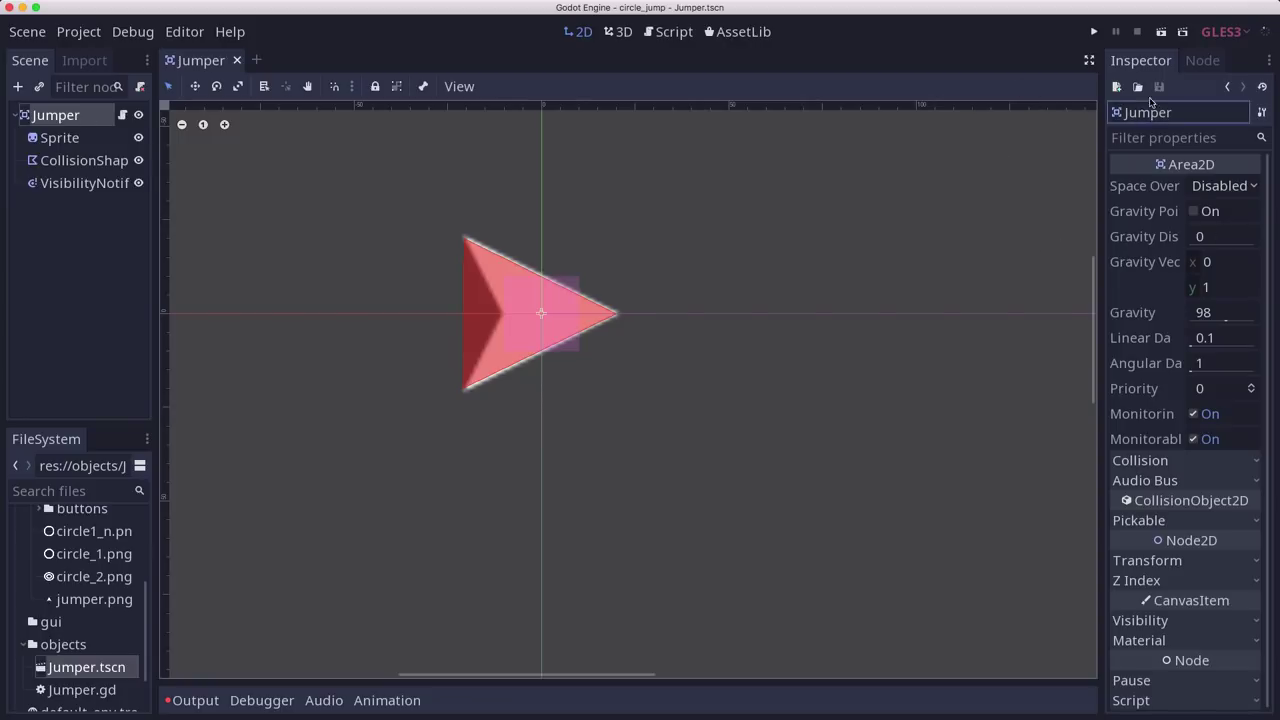
# Connect the Jumper's area_entered signal to its own script from the Node tab.
pyautogui.click(1185, 62)
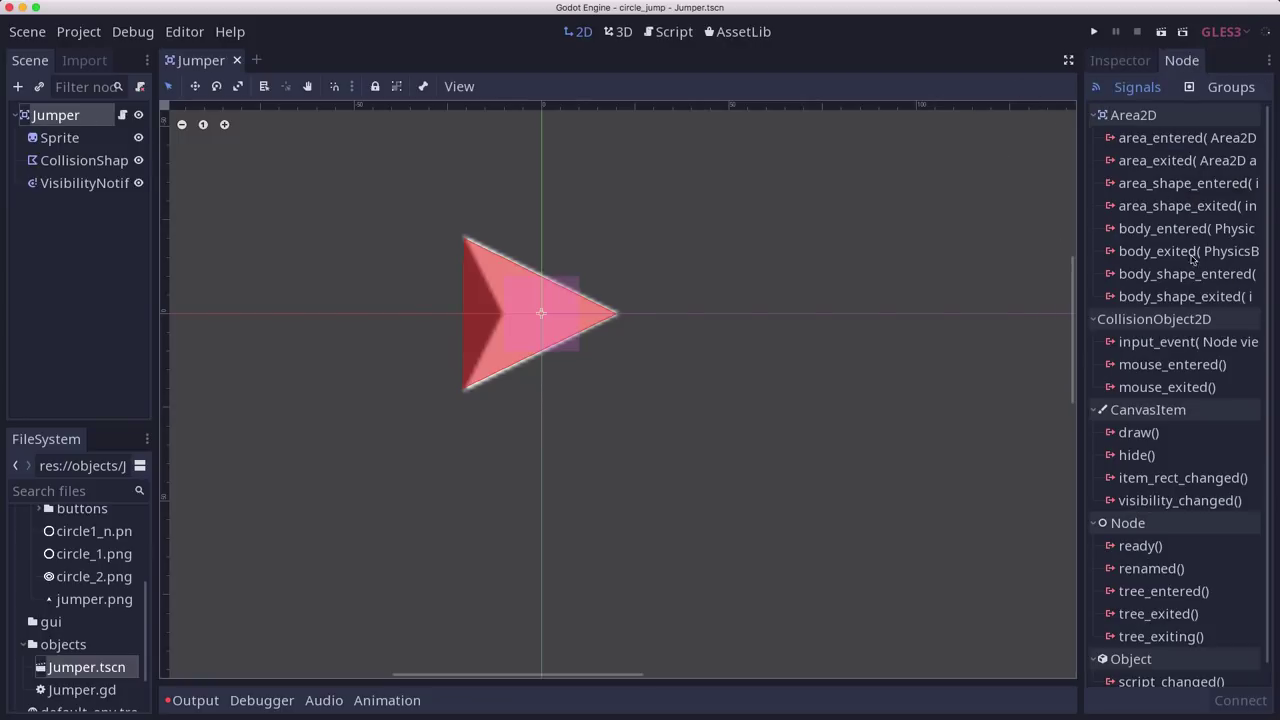
pyautogui.click(1160, 140)
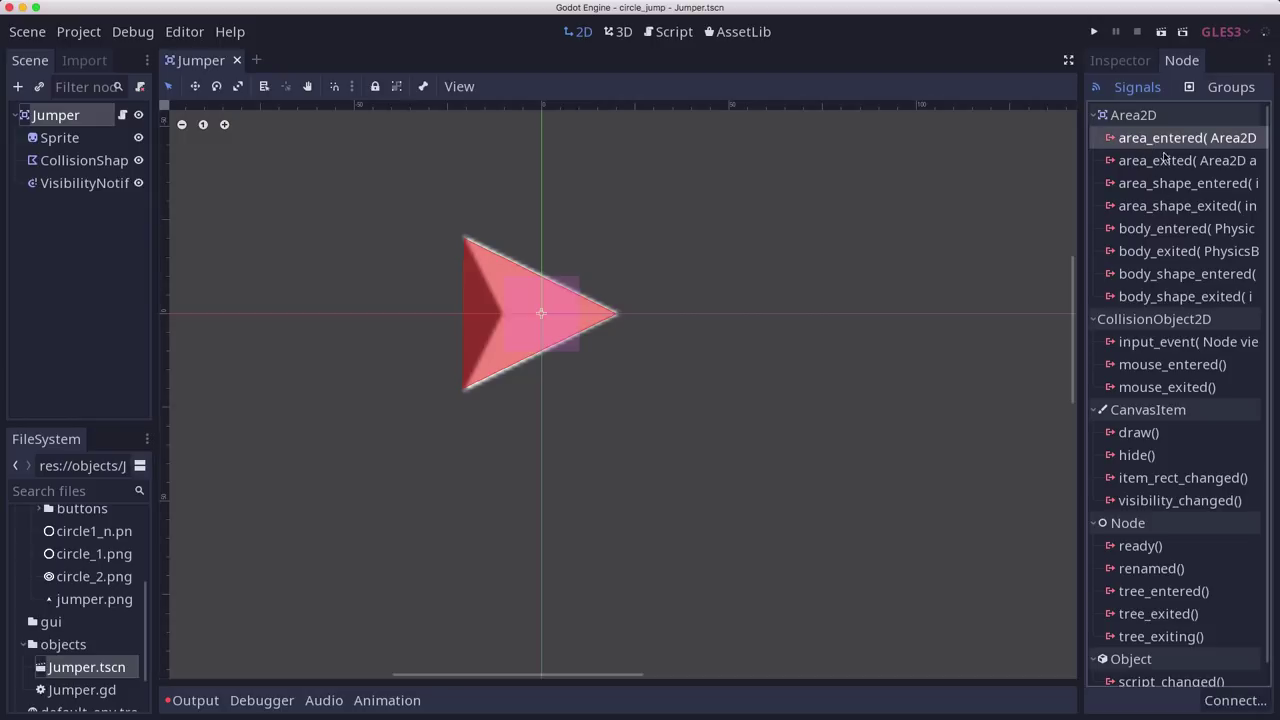
pyautogui.doubleClick(1166, 148)
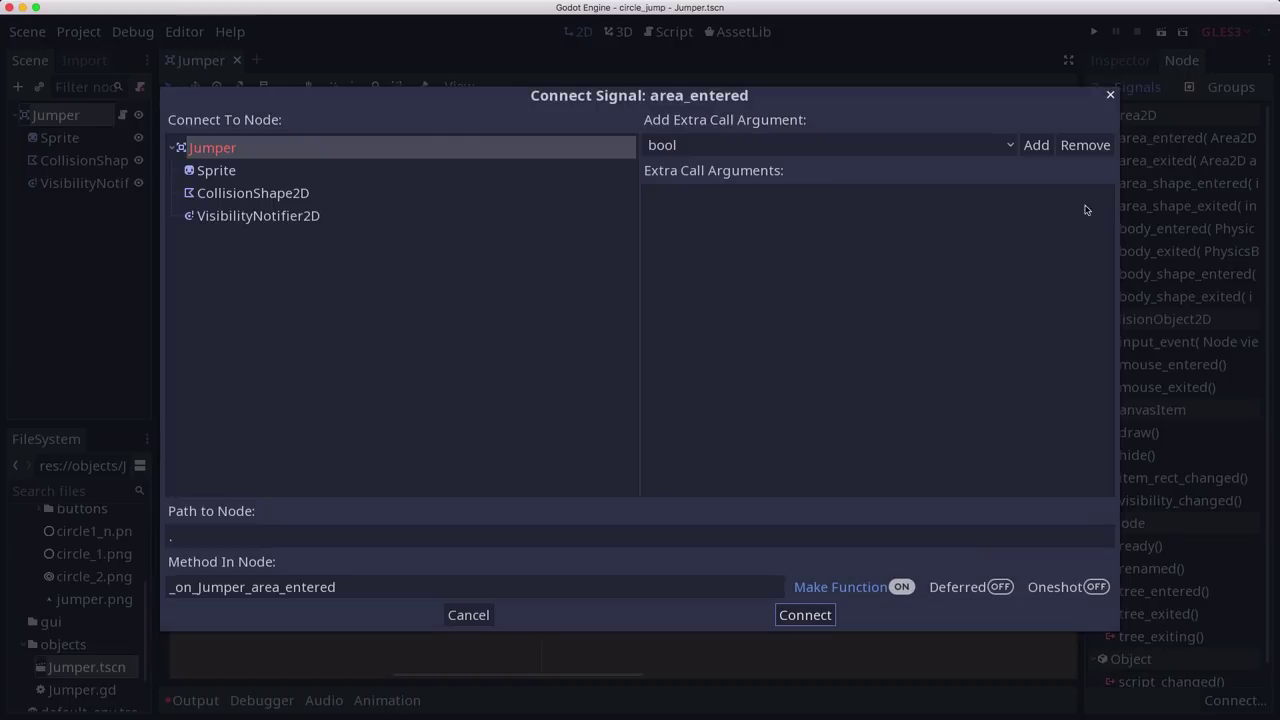
pyautogui.click(800, 614)
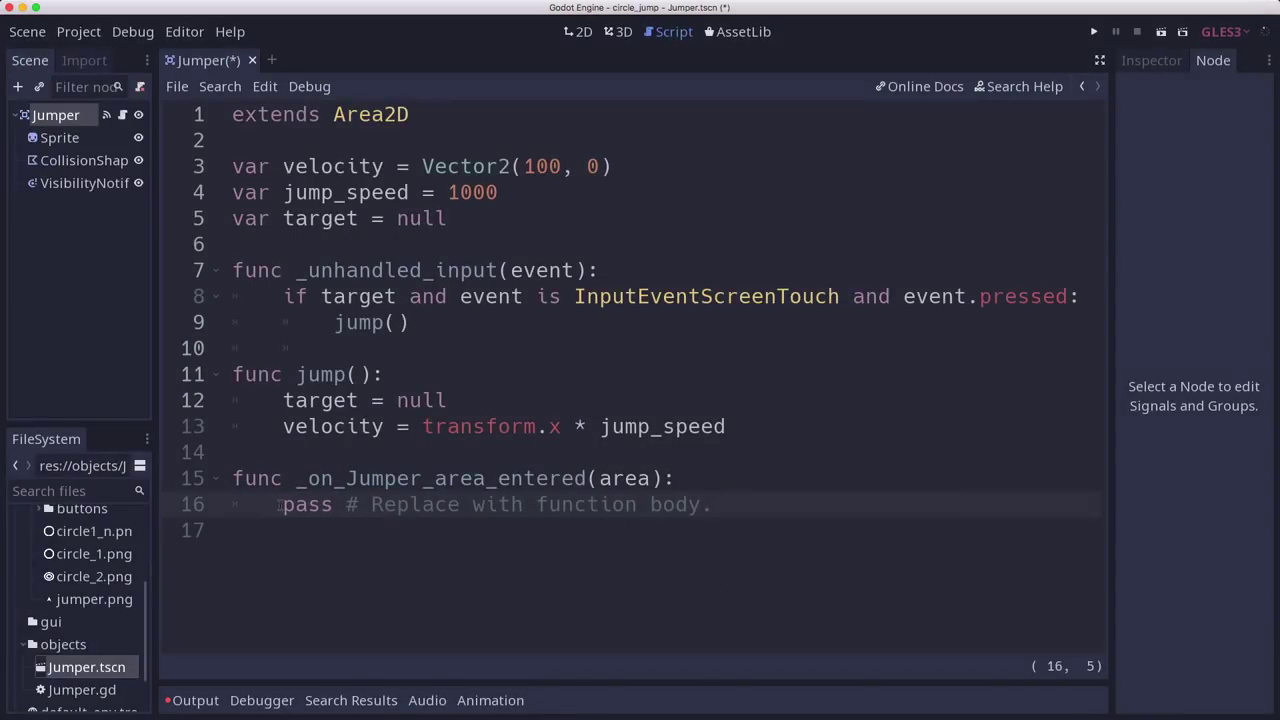
# Replace pass in _on_Jumper_area_entered with 'target = area' and 'velocity = Vector2.ZERO'.
pyautogui.moveTo(280, 505); pyautogui.dragTo(354, 588)
pyautogui.press('BackSpace')
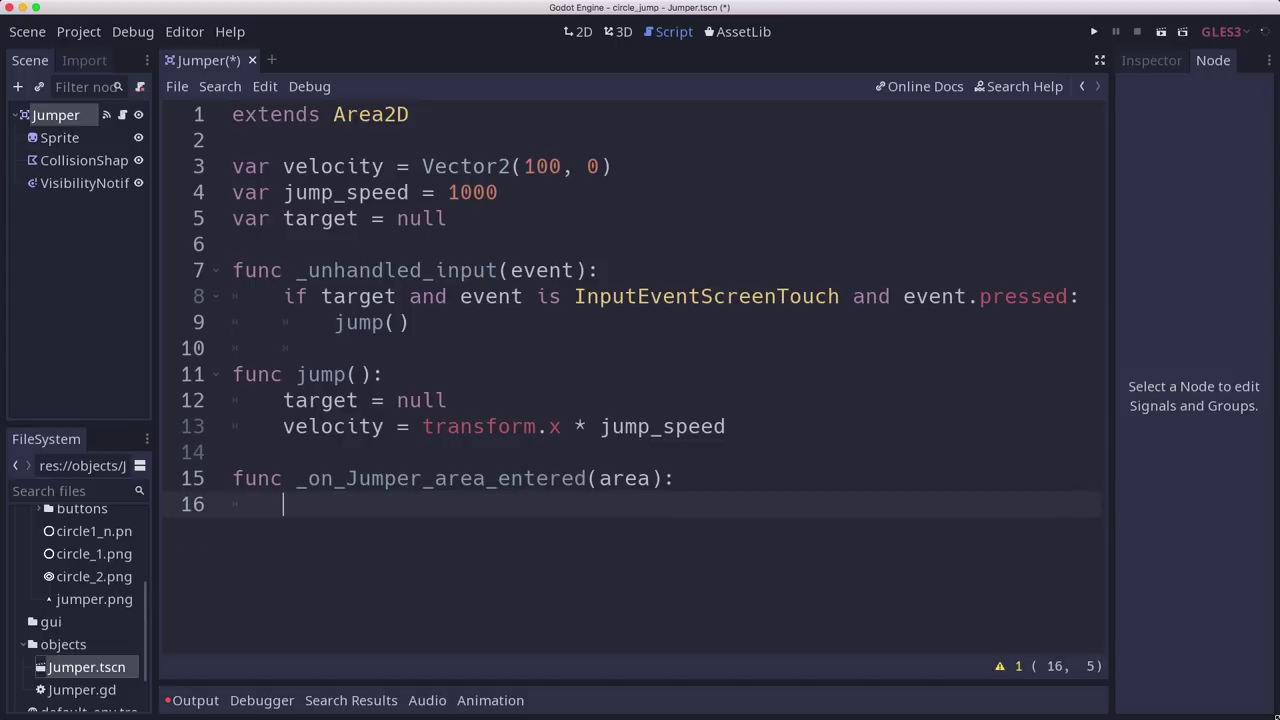
pyautogui.write('tar')
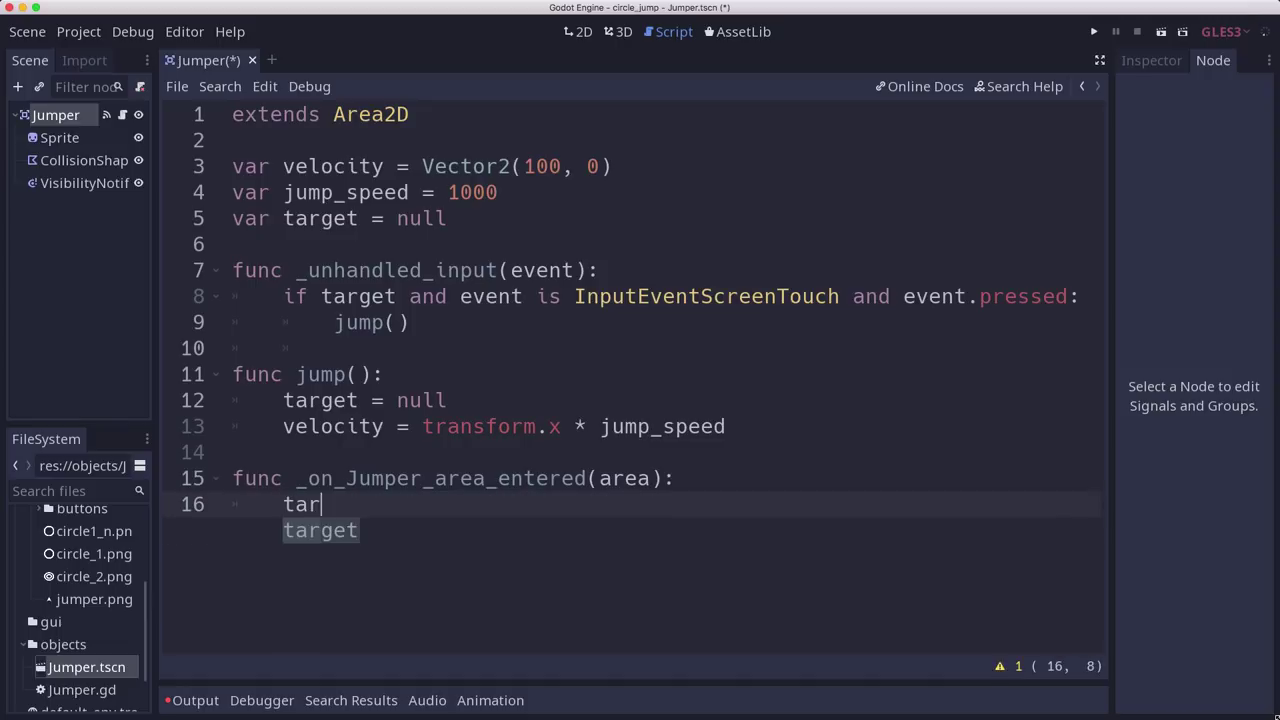
pyautogui.write('get = arae')
pyautogui.press('BackSpace')
pyautogui.press('BackSpace')
pyautogui.write('ea')
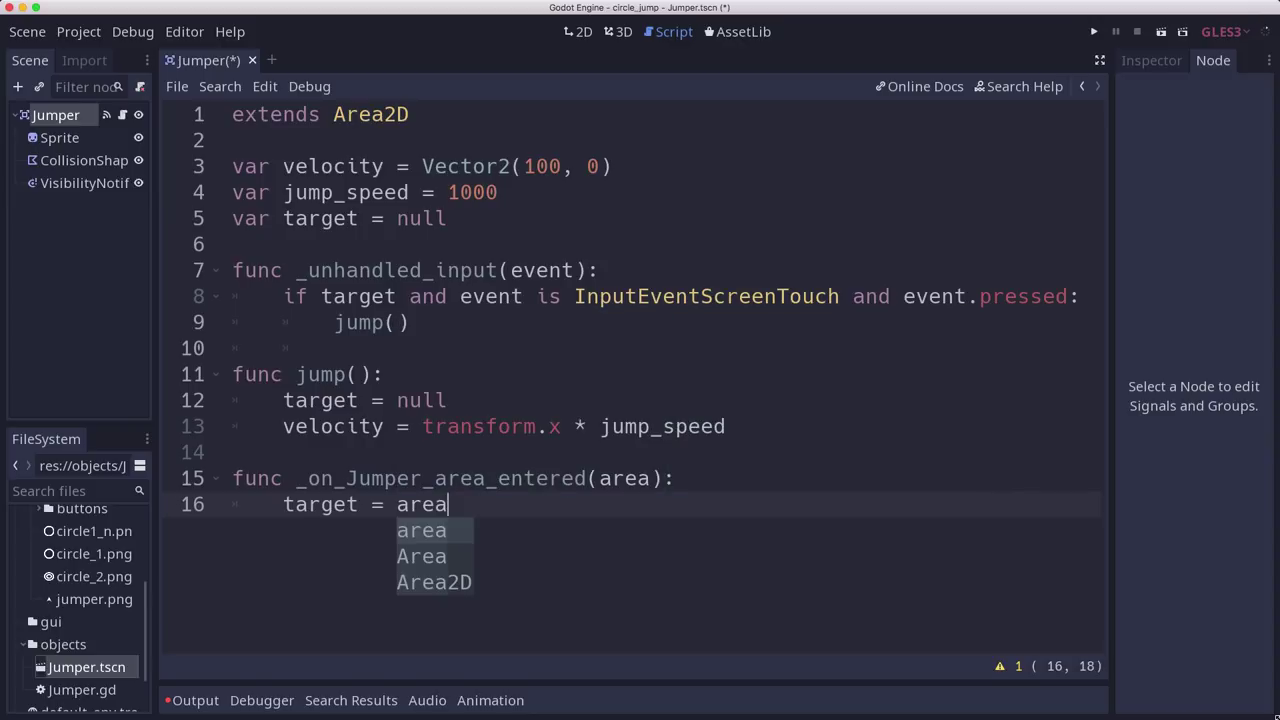
pyautogui.press('Return')
pyautogui.press('Return')
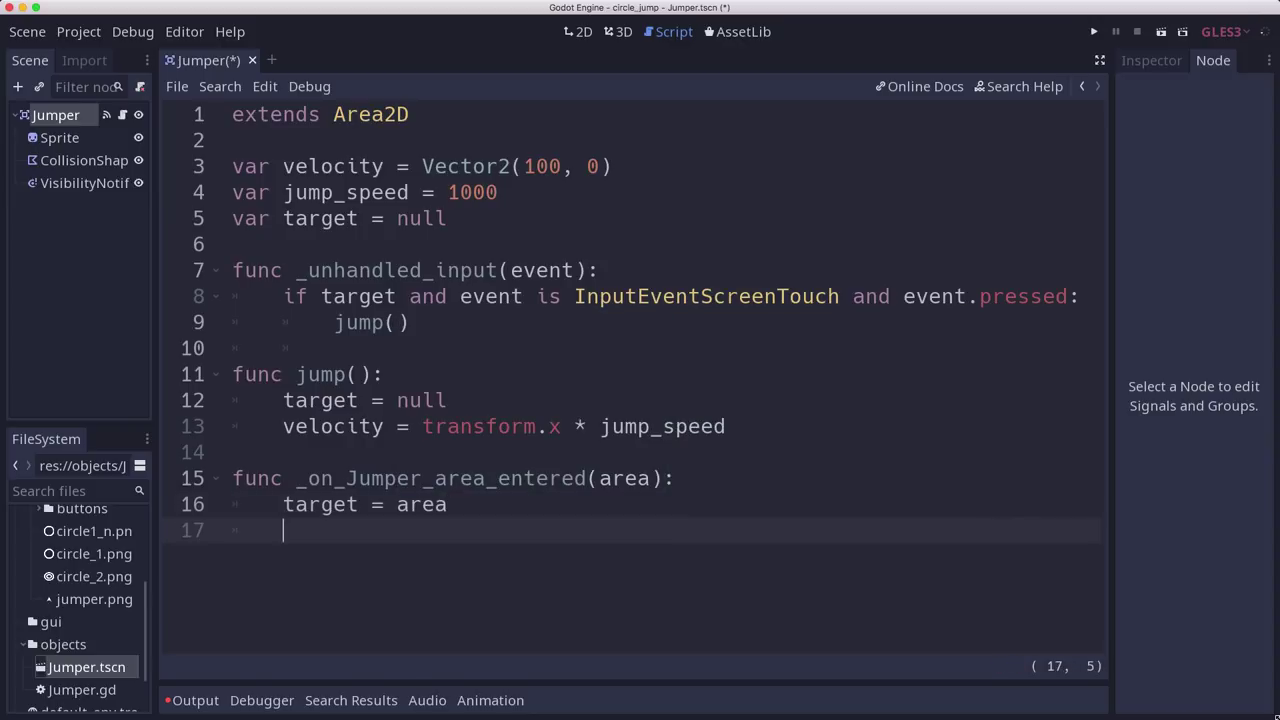
pyautogui.write('velo')
pyautogui.press('Return')
pyautogui.write('= ')
pyautogui.write('Vector2.')
pyautogui.press('Down')
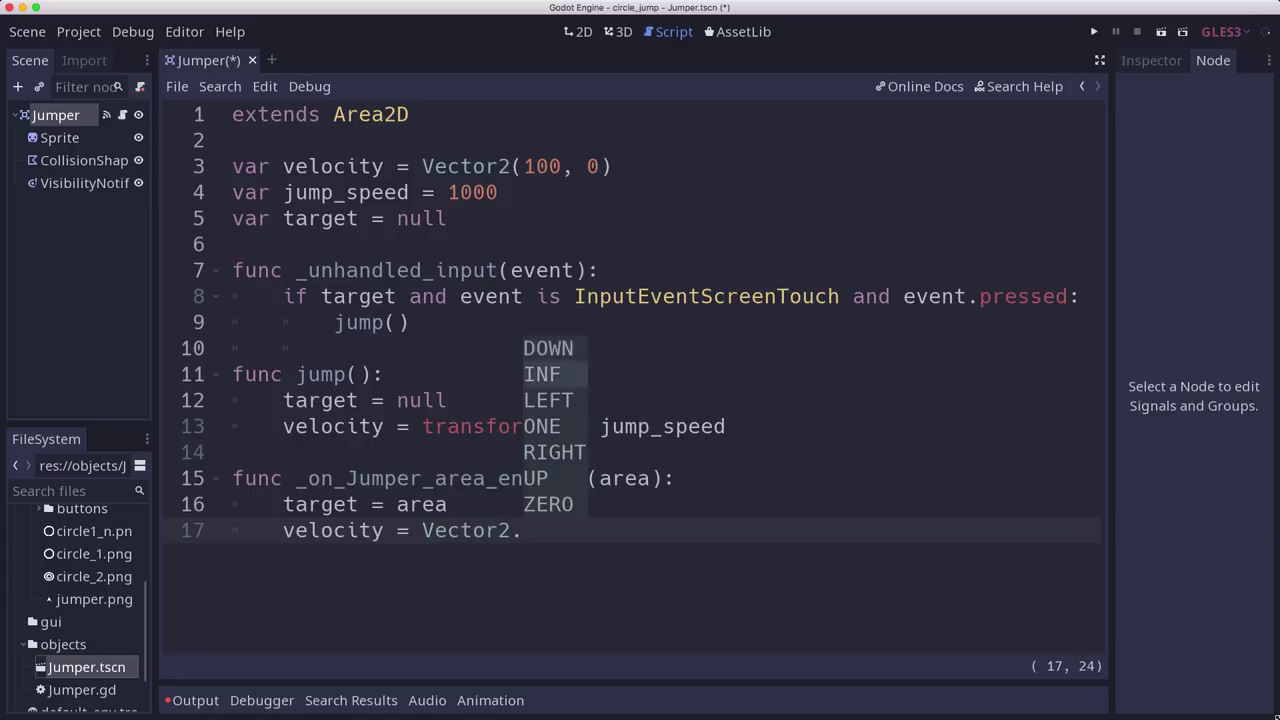
pyautogui.write('ZERO')
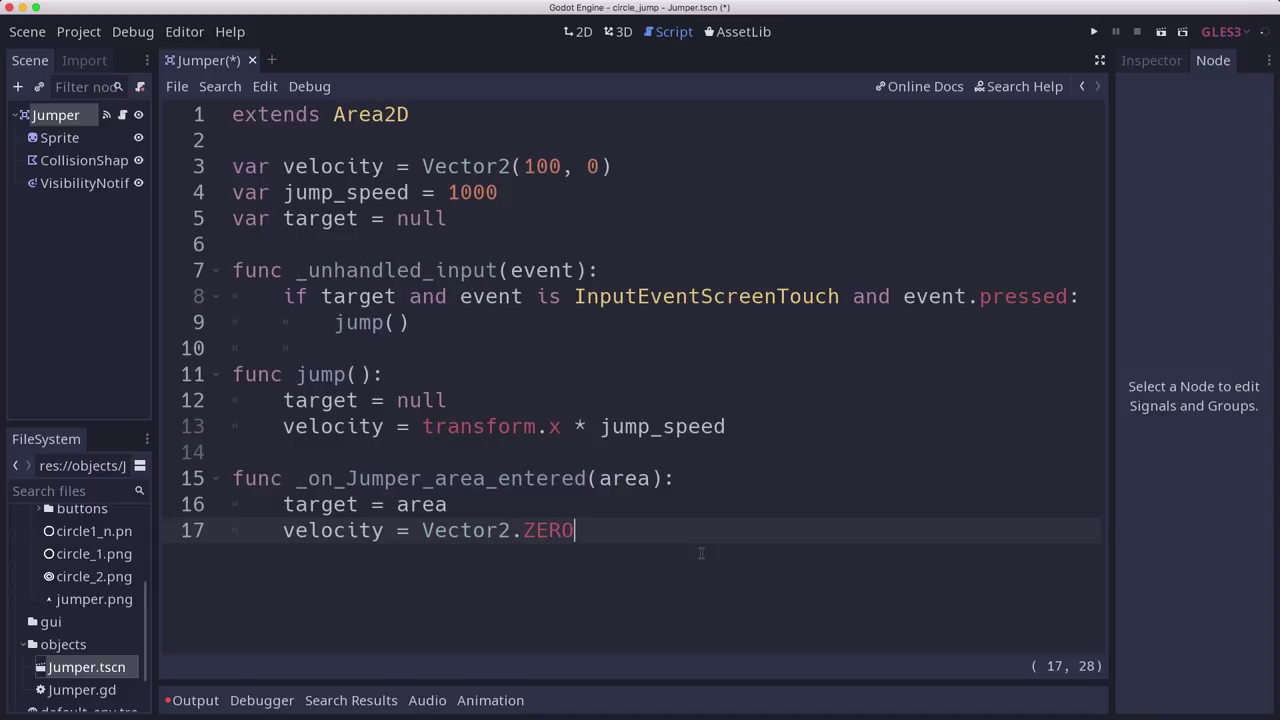
pyautogui.press('Return')
pyautogui.press('Return')
pyautogui.press('BackSpace')
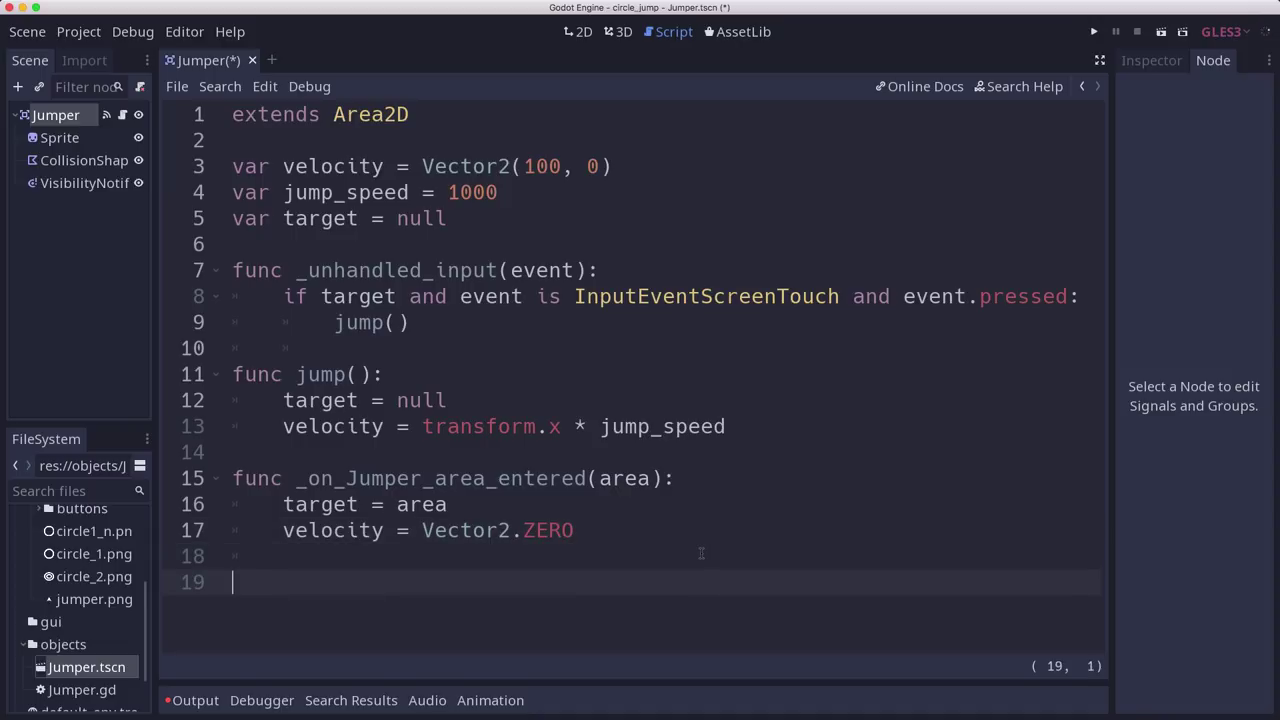
# Add _physics_process(delta) whose 'if target' branch sets transform to target.orbit_position.global_transform.
pyautogui.write('func _pr')
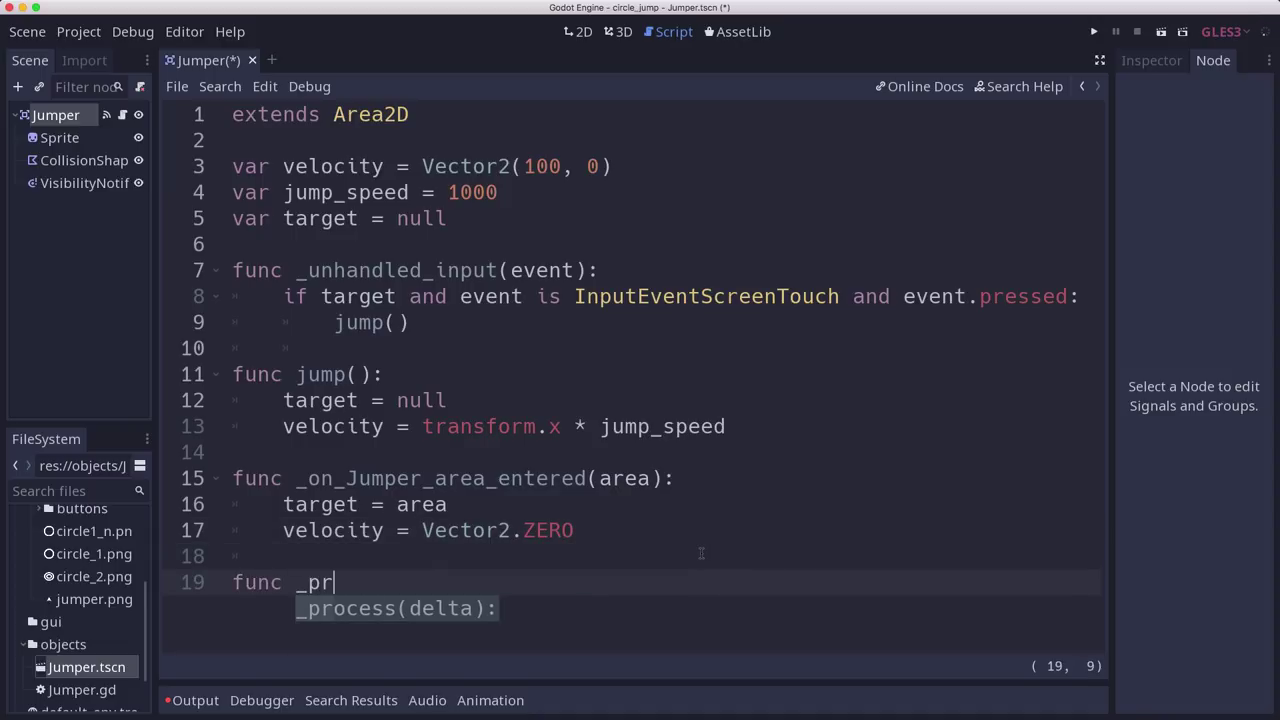
pyautogui.press('BackSpace')
pyautogui.press('Return')
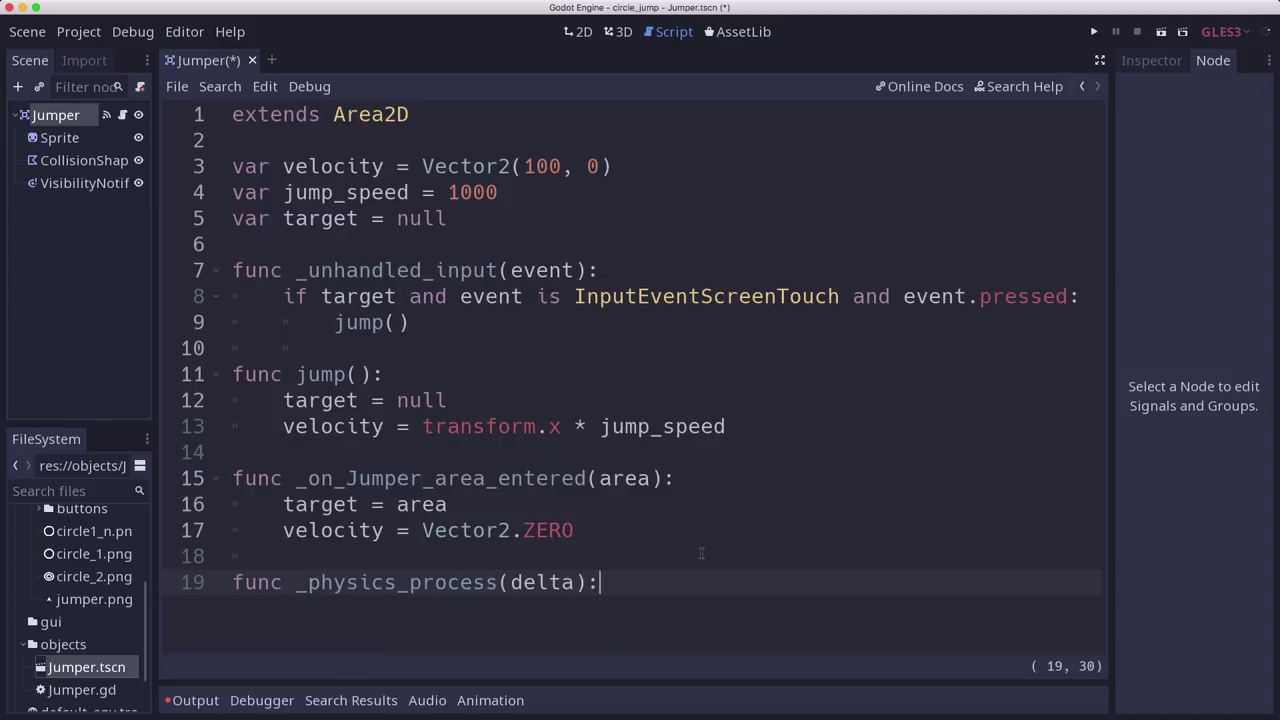
pyautogui.press('Return')
pyautogui.write('if targ')
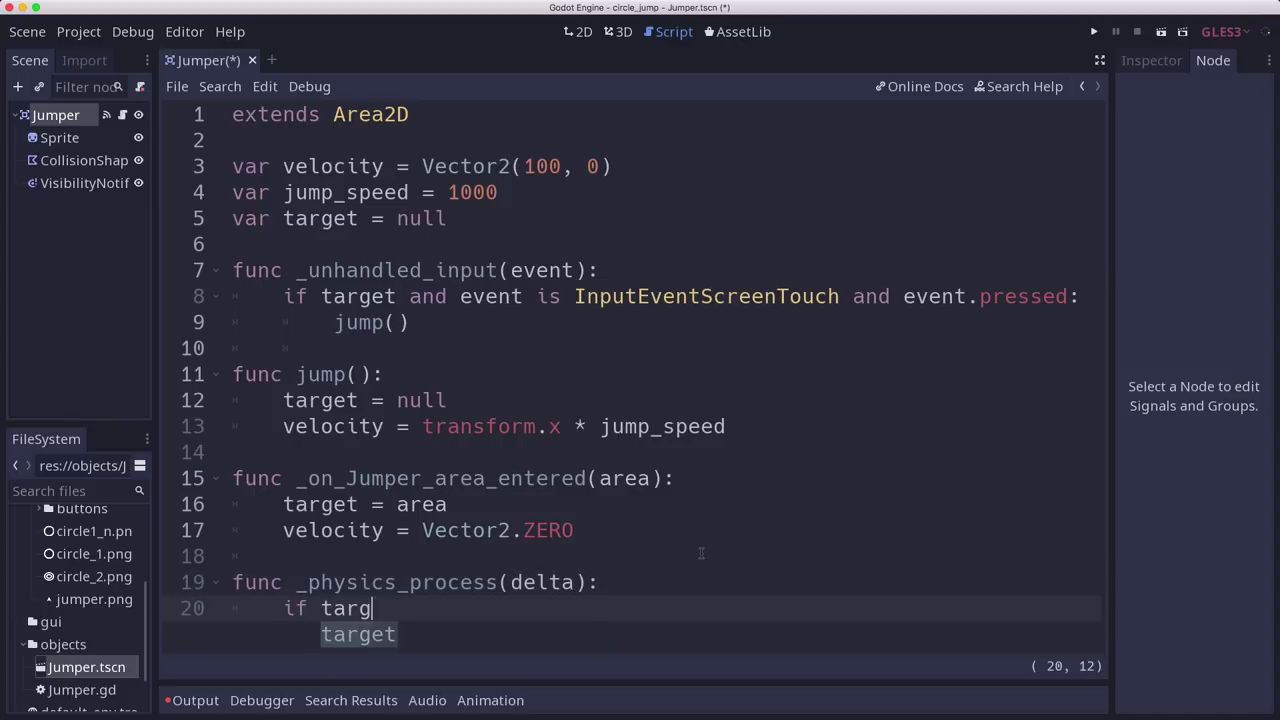
pyautogui.write('et:')
pyautogui.press('Return')
pyautogui.write('tran')
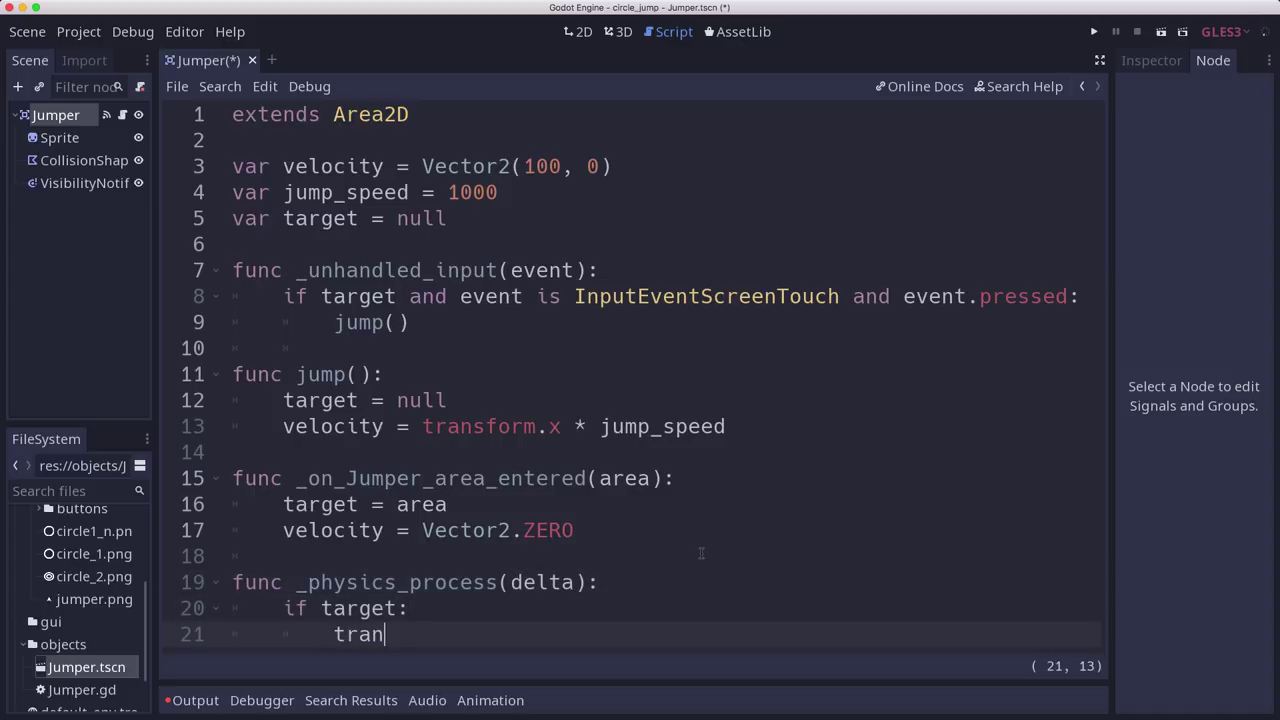
pyautogui.write('sform =')
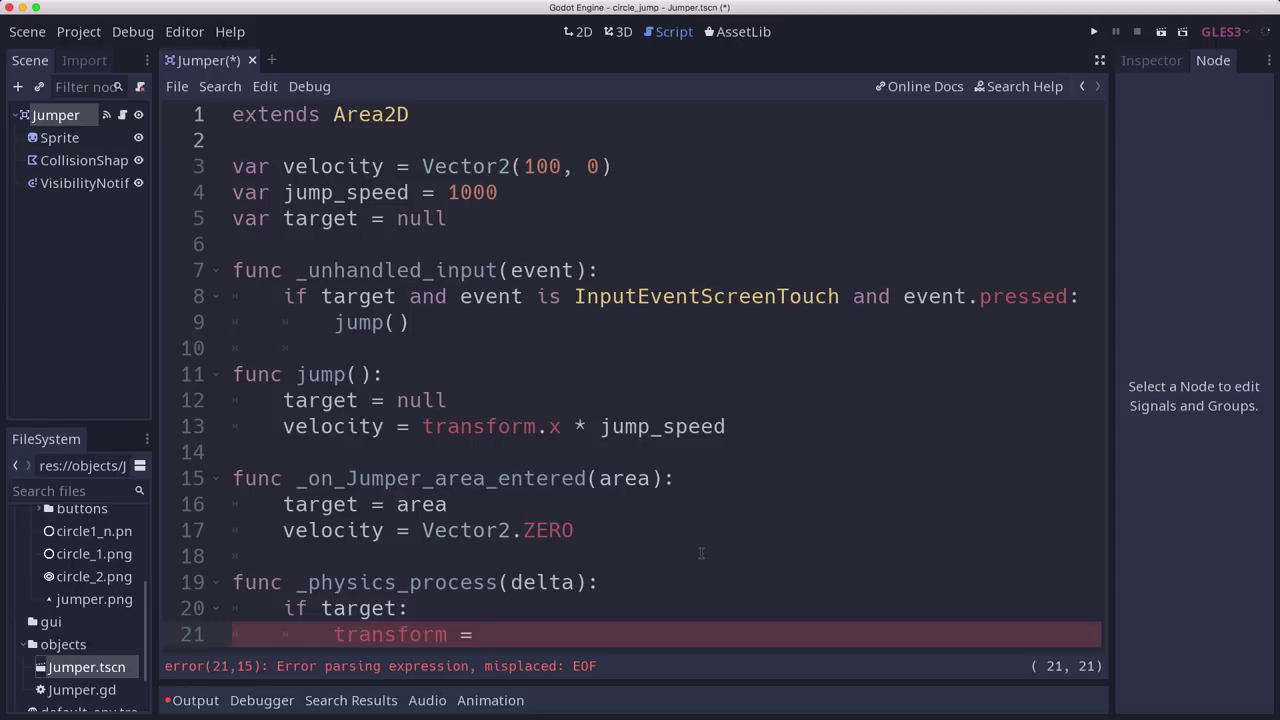
pyautogui.write('target.')
pyautogui.write('orbit_po')
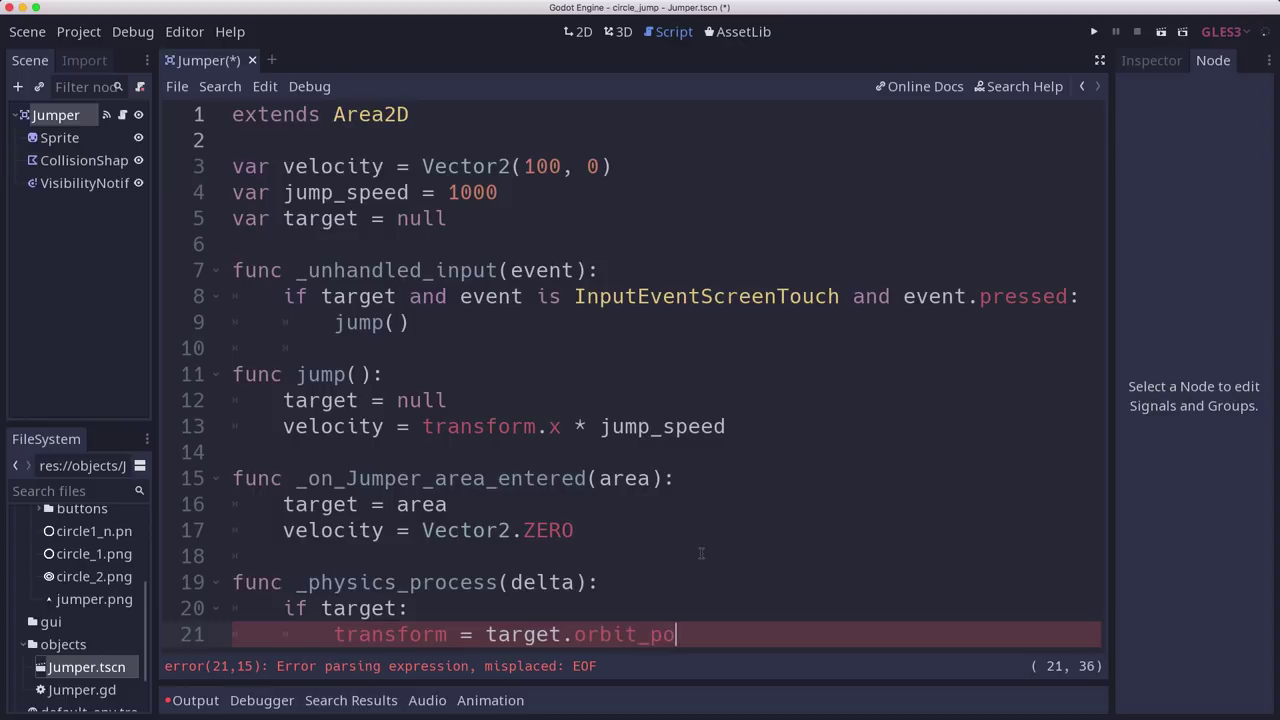
pyautogui.write('sition.')
pyautogui.write('global')
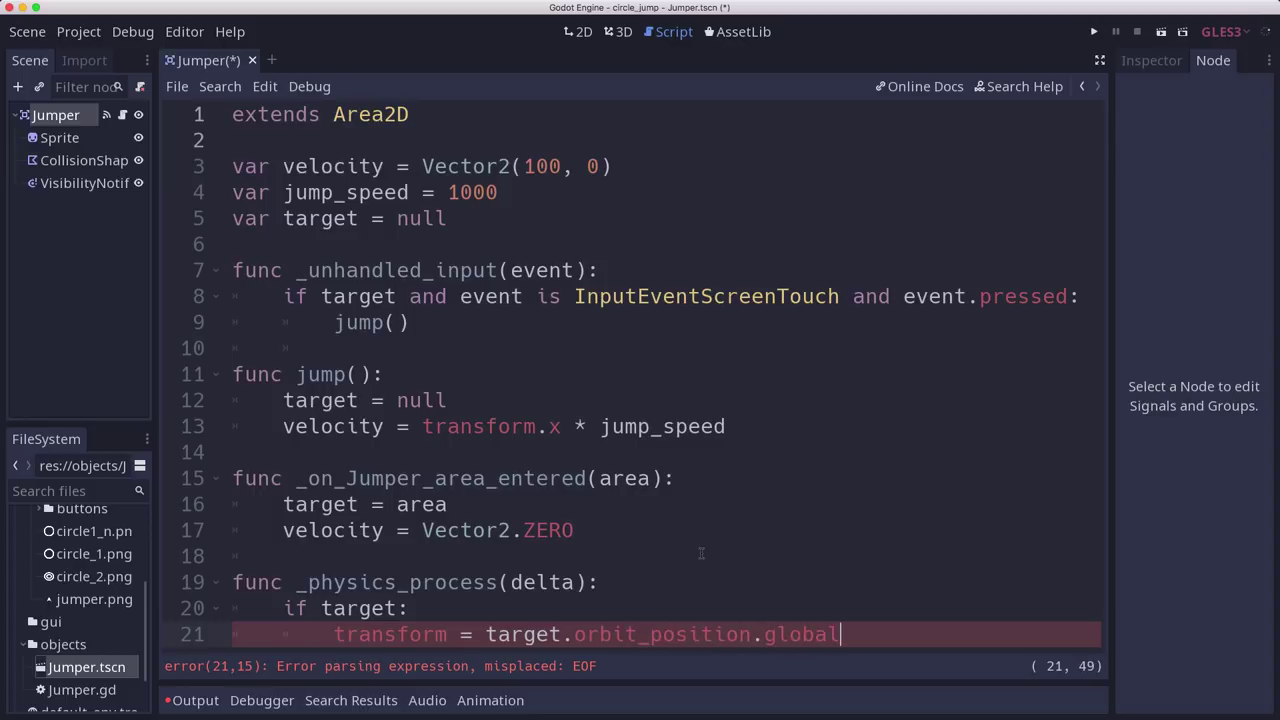
pyautogui.write('_transform')
# Add the else branch 'position += velocity * delta' to _physics_process.
pyautogui.press('Return')
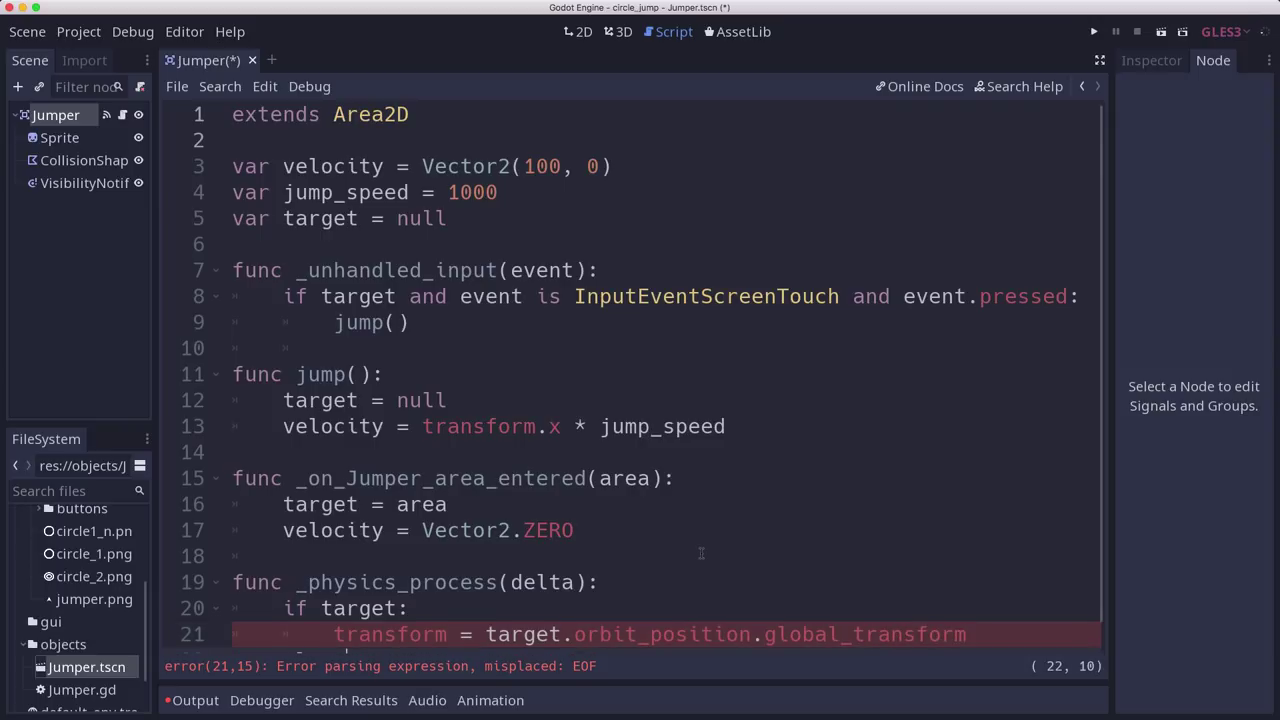
pyautogui.press('Return')
pyautogui.press('Return')
pyautogui.press('Up')
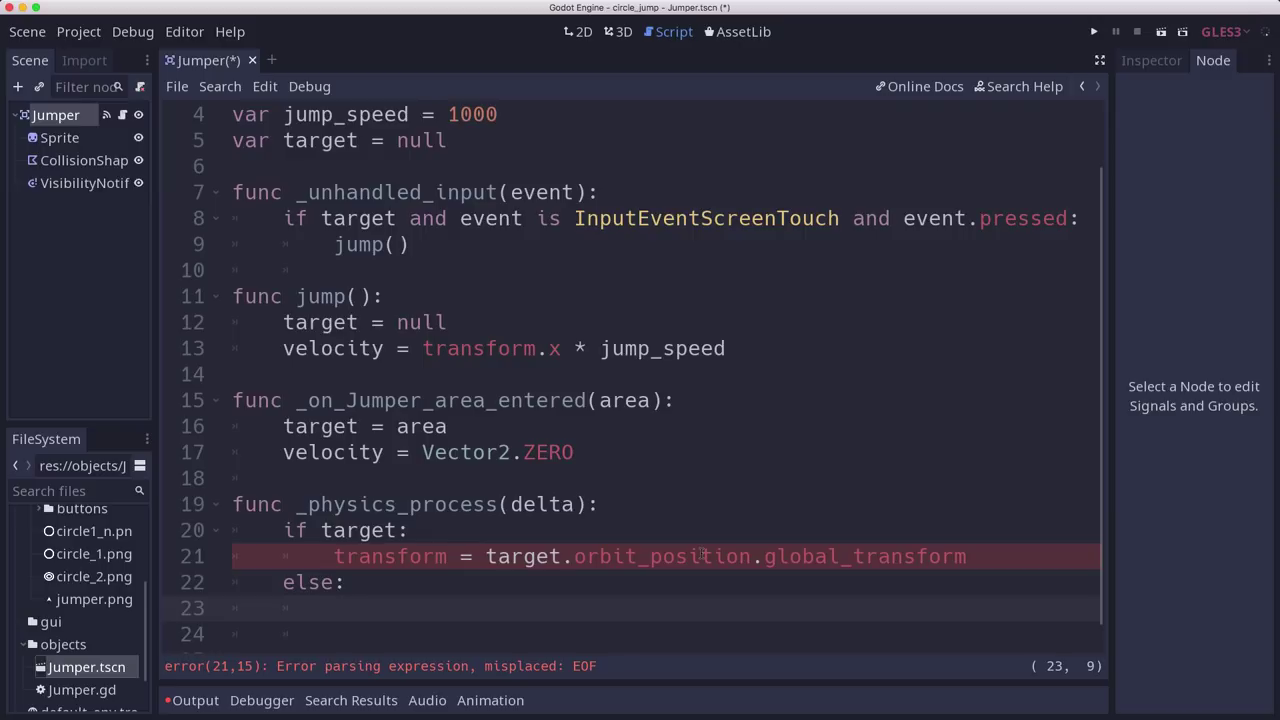
pyautogui.write('p')
pyautogui.press('BackSpace')
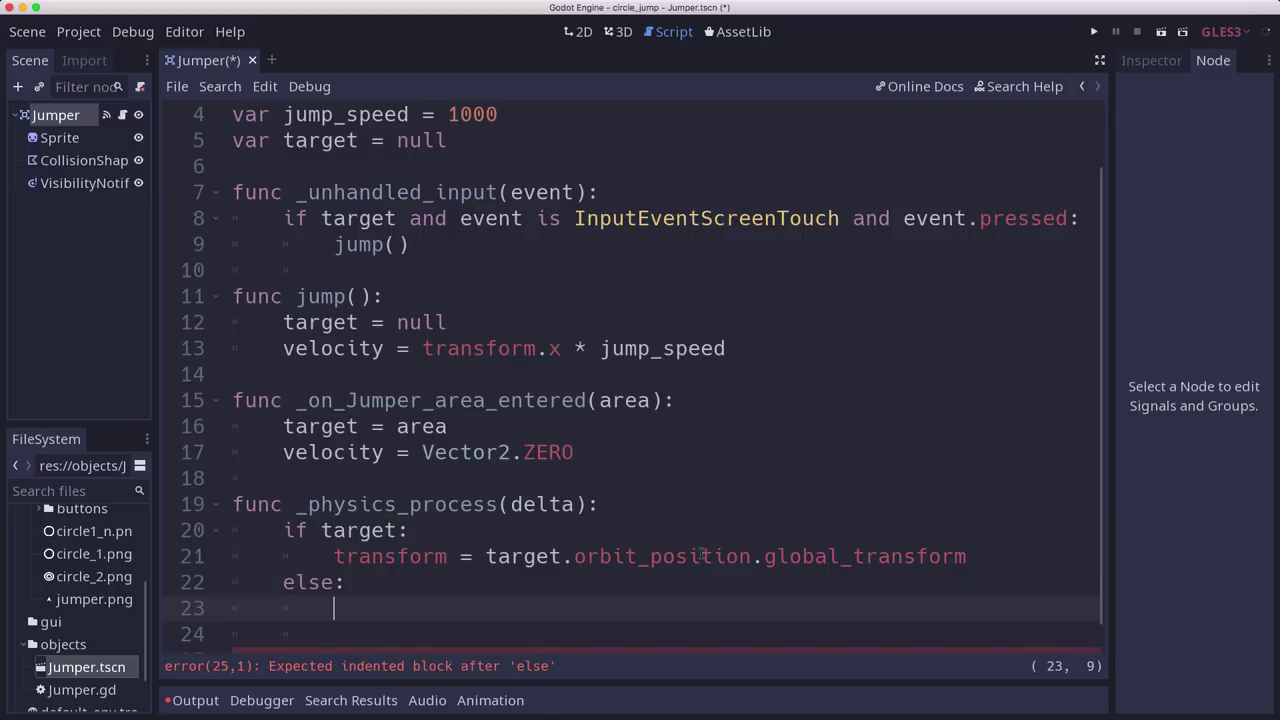
pyautogui.write('positio')
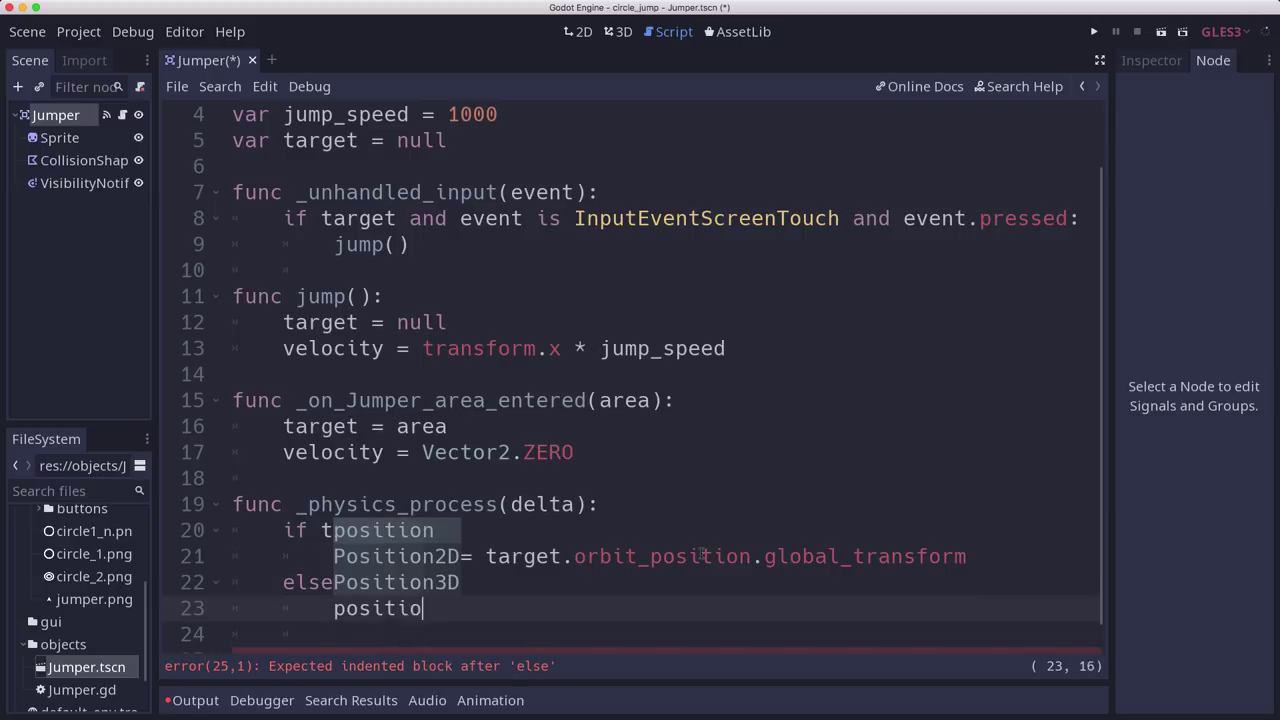
pyautogui.write('n += v')
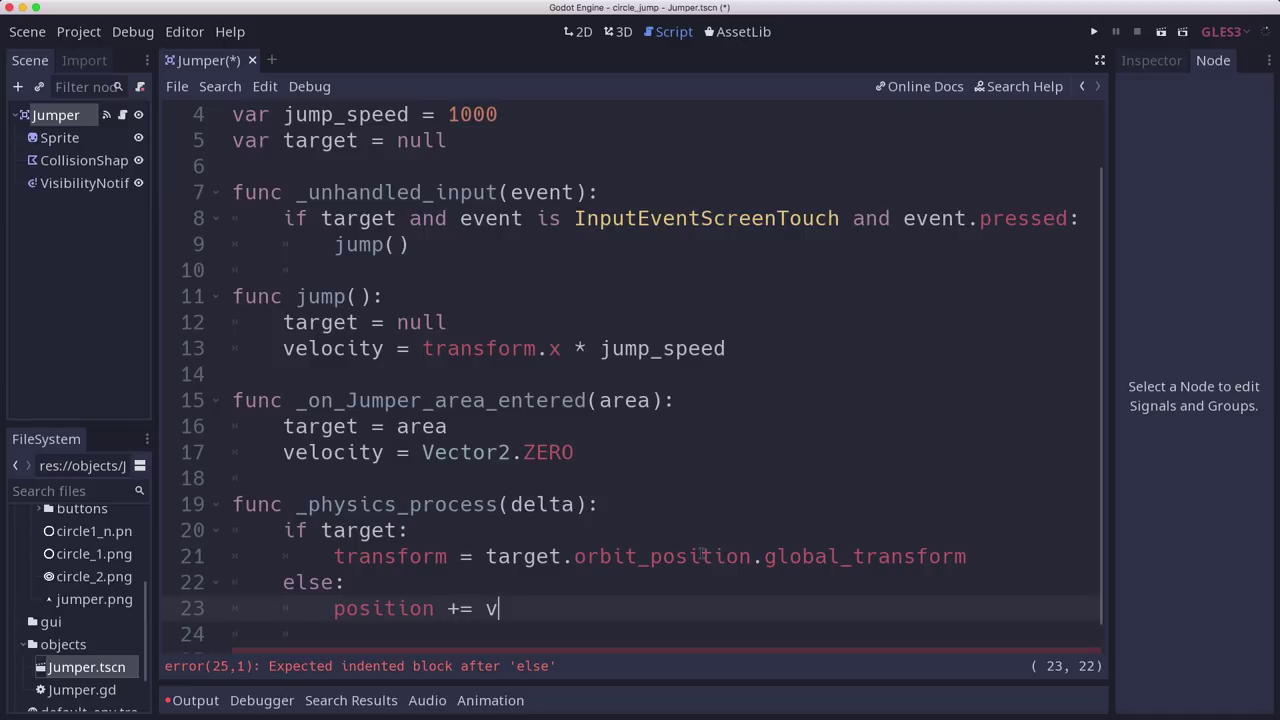
pyautogui.write('elocity *')
pyautogui.write(' delta')
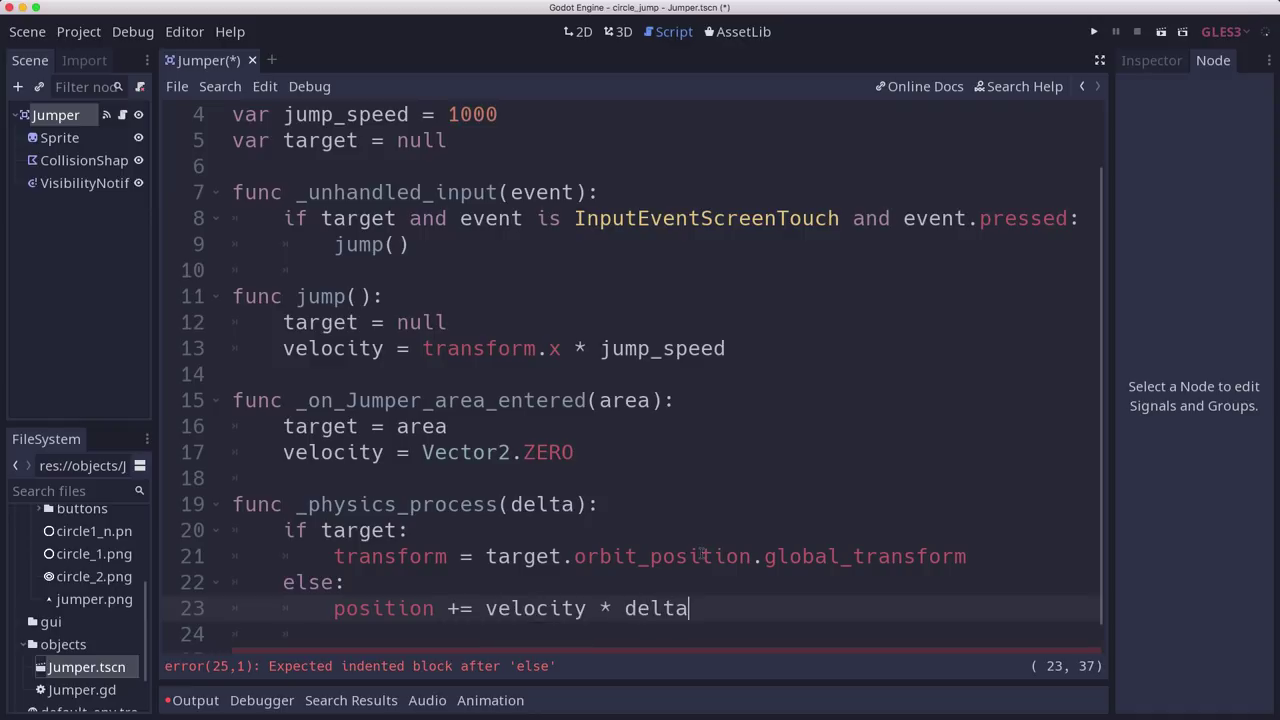
# Save Jumper.gd and select the Sprite node in the 2D view.
pyautogui.hotkey('ctrl', 's')
pyautogui.click(1075, 270)
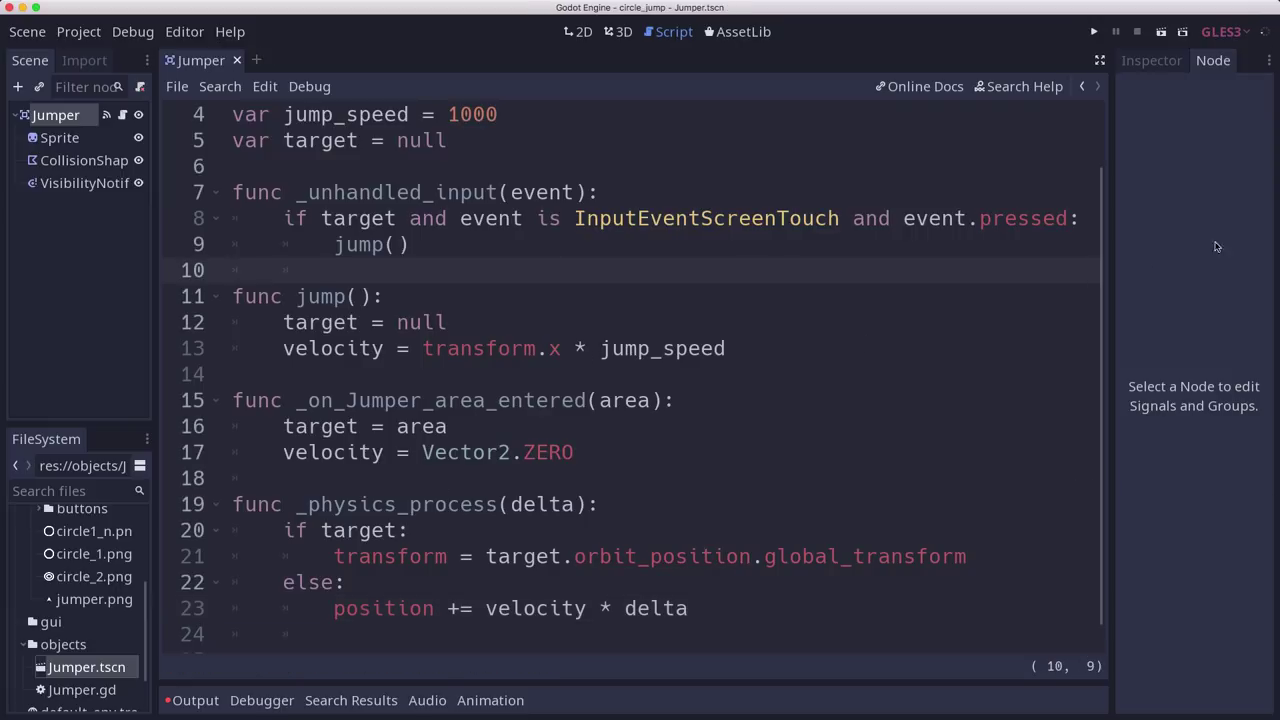
pyautogui.click(52, 137)
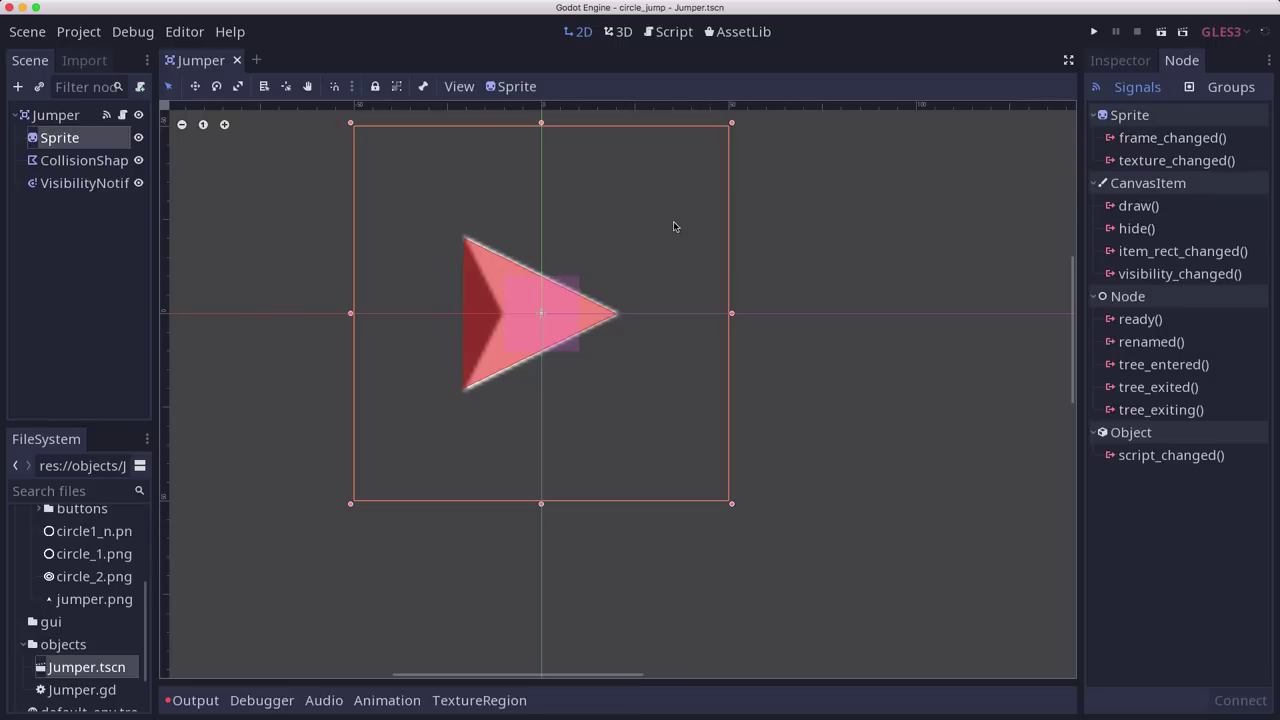
# Give the Sprite's Material a New ShaderMaterial and set its Shader to New Shader.
pyautogui.click(139, 161)
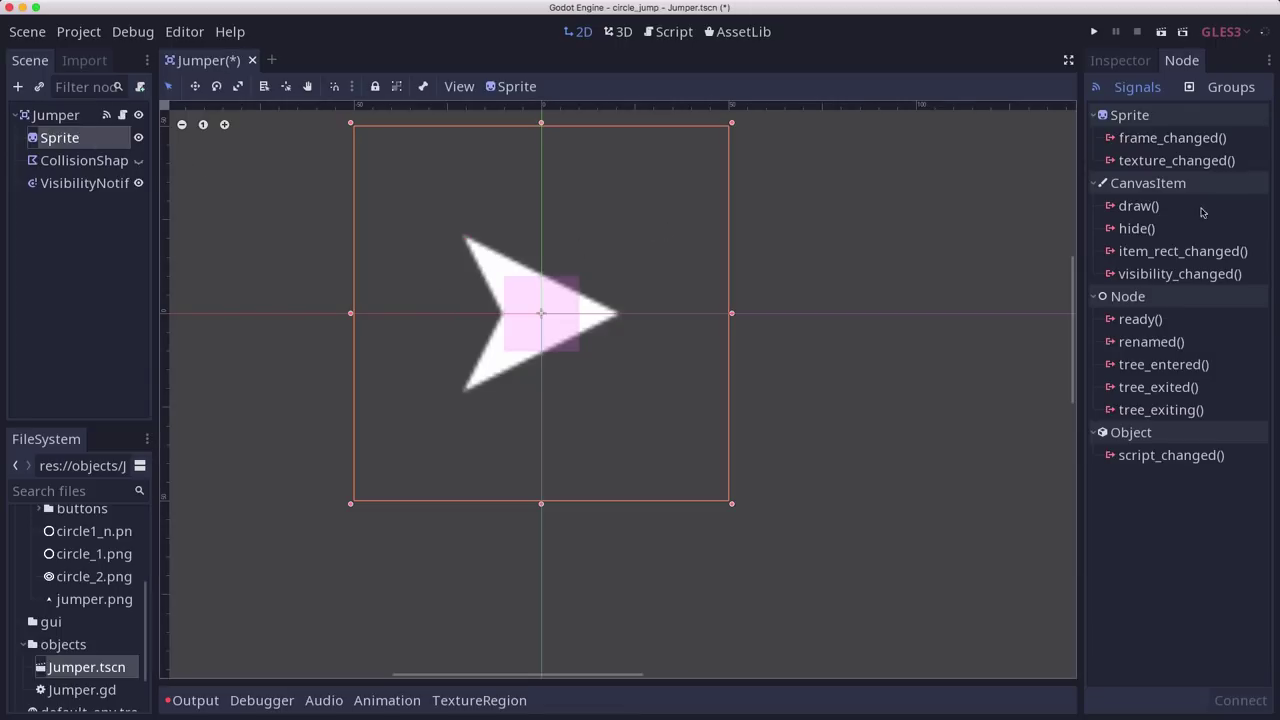
pyautogui.click(1119, 64)
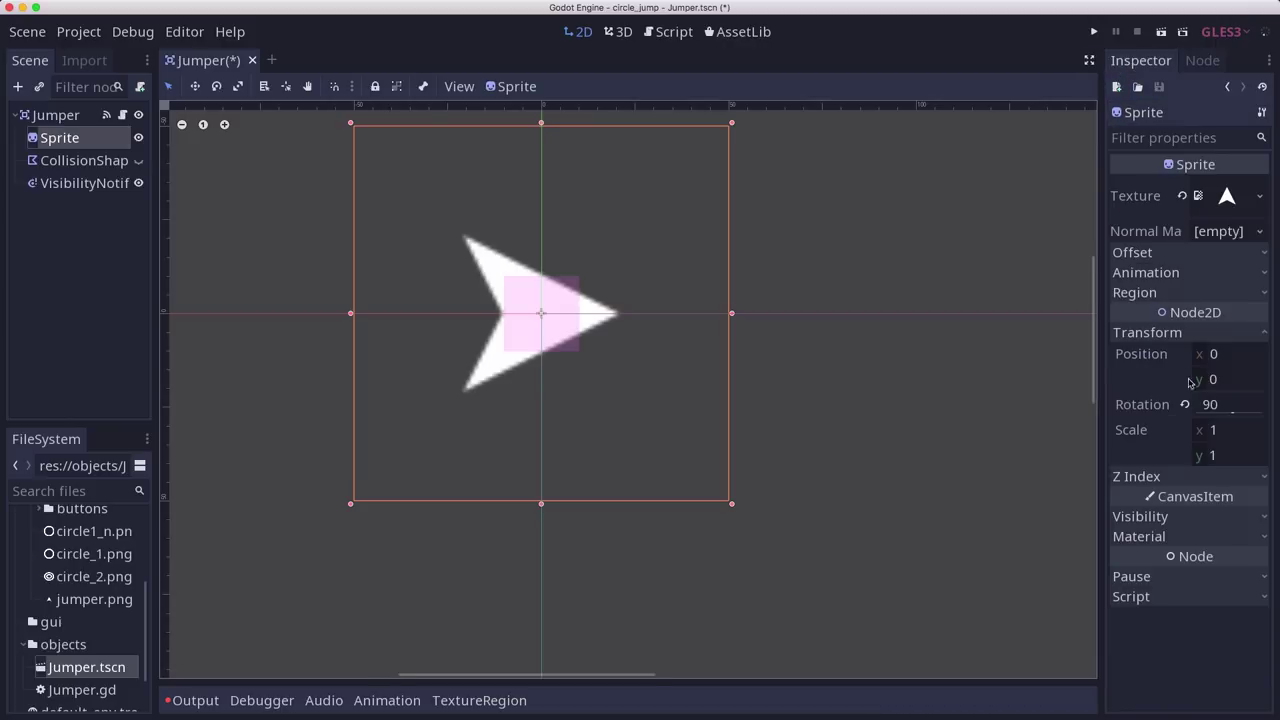
pyautogui.click(1181, 530)
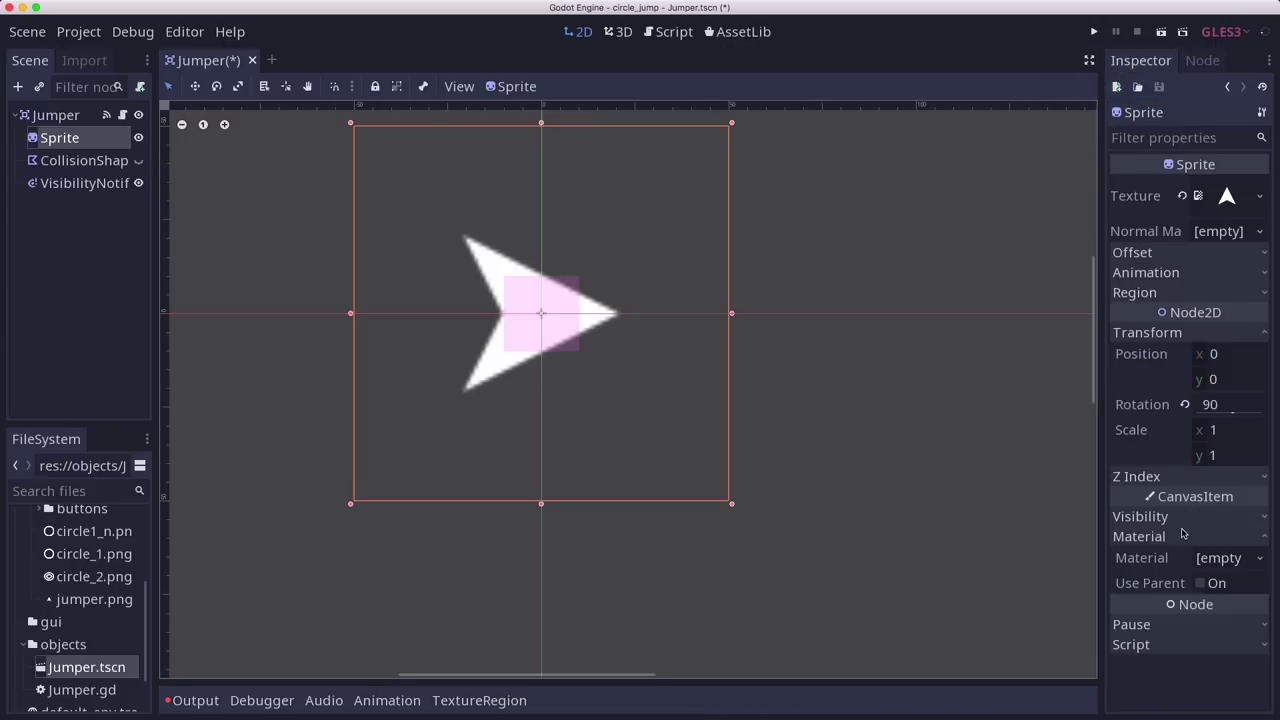
pyautogui.click(1263, 559)
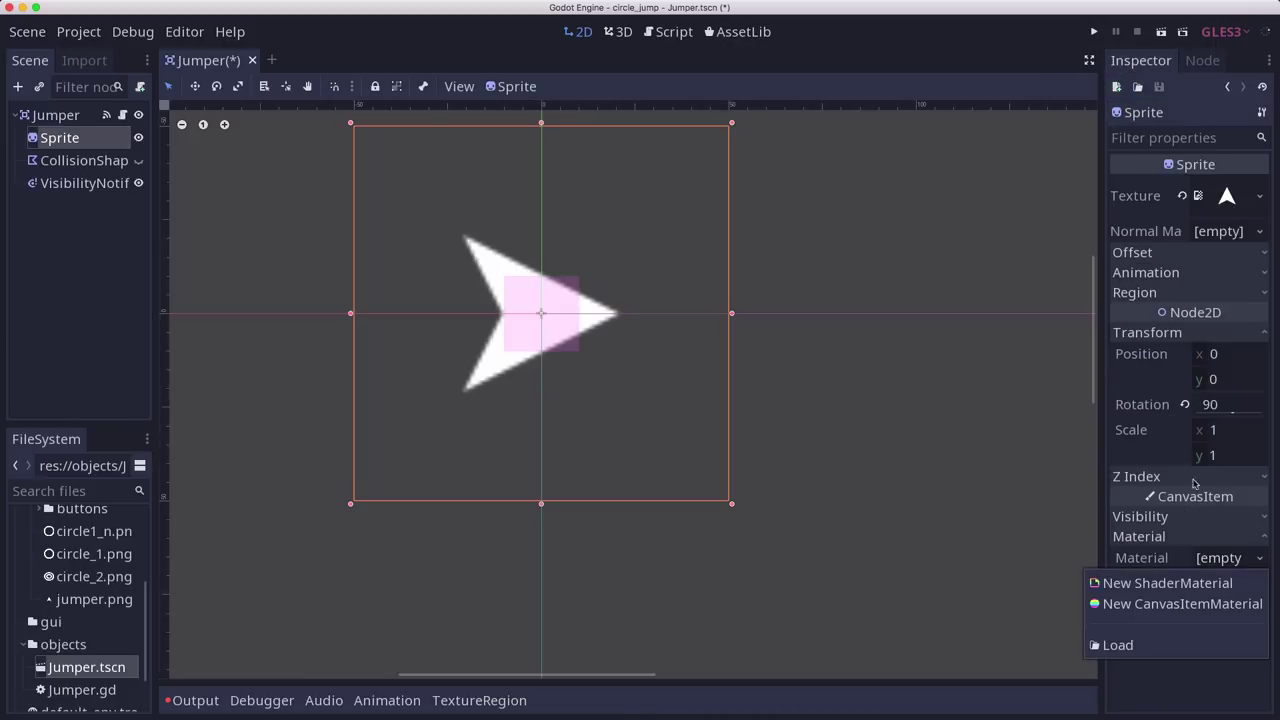
pyautogui.click(1212, 587)
pyautogui.click(1229, 571)
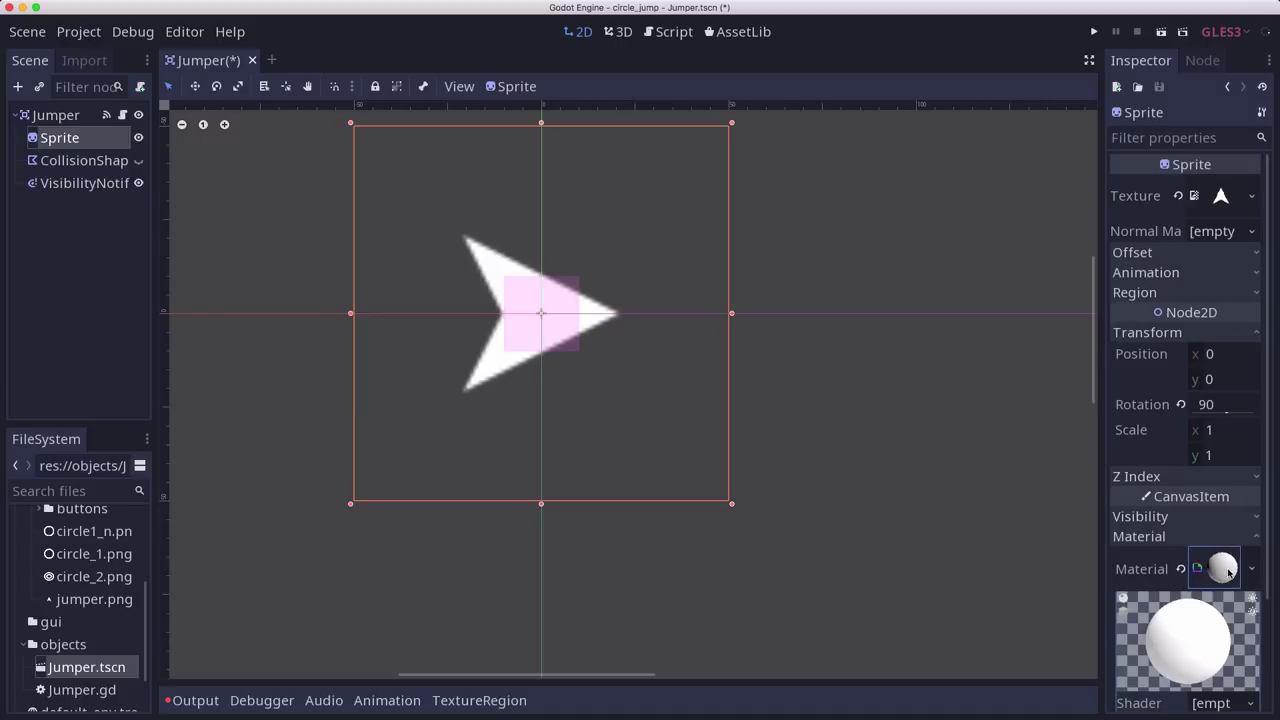
pyautogui.scroll(-3, 1225, 568)
pyautogui.click(1210, 567)
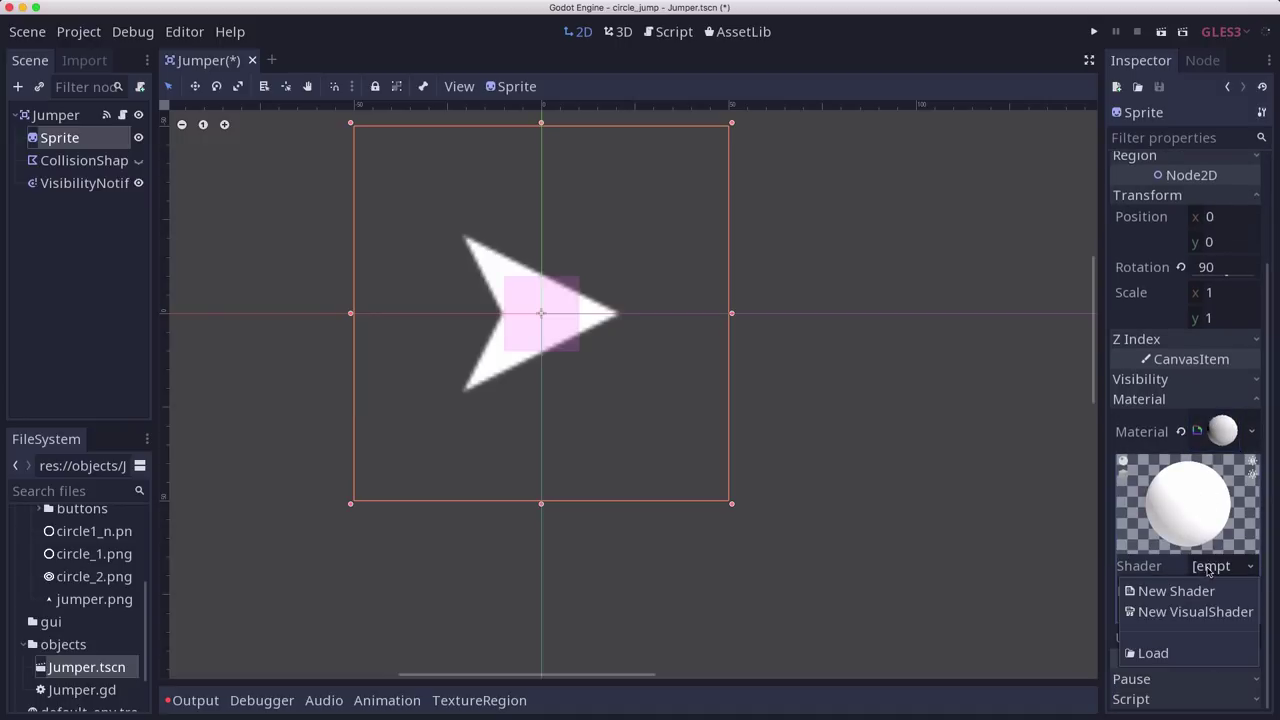
pyautogui.click(1199, 594)
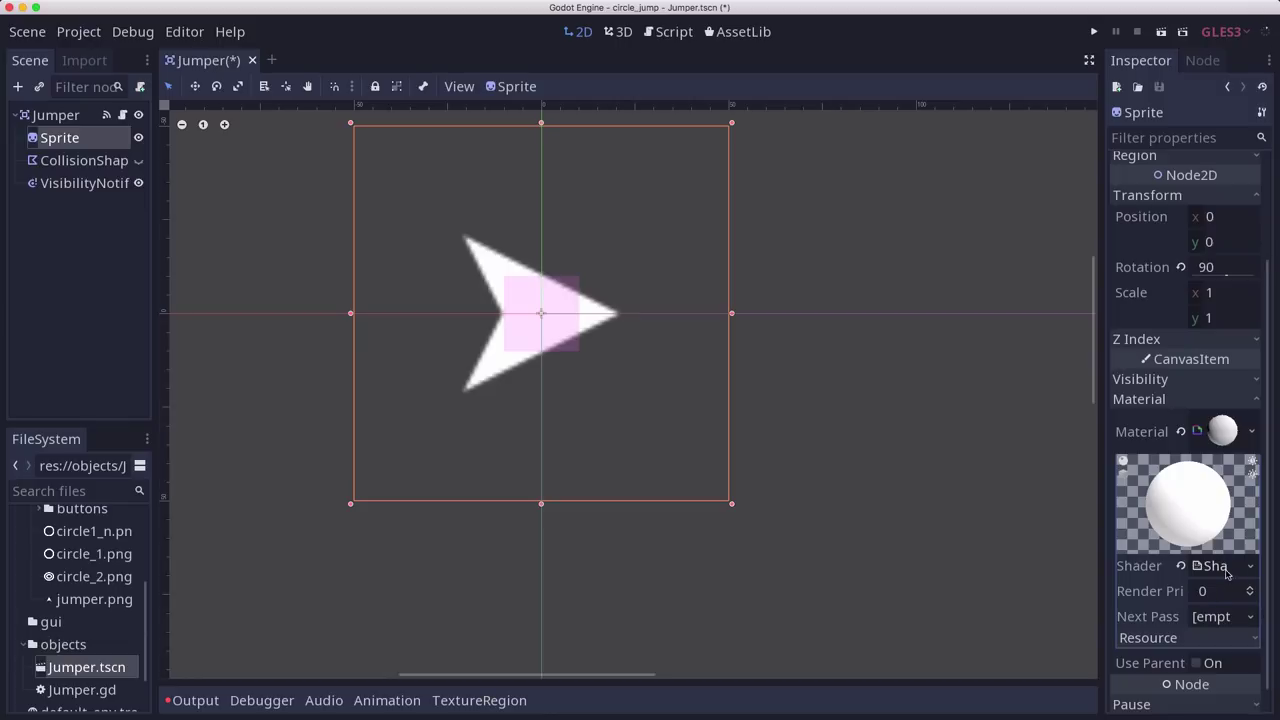
# Open the new shader's code in the shader editor with an enlarged code area.
pyautogui.click(1218, 567)
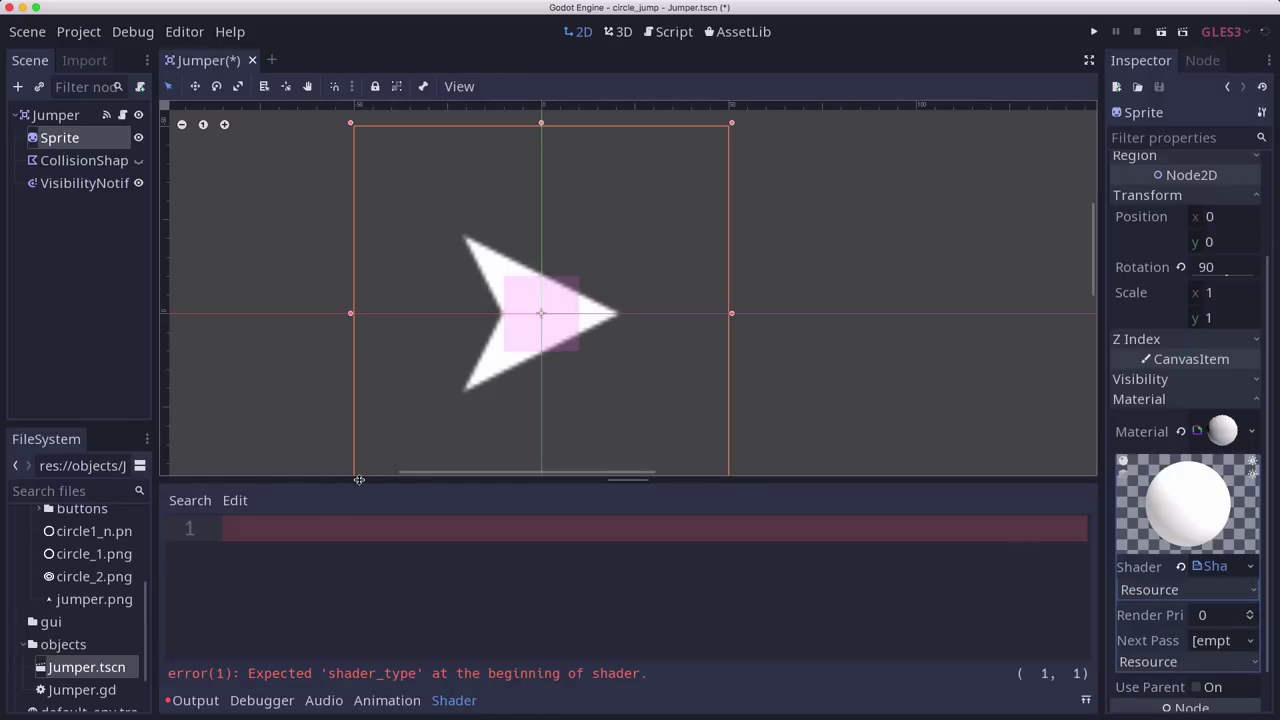
pyautogui.moveTo(364, 478)
pyautogui.mouseDown()
pyautogui.moveTo(364, 409)
pyautogui.moveTo(363, 449)
pyautogui.mouseUp()
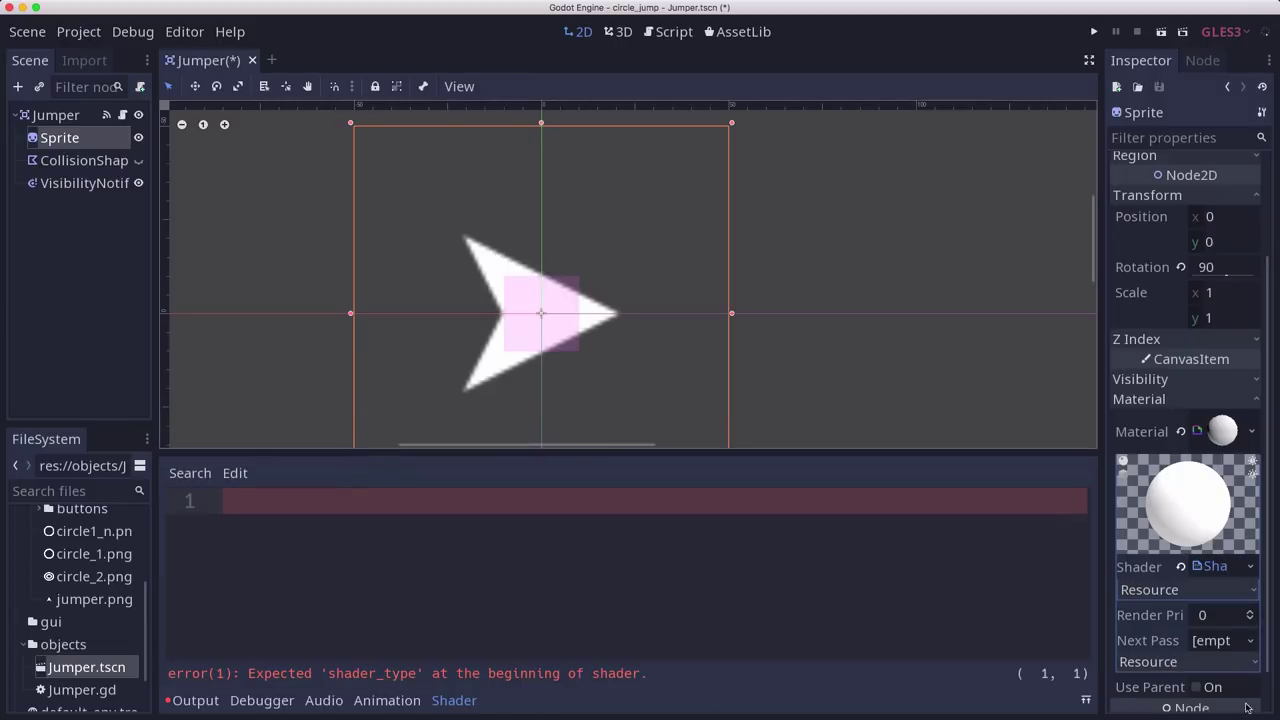
pyautogui.click(321, 502)
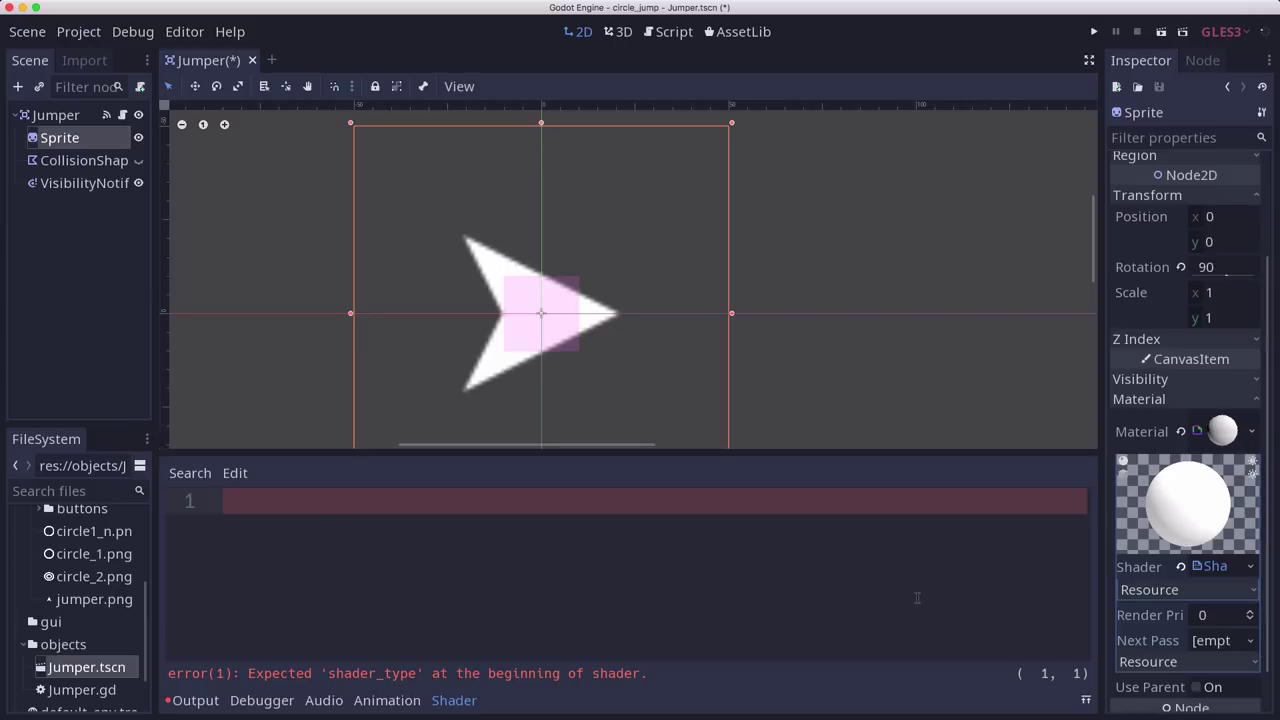
# Write 'shader_type canvas_item;' and 'uniform vec4 color : hint_color;' in the shader.
pyautogui.write('sha')
pyautogui.write('der_typ')
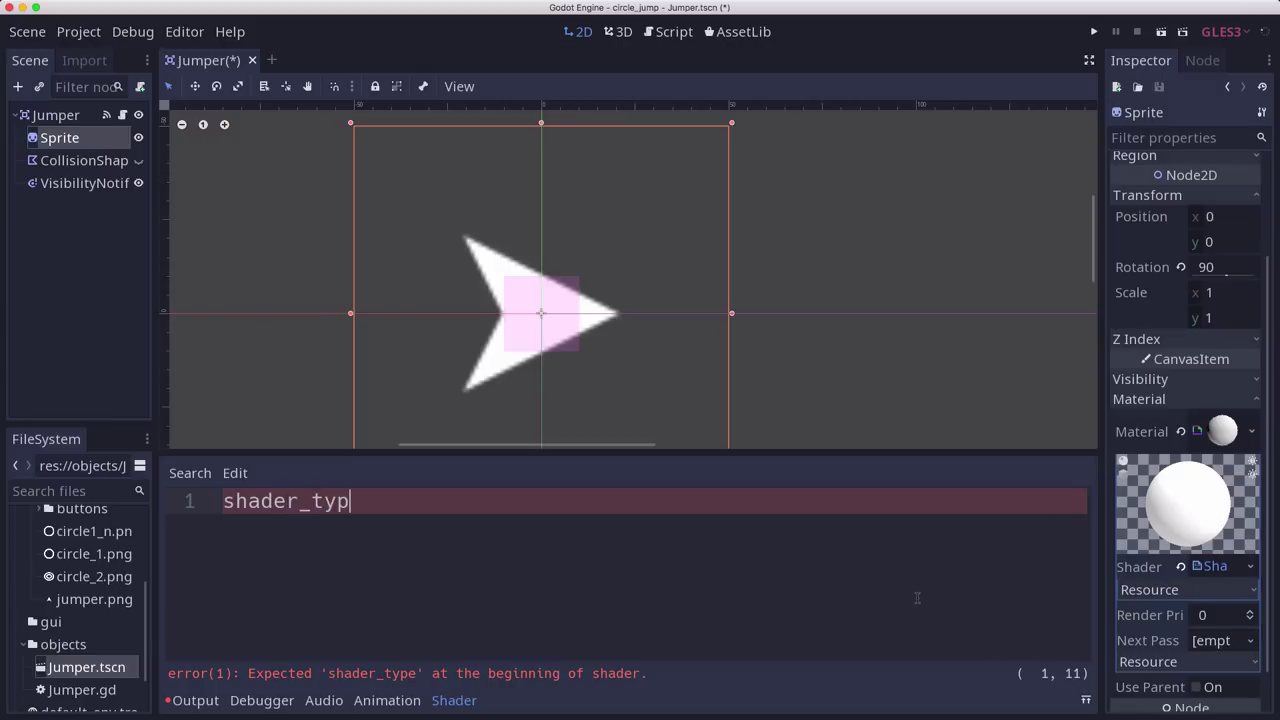
pyautogui.write('e ')
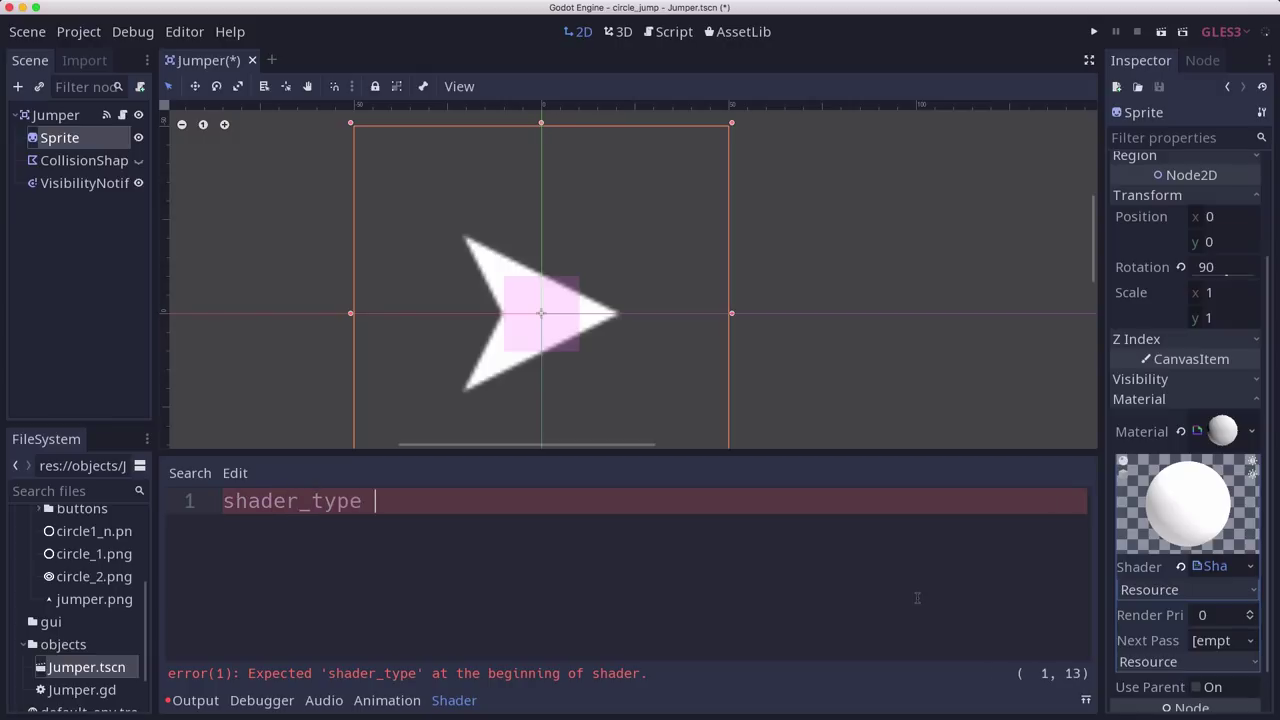
pyautogui.write('canvas_item')
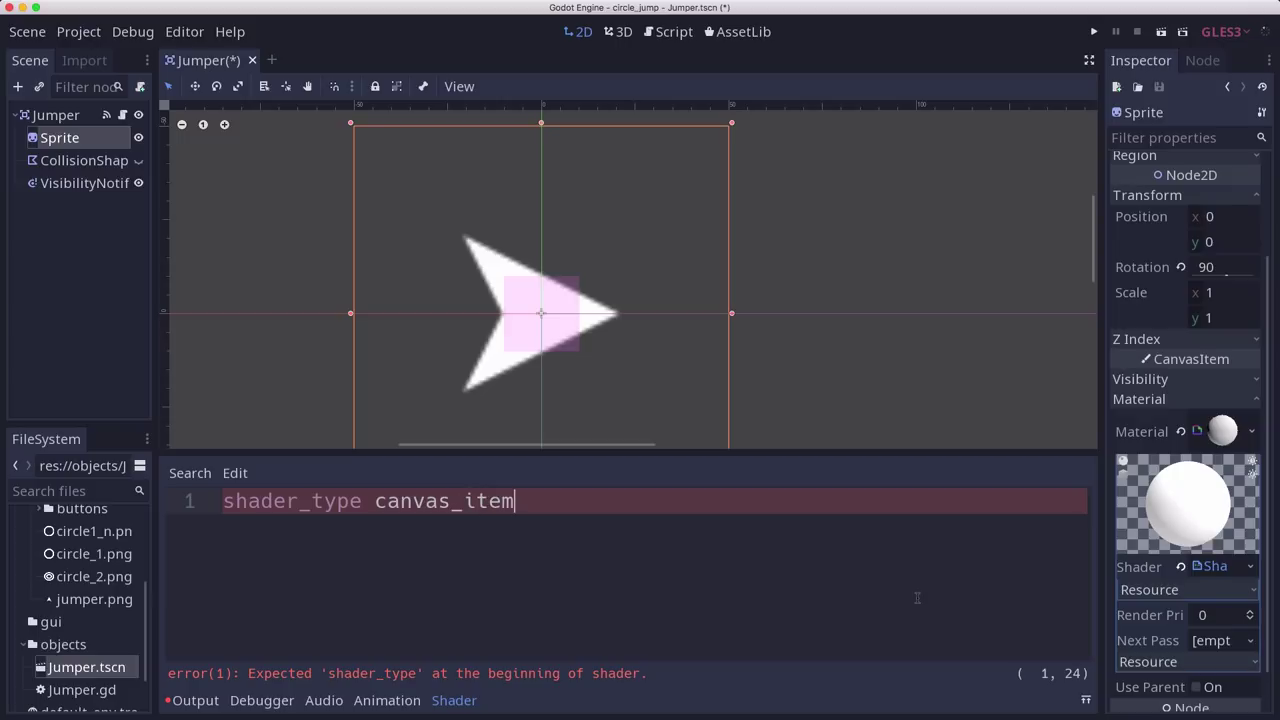
pyautogui.write(';')
pyautogui.press('Return')
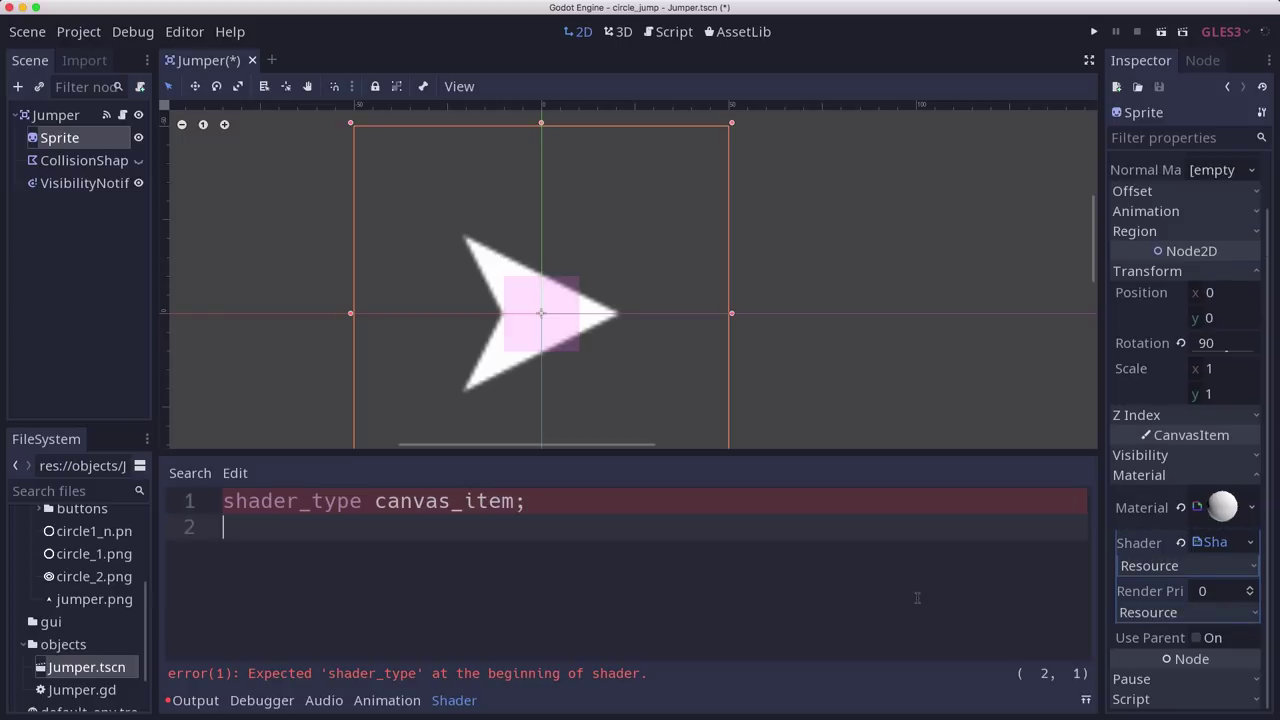
pyautogui.press('Return')
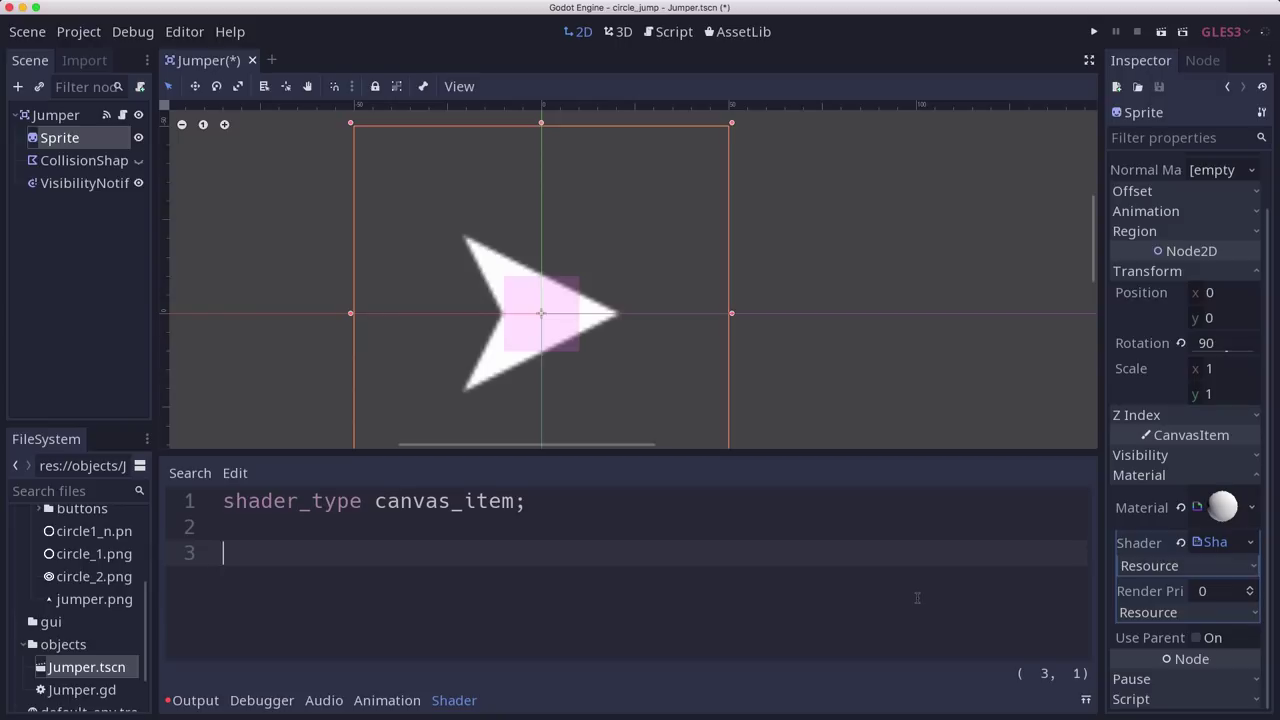
pyautogui.write('uno')
pyautogui.press('BackSpace')
pyautogui.write('iform ')
pyautogui.write('vec')
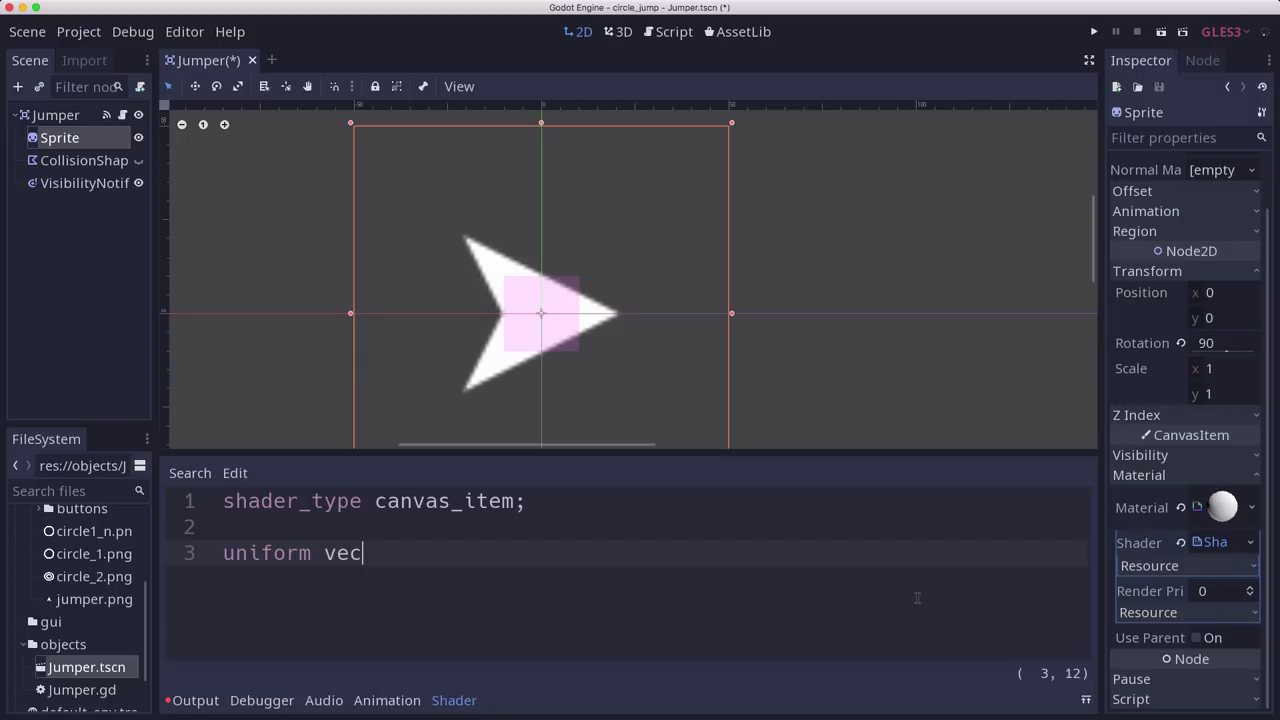
pyautogui.write('4')
pyautogui.write(' color')
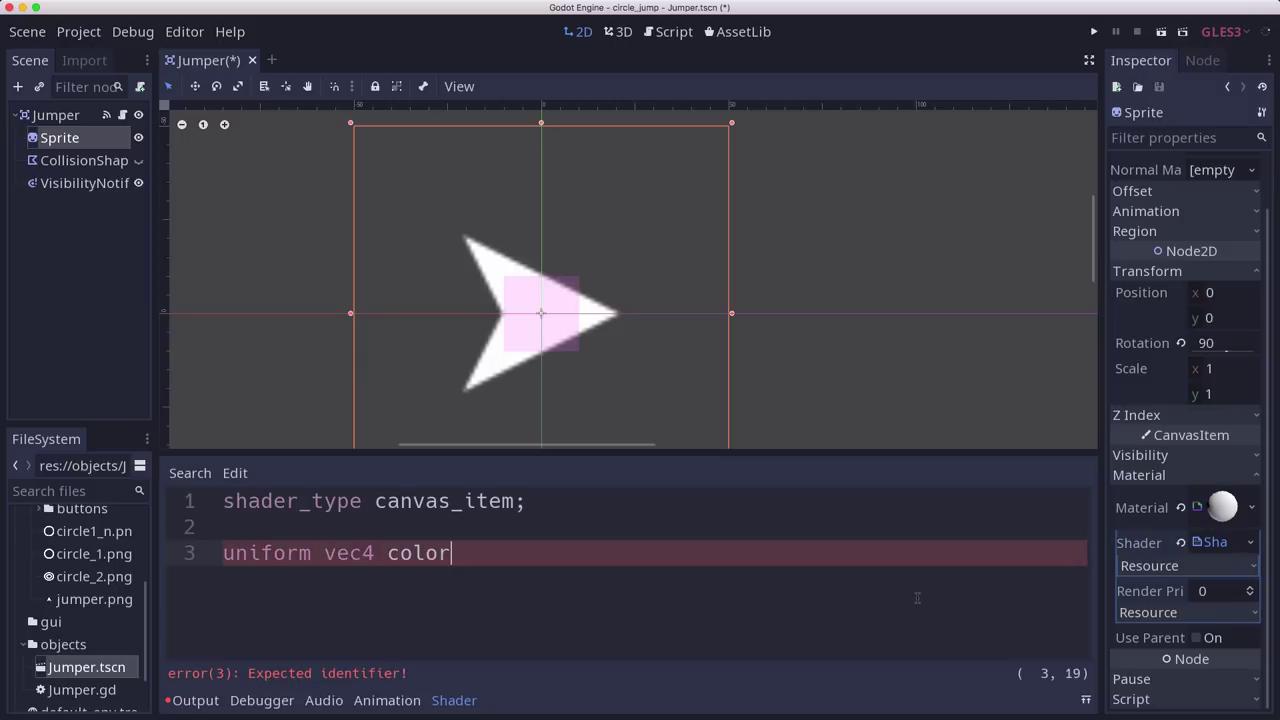
pyautogui.write(' : hint')
pyautogui.write('_color;')
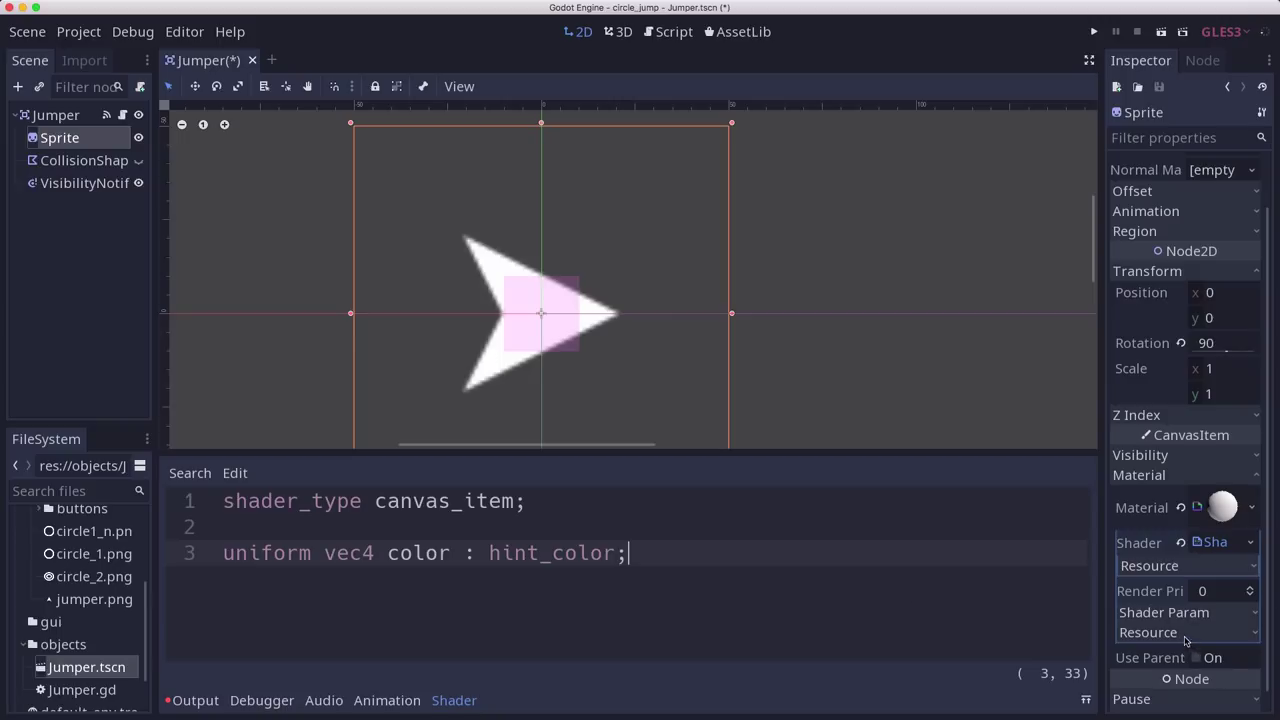
# Set the shader's Color parameter to olive yellow.
pyautogui.click(1155, 616)
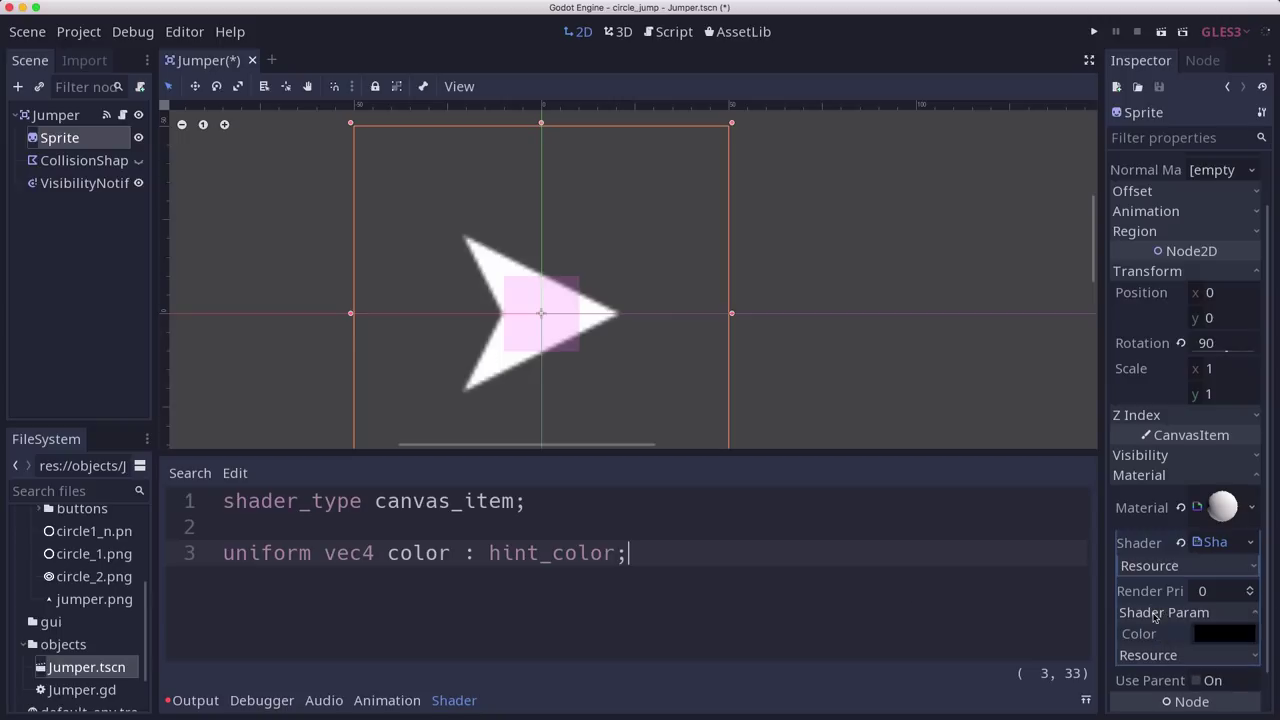
pyautogui.click(1205, 637)
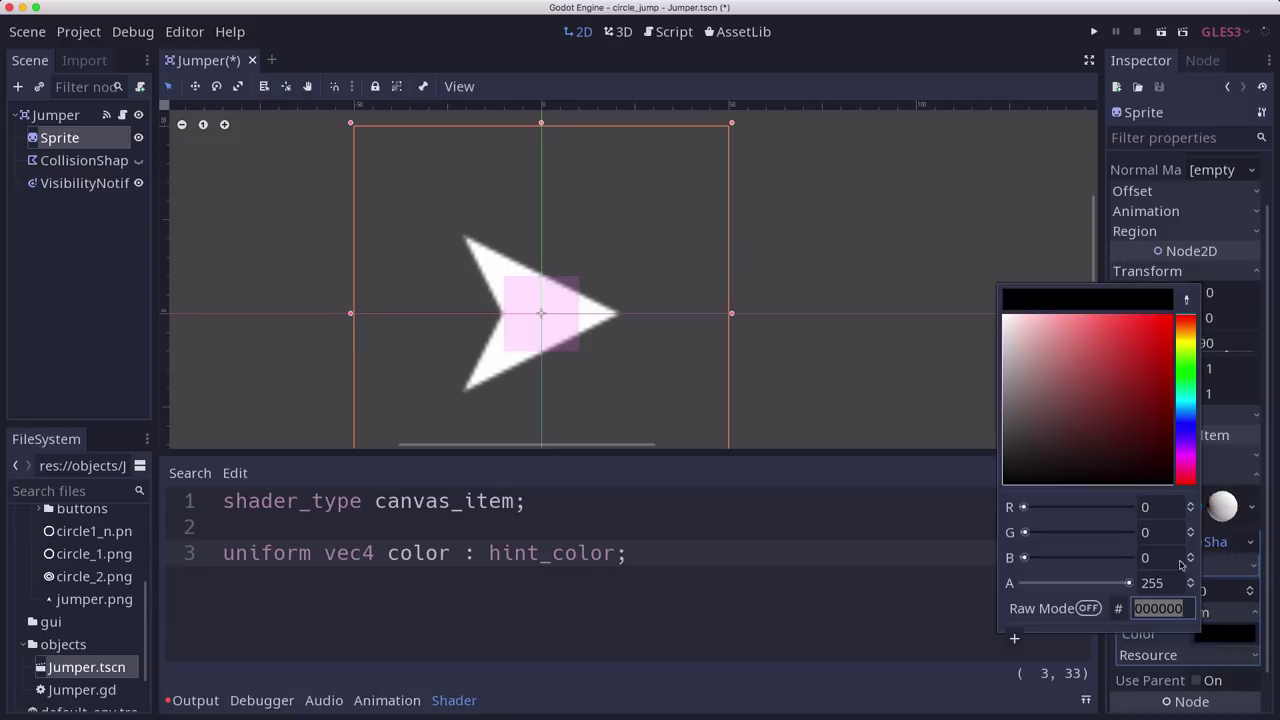
pyautogui.moveTo(1129, 457)
pyautogui.mouseDown()
pyautogui.moveTo(1061, 340)
pyautogui.moveTo(1121, 400)
pyautogui.mouseUp()
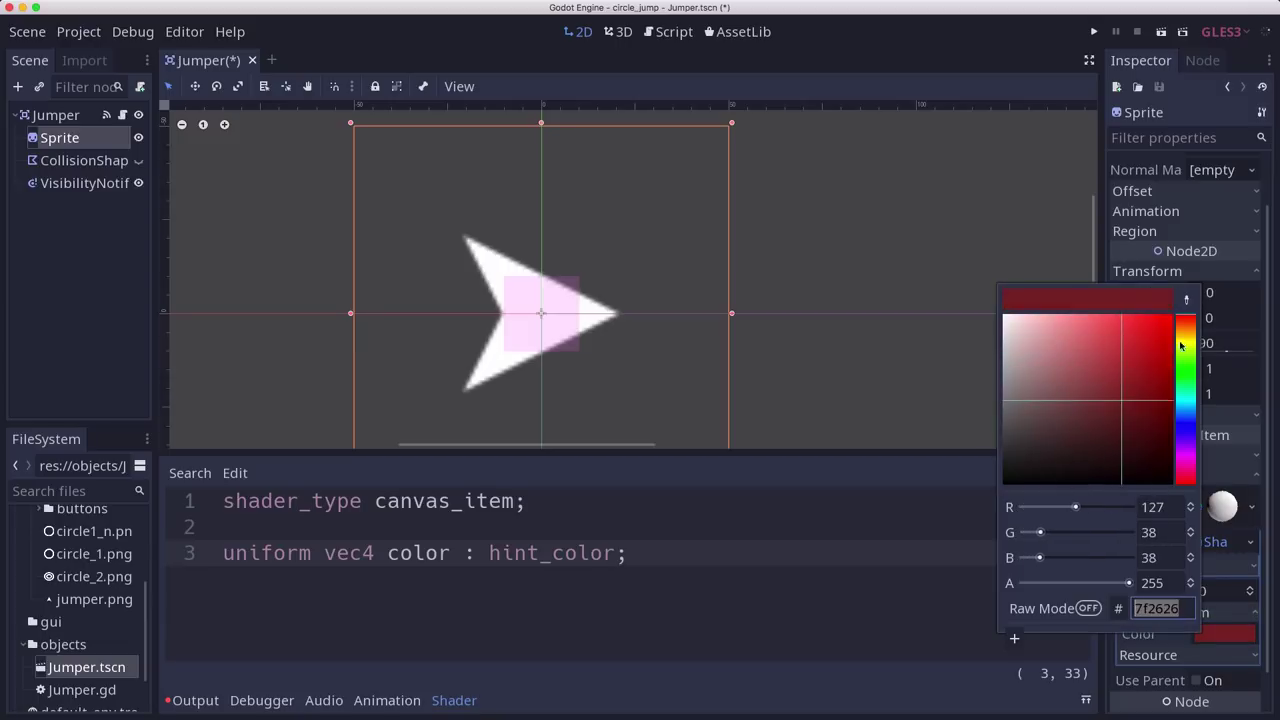
pyautogui.moveTo(1187, 335); pyautogui.dragTo(1188, 341)
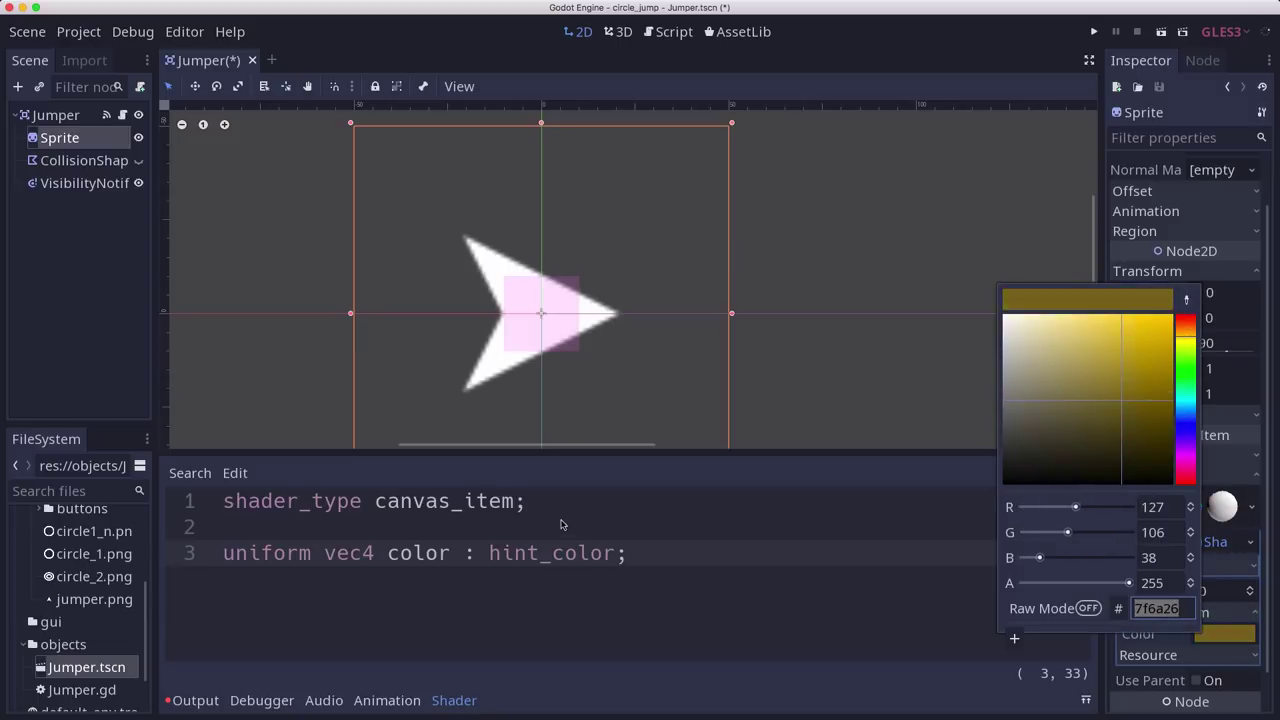
pyautogui.click(516, 590)
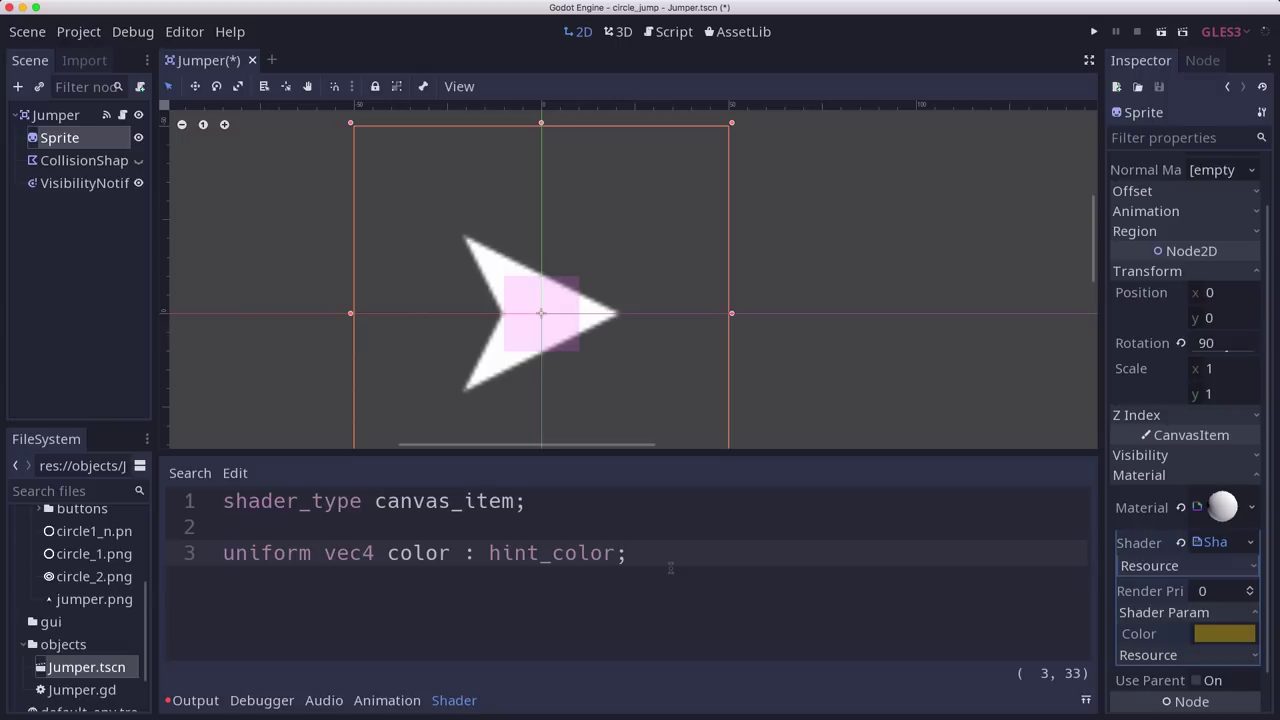
# Add a fragment() function containing 'COLOR.rgb = color.rgb'.
pyautogui.press('Return')
pyautogui.press('Return')
pyautogui.write('fun')
pyautogui.press('BackSpace')
pyautogui.press('BackSpace')
pyautogui.press('BackSpace')
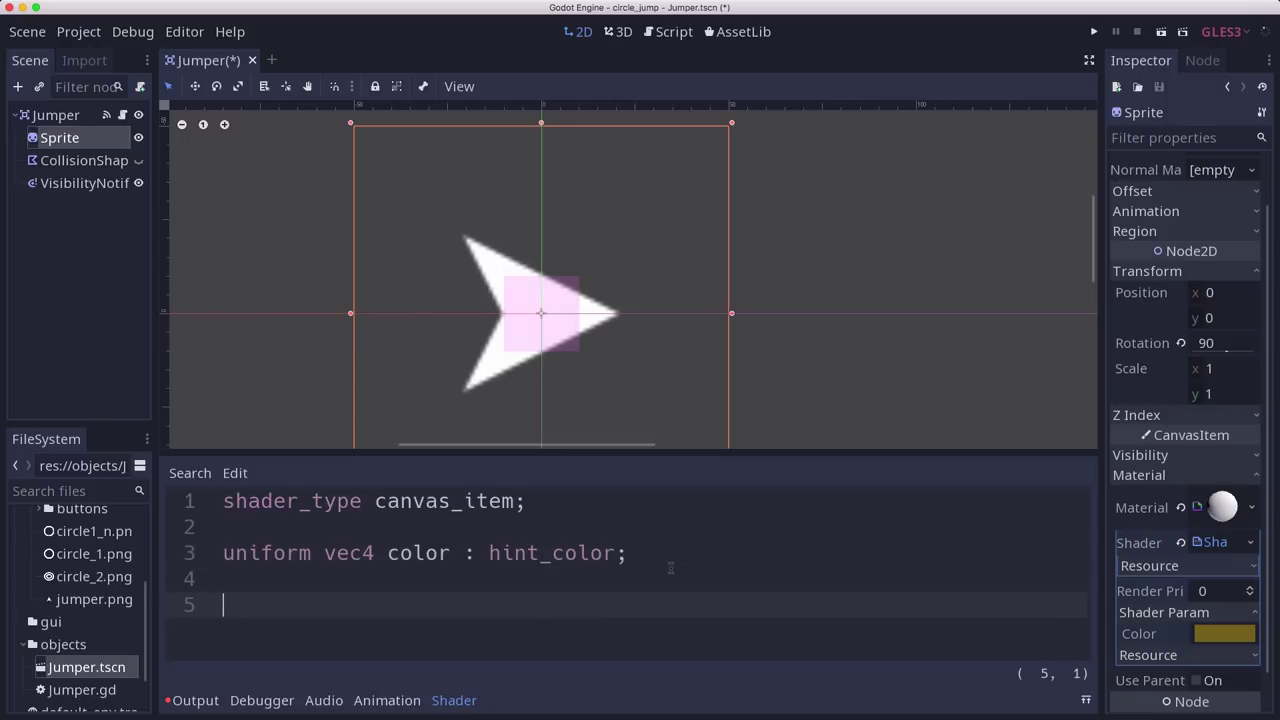
pyautogui.write('void f')
pyautogui.press('BackSpace')
pyautogui.press('BackSpace')
pyautogui.write('fra')
pyautogui.press('Return')
pyautogui.write('() ')
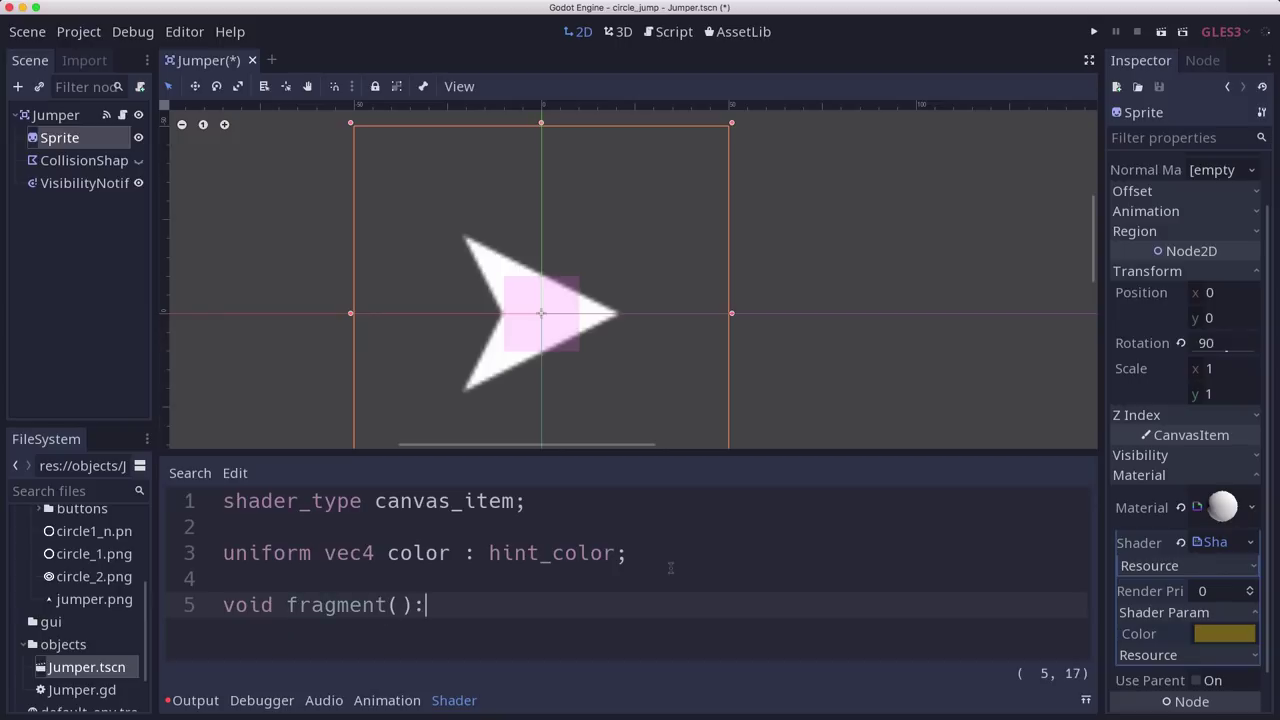
pyautogui.write('{')
pyautogui.press('Return')
pyautogui.press('Return')
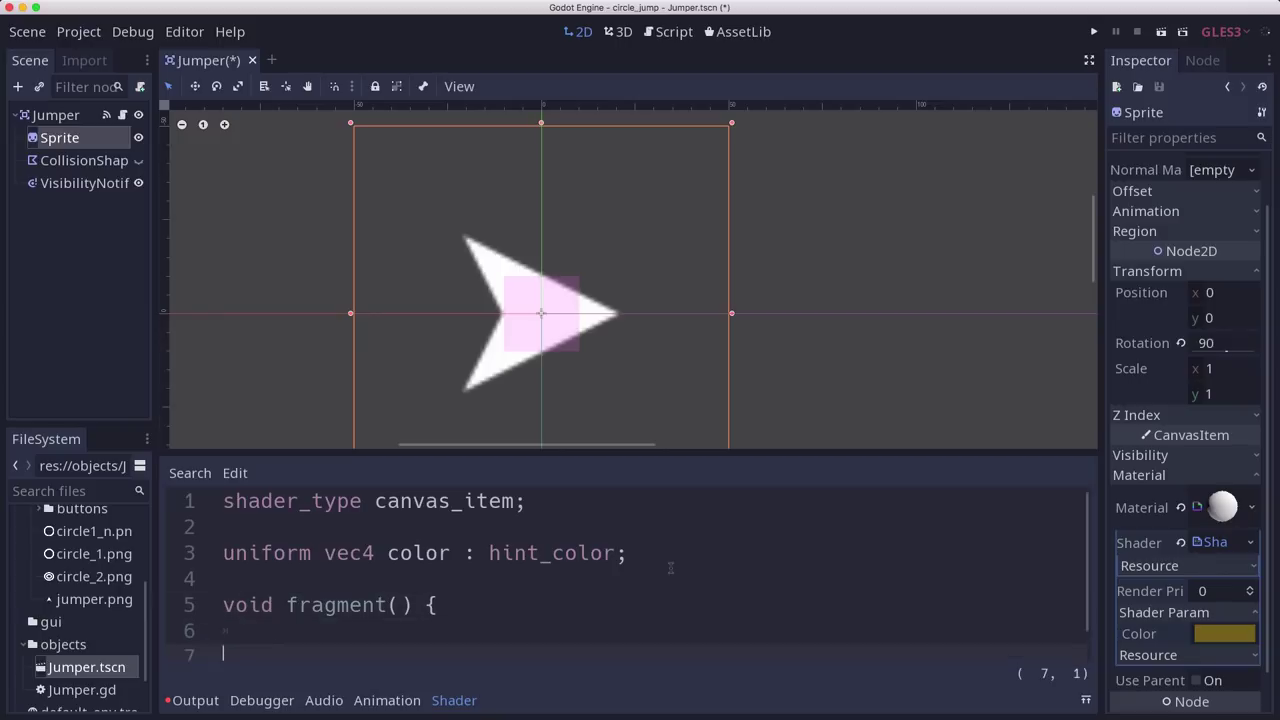
pyautogui.write('}')
pyautogui.press('Up')
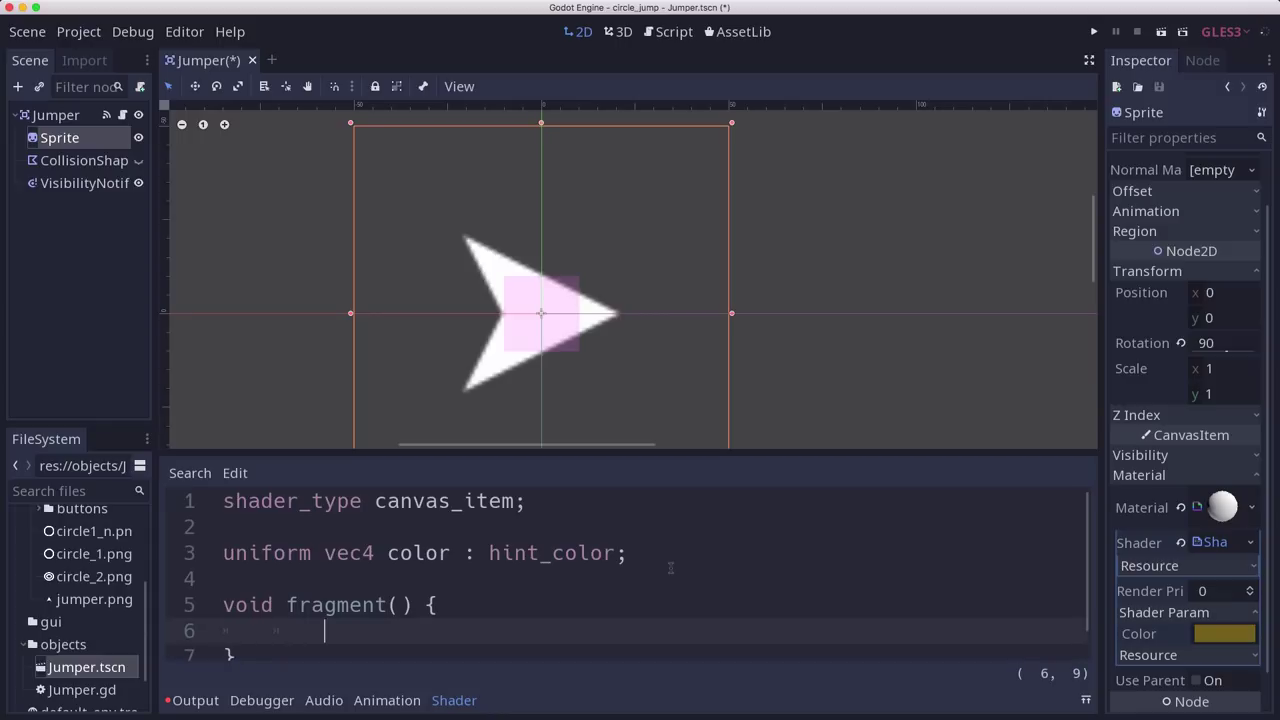
pyautogui.press('BackSpace')
pyautogui.write('COLOR.')
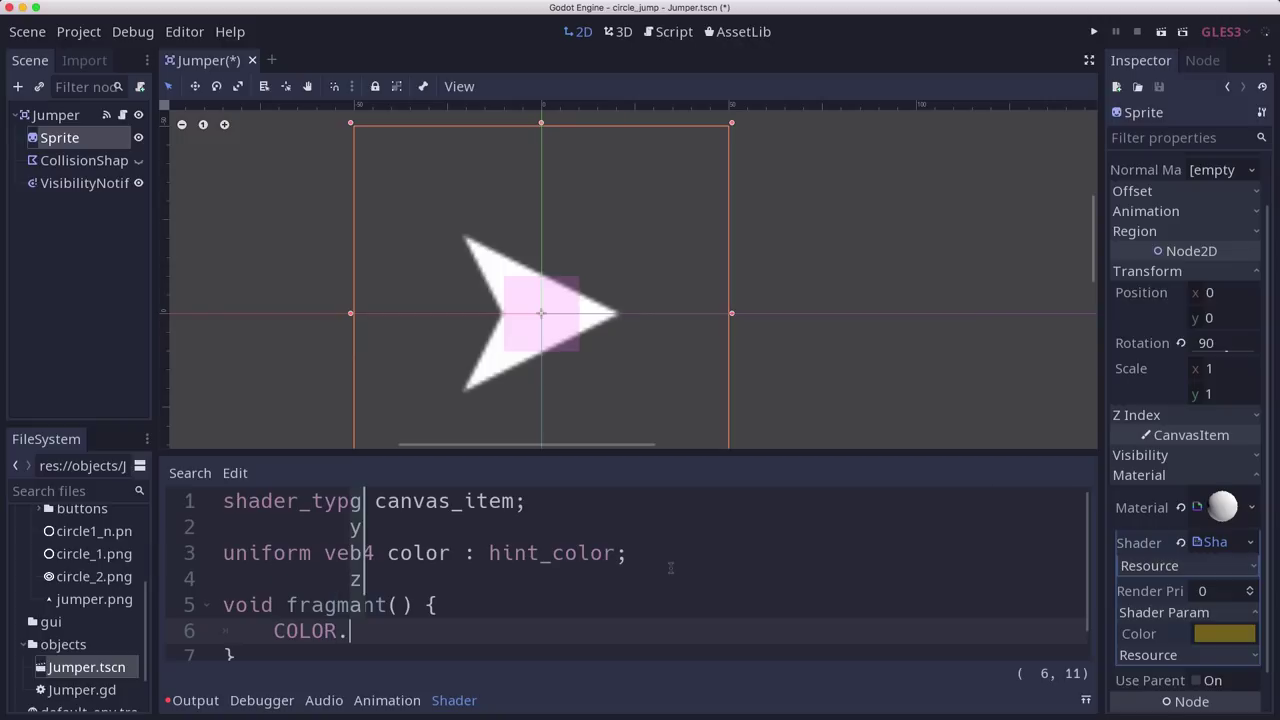
pyautogui.write('rgb')
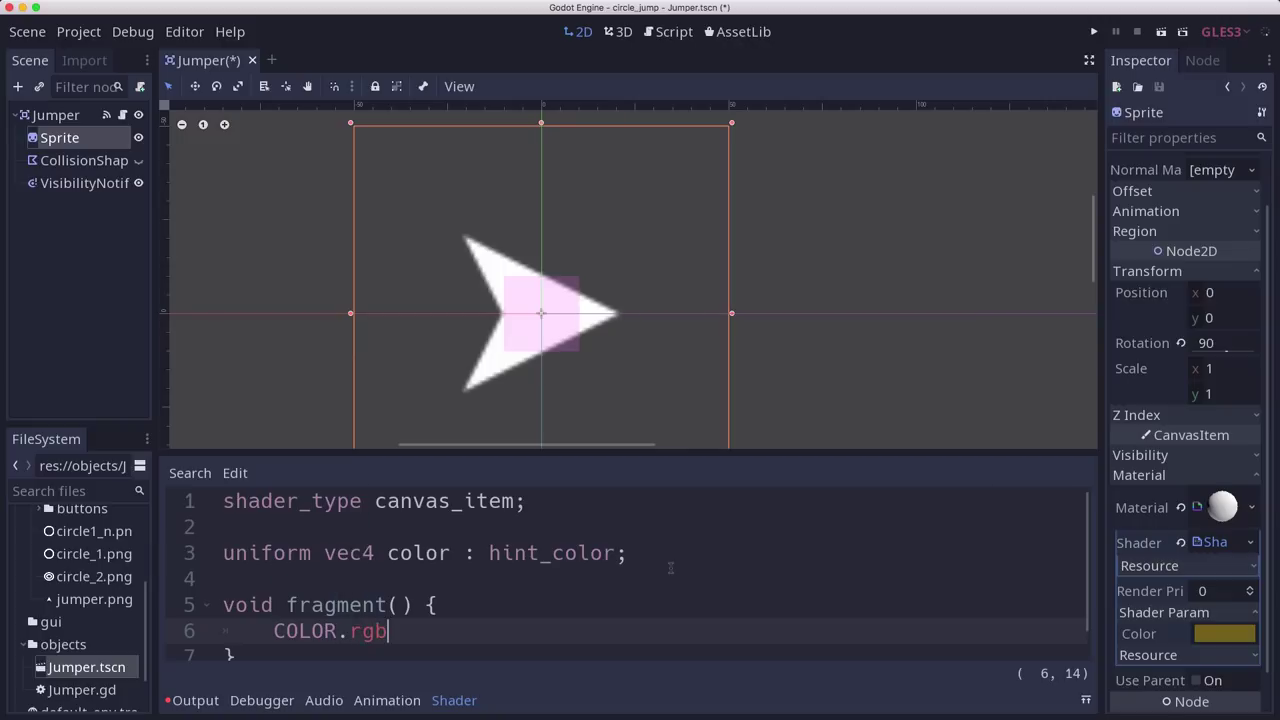
pyautogui.write(' = color.')
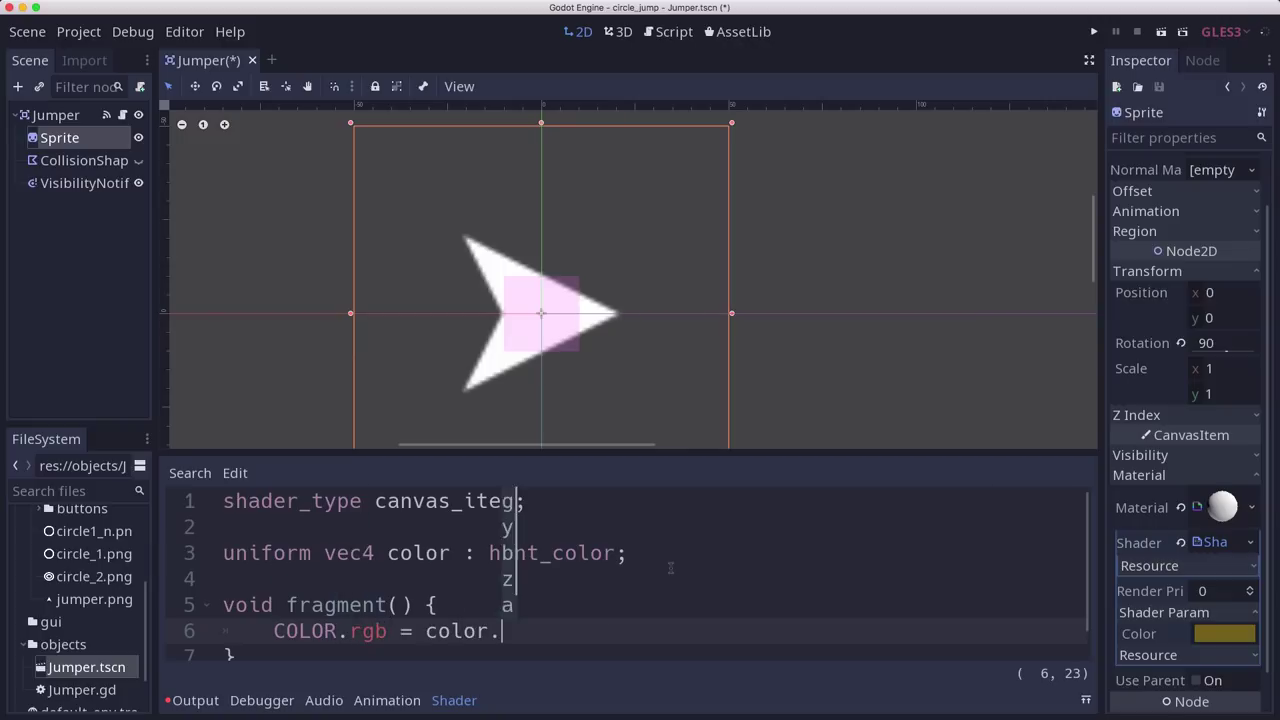
pyautogui.write('rgb;')
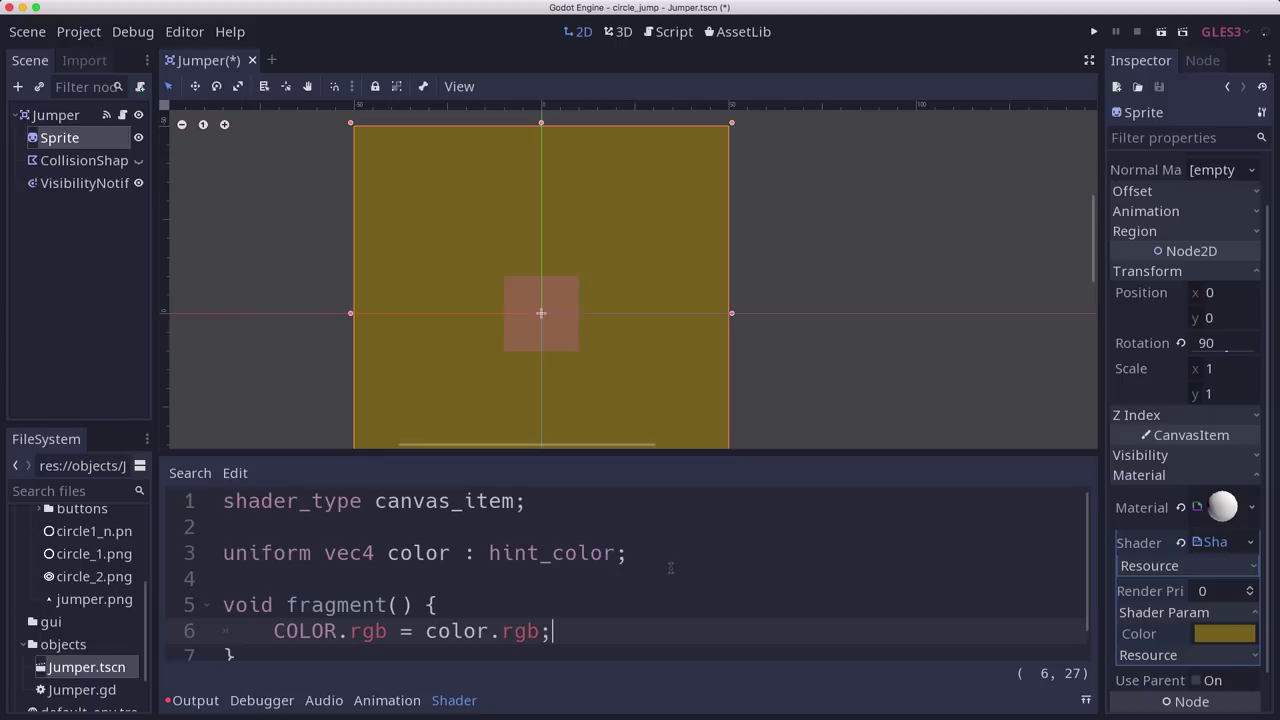
# Add 'COLOR.a = texture(TEXTURE, UV).a;' so the sprite shows as a yellow arrow.
pyautogui.press('Return')
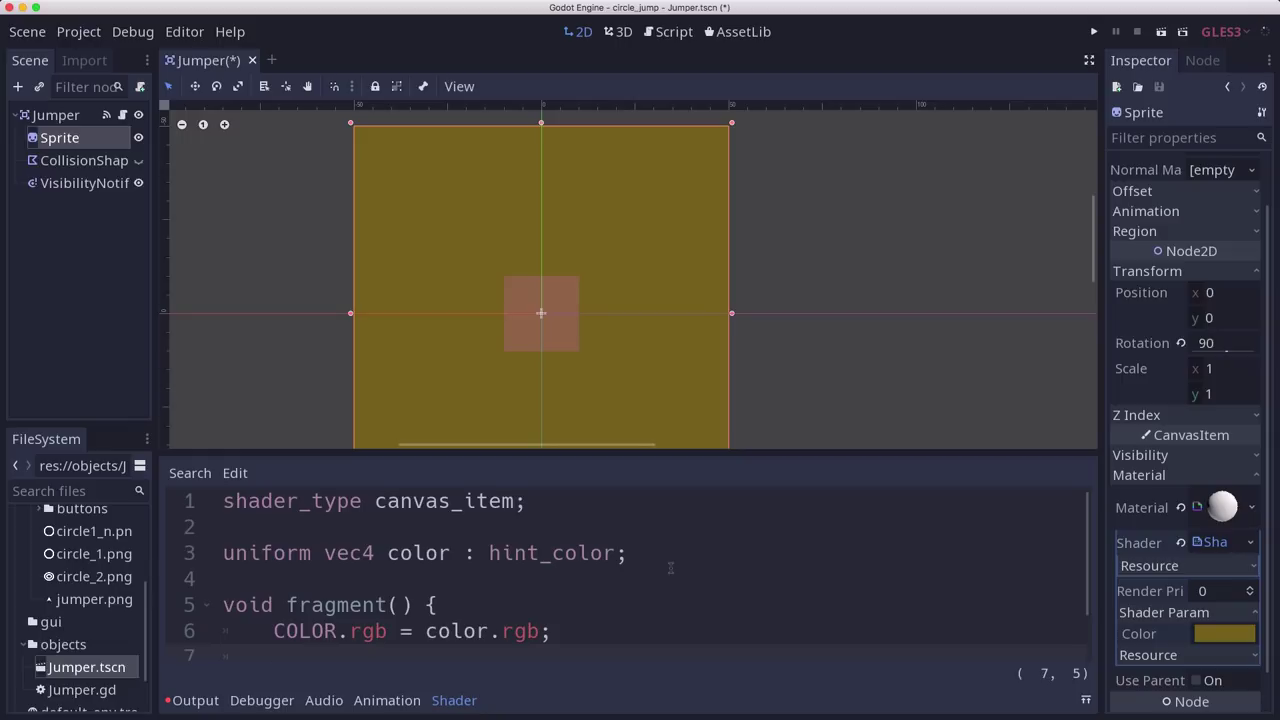
pyautogui.write('COLOR.a')
pyautogui.press('Return')
pyautogui.press('Return')
pyautogui.press('BackSpace')
pyautogui.press('BackSpace')
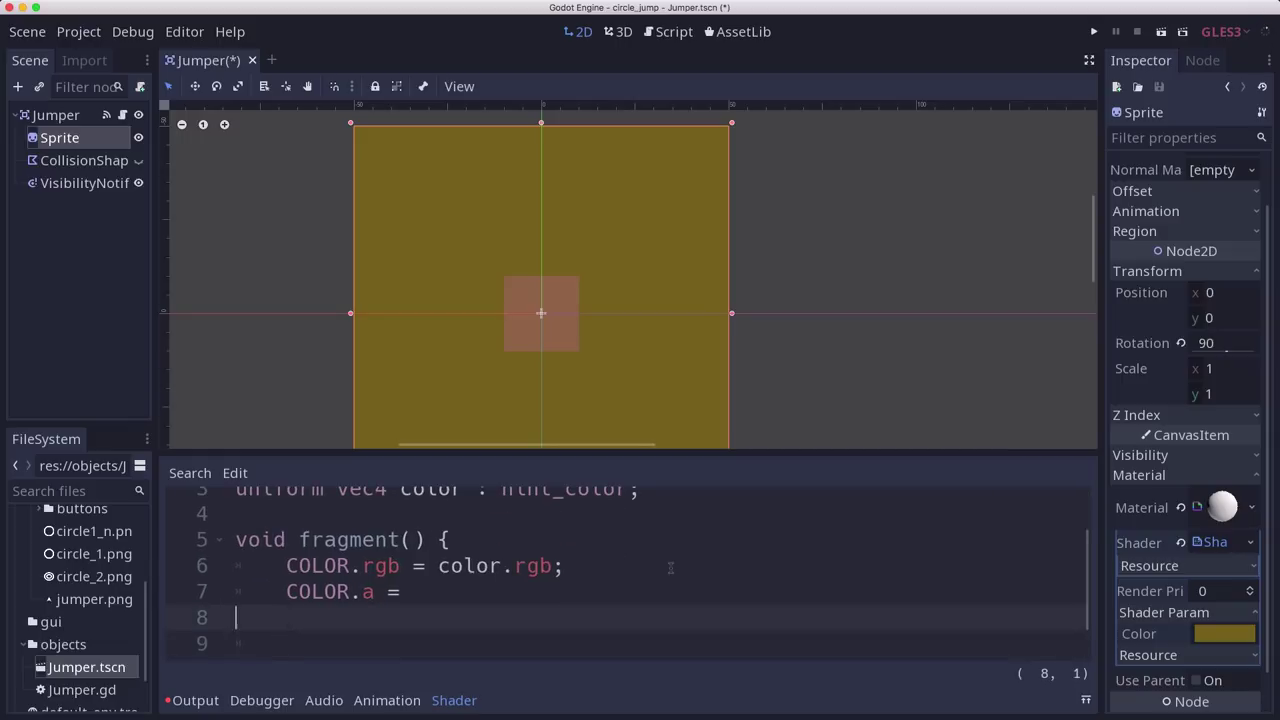
pyautogui.press('Up')
pyautogui.press('End')
pyautogui.write('te')
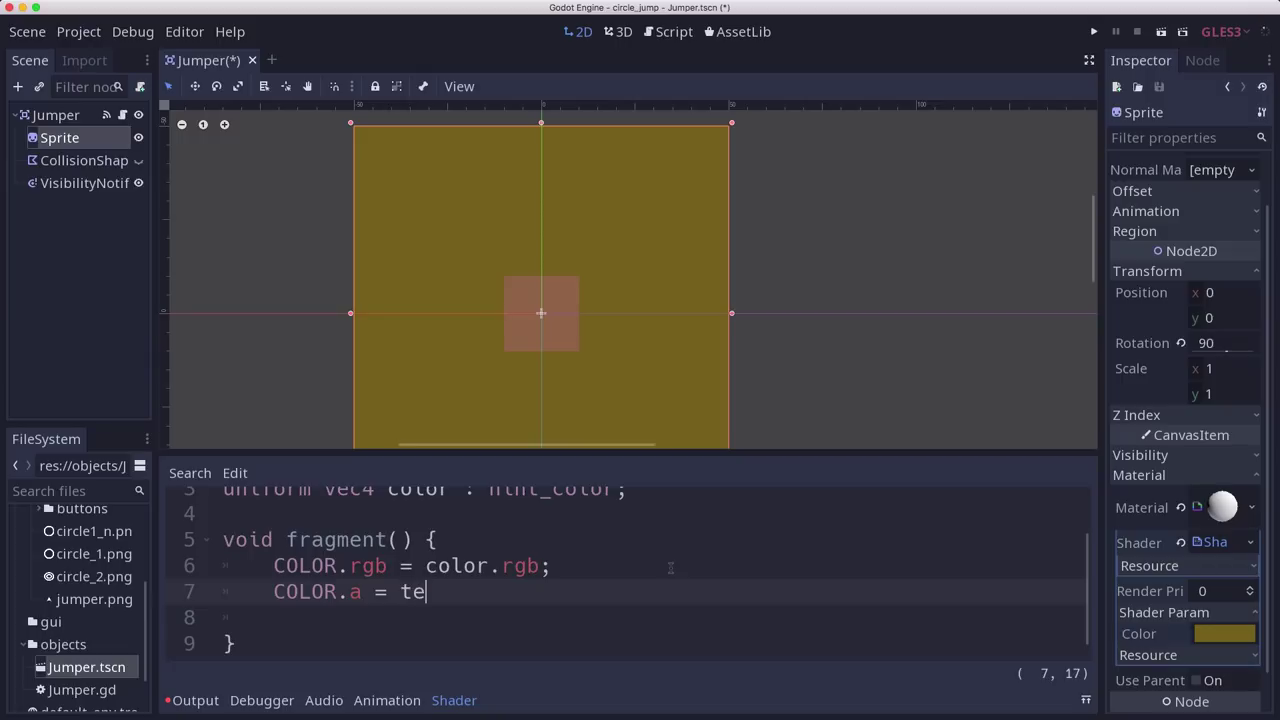
pyautogui.write('xture(TE')
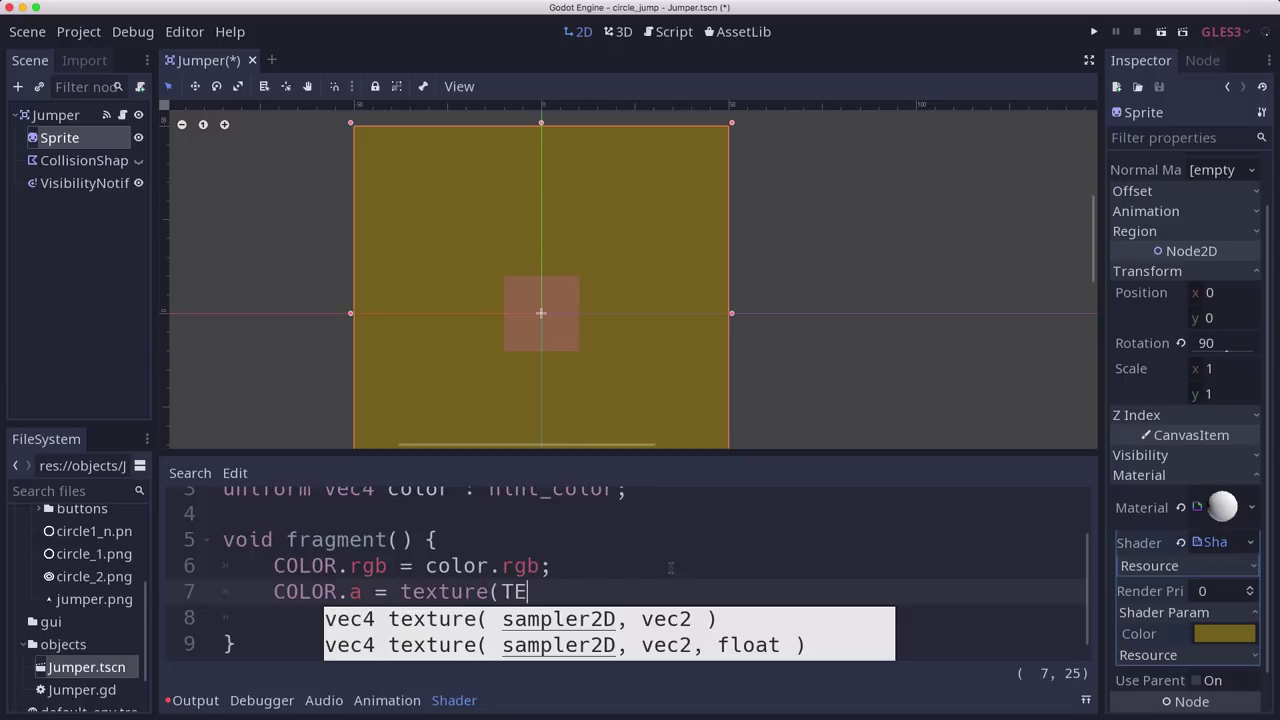
pyautogui.write('X')
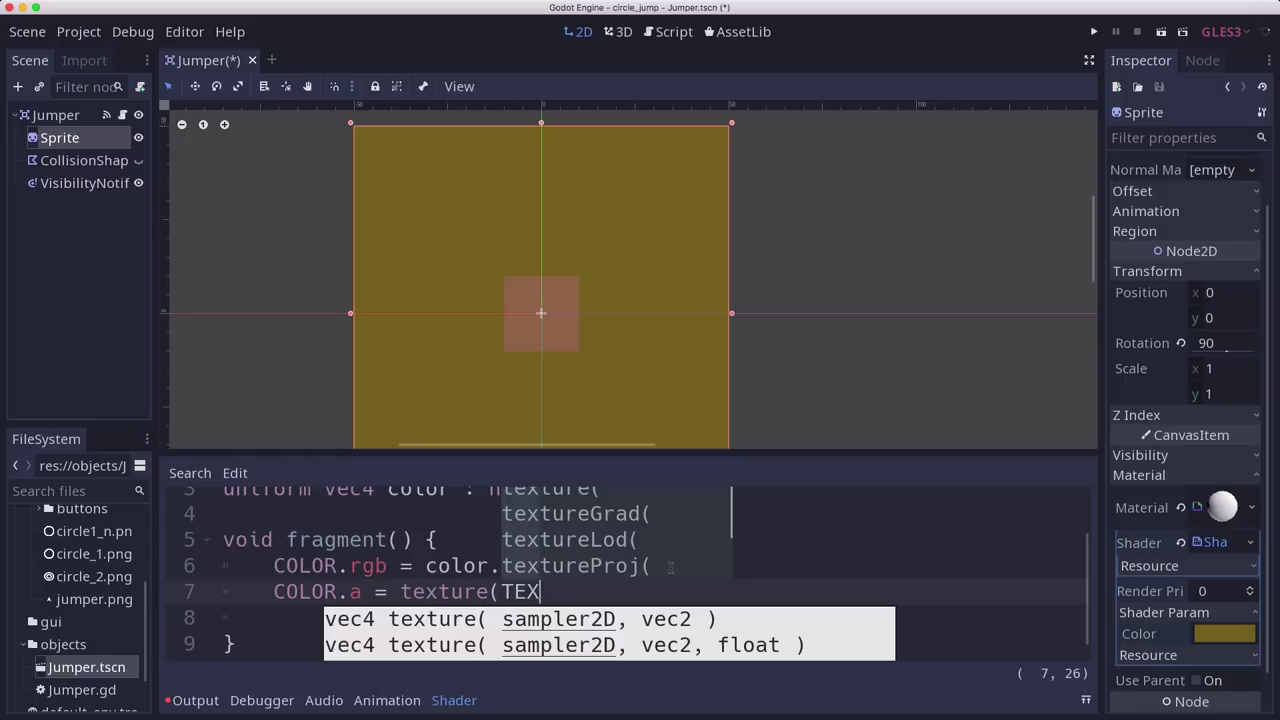
pyautogui.write('TURE, ')
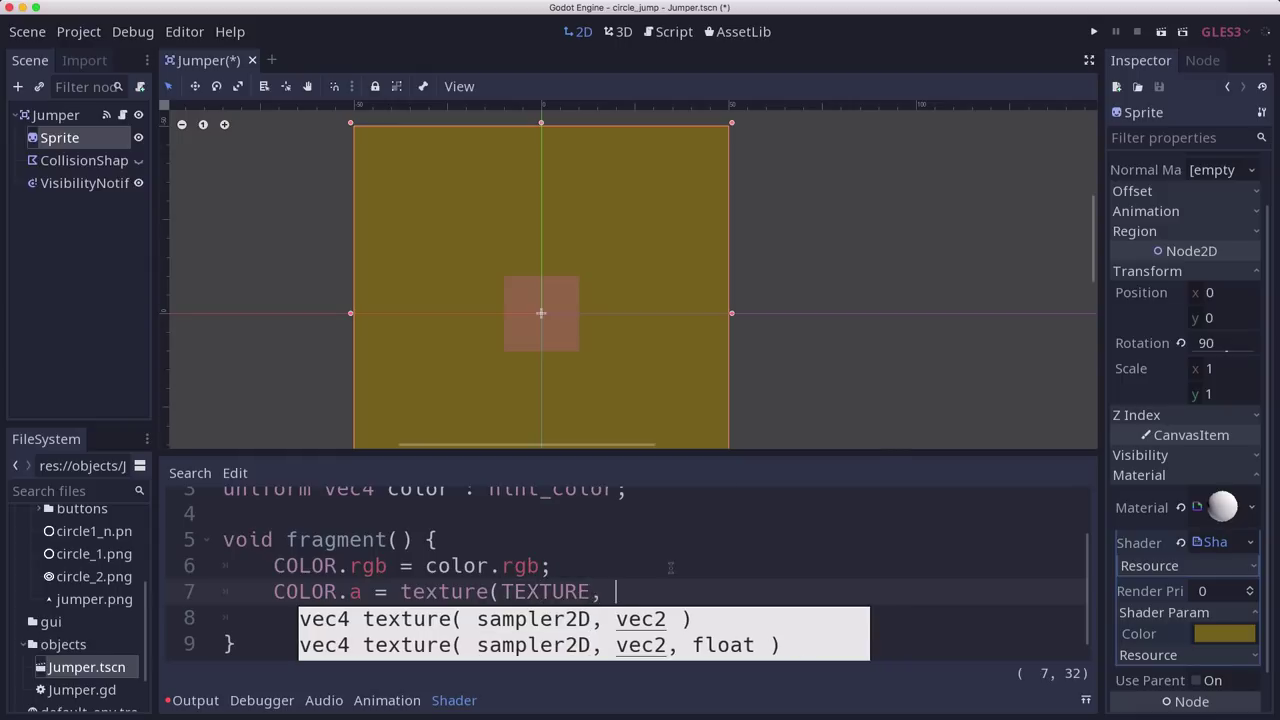
pyautogui.write('UV')
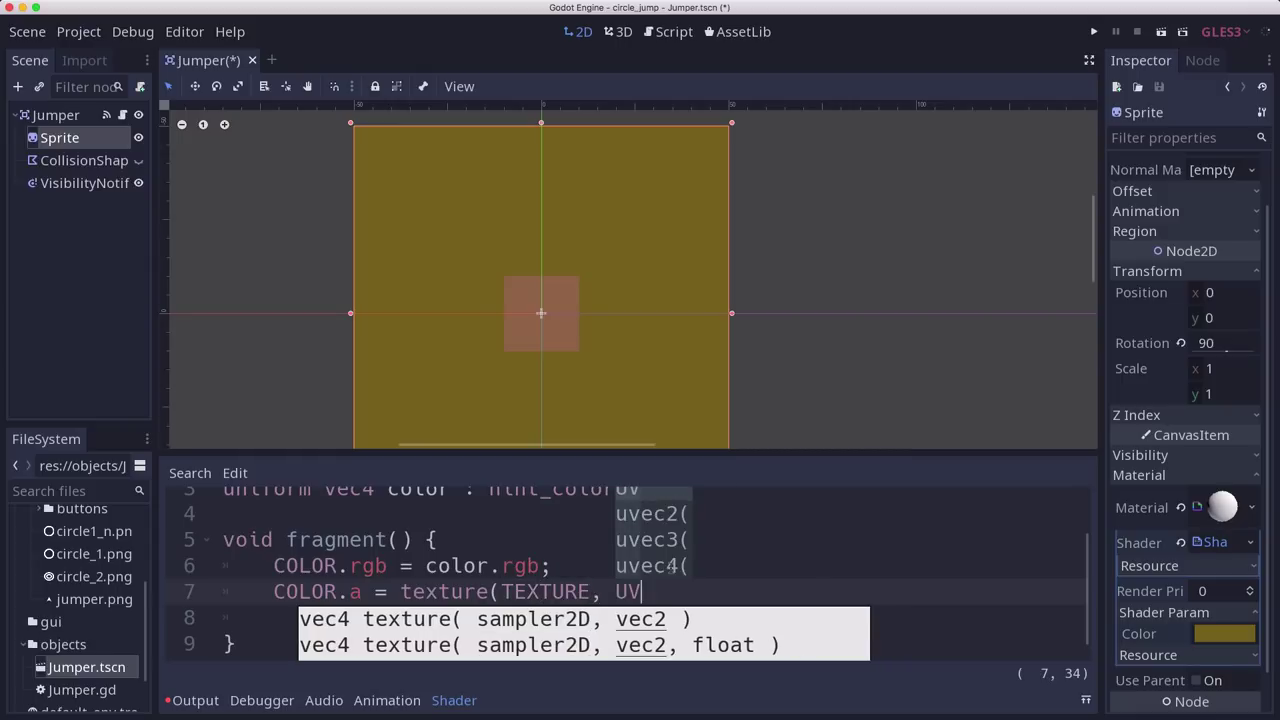
pyautogui.write(').a;')
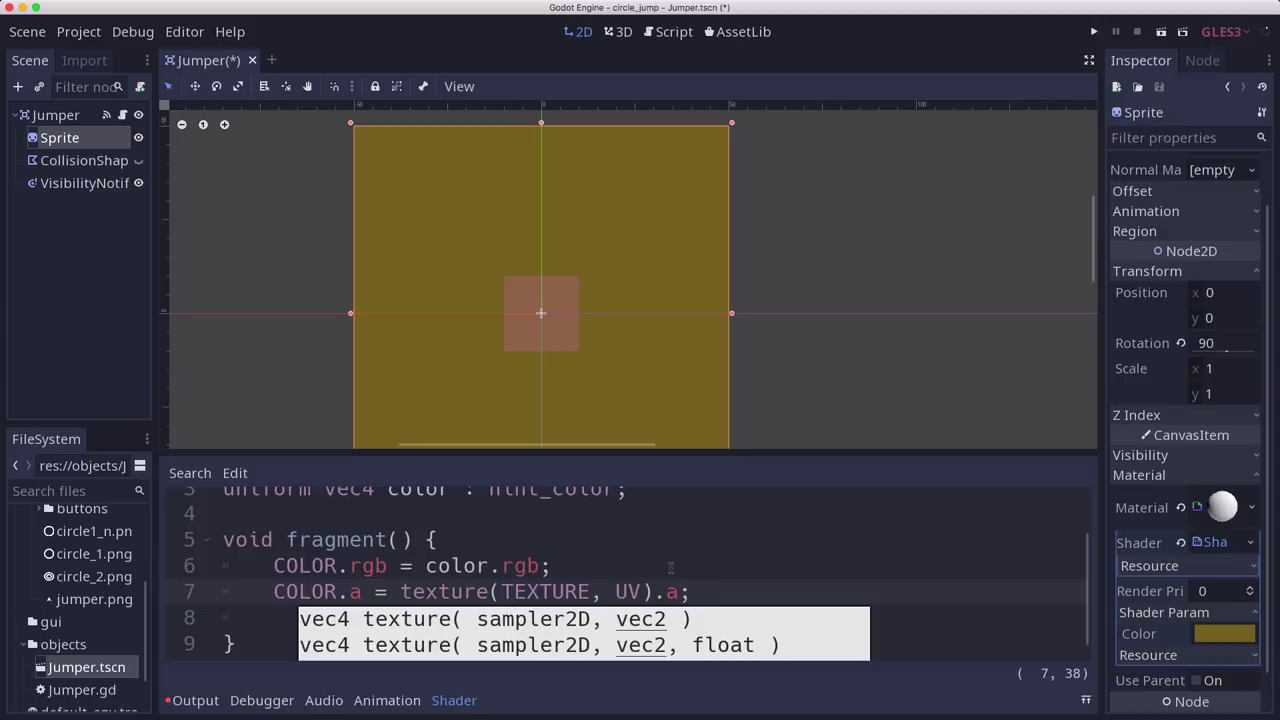
pyautogui.press('Return')
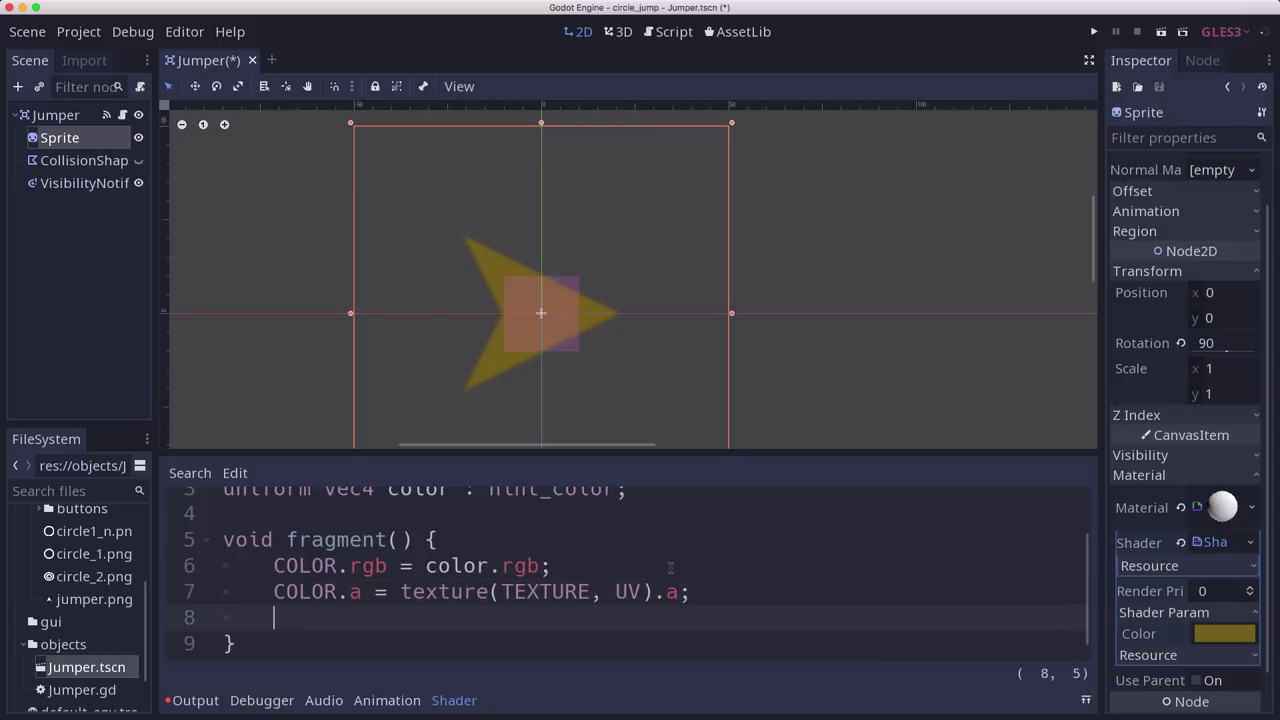
pyautogui.press('BackSpace')
pyautogui.press('BackSpace')
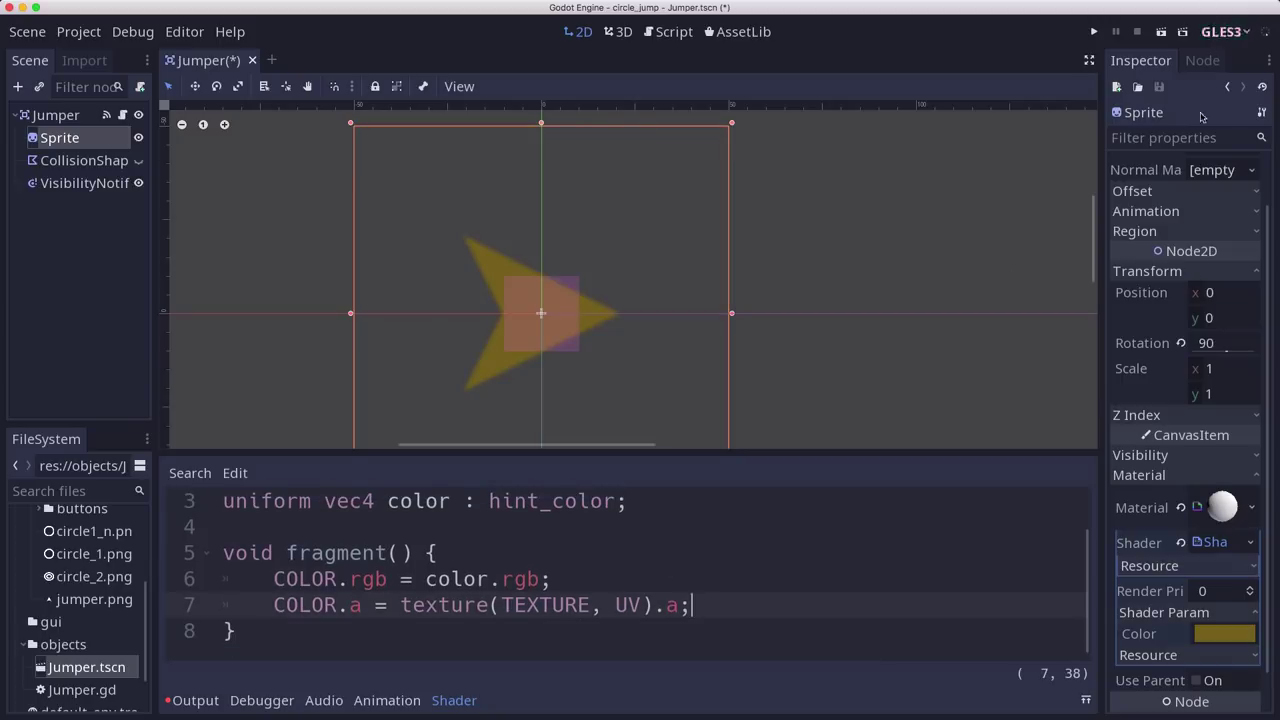
# Brighten the shader's Color parameter to orange-yellow.
pyautogui.click(1230, 630)
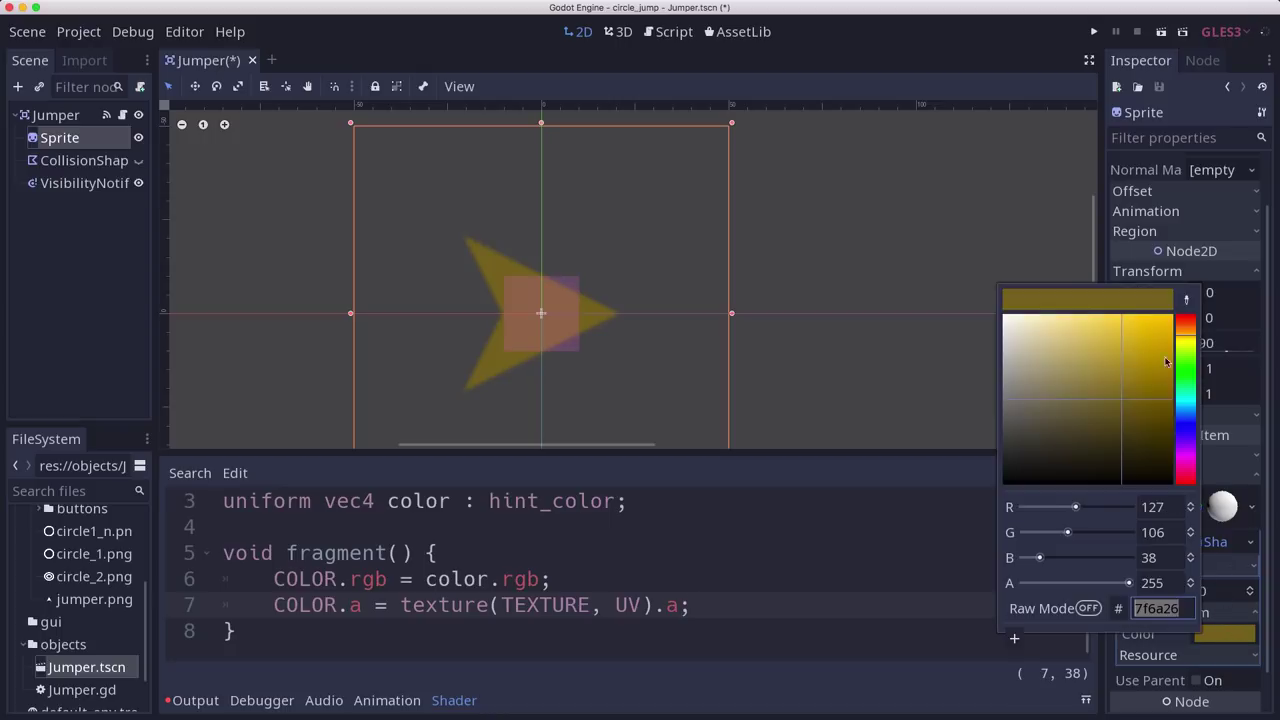
pyautogui.moveTo(1166, 362)
pyautogui.mouseDown()
pyautogui.moveTo(1135, 340)
pyautogui.moveTo(1191, 387)
pyautogui.moveTo(1186, 459)
pyautogui.moveTo(1187, 329)
pyautogui.moveTo(1185, 467)
pyautogui.moveTo(1189, 337)
pyautogui.mouseUp()
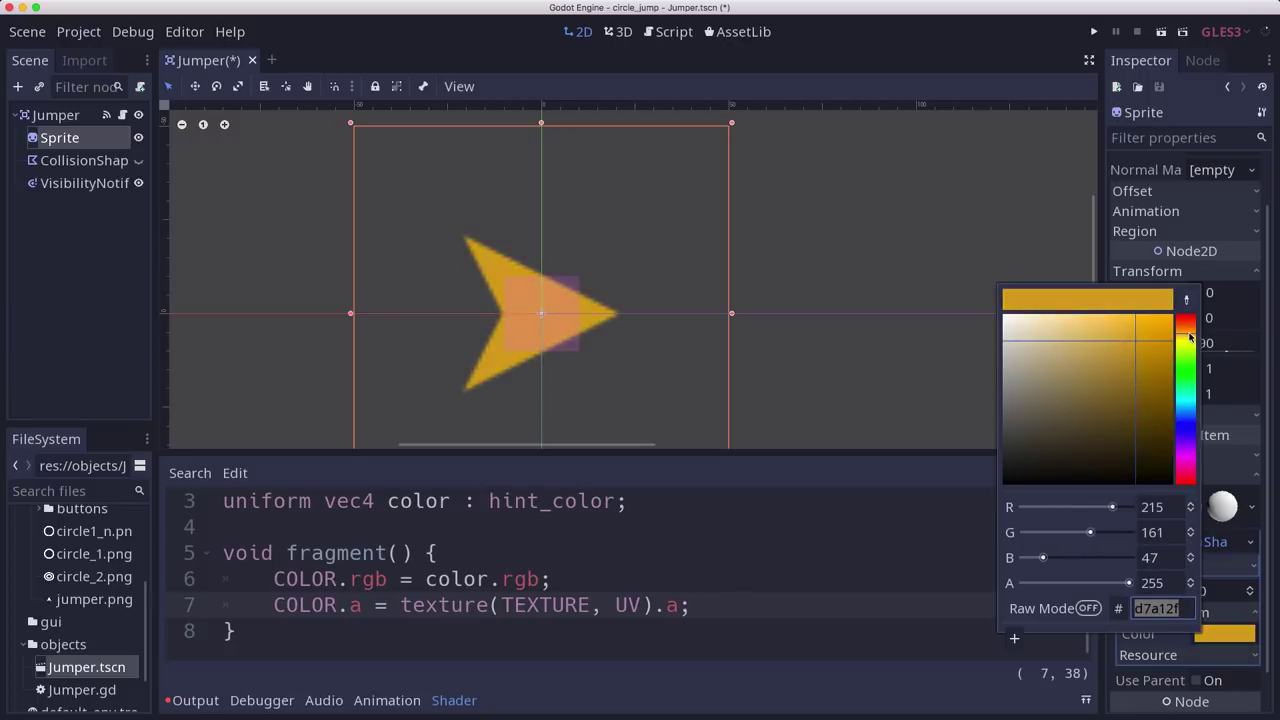
pyautogui.click(345, 545)
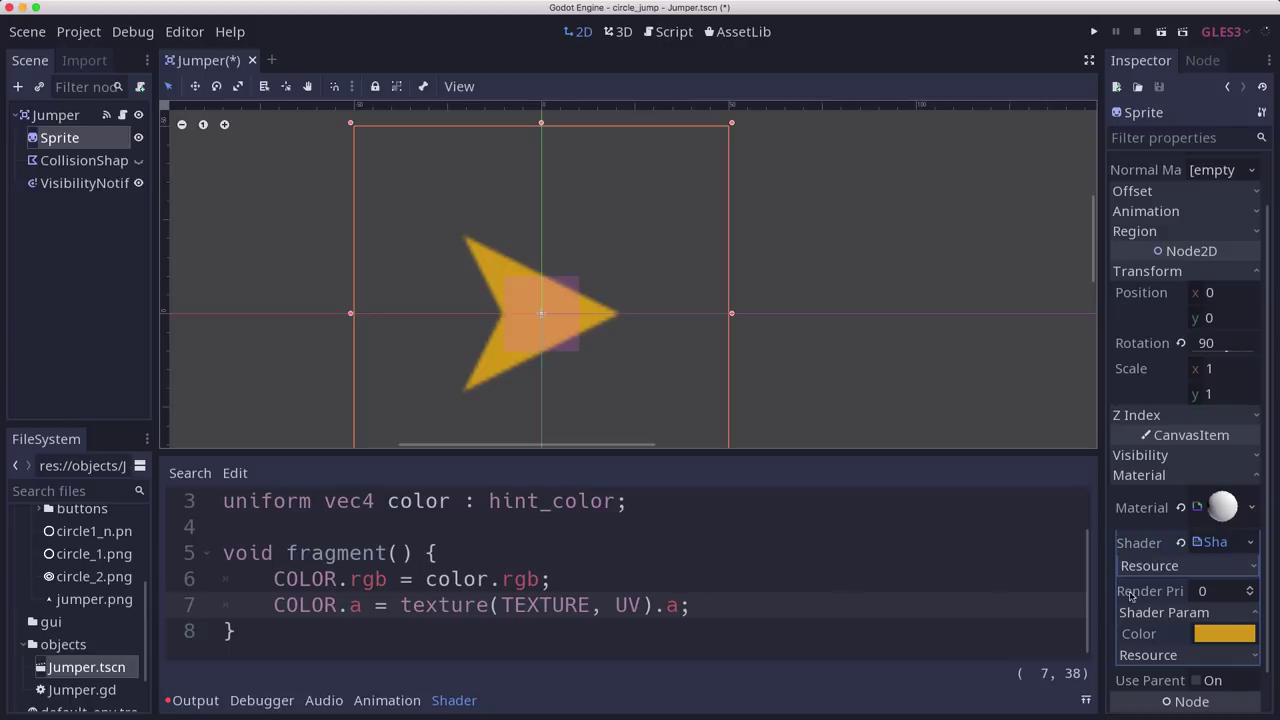
# Save the shader resource as color.shader.
pyautogui.click(1250, 543)
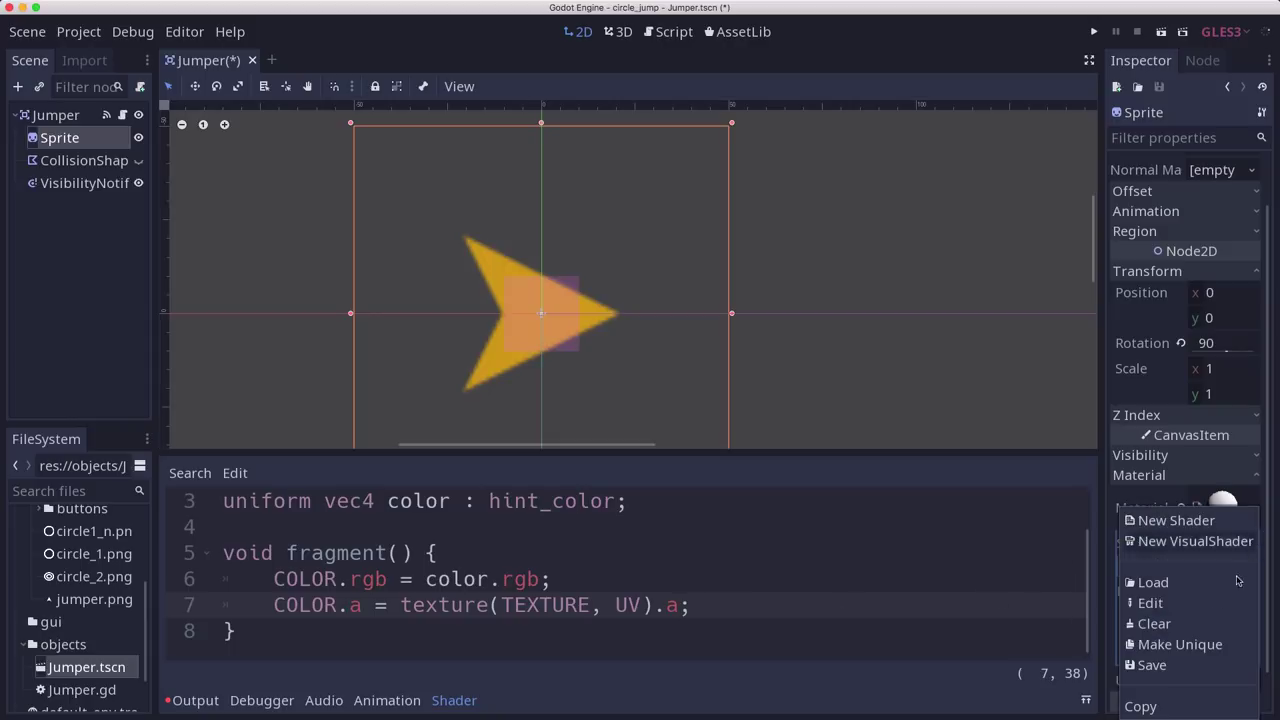
pyautogui.click(1152, 663)
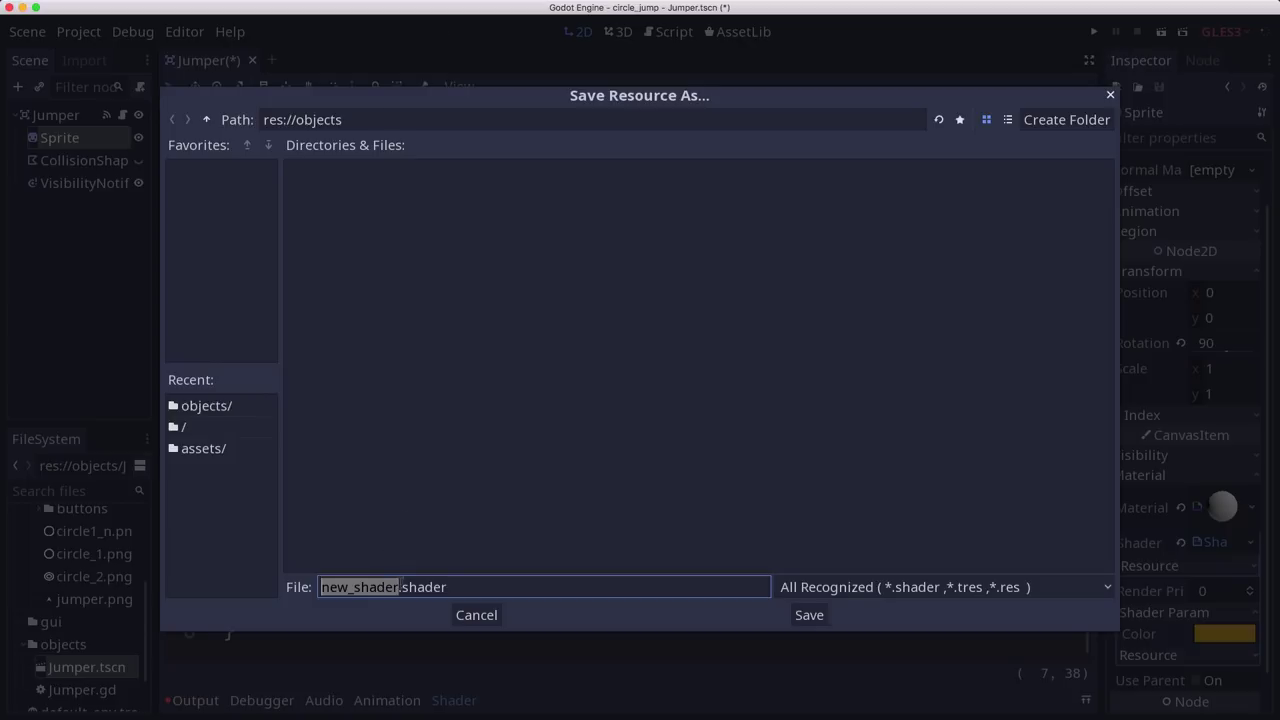
pyautogui.write('color')
pyautogui.click(810, 615)
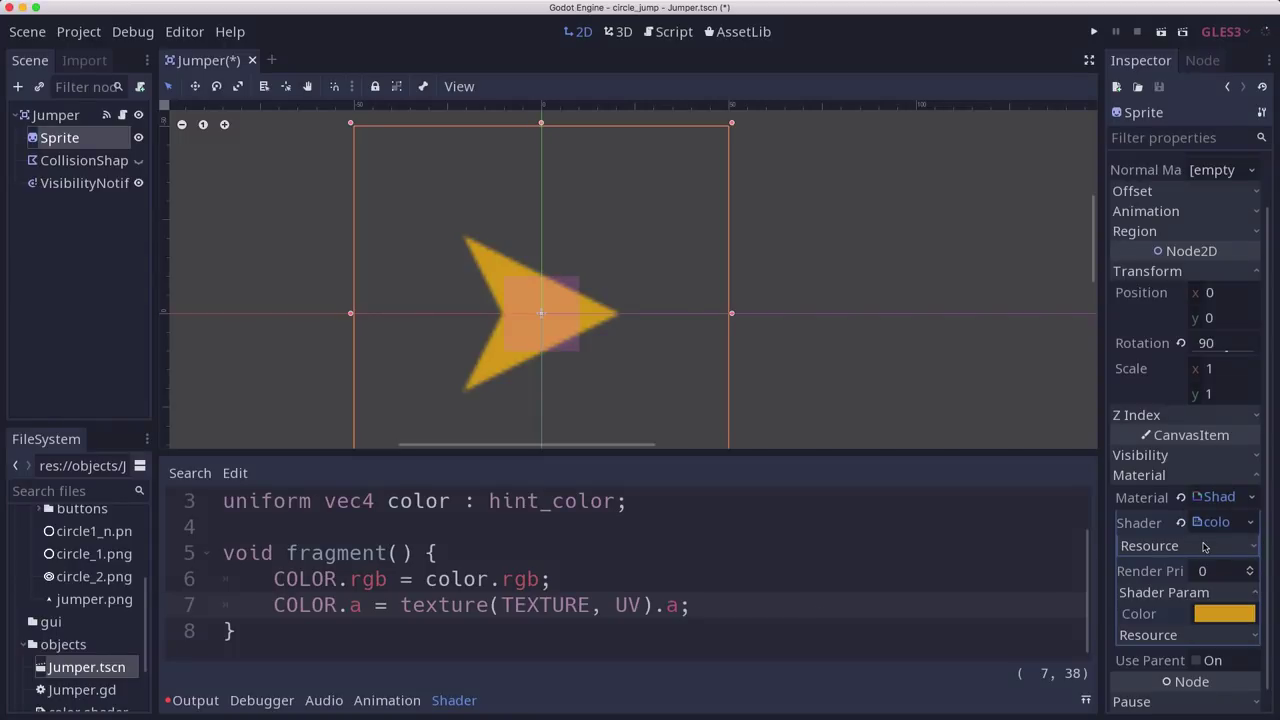
# Save the Jumper scene and start a new scene with an Area2D root named Circle.
pyautogui.hotkey('ctrl', 's')
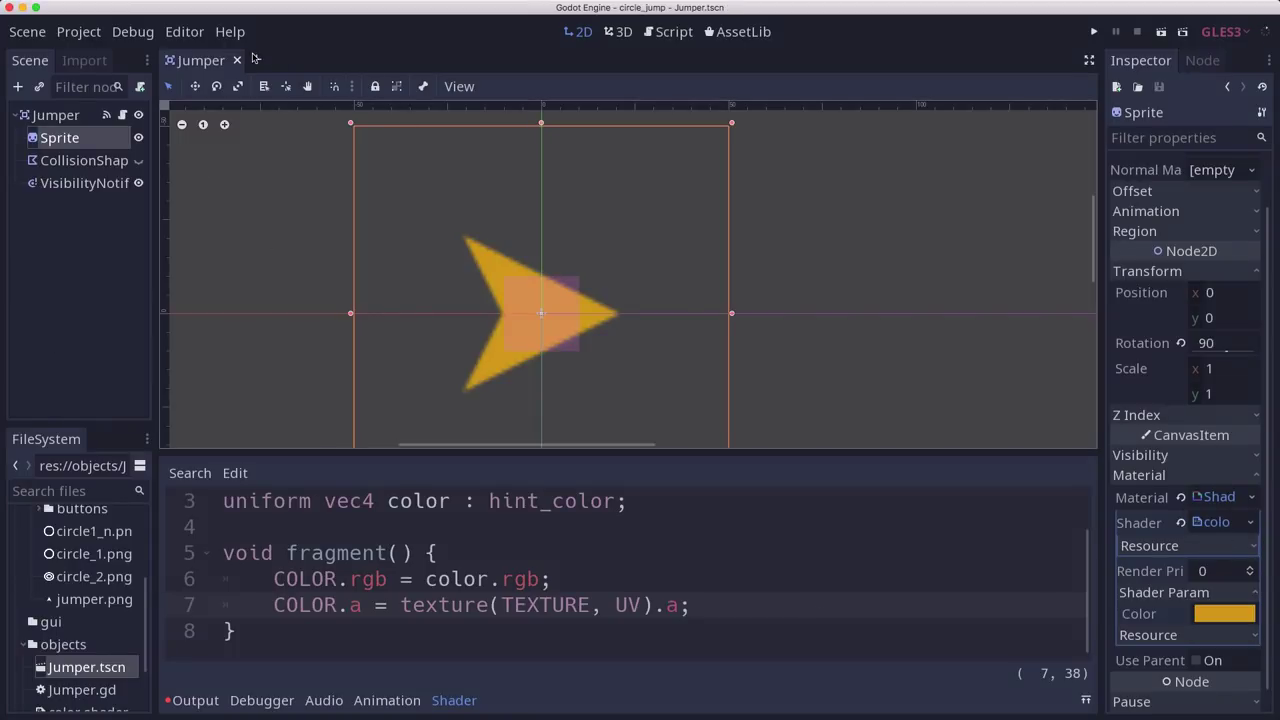
pyautogui.click(255, 60)
pyautogui.click(17, 87)
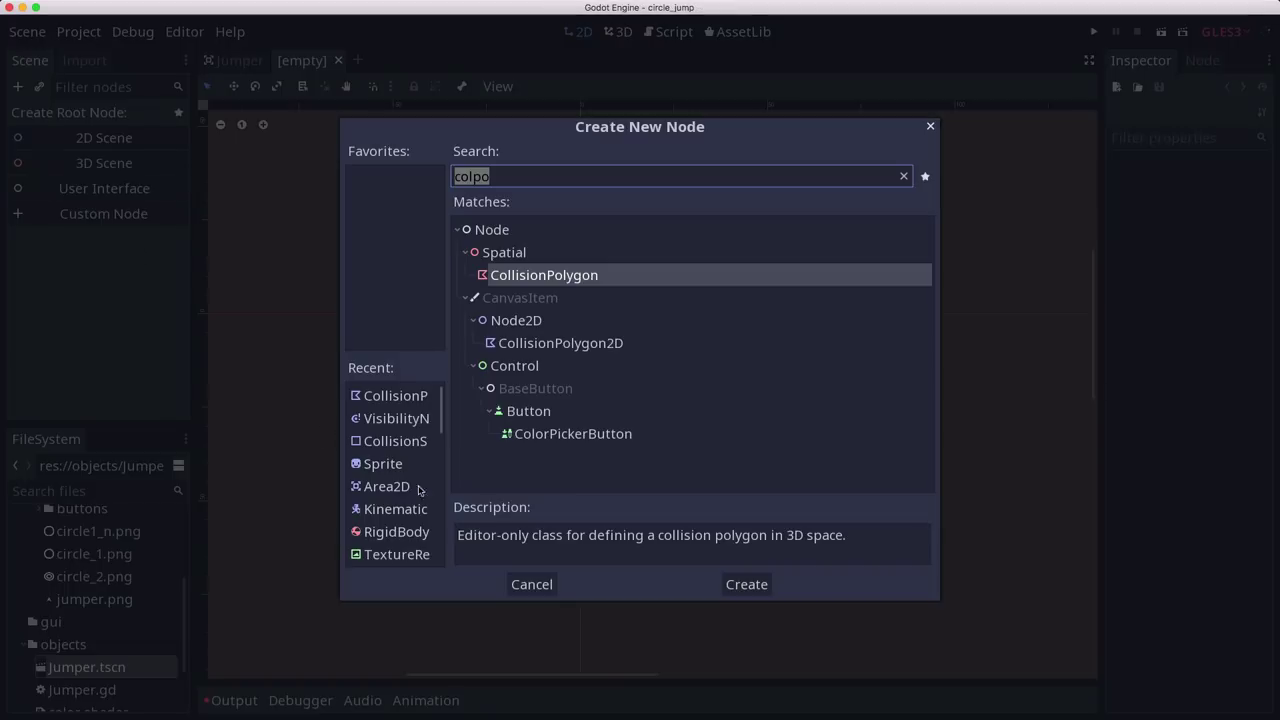
pyautogui.scroll(-1, 410, 510)
pyautogui.scroll(1, 405, 524)
pyautogui.doubleClick(412, 490)
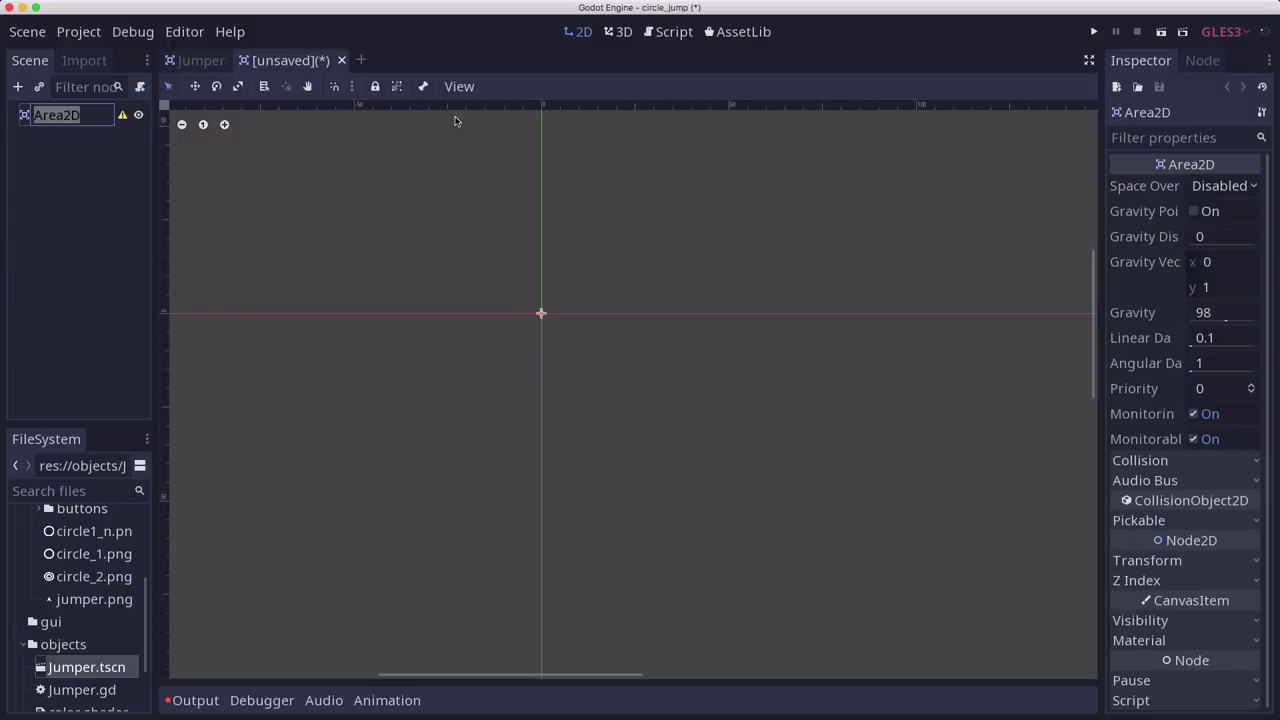
pyautogui.write('Circle')
pyautogui.press('Return')
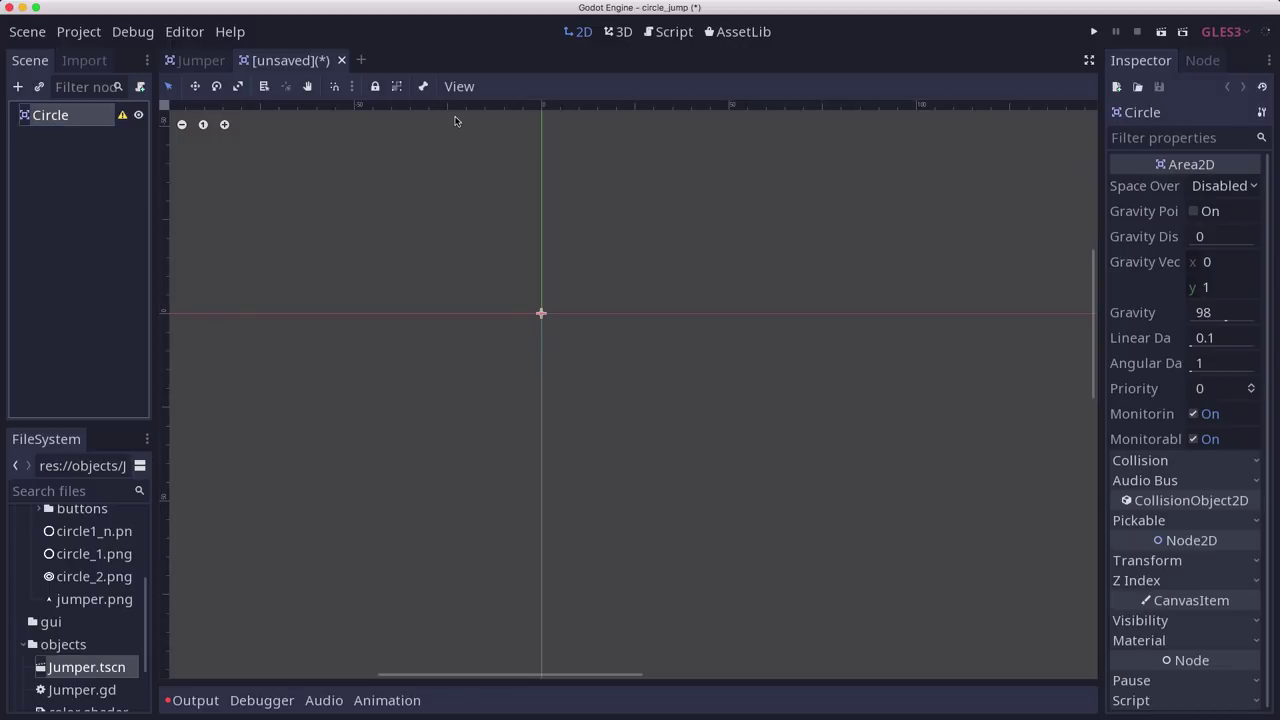
# Add Sprite and CollisionShape2D children under Circle.
pyautogui.click(18, 87)
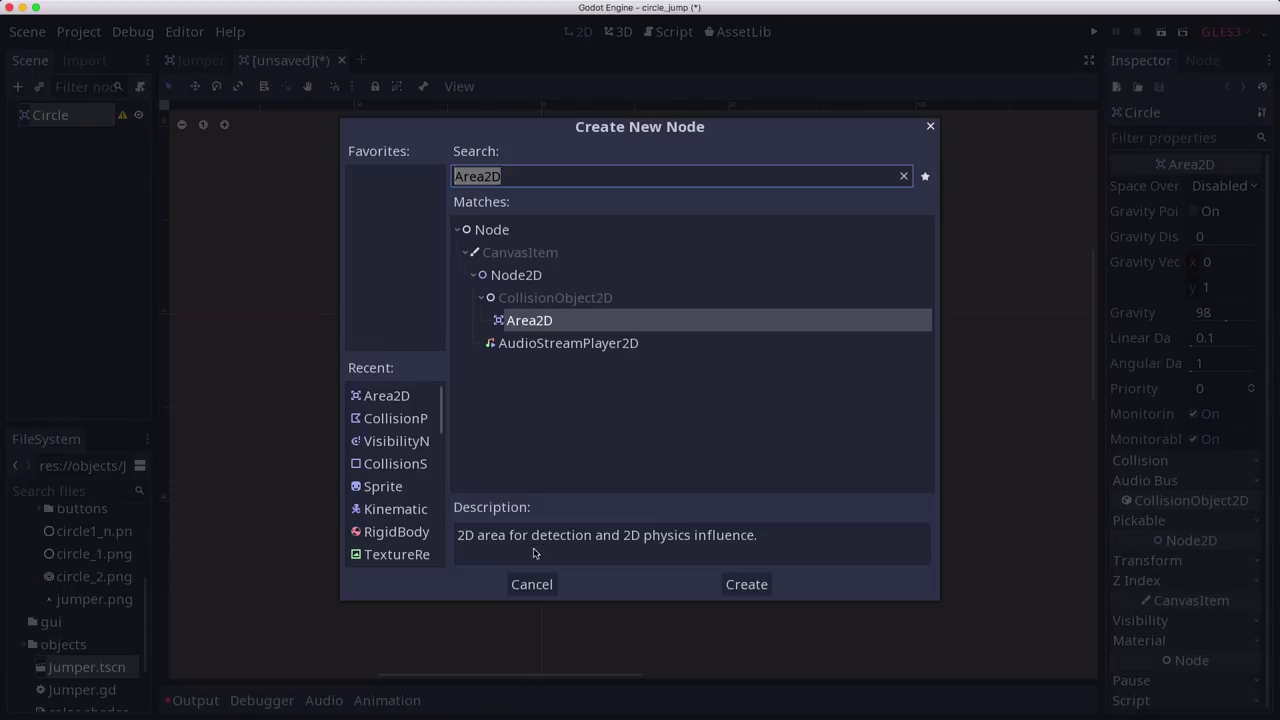
pyautogui.doubleClick(406, 491)
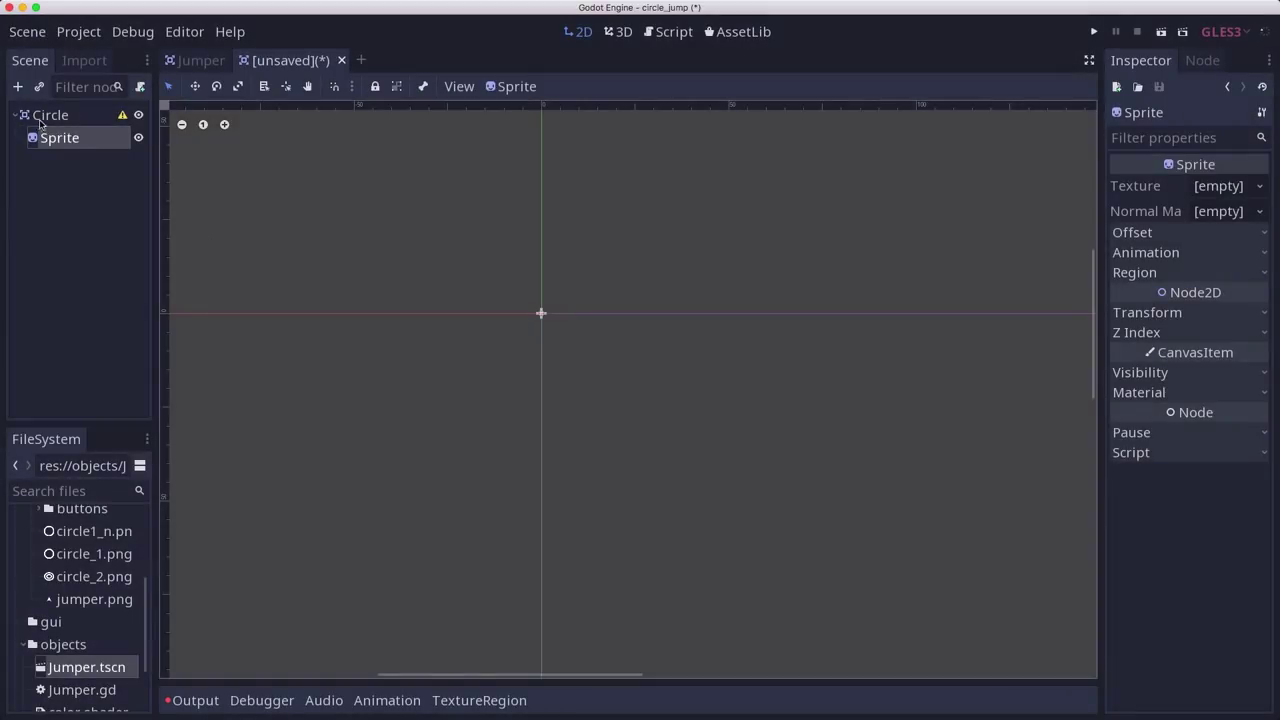
pyautogui.click(42, 118)
pyautogui.click(18, 87)
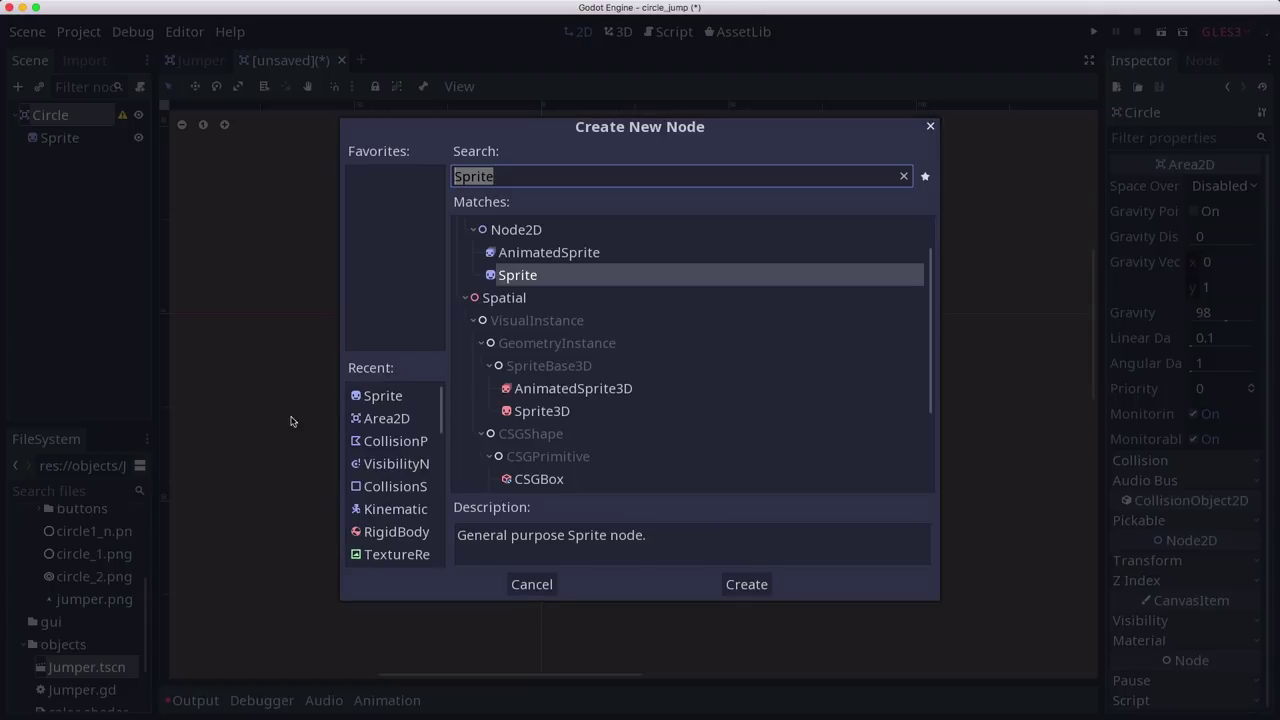
pyautogui.click(402, 487)
pyautogui.doubleClick(402, 487)
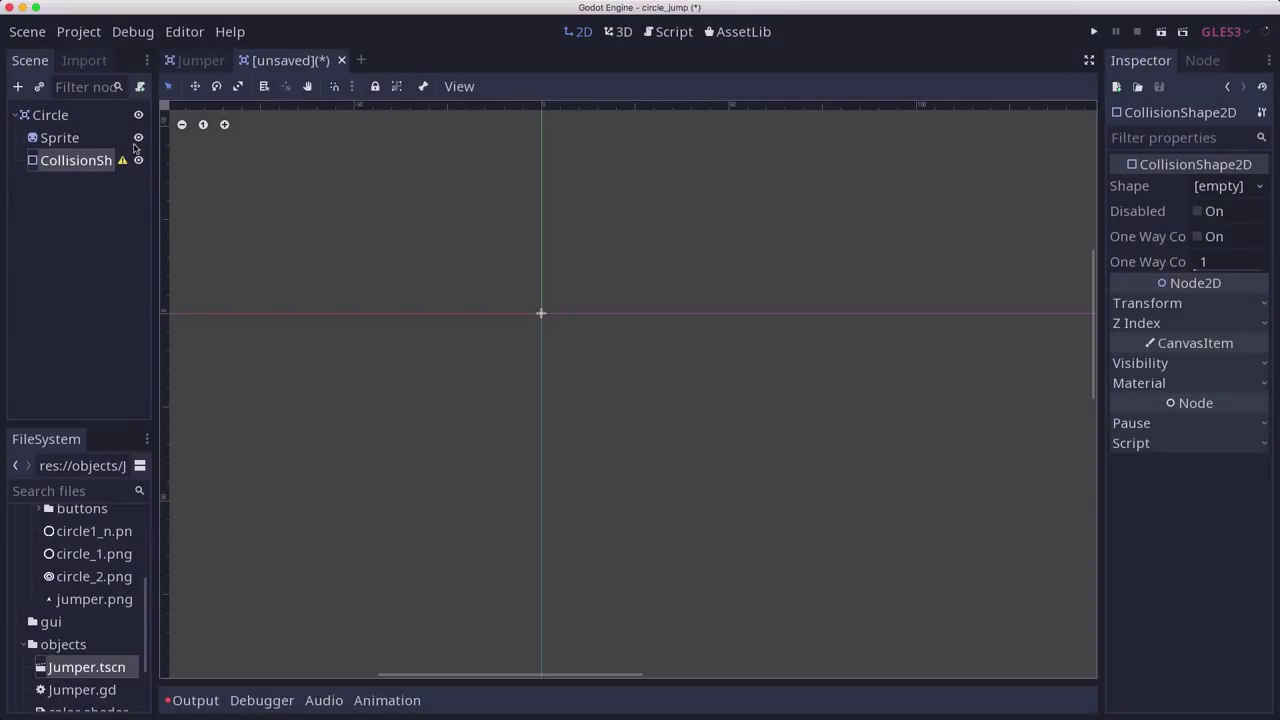
# Add a Node2D child under Circle and rename it Pivot.
pyautogui.click(52, 116)
pyautogui.click(18, 88)
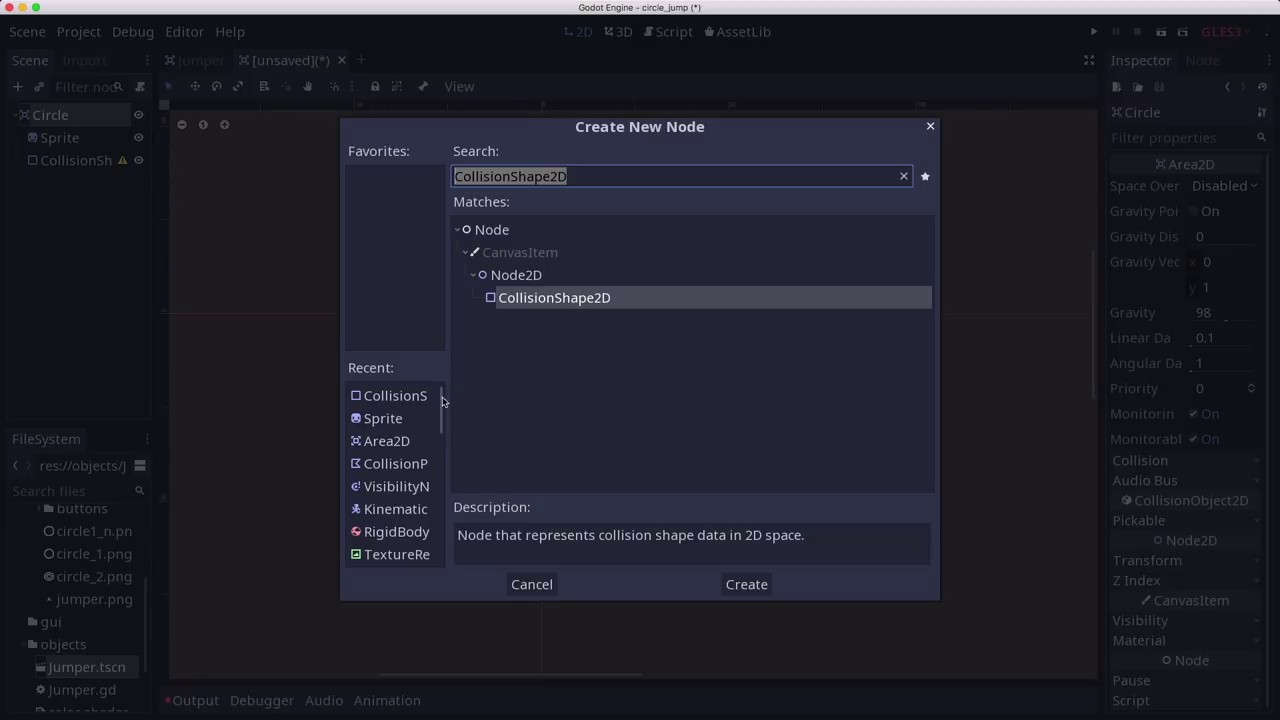
pyautogui.scroll(-3, 400, 495)
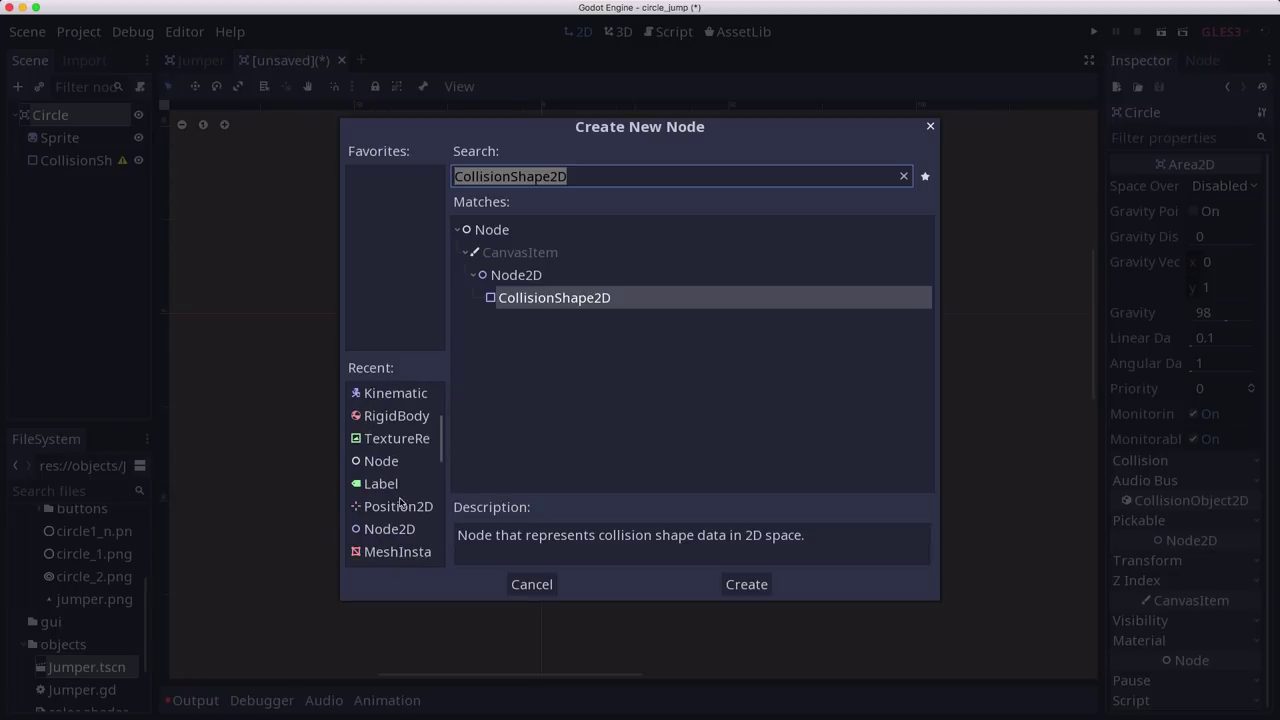
pyautogui.write('nod')
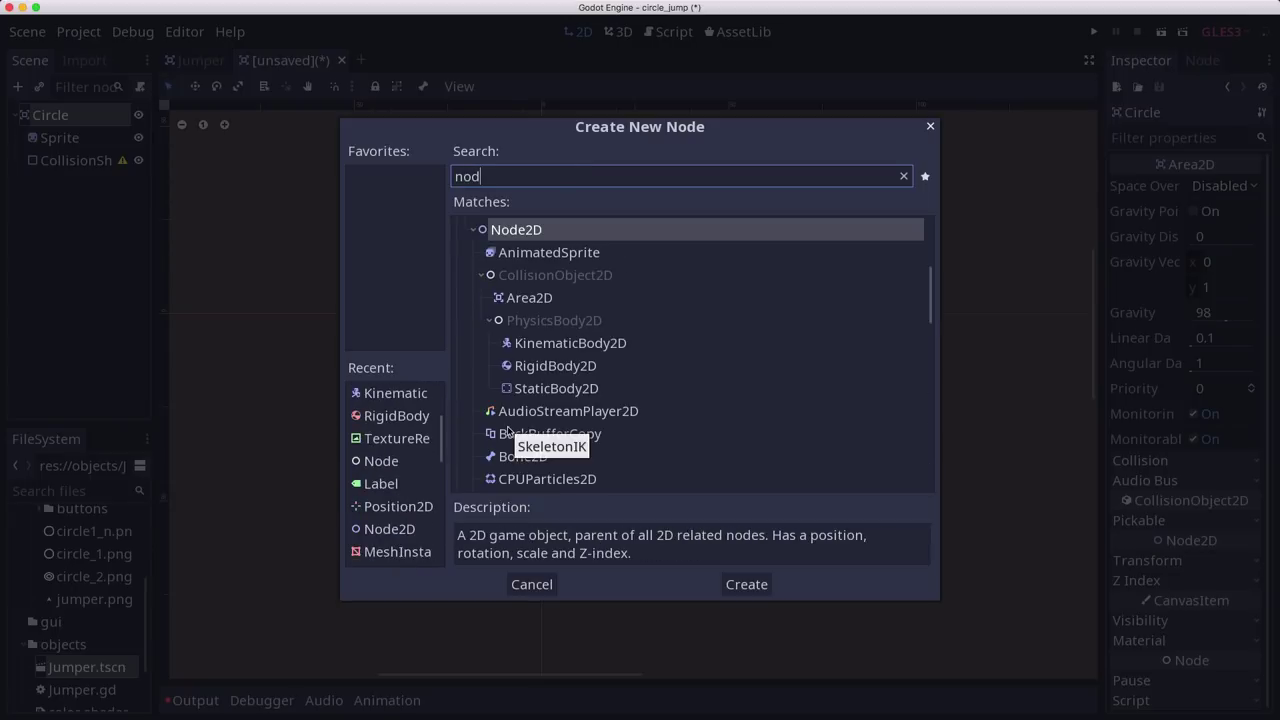
pyautogui.press('Return')
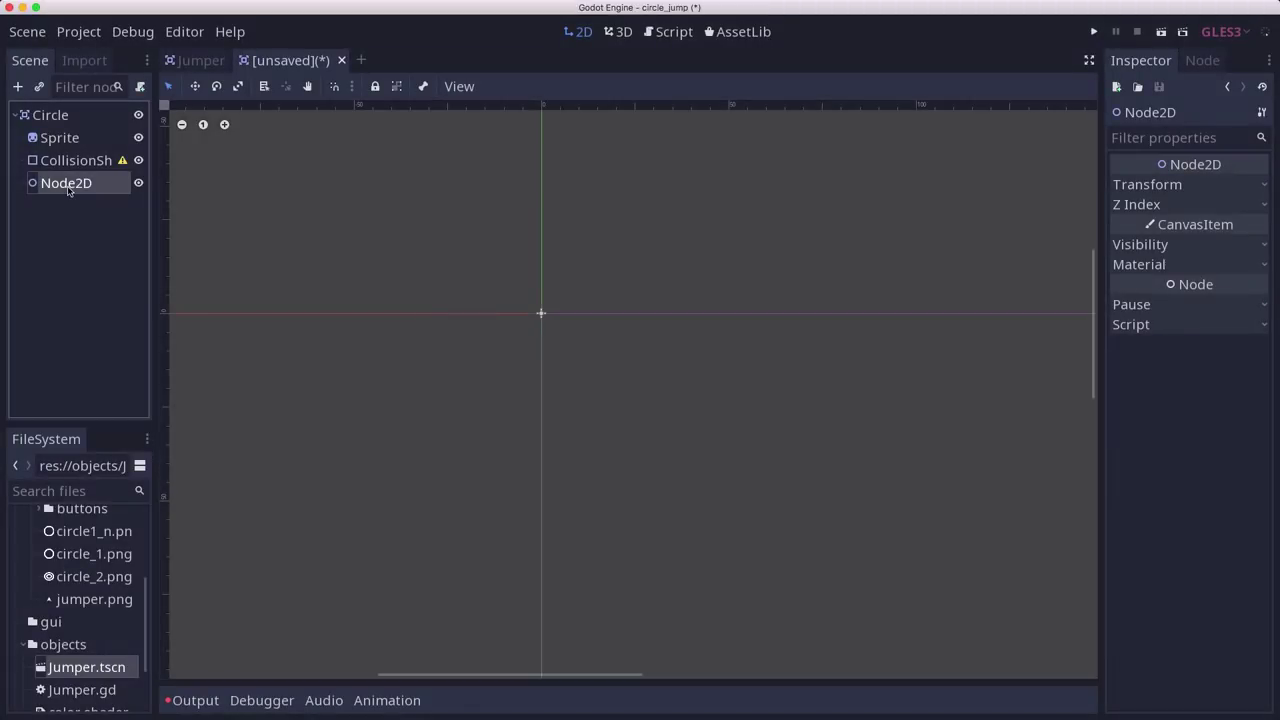
pyautogui.doubleClick(67, 183)
pyautogui.write('Pivot')
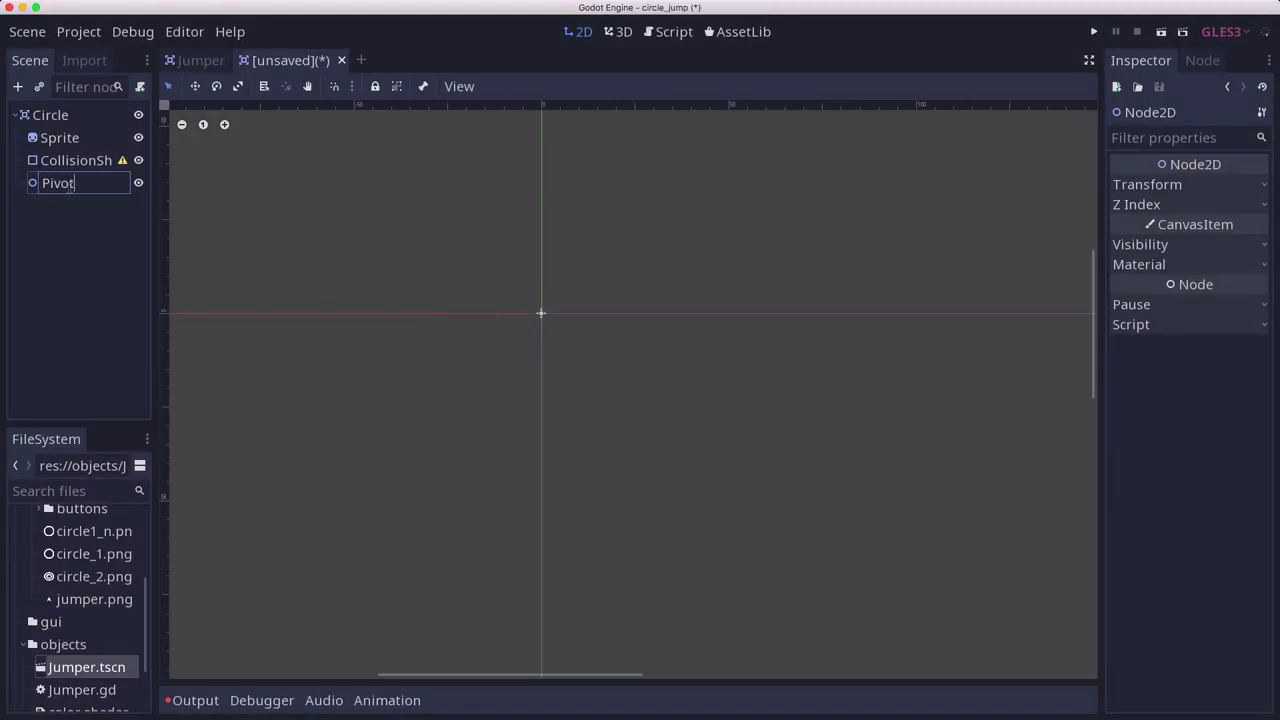
pyautogui.press('Return')
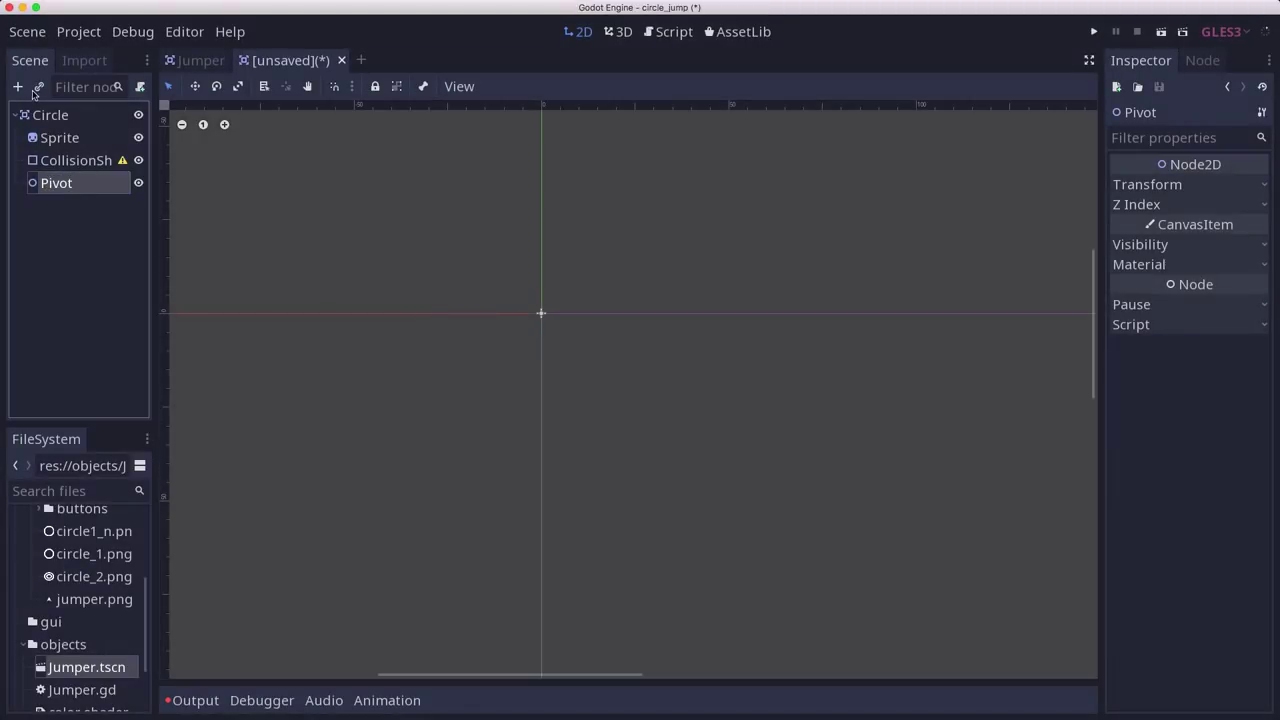
# Add a Position2D under Pivot and rename it OrbitPosition.
pyautogui.click(17, 87)
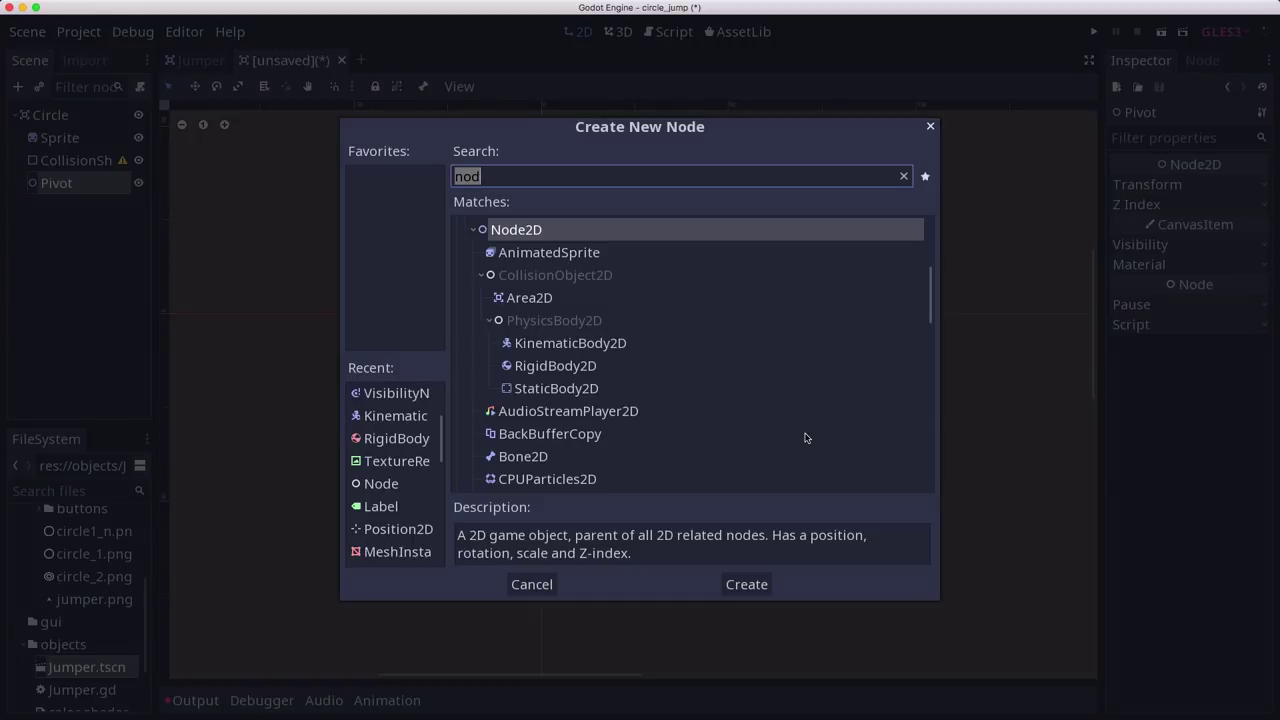
pyautogui.write('pos2')
pyautogui.press('Return')
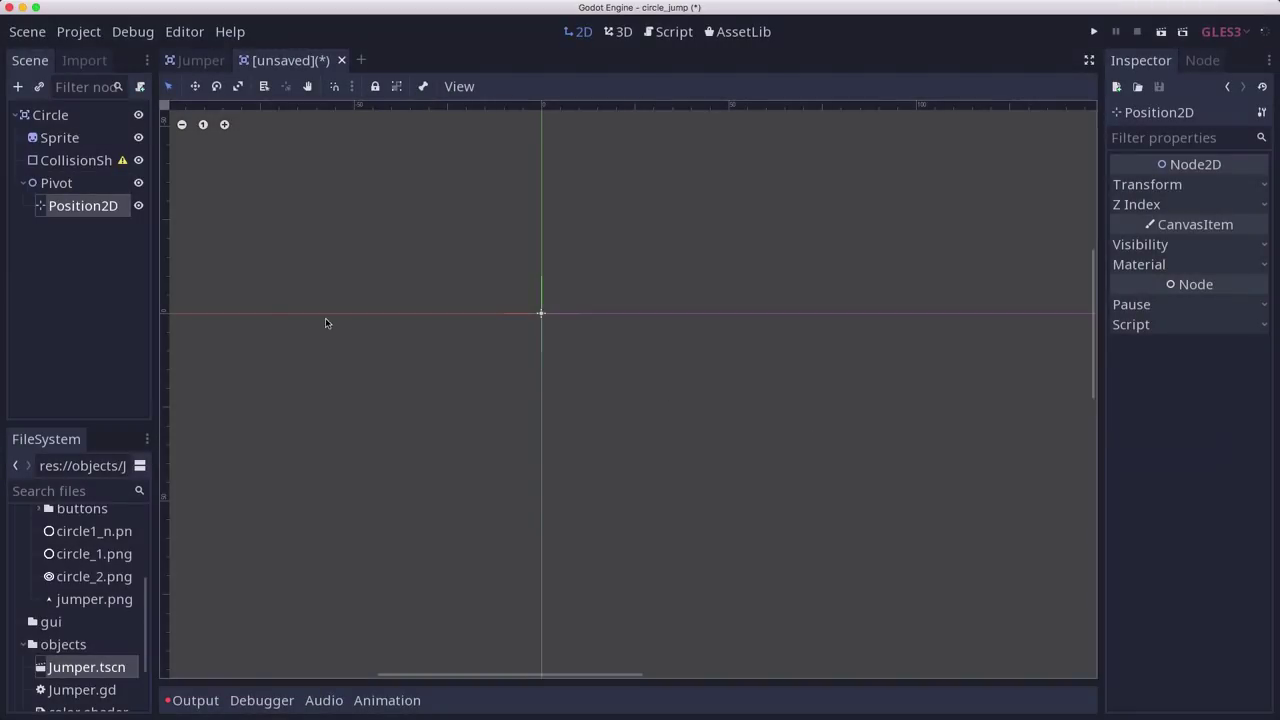
pyautogui.doubleClick(108, 209)
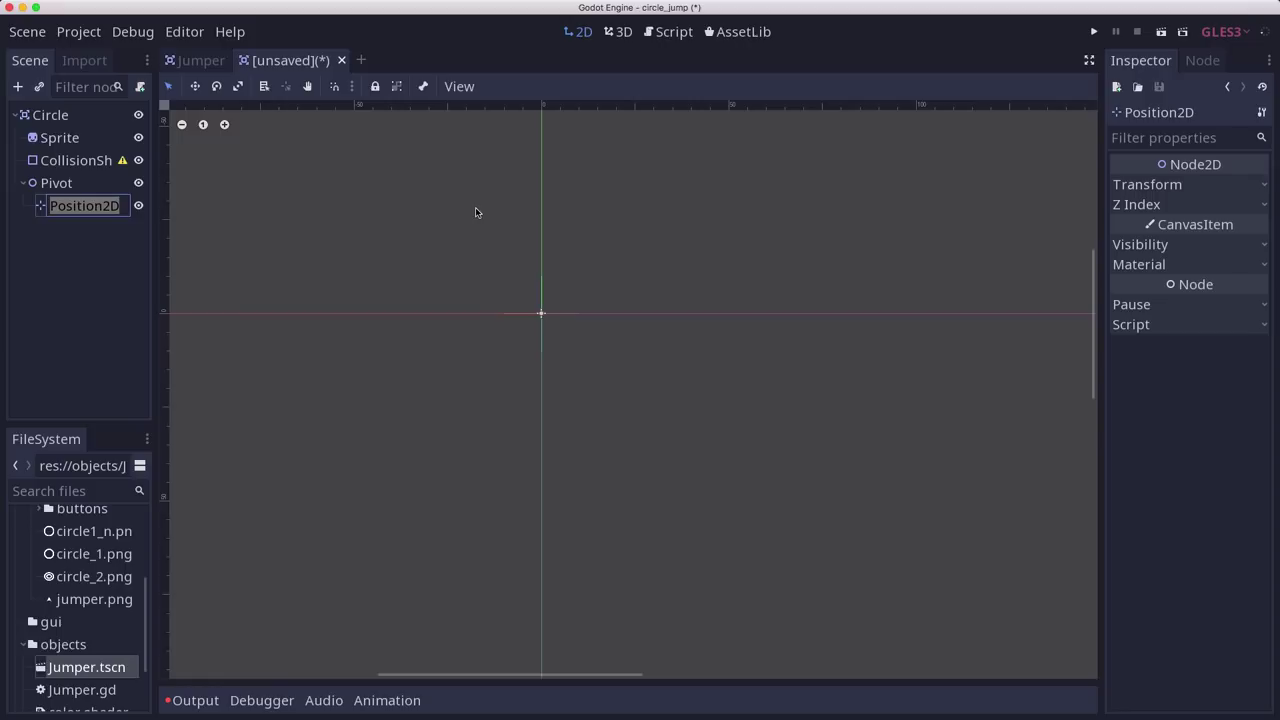
pyautogui.write('OrbitPosi')
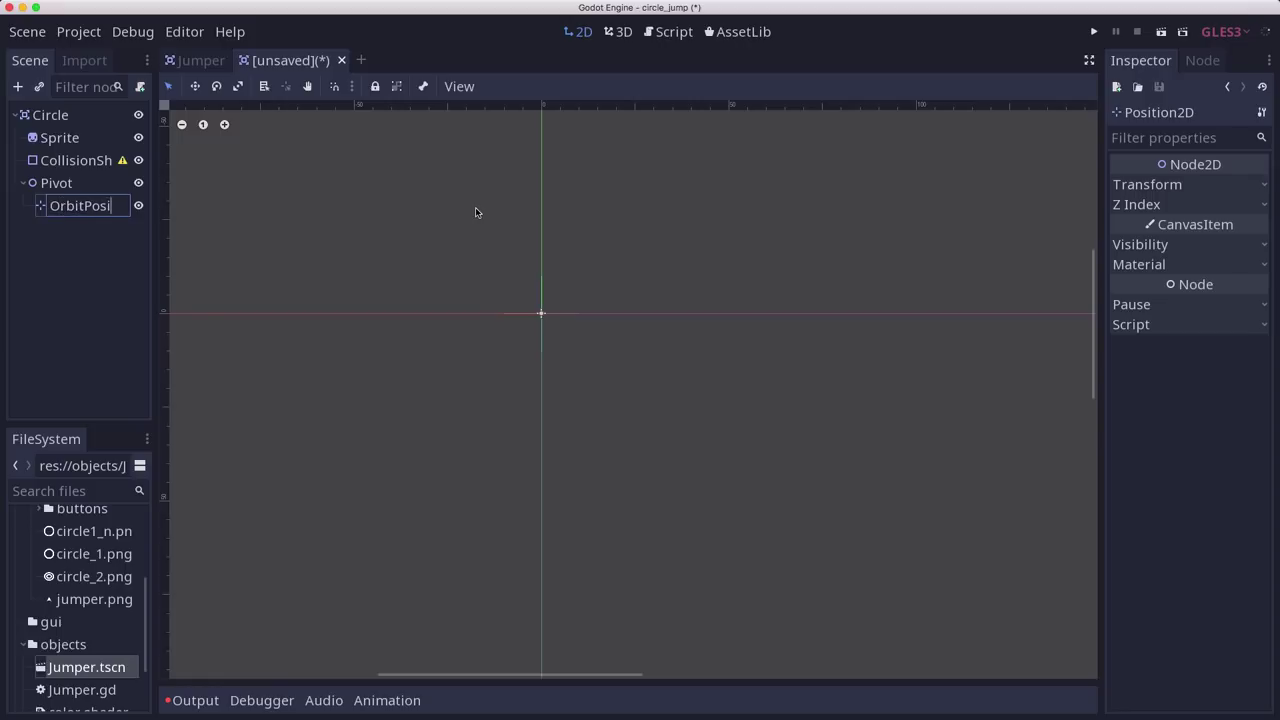
pyautogui.write('tion')
pyautogui.press('Return')
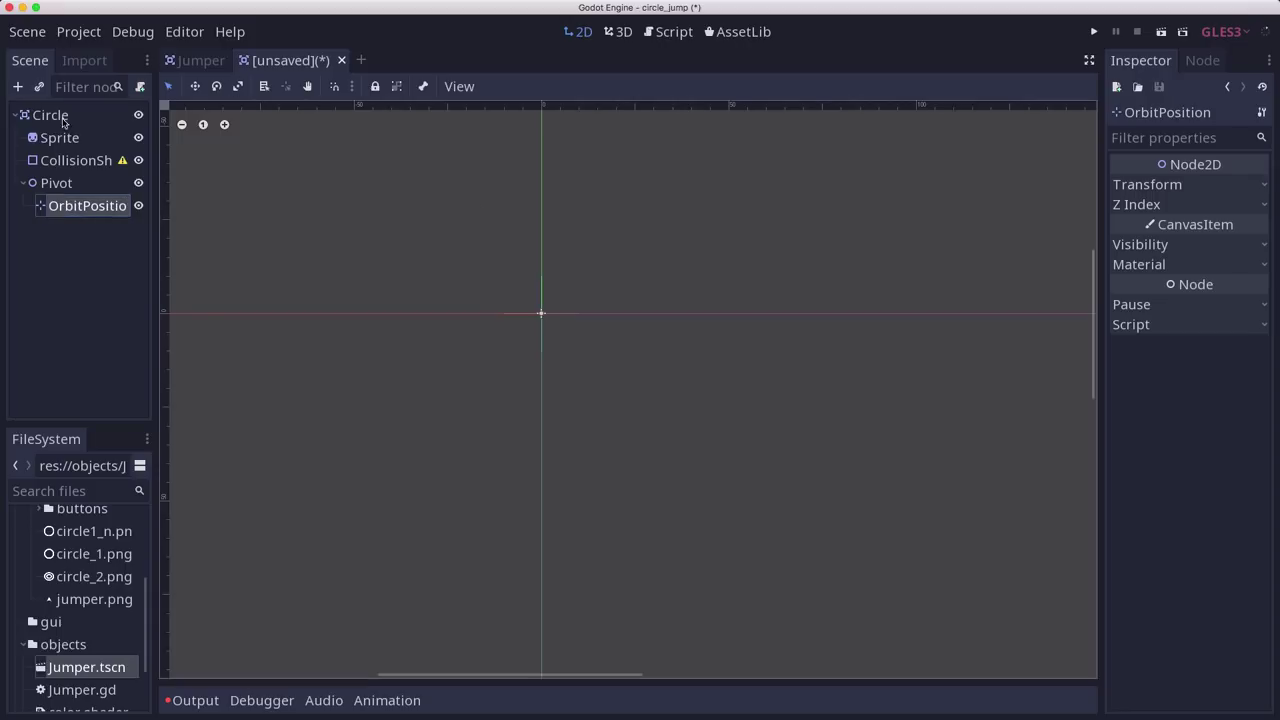
# Assign circle1_n.png as the Circle Sprite's texture.
pyautogui.click(60, 138)
pyautogui.scroll(1, 92, 560)
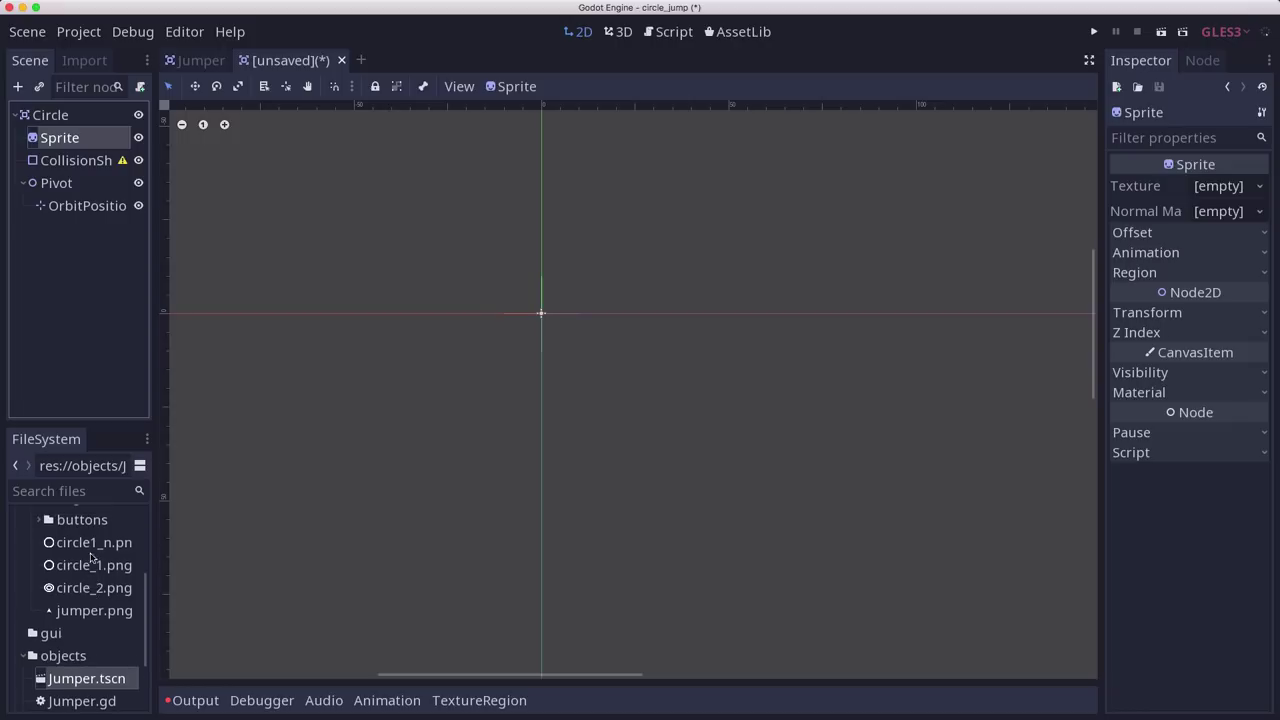
pyautogui.moveTo(90, 545); pyautogui.dragTo(1234, 188)
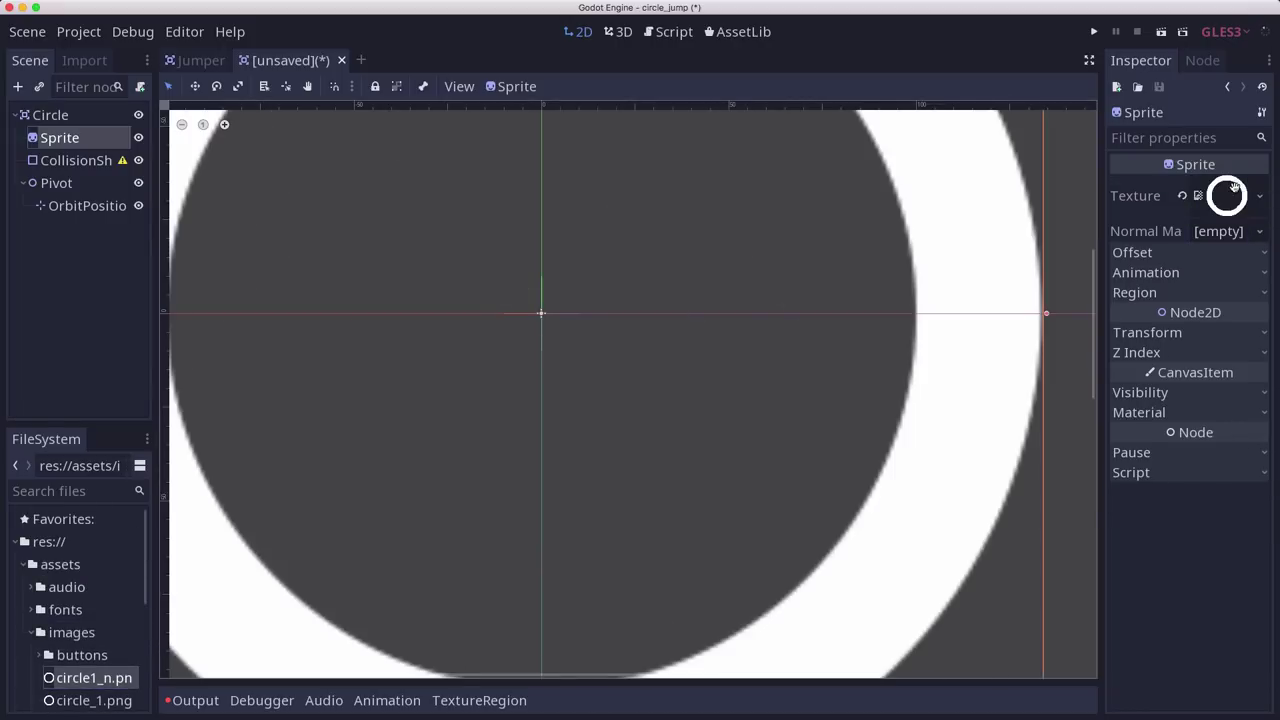
pyautogui.scroll(-2, 694, 420)
pyautogui.scroll(-2, 666, 363)
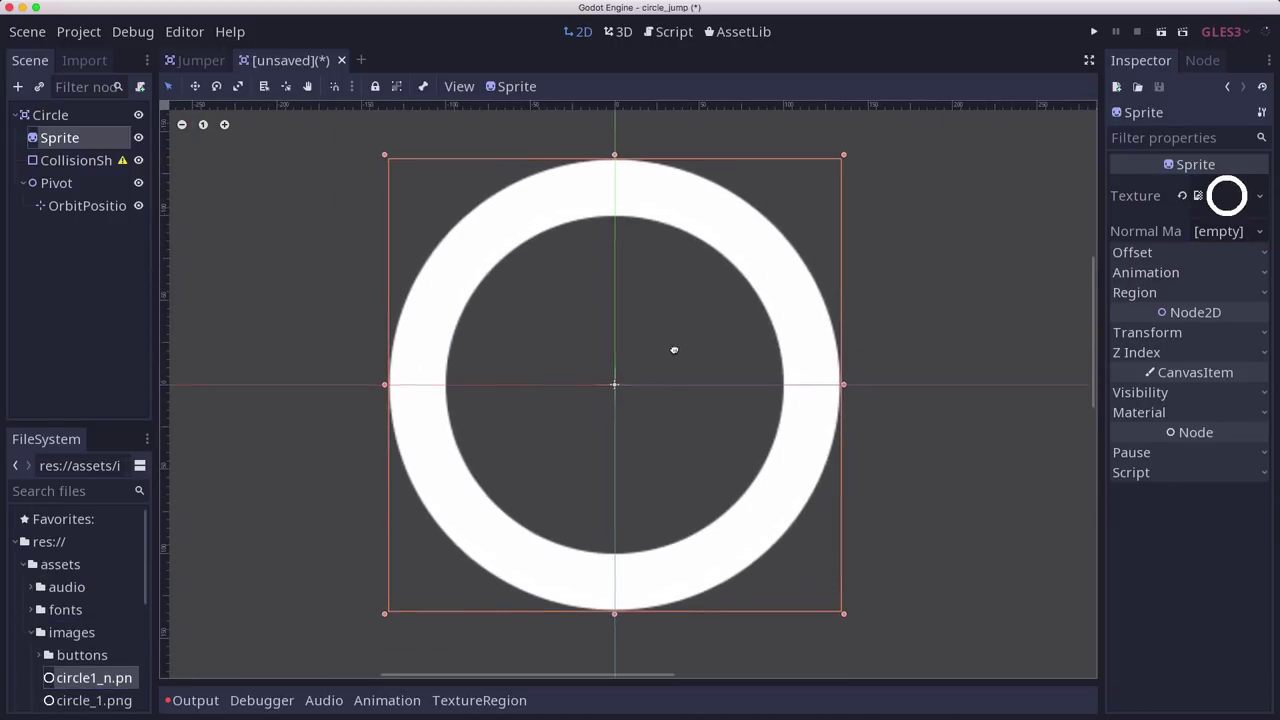
pyautogui.scroll(-1, 674, 350)
# Give CollisionShape2D a new CircleShape2D sized to the ring's outer edge.
pyautogui.click(77, 162)
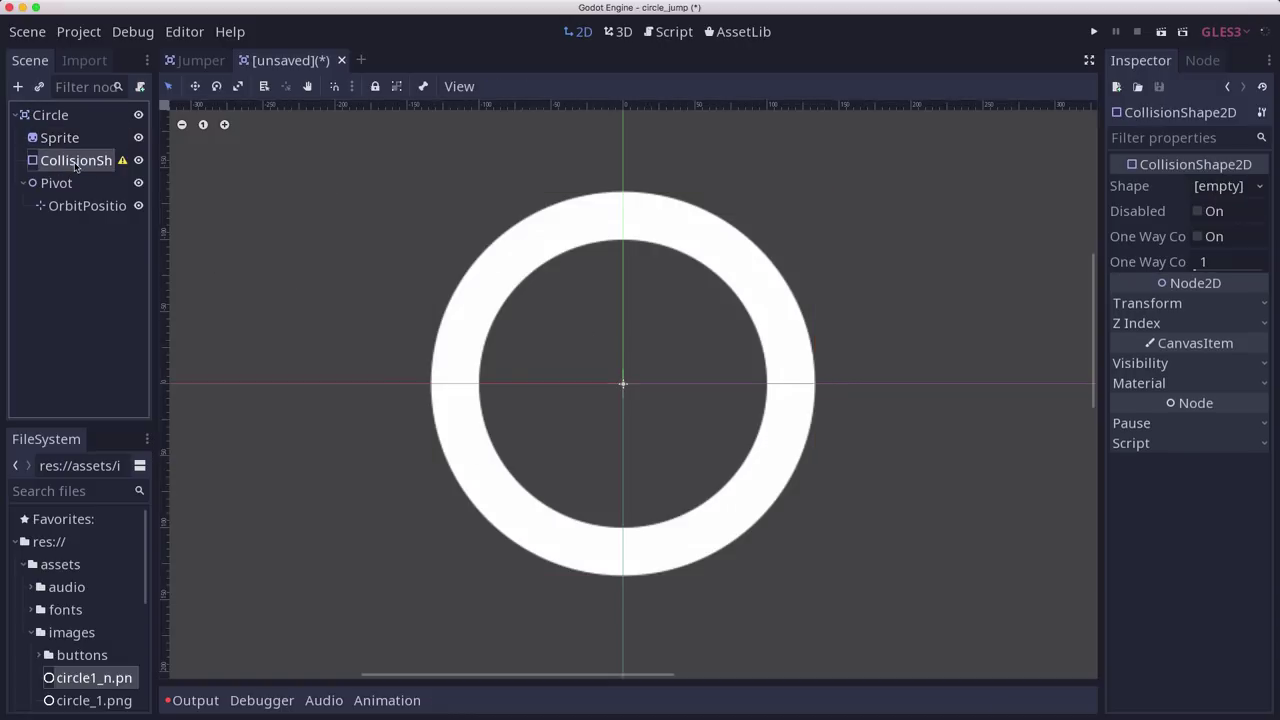
pyautogui.click(1258, 188)
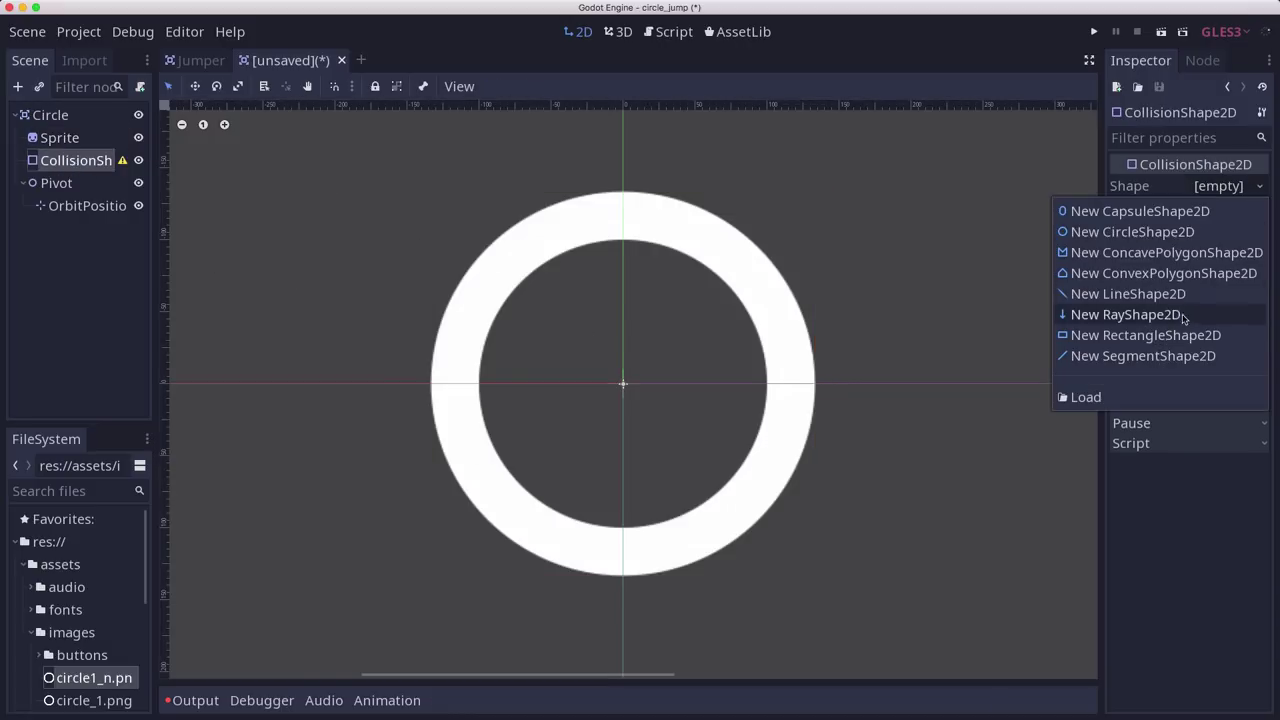
pyautogui.click(1131, 233)
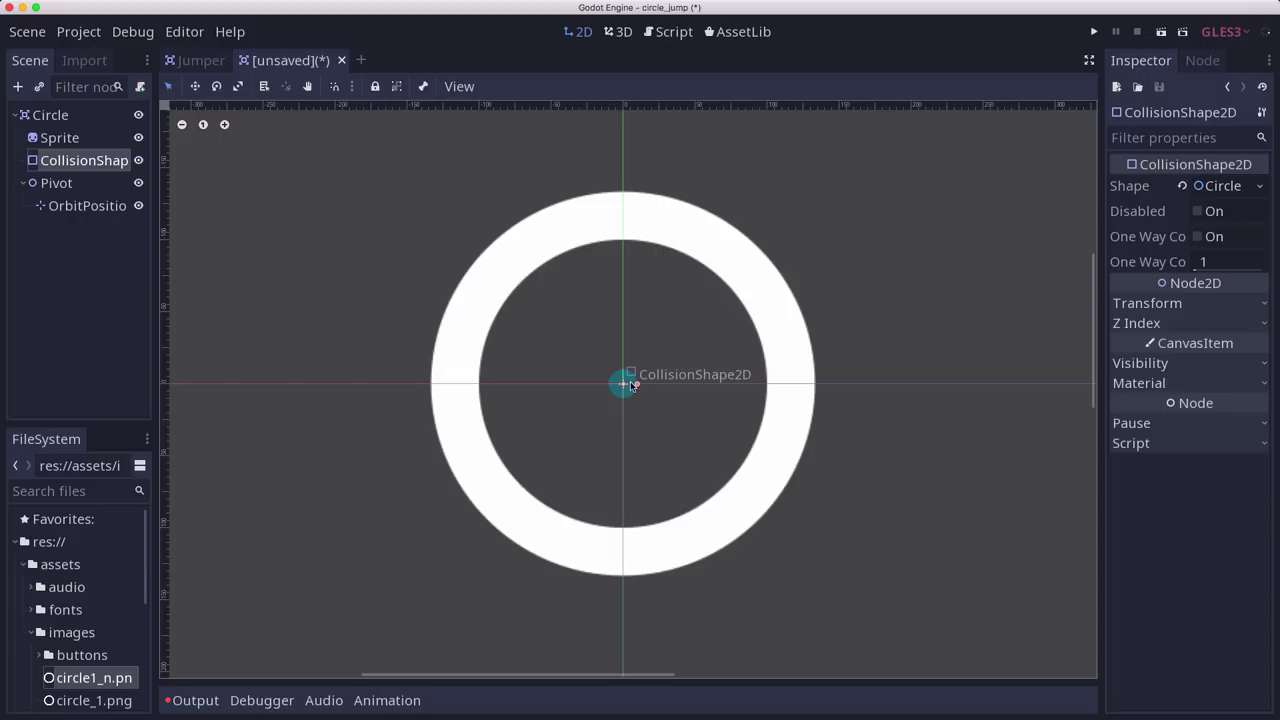
pyautogui.moveTo(636, 386)
pyautogui.mouseDown()
pyautogui.moveTo(852, 393)
pyautogui.moveTo(813, 396)
pyautogui.mouseUp()
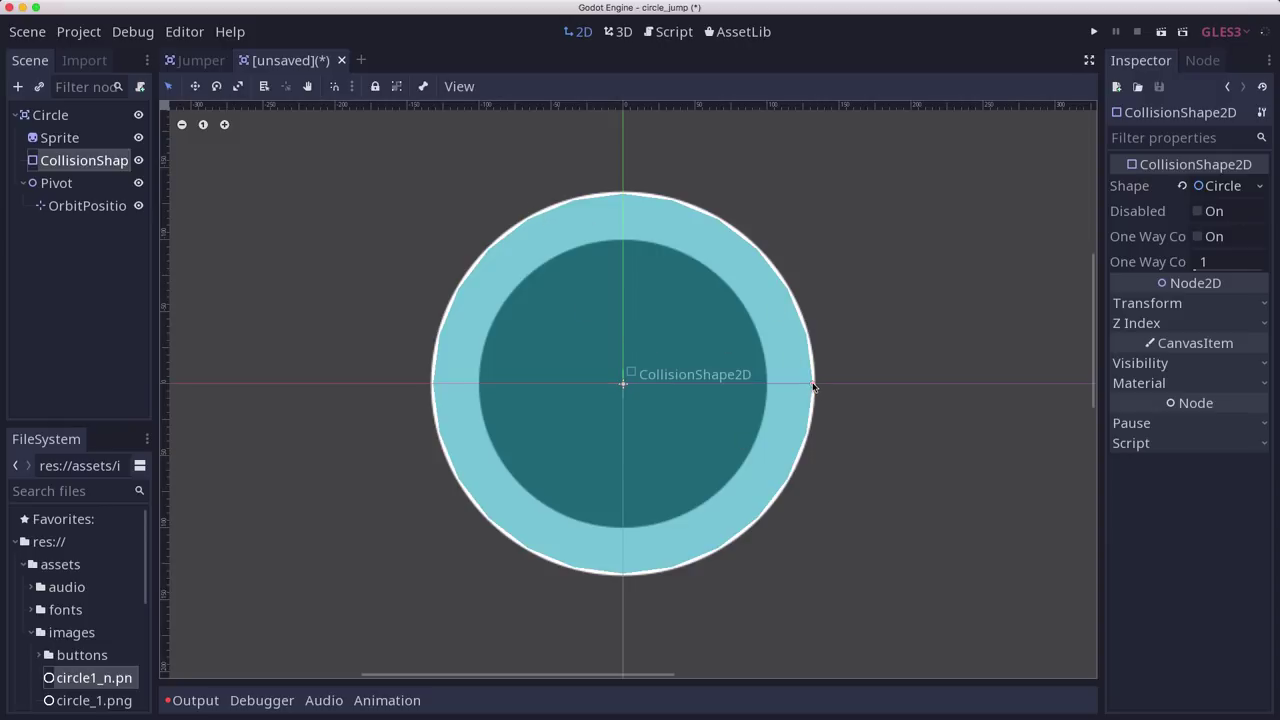
pyautogui.moveTo(813, 386); pyautogui.dragTo(808, 391)
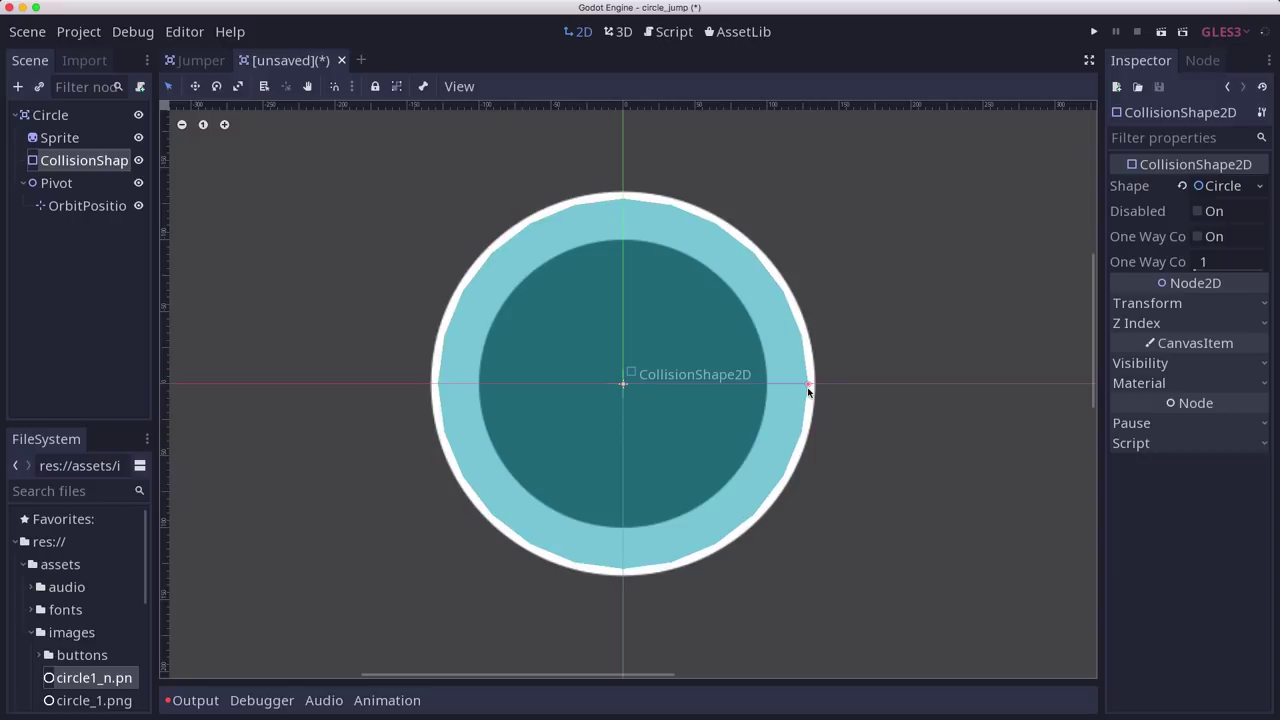
pyautogui.click(72, 188)
pyautogui.click(78, 210)
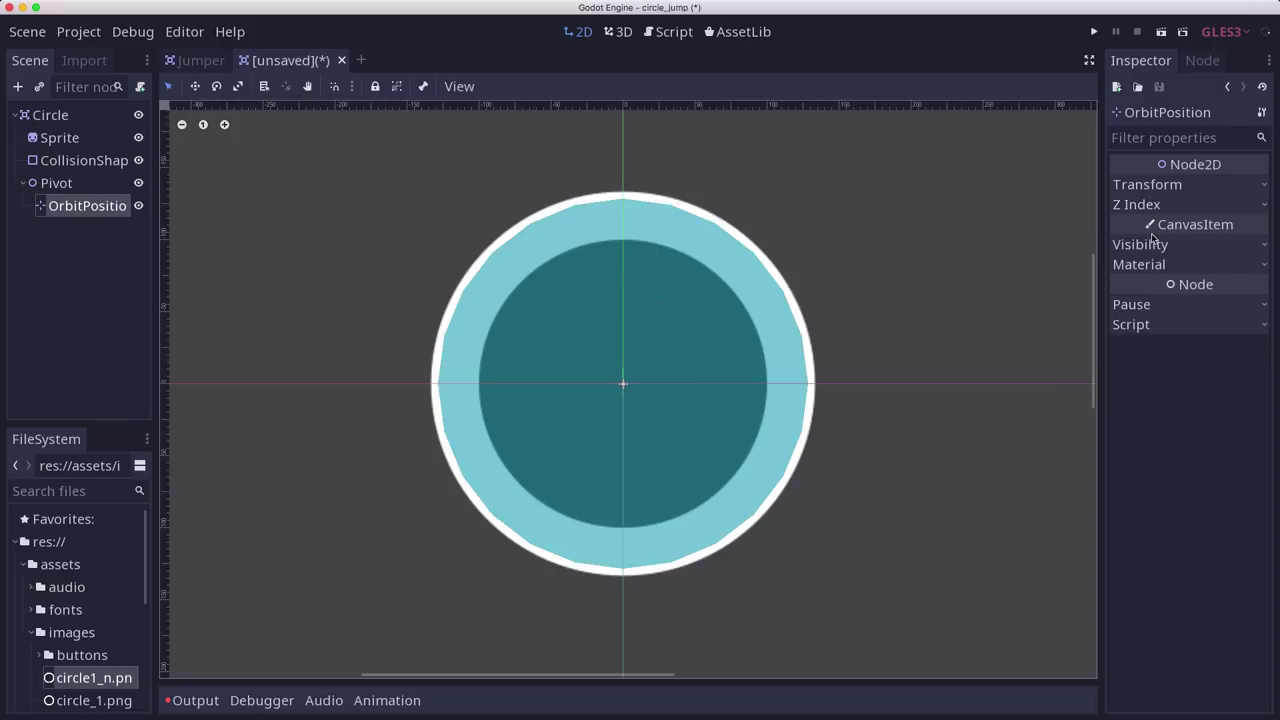
# Set OrbitPosition's x position to 150, then test-rotate Pivot to swing it around.
pyautogui.click(1174, 189)
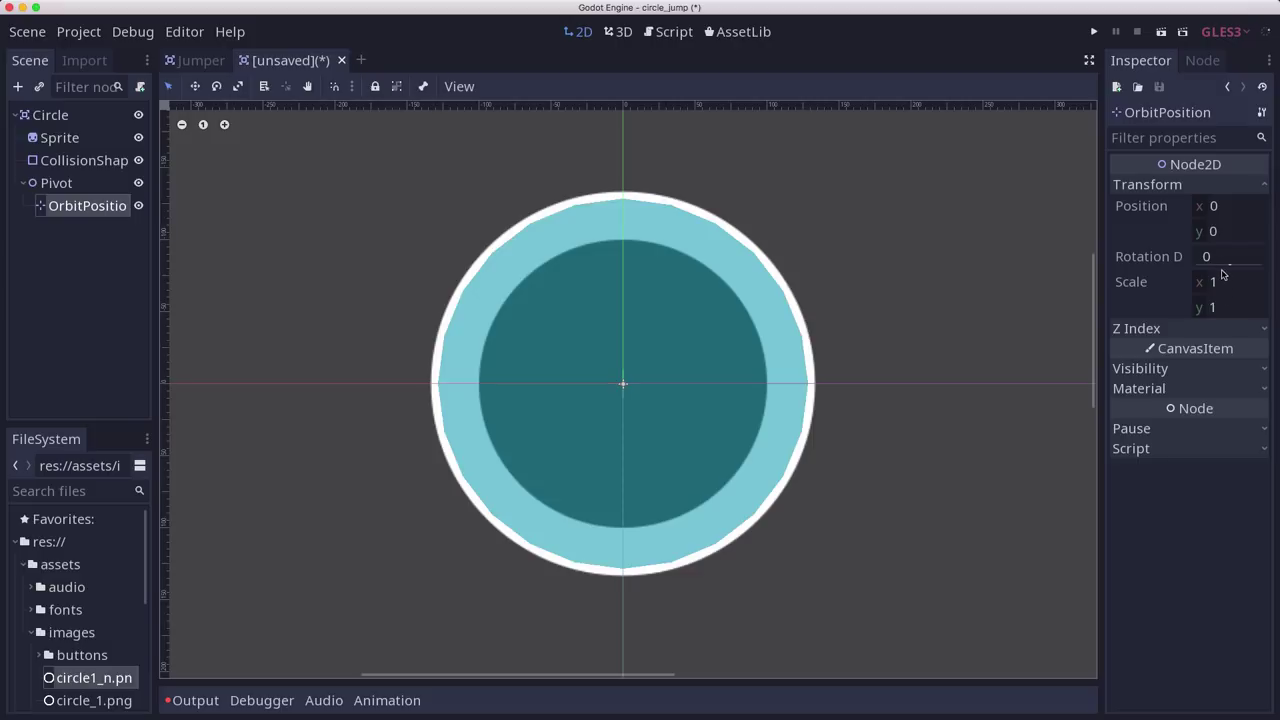
pyautogui.click(1216, 207)
pyautogui.write('1')
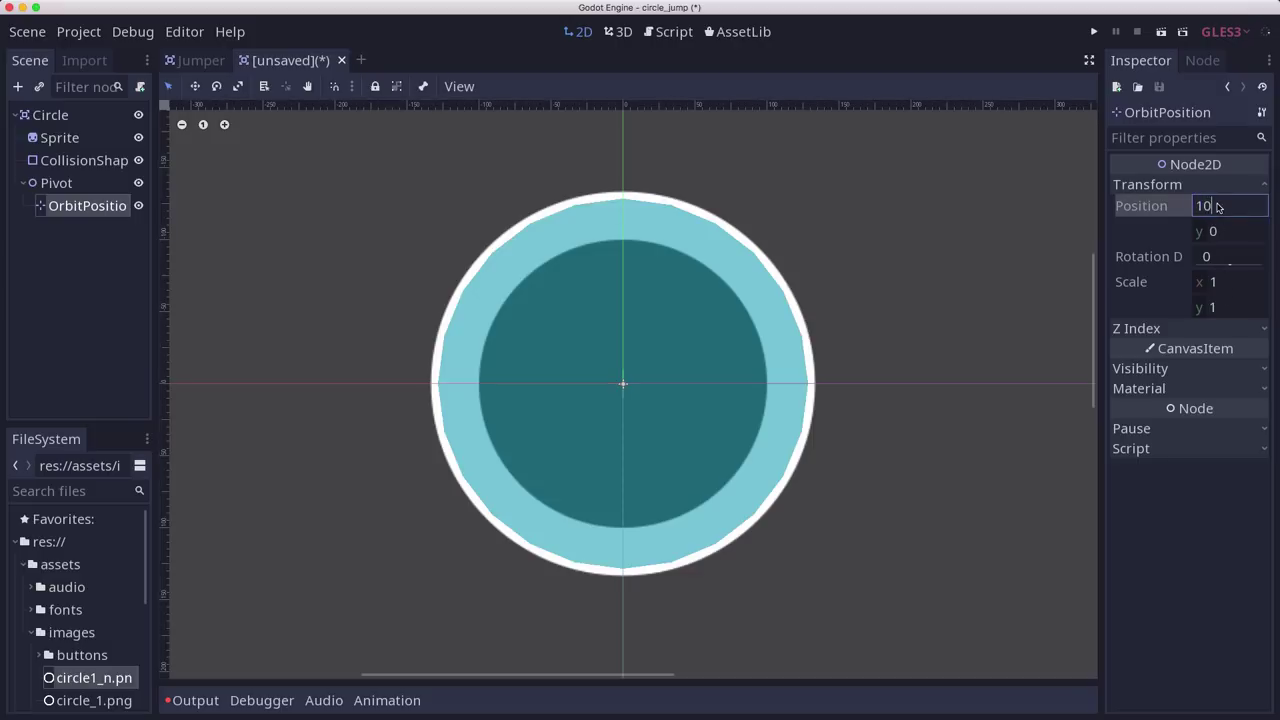
pyautogui.write('0')
pyautogui.press('Return')
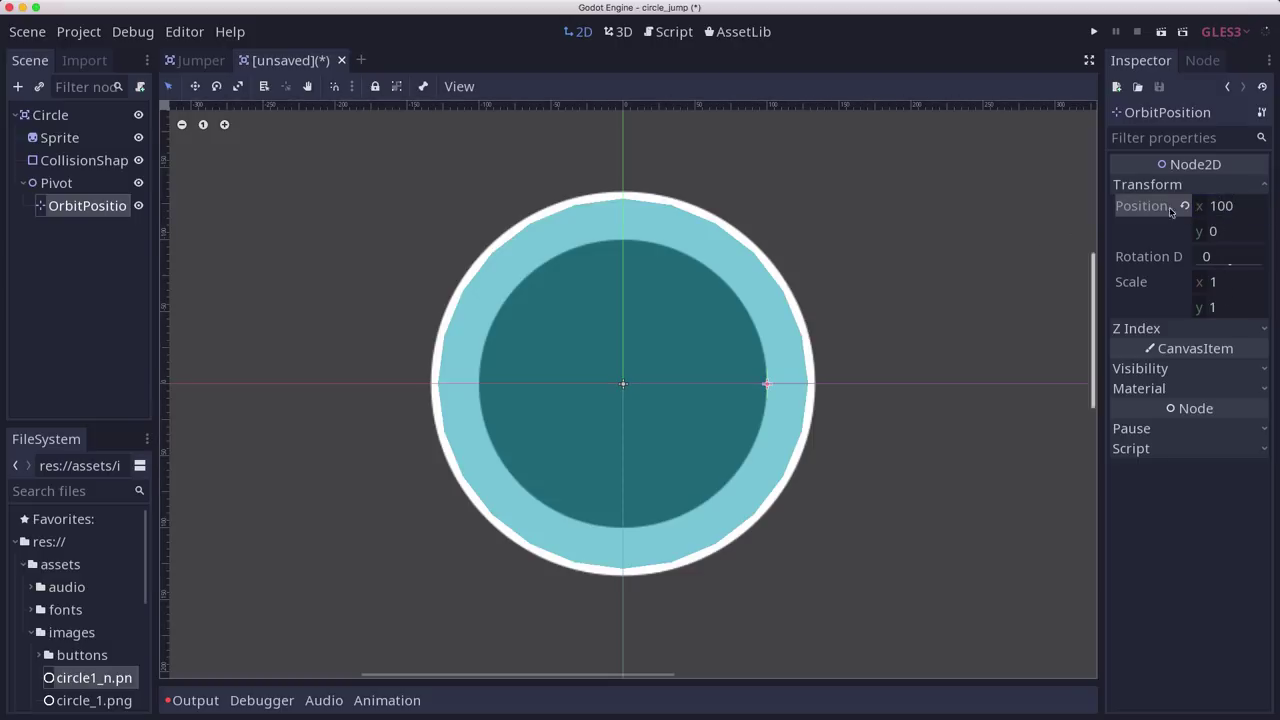
pyautogui.click(1238, 203)
pyautogui.write('150')
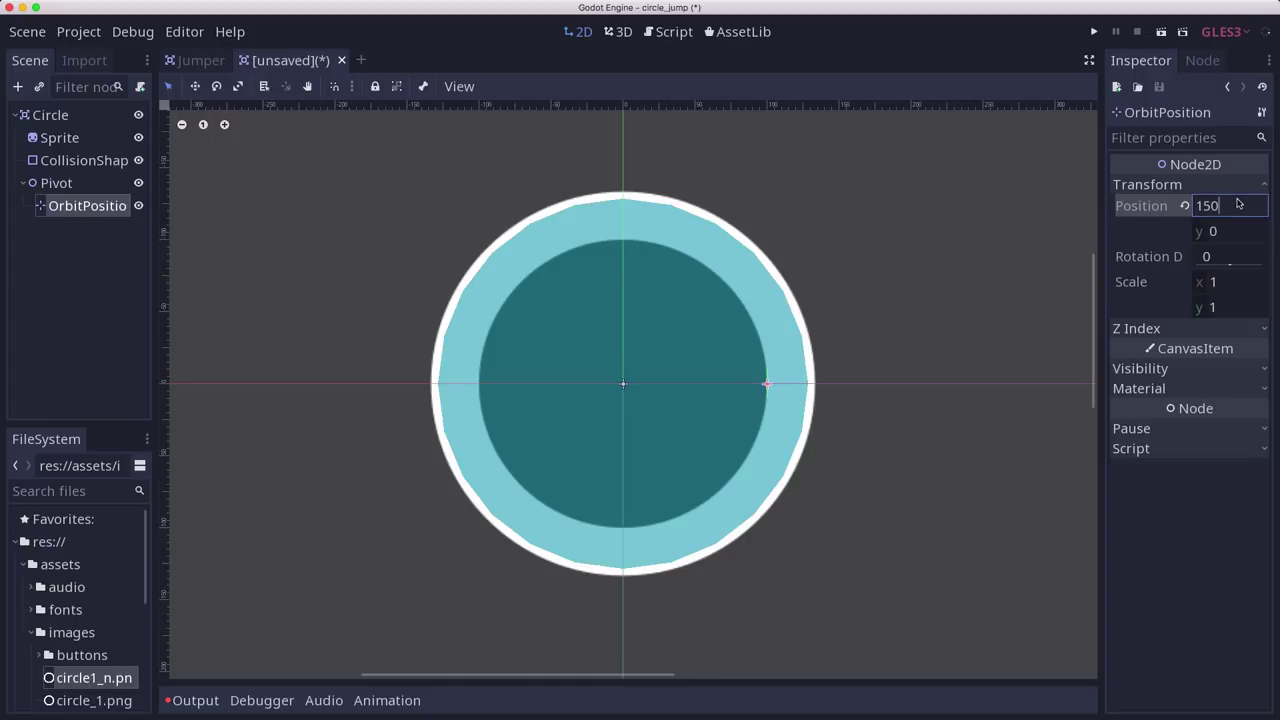
pyautogui.press('Return')
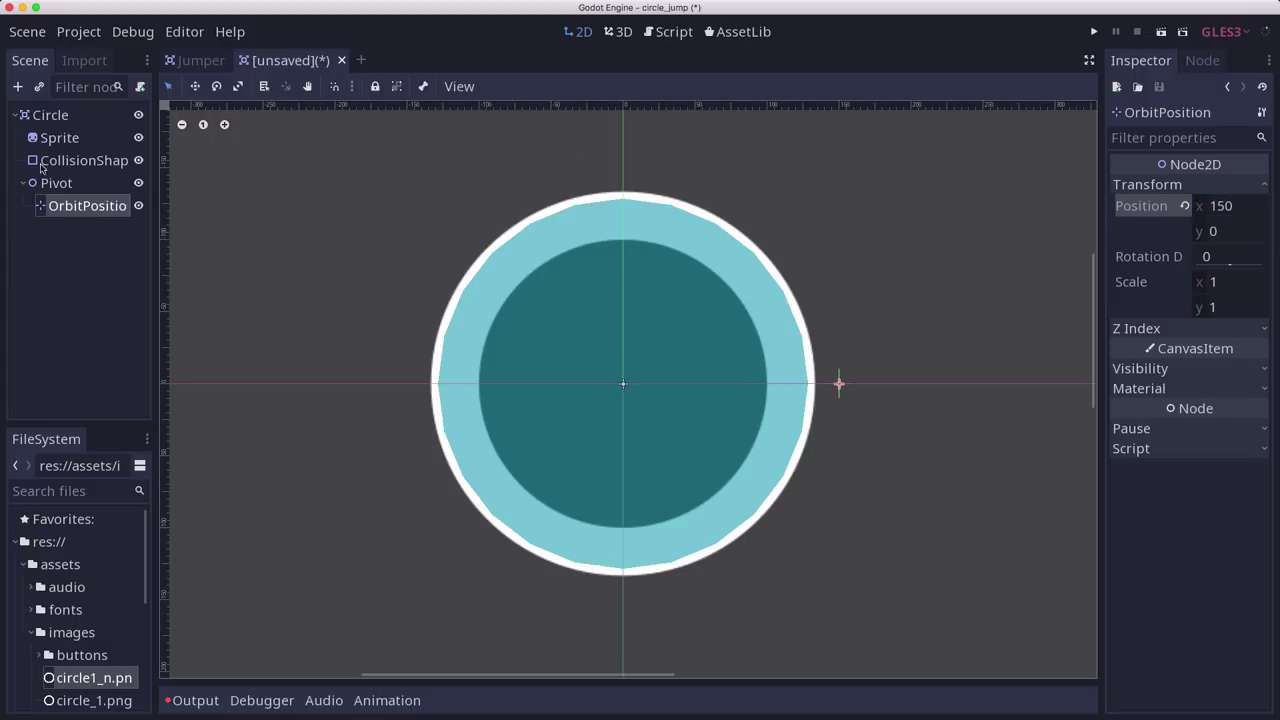
pyautogui.click(60, 183)
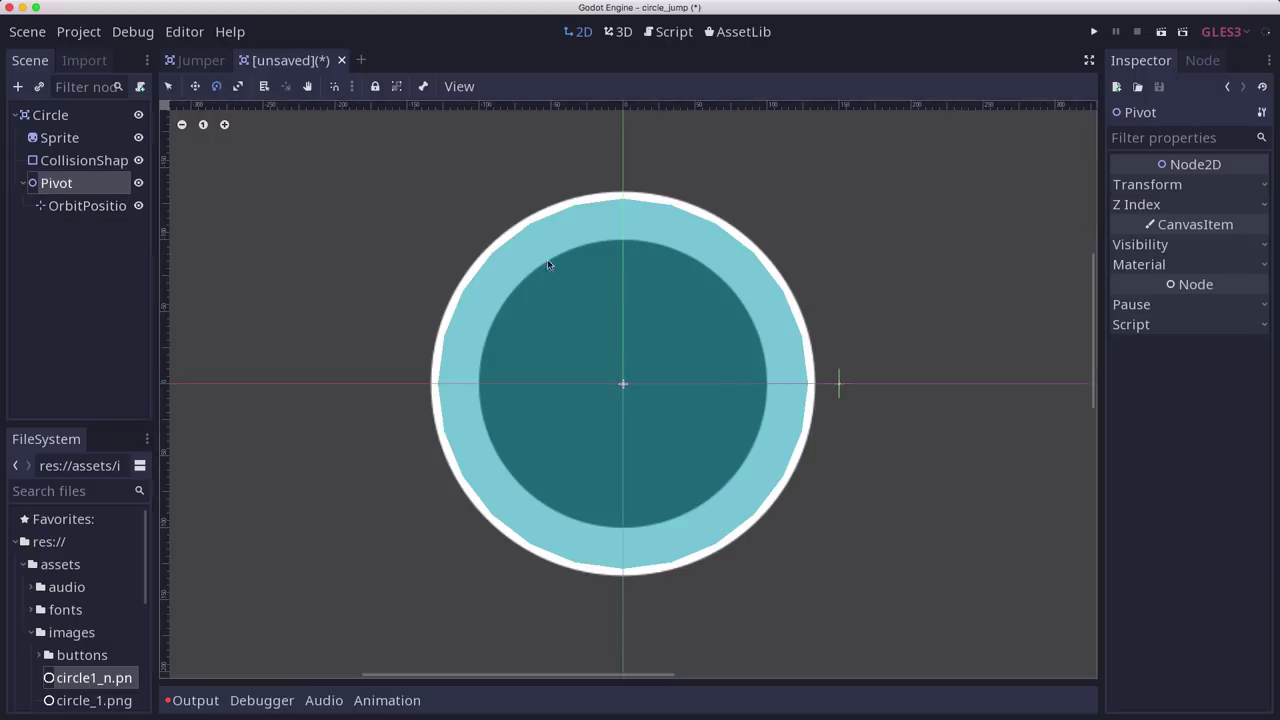
pyautogui.moveTo(547, 264)
pyautogui.mouseDown()
pyautogui.moveTo(691, 413)
pyautogui.moveTo(575, 402)
pyautogui.moveTo(540, 349)
pyautogui.moveTo(571, 449)
pyautogui.moveTo(734, 446)
pyautogui.moveTo(720, 300)
pyautogui.moveTo(667, 430)
pyautogui.moveTo(540, 181)
pyautogui.moveTo(827, 314)
pyautogui.moveTo(705, 583)
pyautogui.moveTo(692, 422)
pyautogui.moveTo(705, 320)
pyautogui.moveTo(543, 286)
pyautogui.moveTo(586, 470)
pyautogui.moveTo(791, 397)
pyautogui.moveTo(800, 263)
pyautogui.moveTo(635, 440)
pyautogui.moveTo(727, 442)
pyautogui.mouseUp()
# Undo the last change and save the scene as Circle.tscn.
pyautogui.hotkey('ctrl', 'z')
pyautogui.hotkey('ctrl', 's')
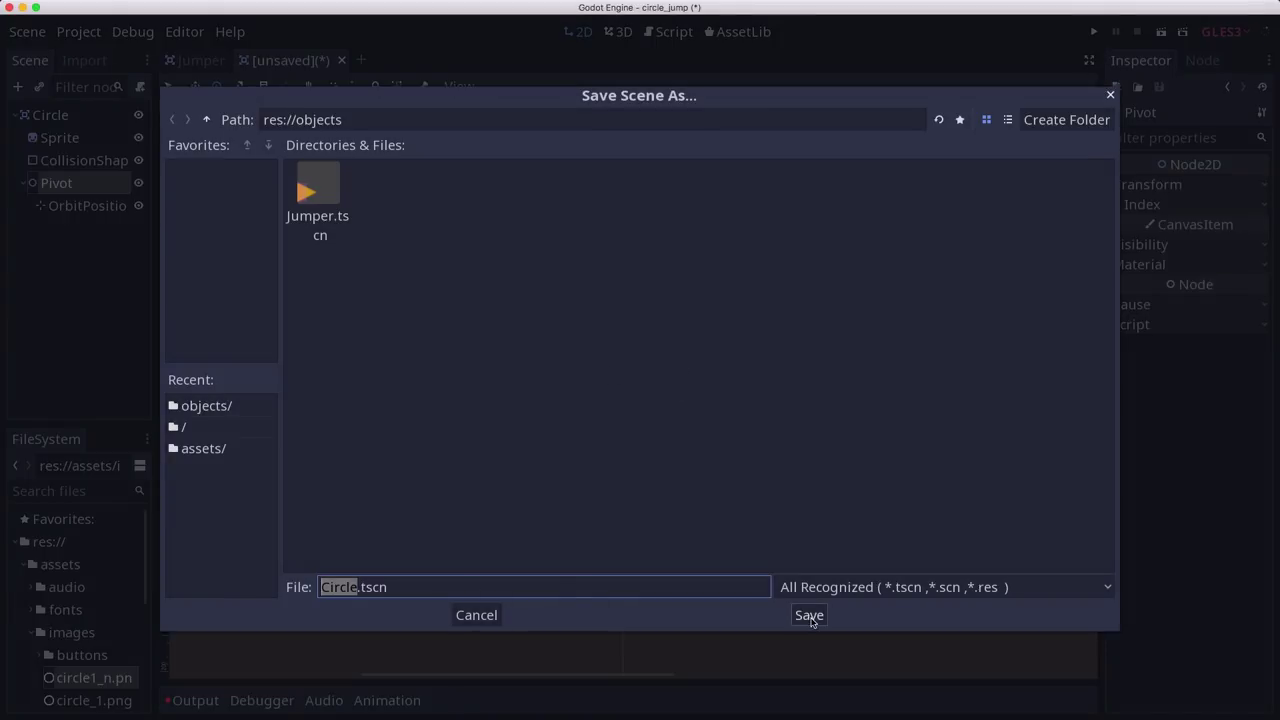
pyautogui.click(811, 619)
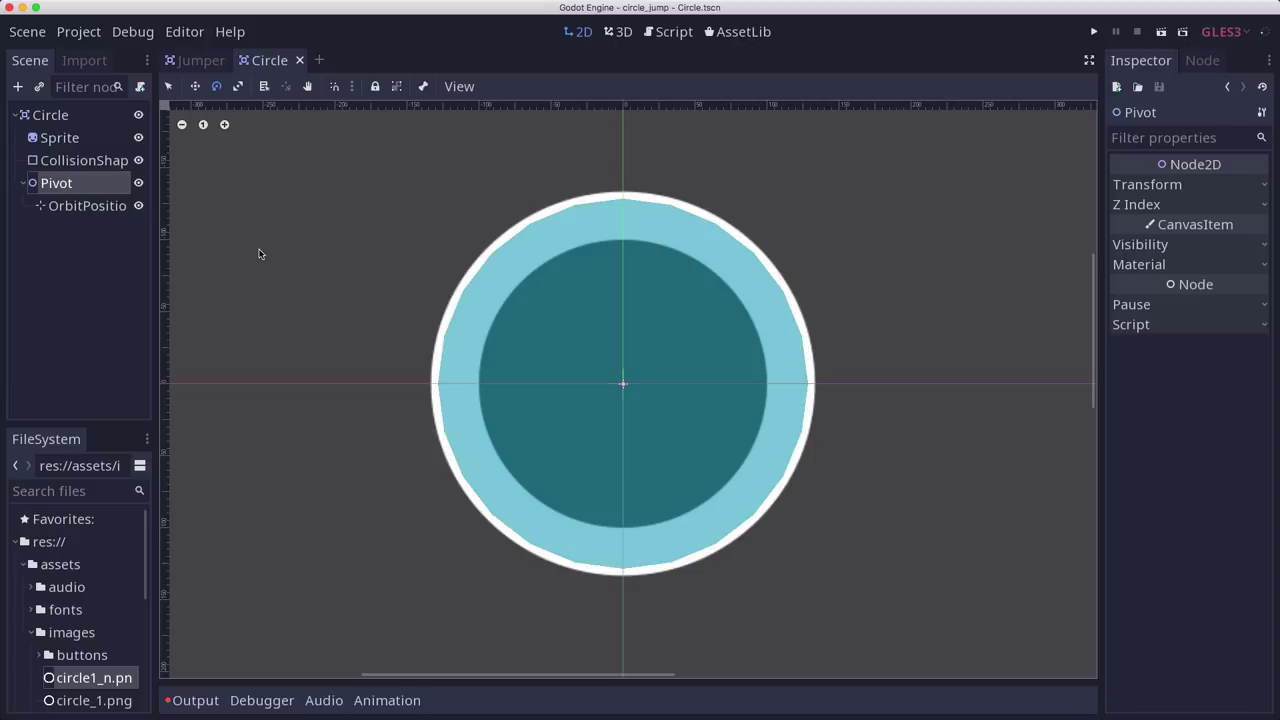
# Give the Sprite a new ShaderMaterial that loads objects/color.shader.
pyautogui.click(66, 140)
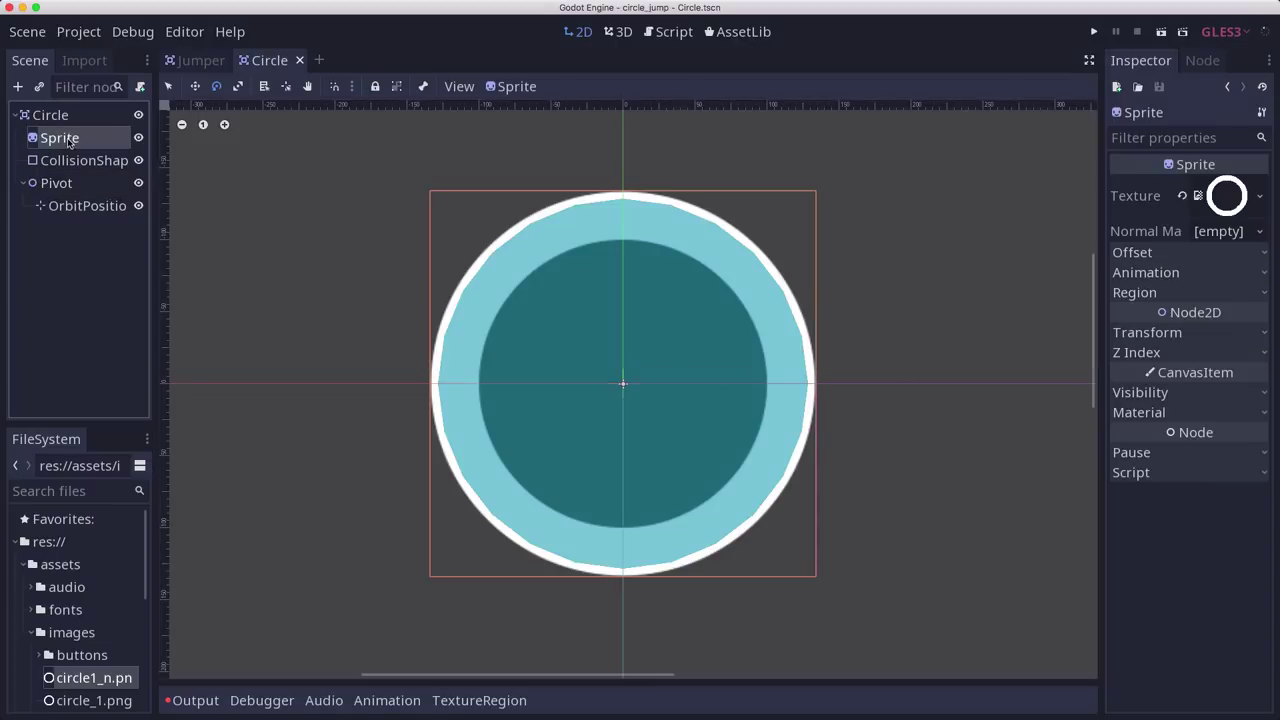
pyautogui.click(1193, 413)
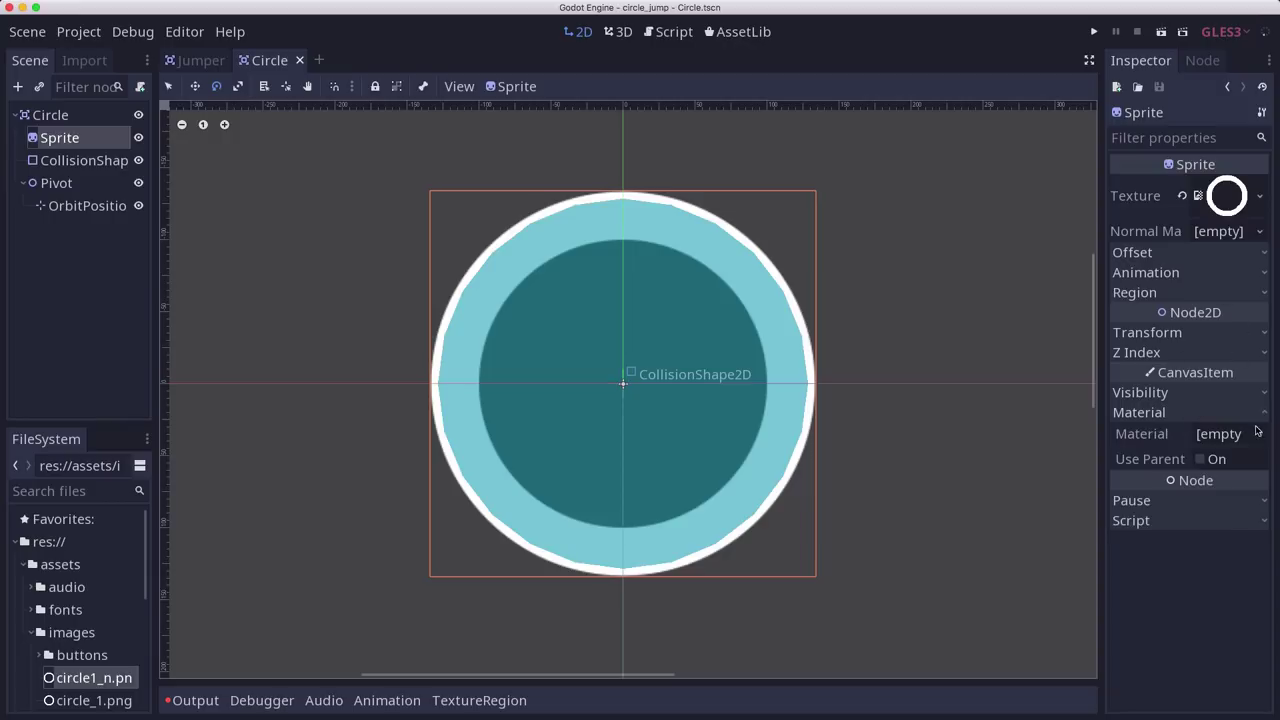
pyautogui.click(1259, 432)
pyautogui.click(1235, 456)
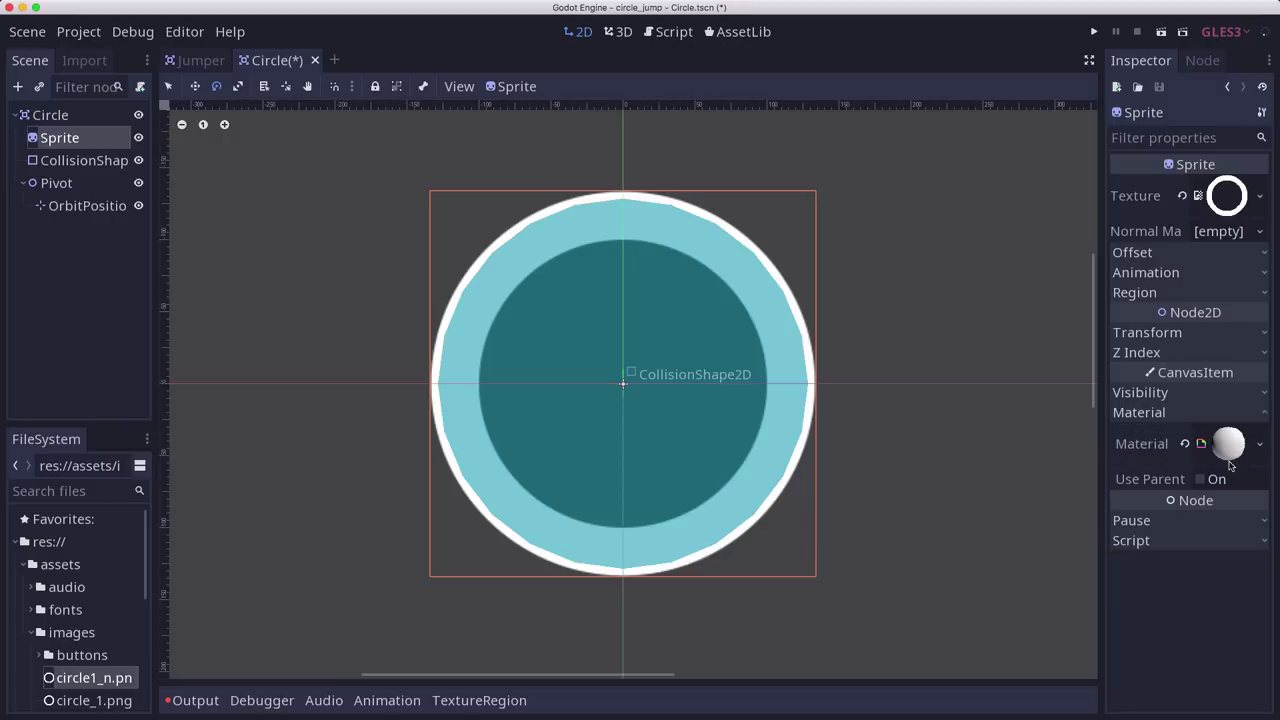
pyautogui.click(1250, 580)
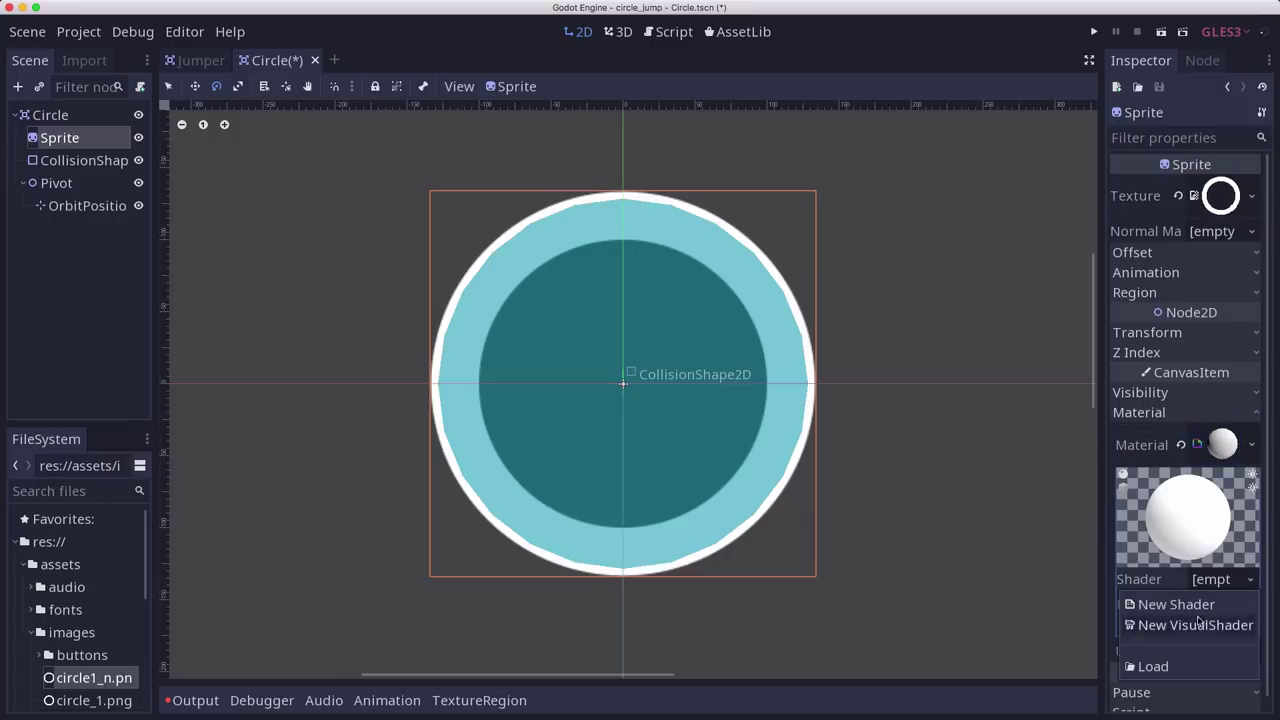
pyautogui.click(1173, 657)
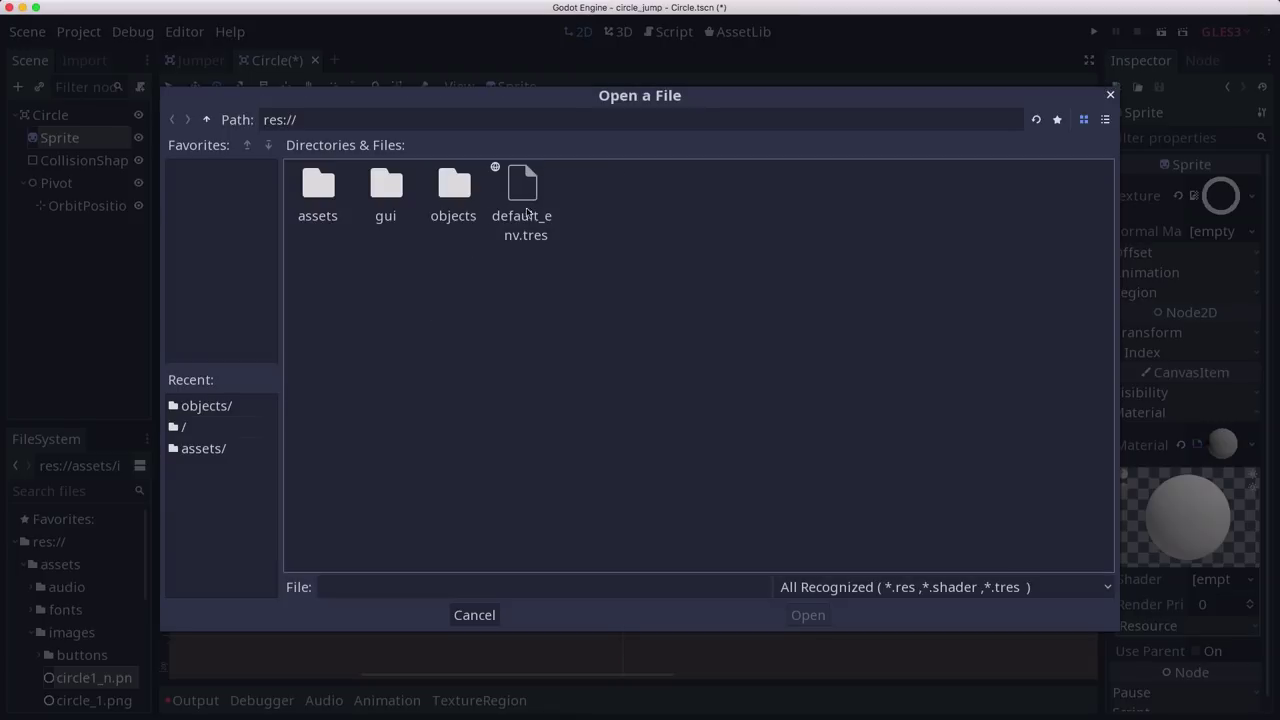
pyautogui.doubleClick(447, 219)
pyautogui.doubleClick(322, 205)
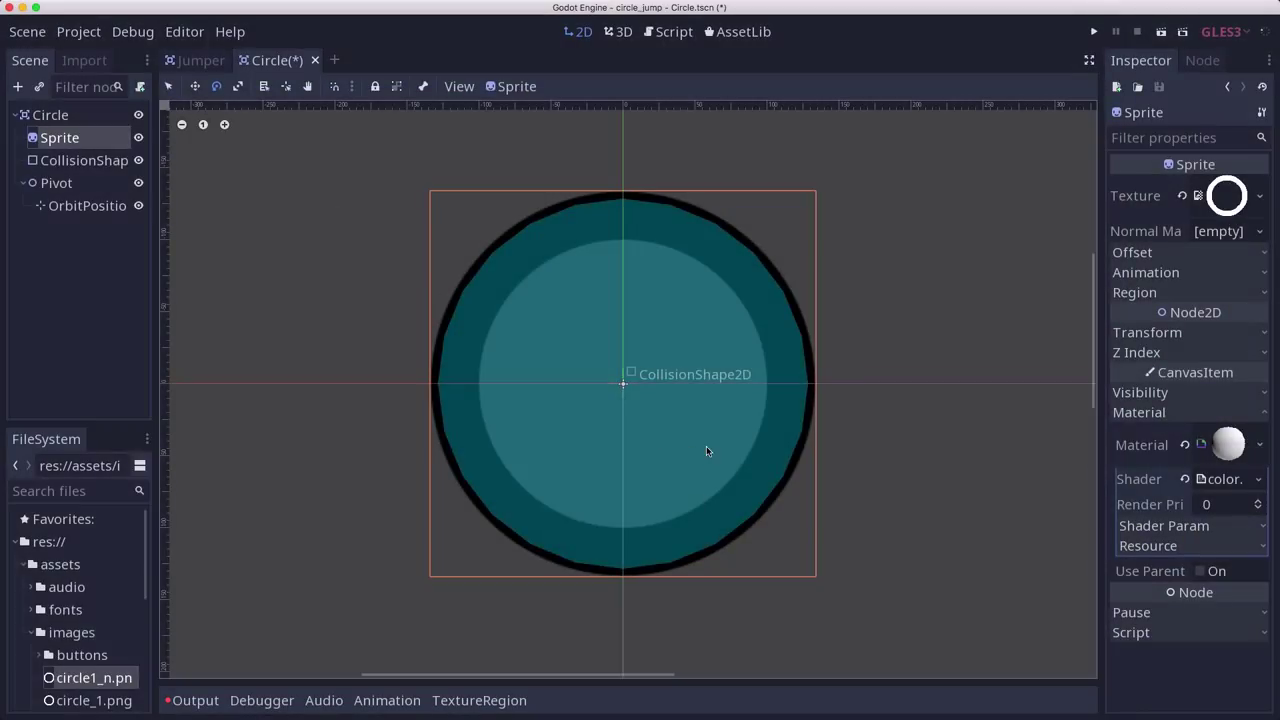
# Set the shader's Color parameter to bright green 44ff00.
pyautogui.click(1205, 527)
pyautogui.click(1225, 548)
pyautogui.click(1184, 276)
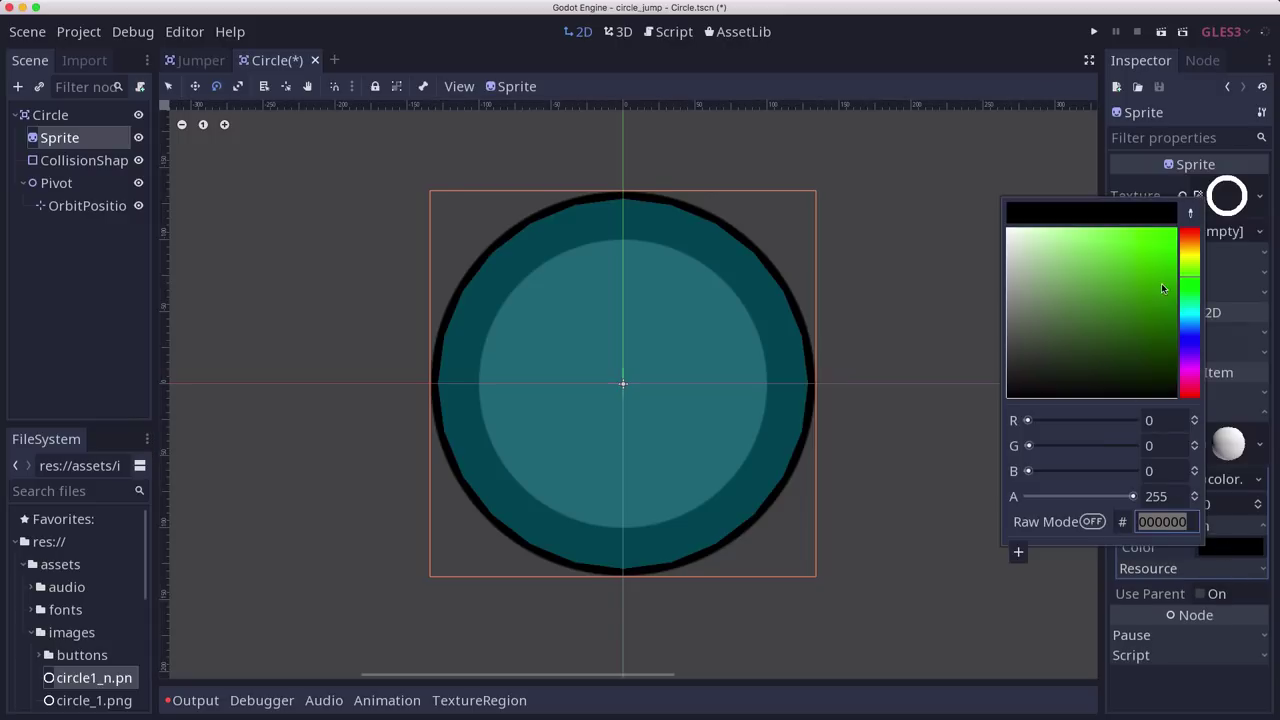
pyautogui.moveTo(1161, 283); pyautogui.dragTo(1177, 229)
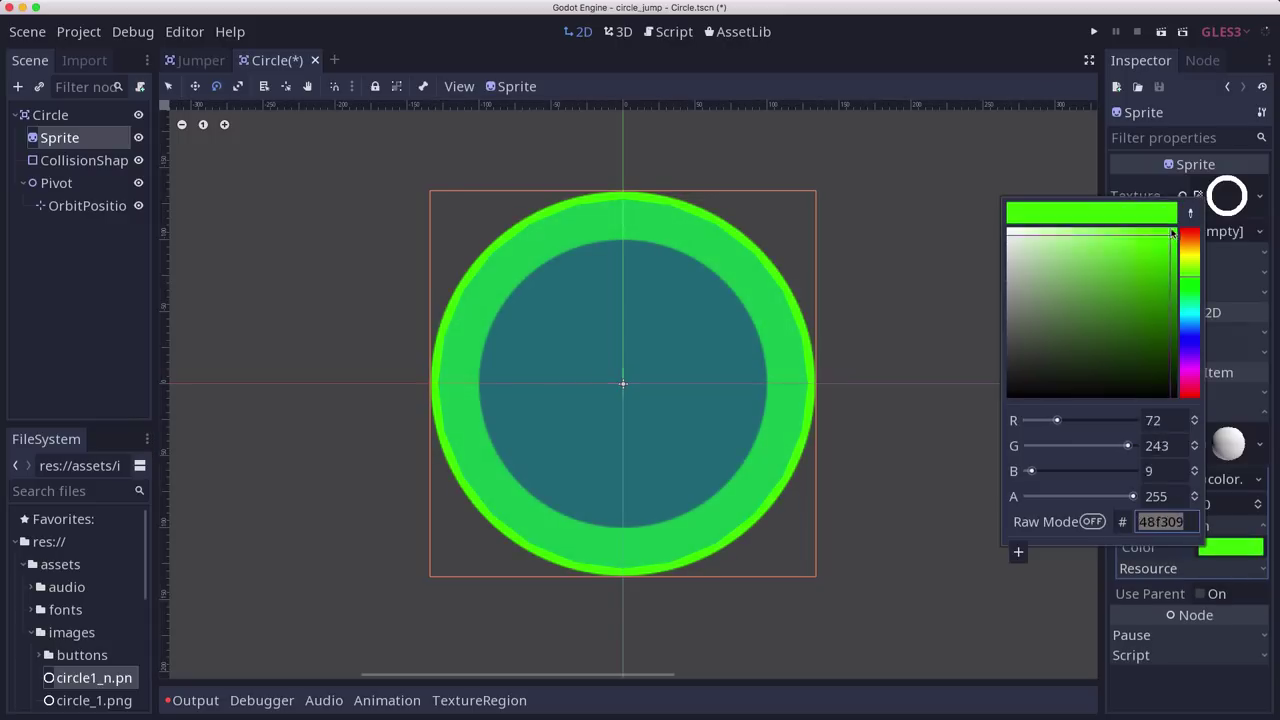
pyautogui.click(886, 344)
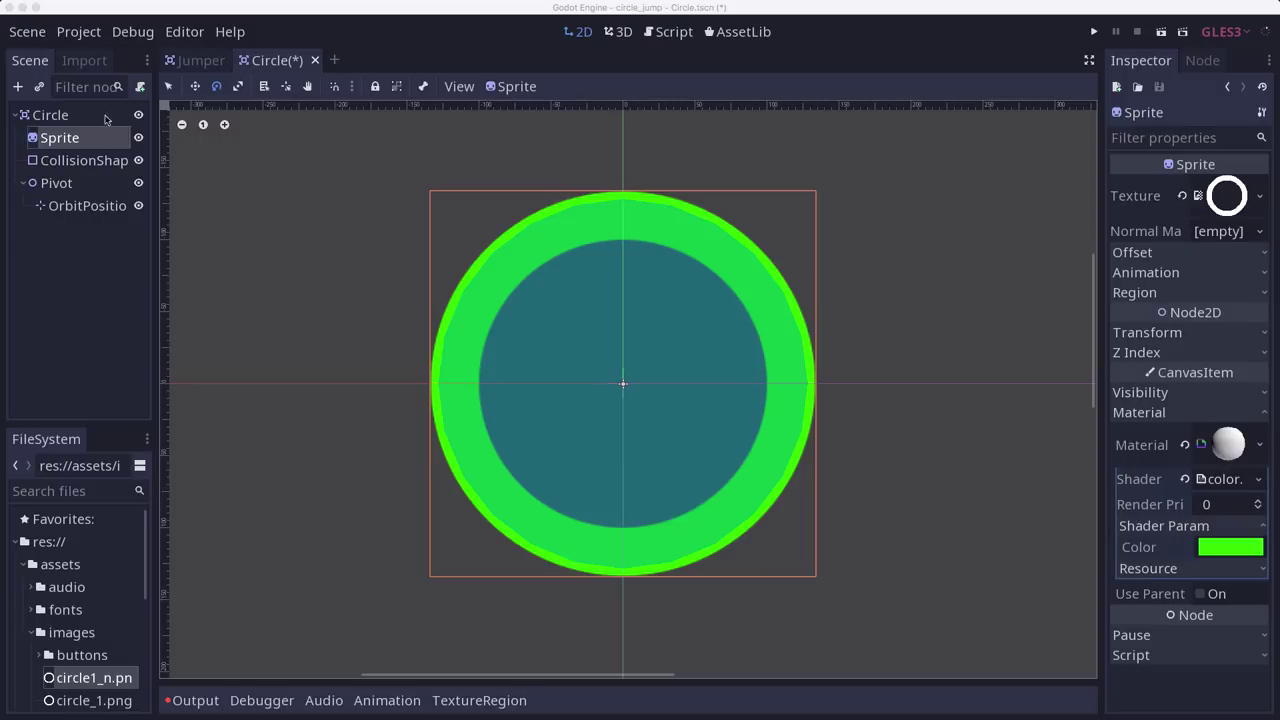
# Attach a new Circle.gd script to the Circle root node.
pyautogui.click(78, 118)
pyautogui.click(141, 89)
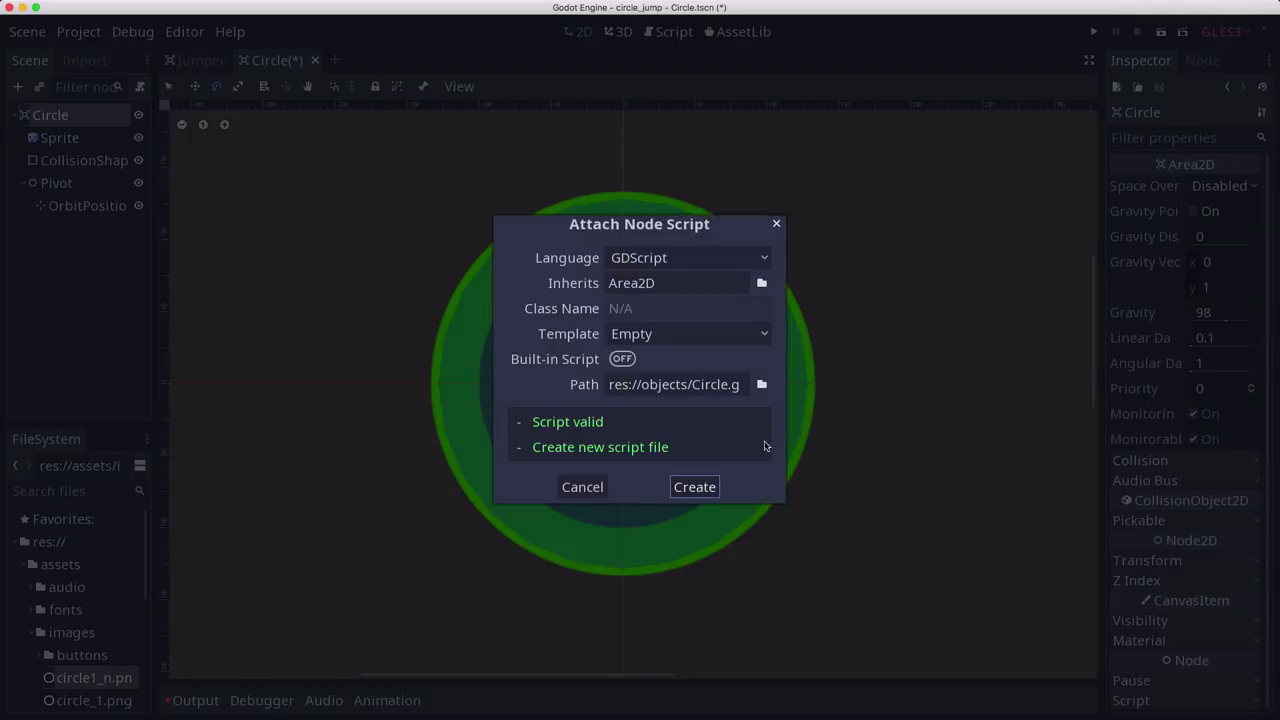
pyautogui.click(709, 490)
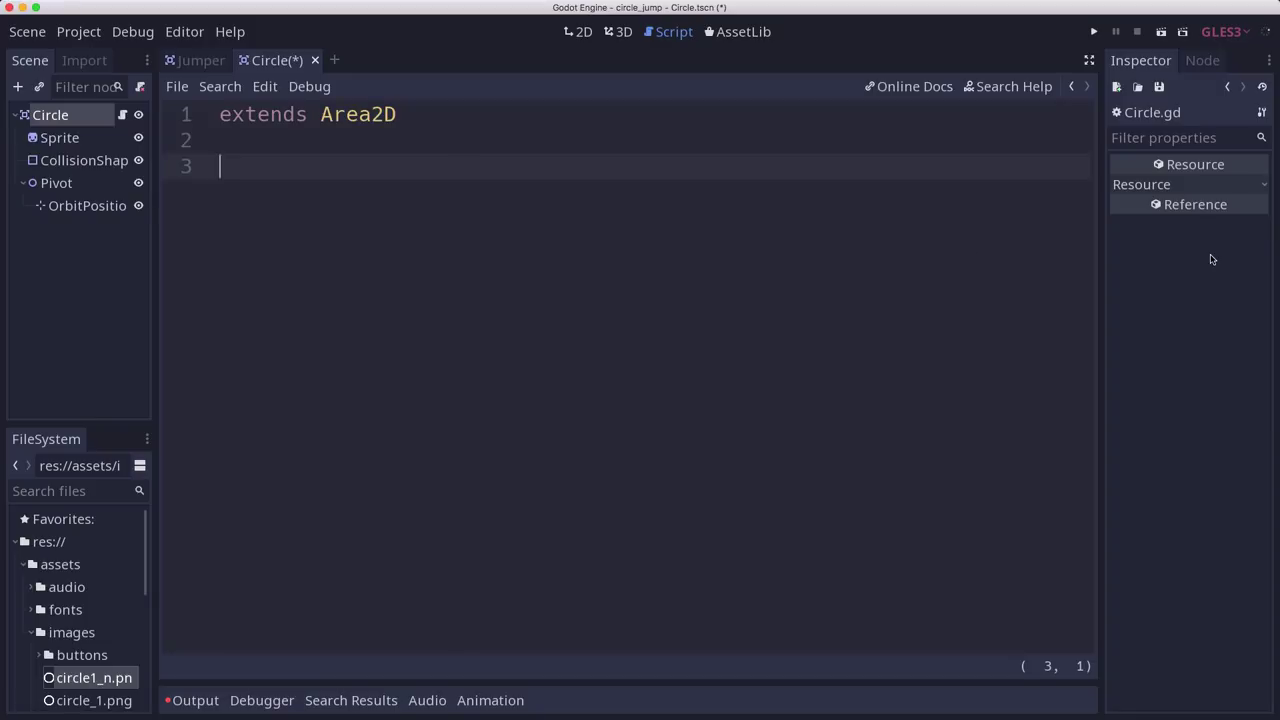
# Declare onready orbit_position = $Pivot/OrbitPosition, radius = 100 and rotation_speed = PI.
pyautogui.write('onready var ')
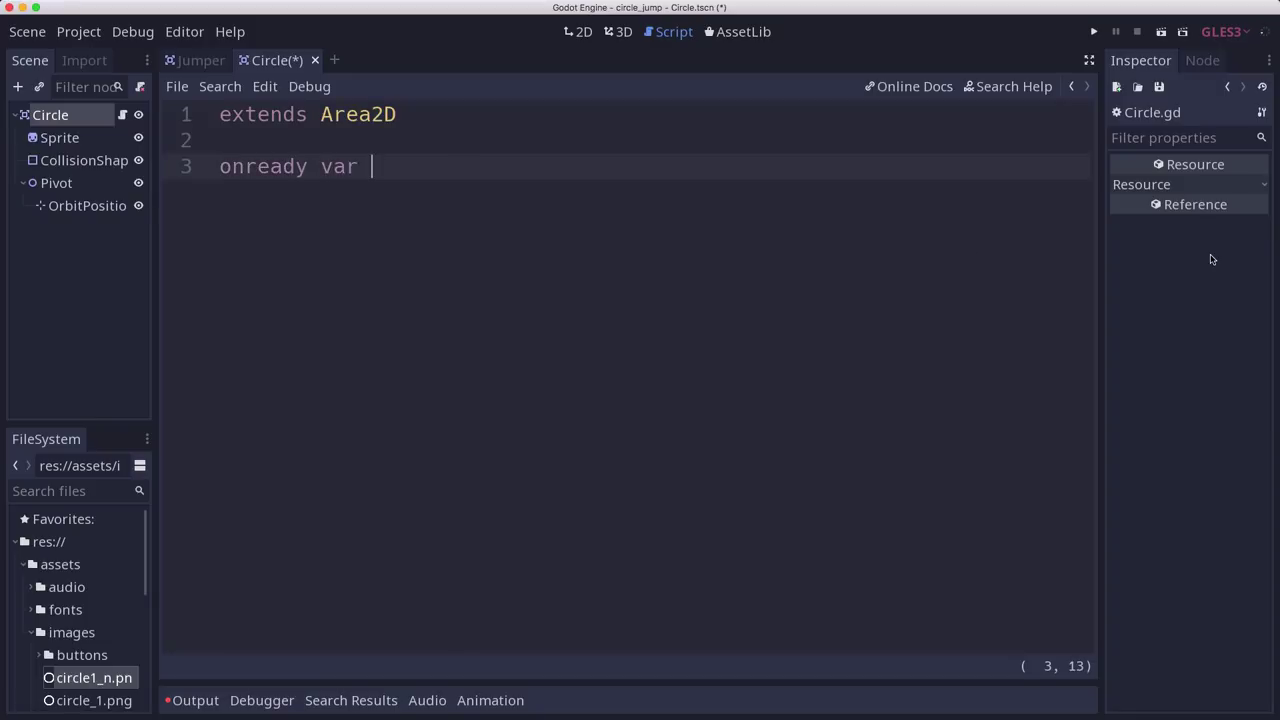
pyautogui.write('orbit_')
pyautogui.write('position = ')
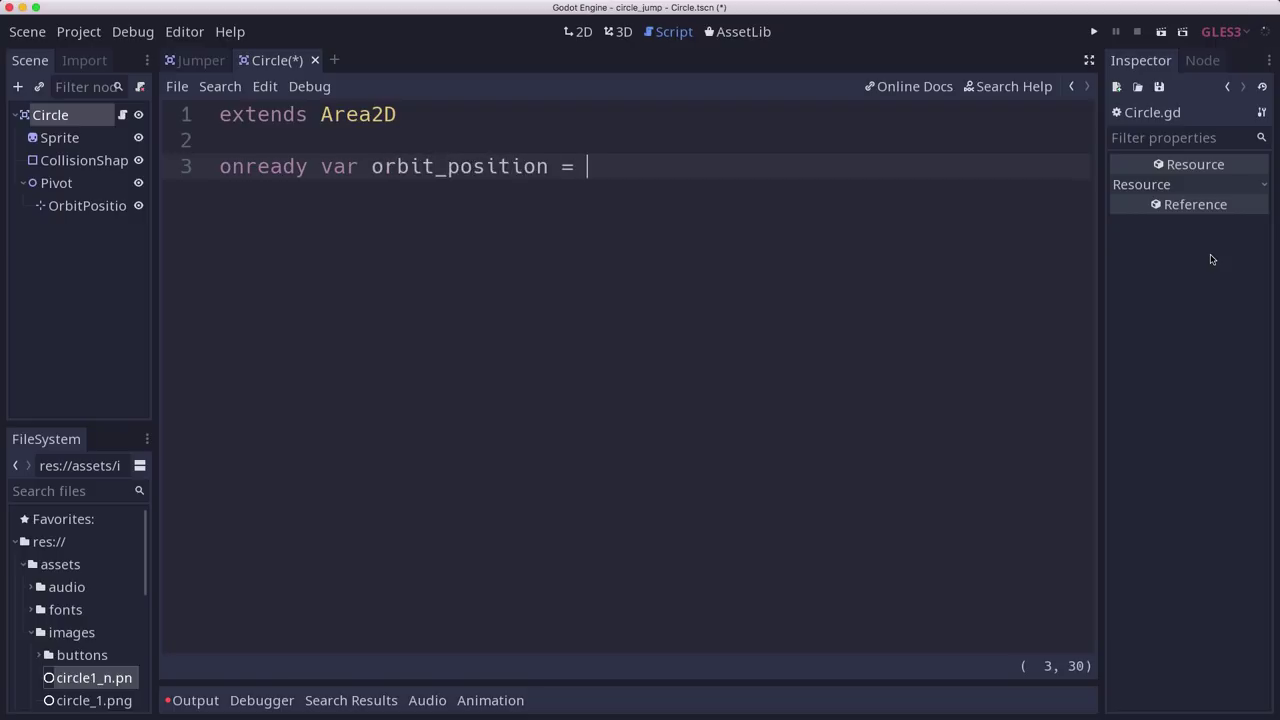
pyautogui.write('$P')
pyautogui.press('Down')
pyautogui.press('Return')
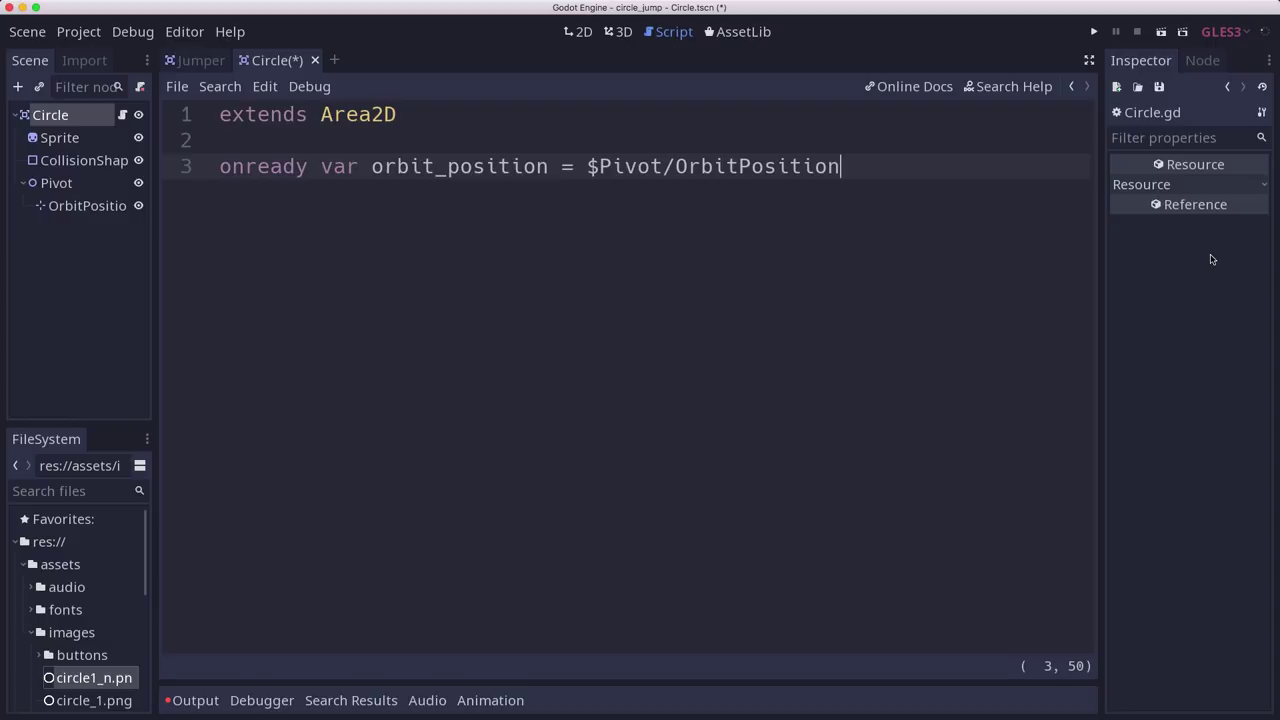
pyautogui.press('Return')
pyautogui.press('Return')
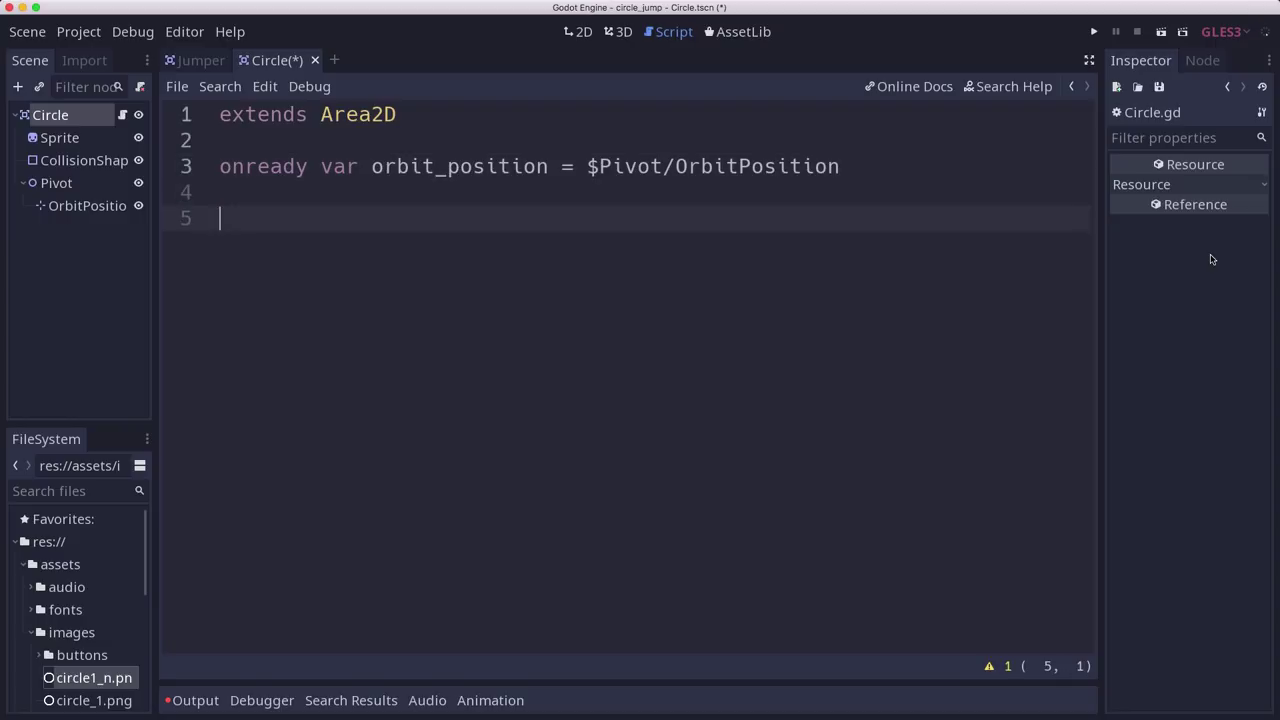
pyautogui.write('var ')
pyautogui.write('radius = 10')
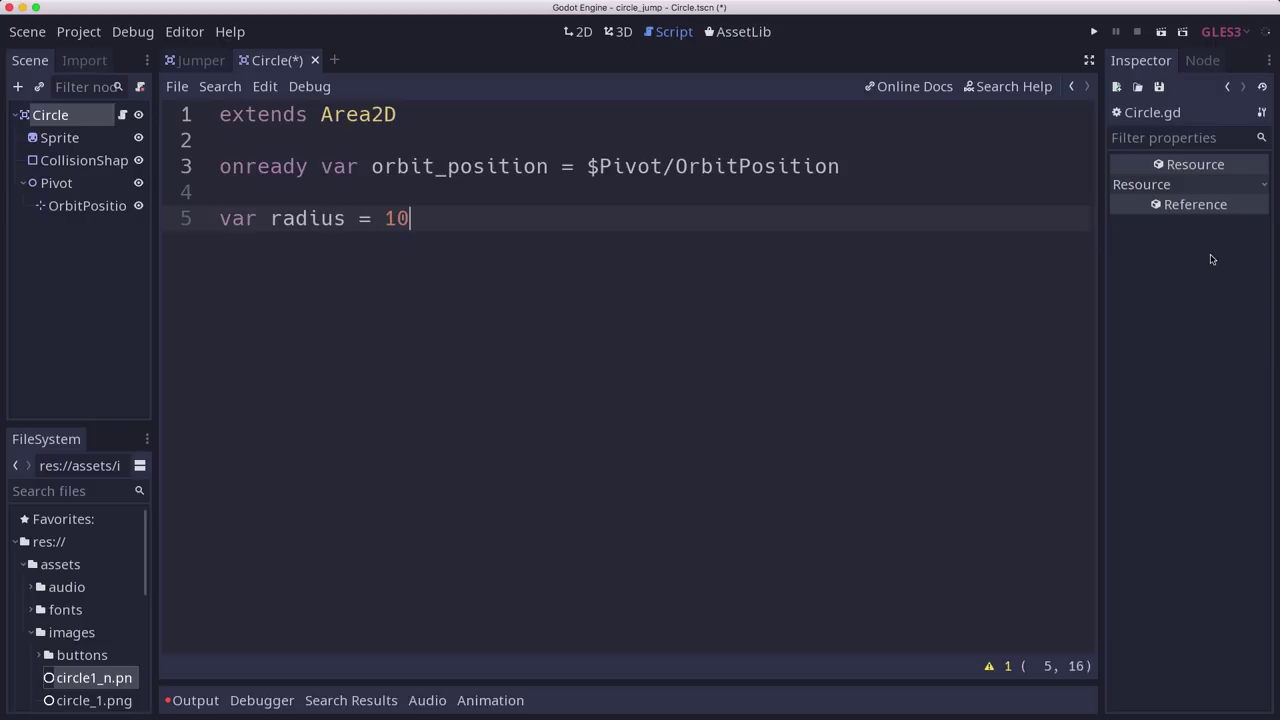
pyautogui.write('0')
pyautogui.press('Return')
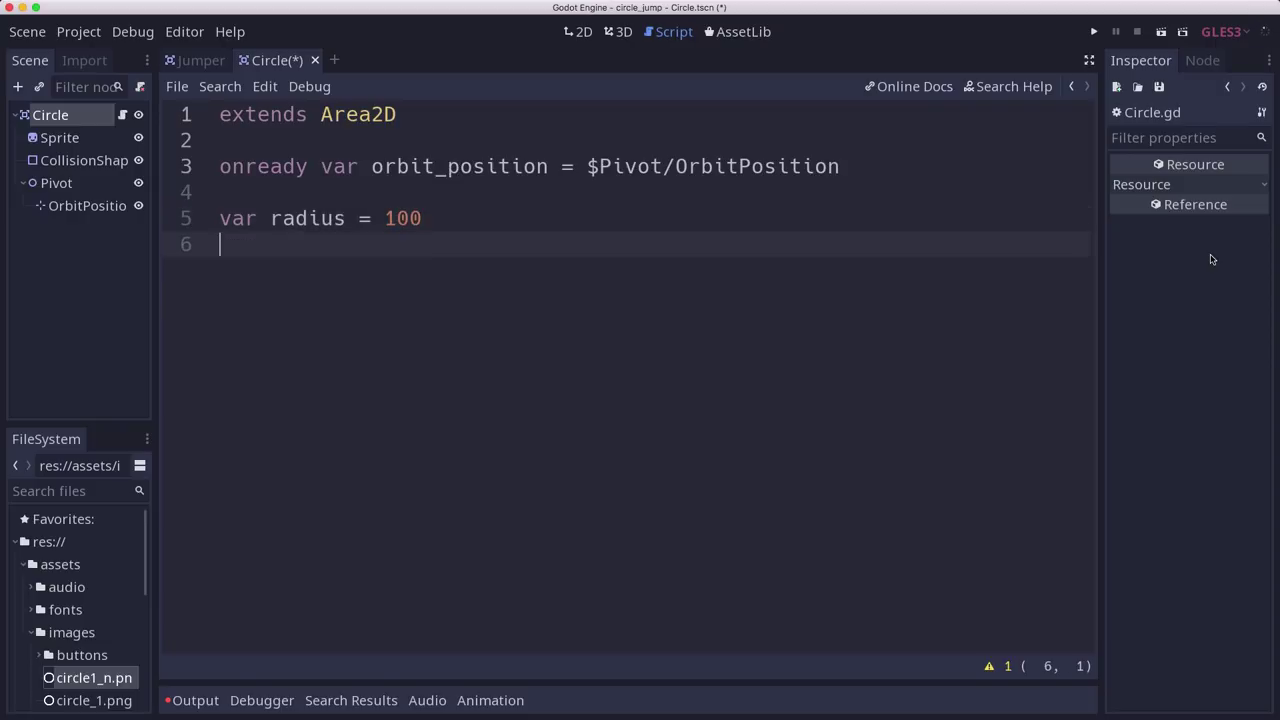
pyautogui.write('var ')
pyautogui.write('rotation_spe')
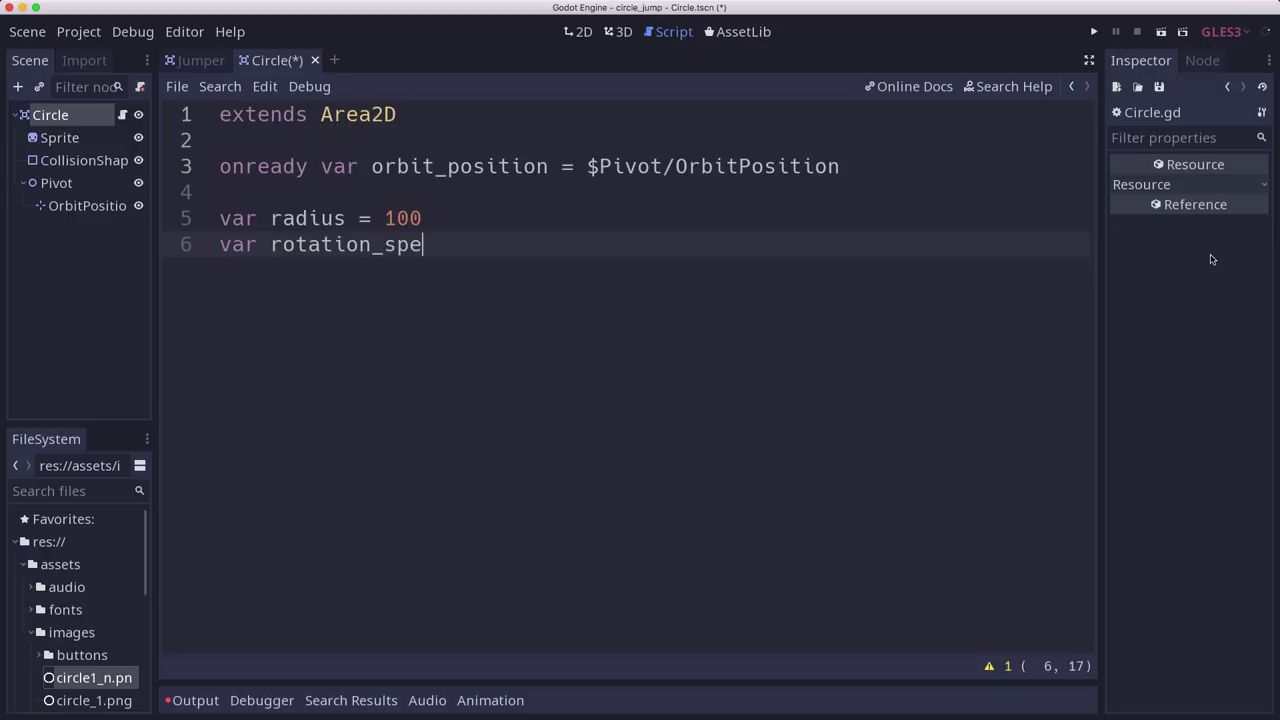
pyautogui.write('ed = PI')
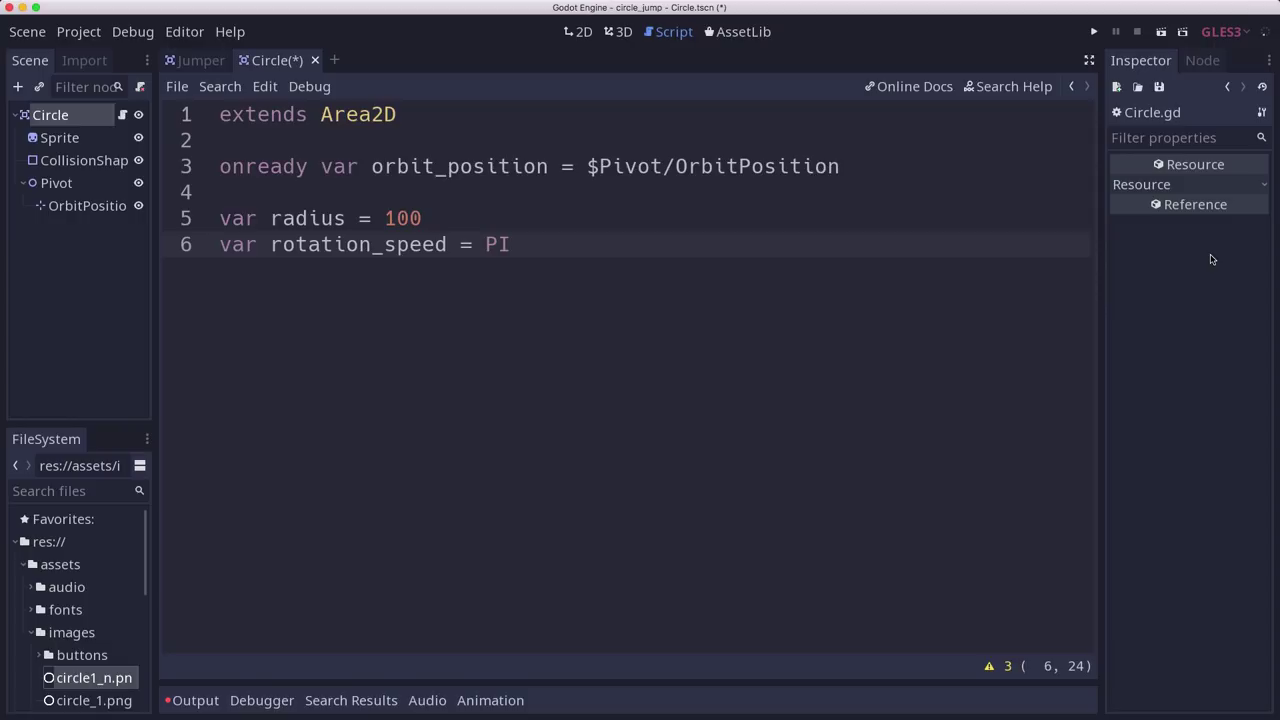
pyautogui.press('Return')
pyautogui.press('Return')
# Add a _ready() function that calls init().
pyautogui.write('func ')
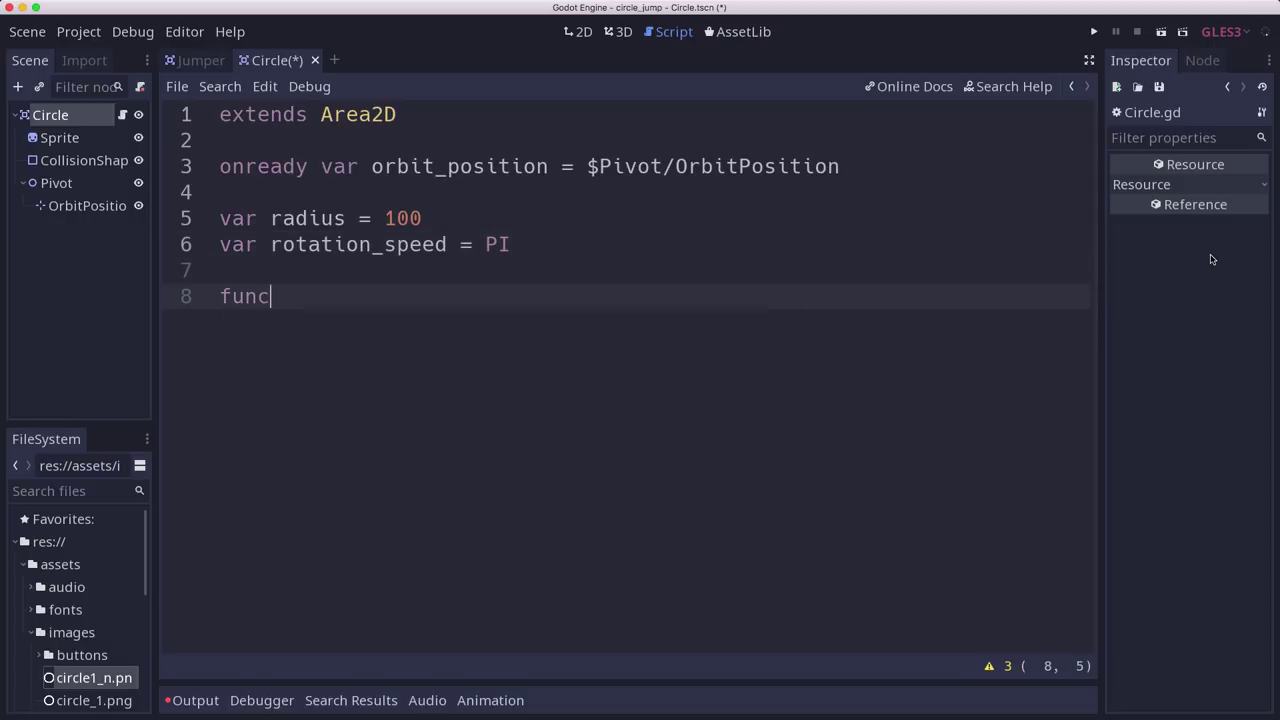
pyautogui.write('_re')
pyautogui.press('Return')
pyautogui.press('Return')
pyautogui.write('i')
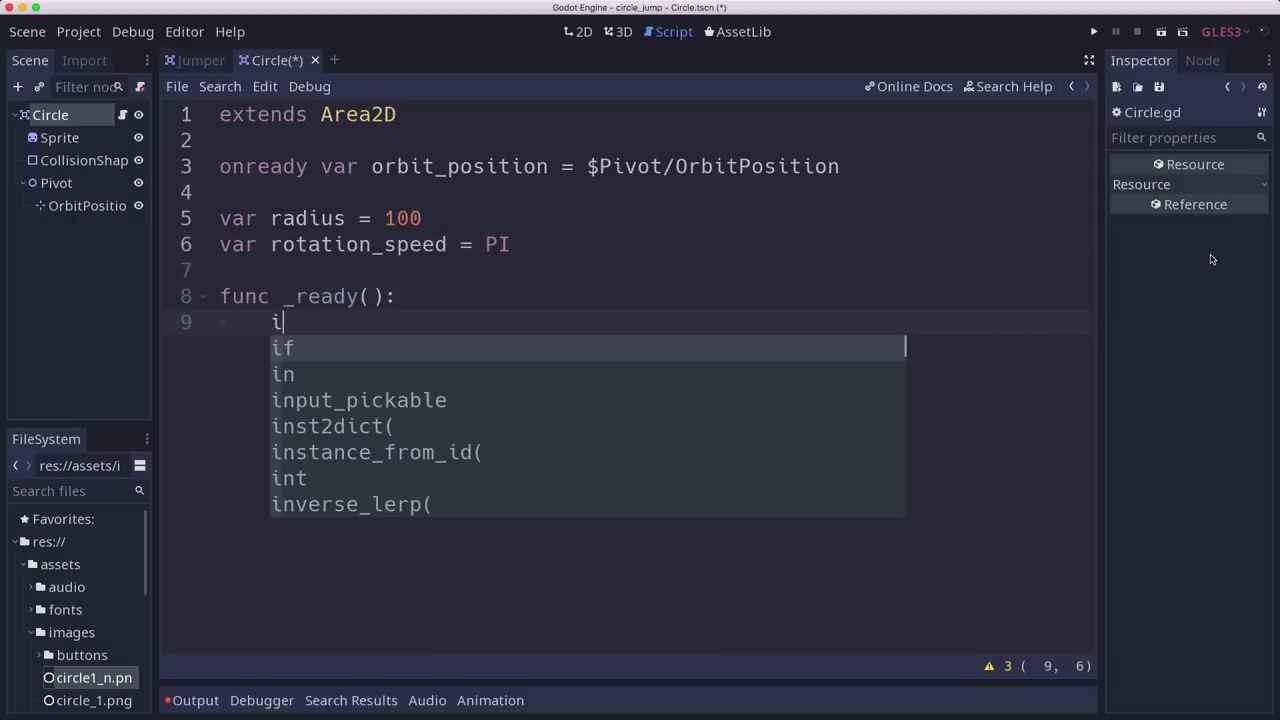
pyautogui.write('nit()')
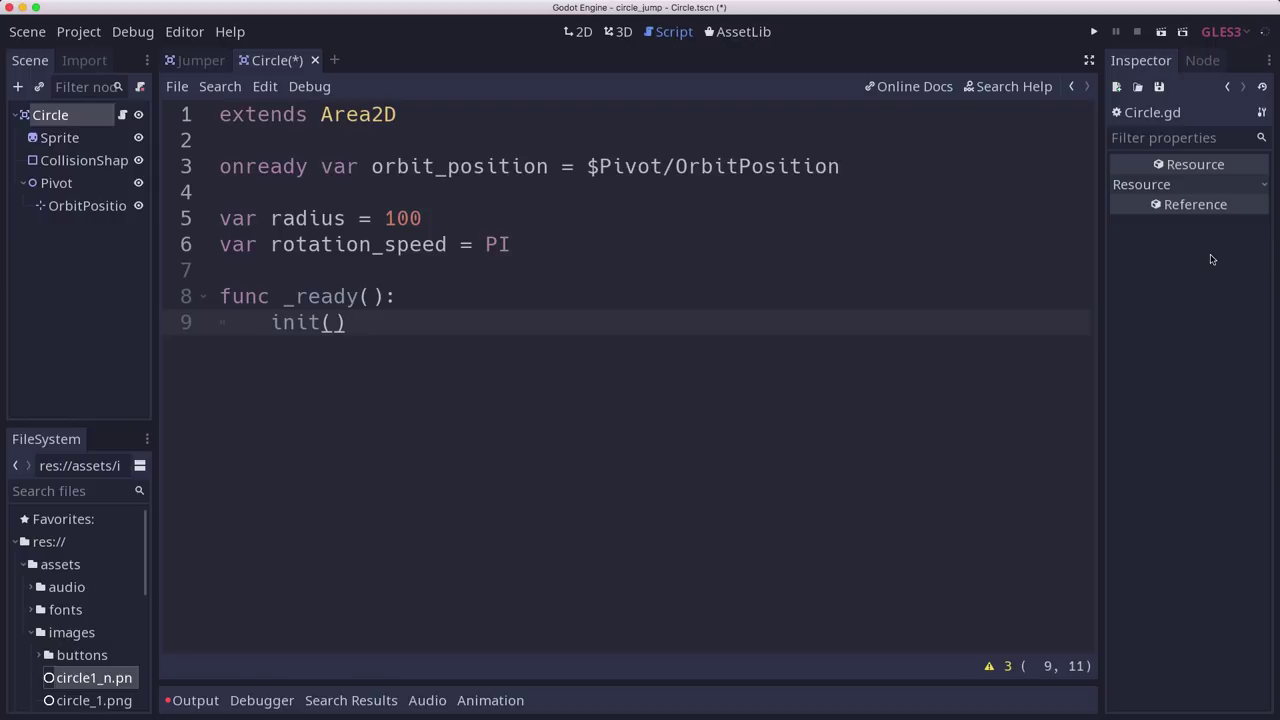
pyautogui.press('Return')
pyautogui.press('Return')
pyautogui.press('BackSpace')
# Declare init(_radius=radius) and assign radius = _radius in its body.
pyautogui.write('fun')
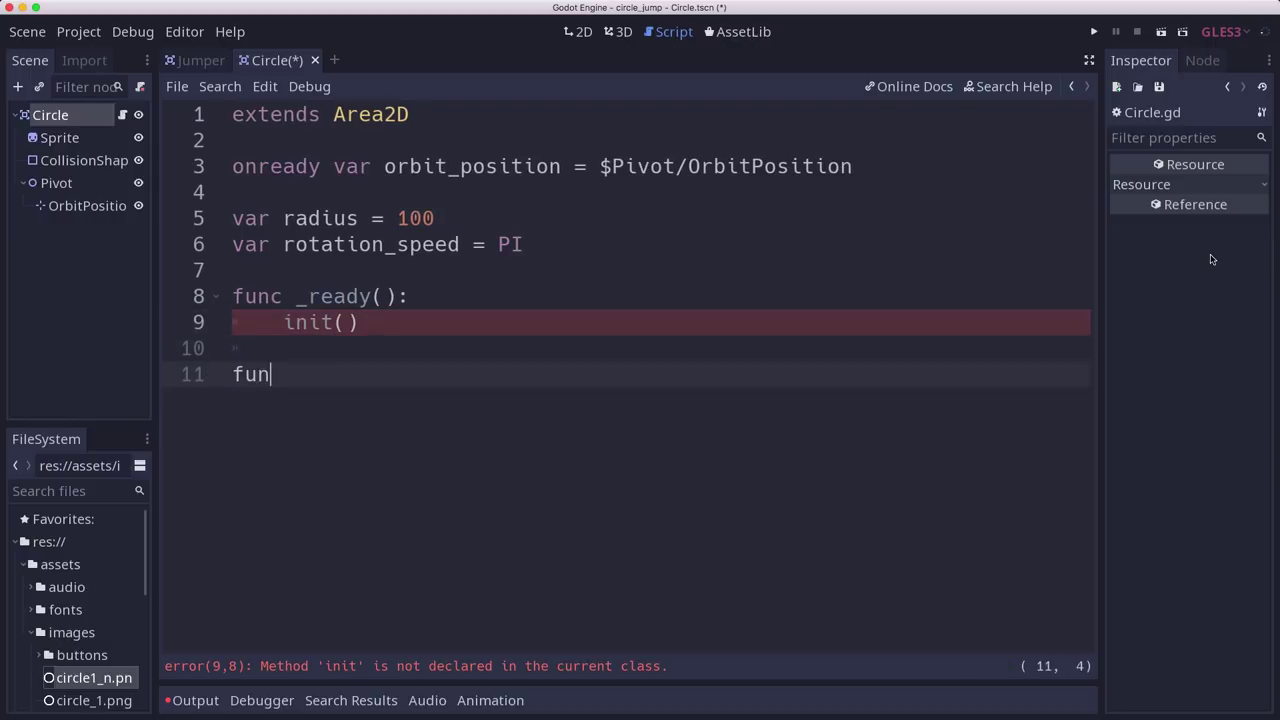
pyautogui.write('c init(')
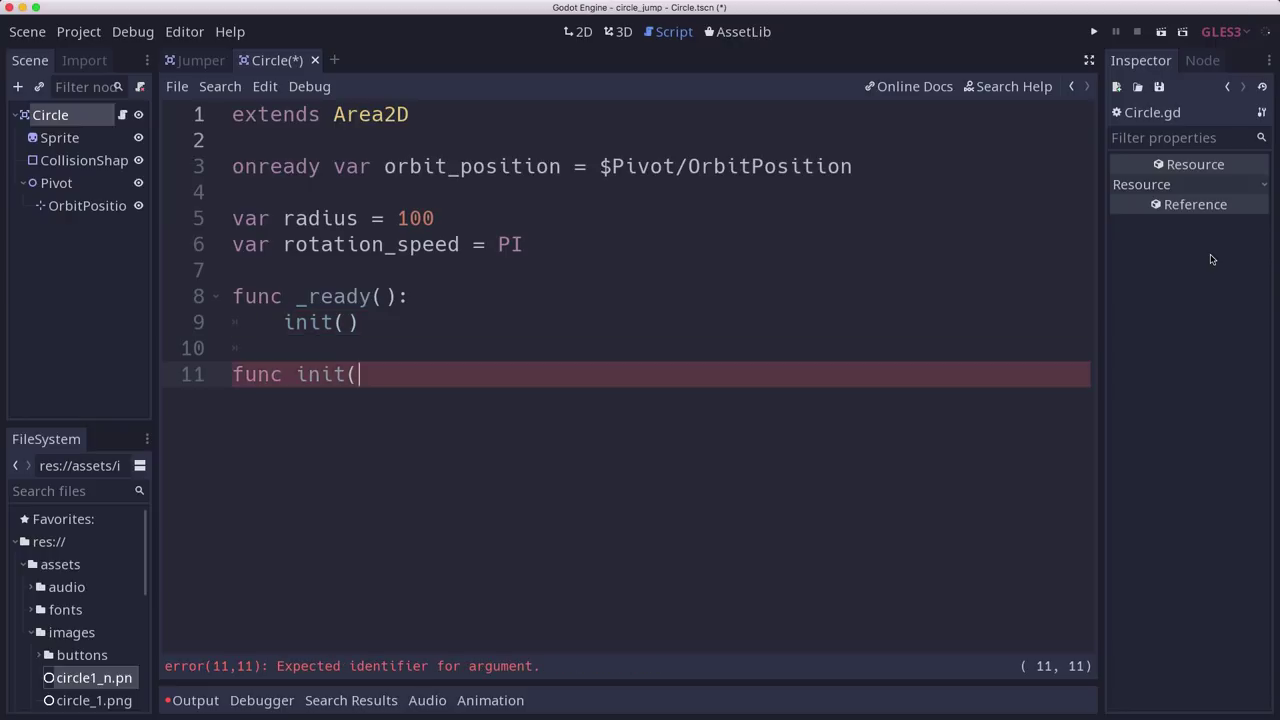
pyautogui.write('_radiu')
pyautogui.write('s=ra')
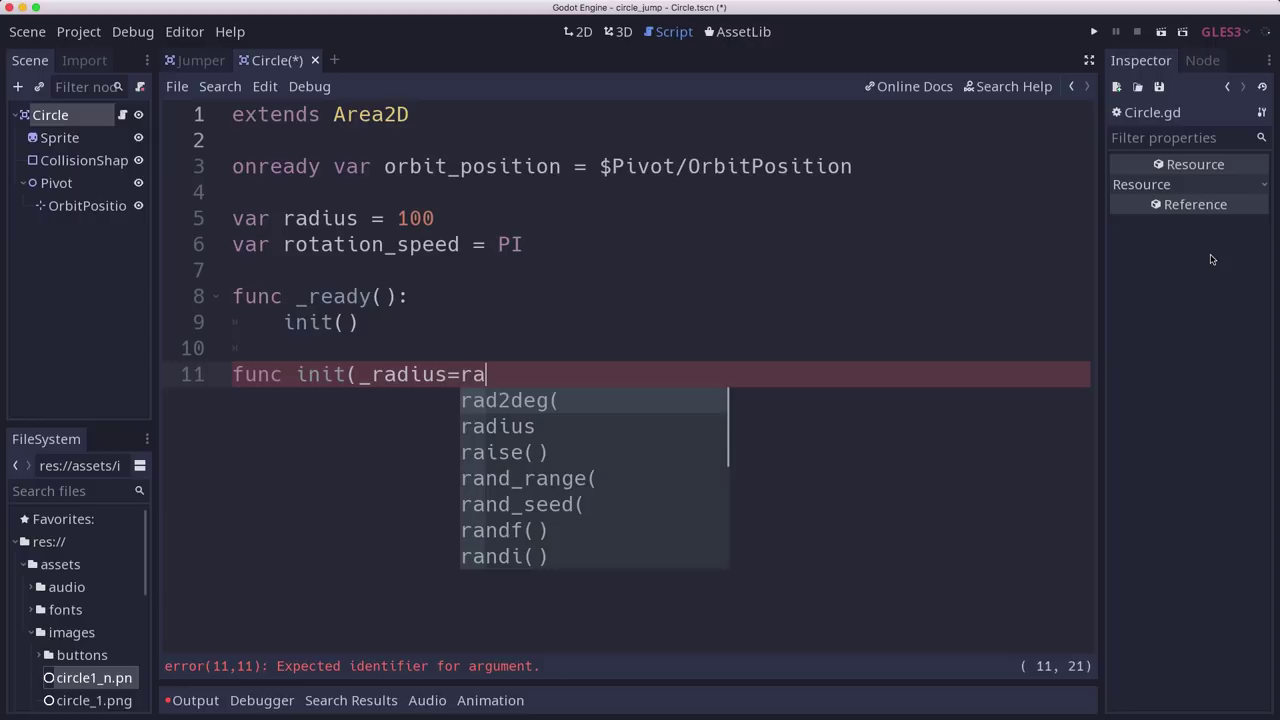
pyautogui.write('ds')
pyautogui.press('BackSpace')
pyautogui.write('u')
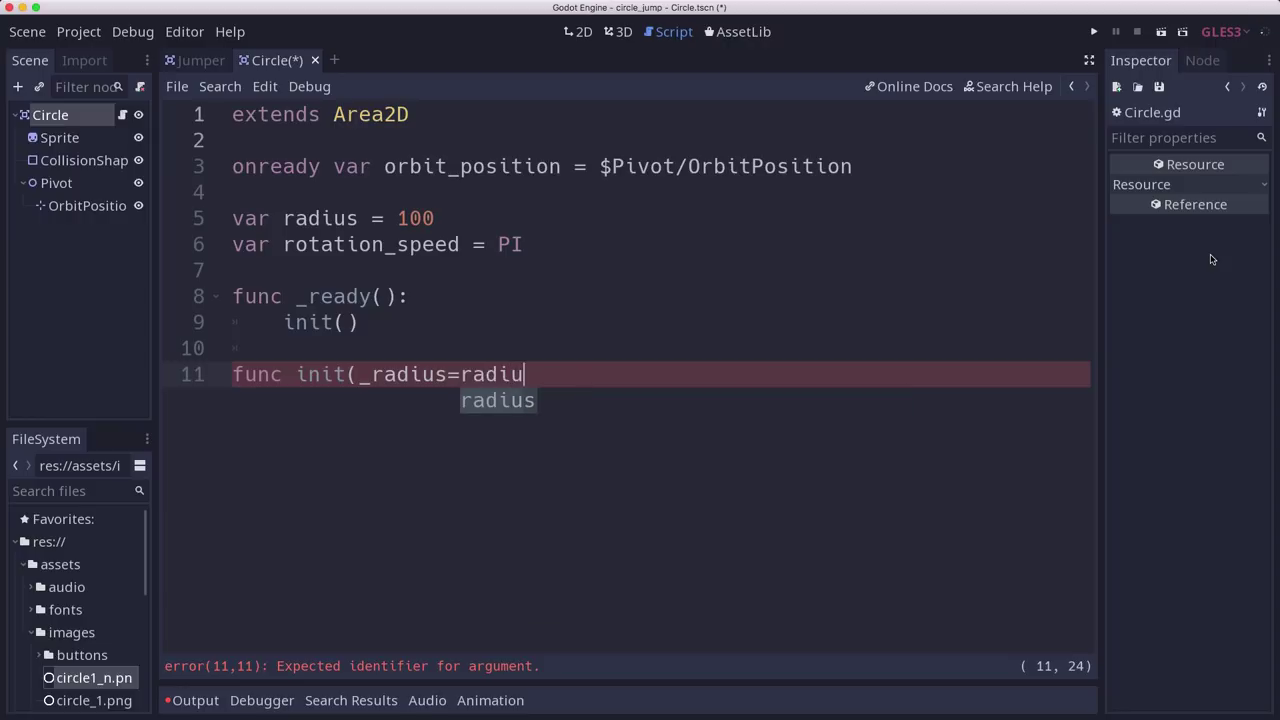
pyautogui.write('is):')
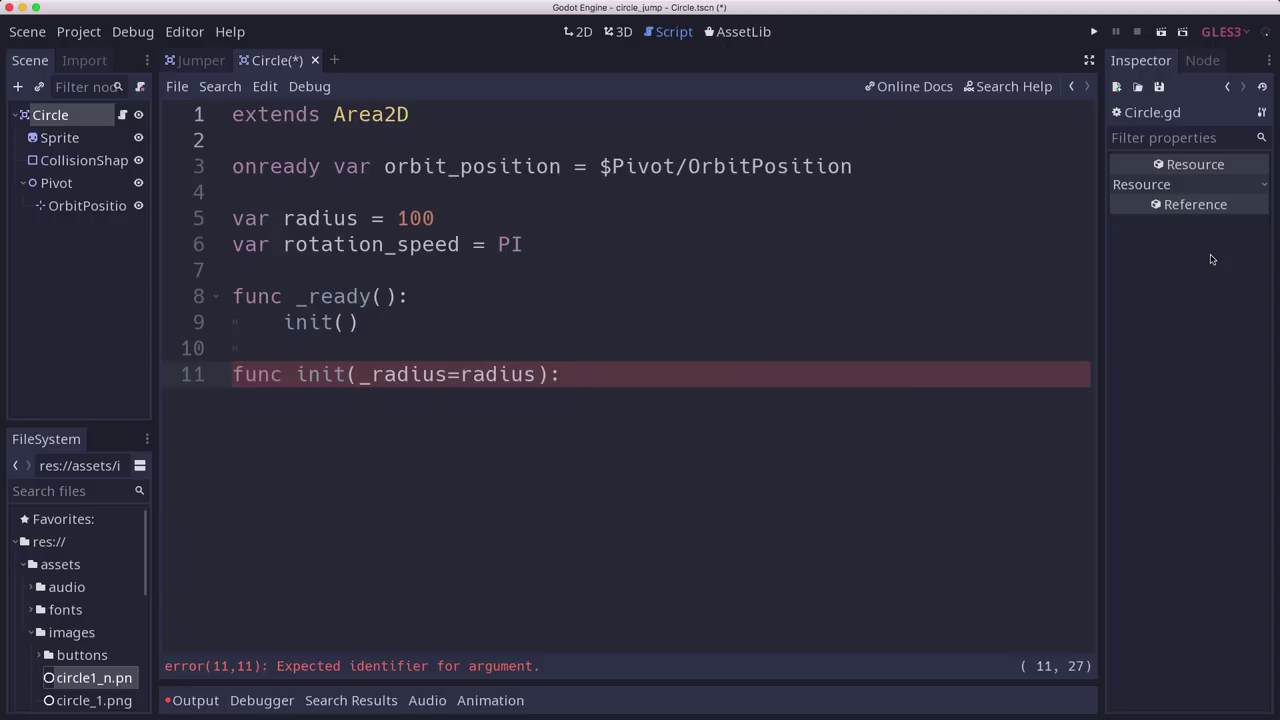
pyautogui.press('Return')
pyautogui.write('r')
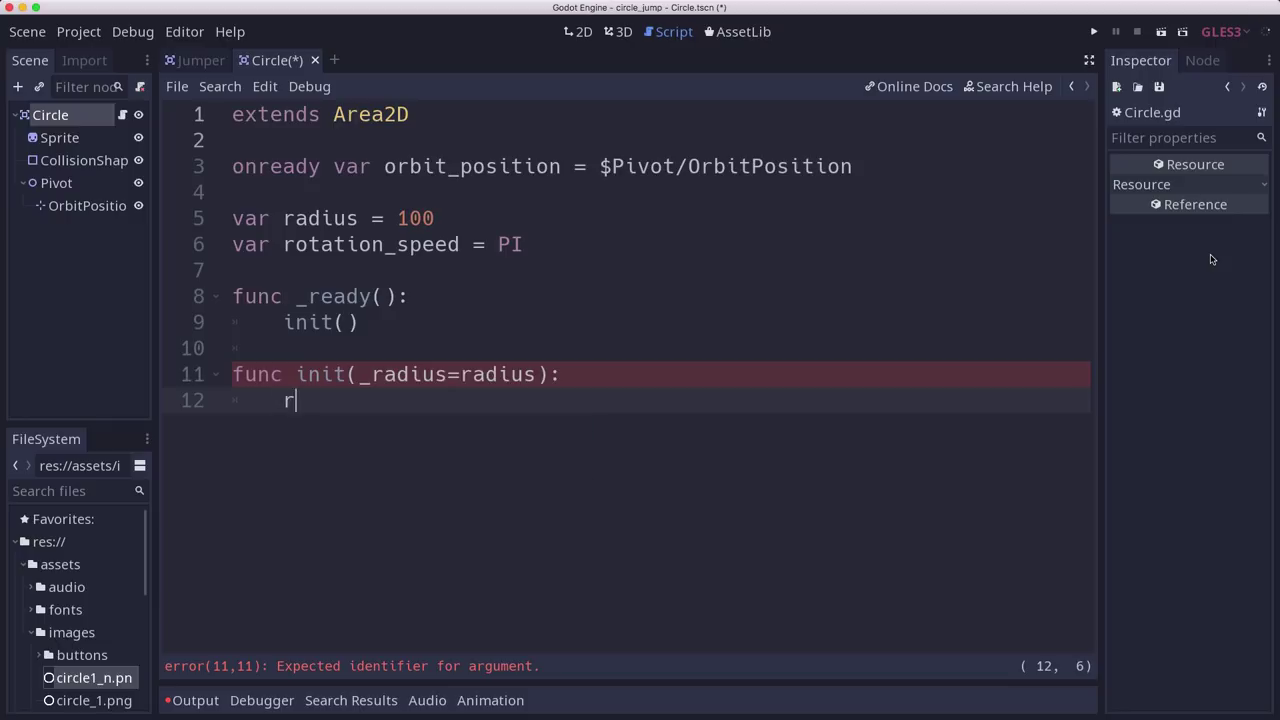
pyautogui.write('adius')
pyautogui.press('BackSpace')
pyautogui.press('BackSpace')
pyautogui.press('BackSpace')
pyautogui.press('Down')
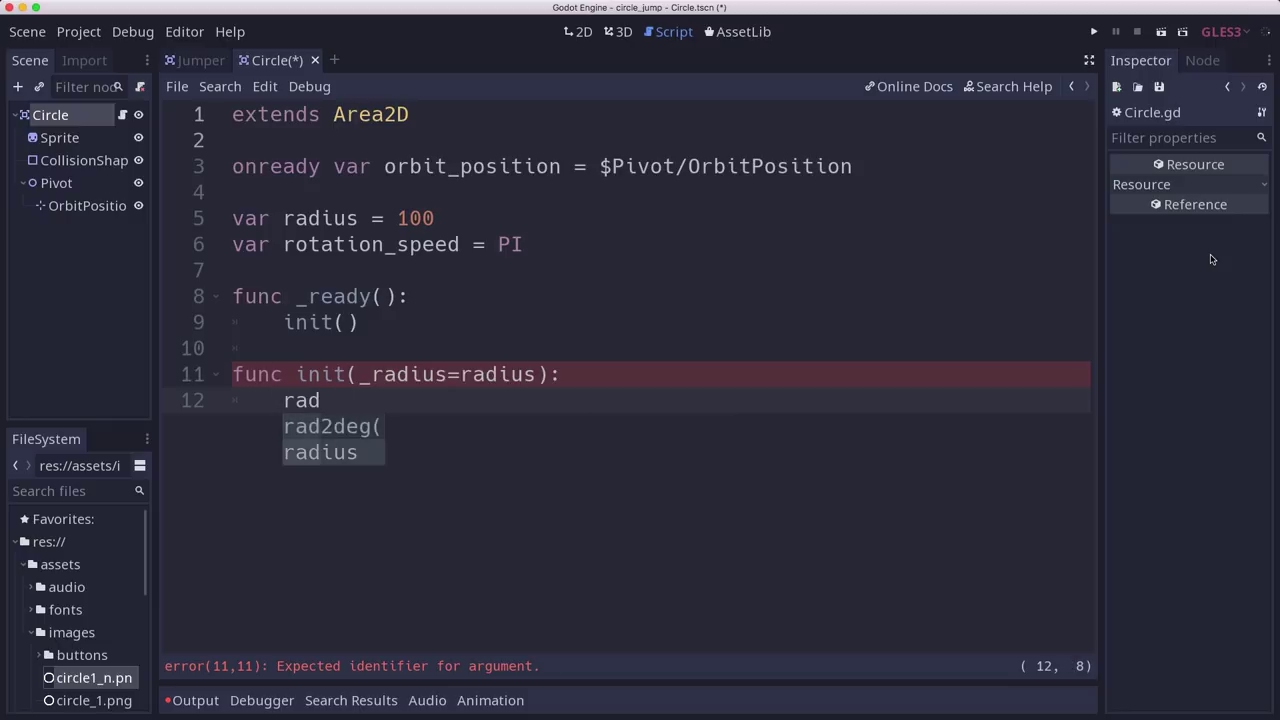
pyautogui.press('Return')
pyautogui.write('= _')
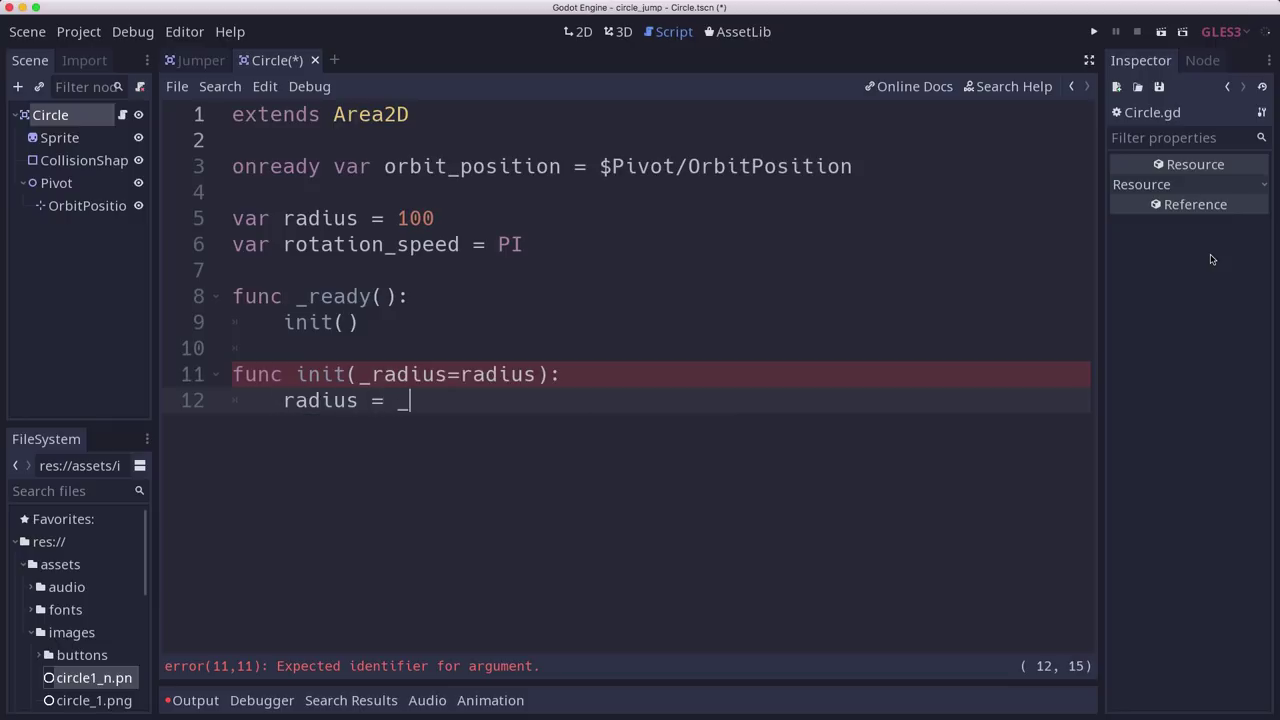
pyautogui.write('ra')
pyautogui.press('Return')
# Replace $CollisionShape2D.shape with its own duplicate() copy.
pyautogui.press('Return')
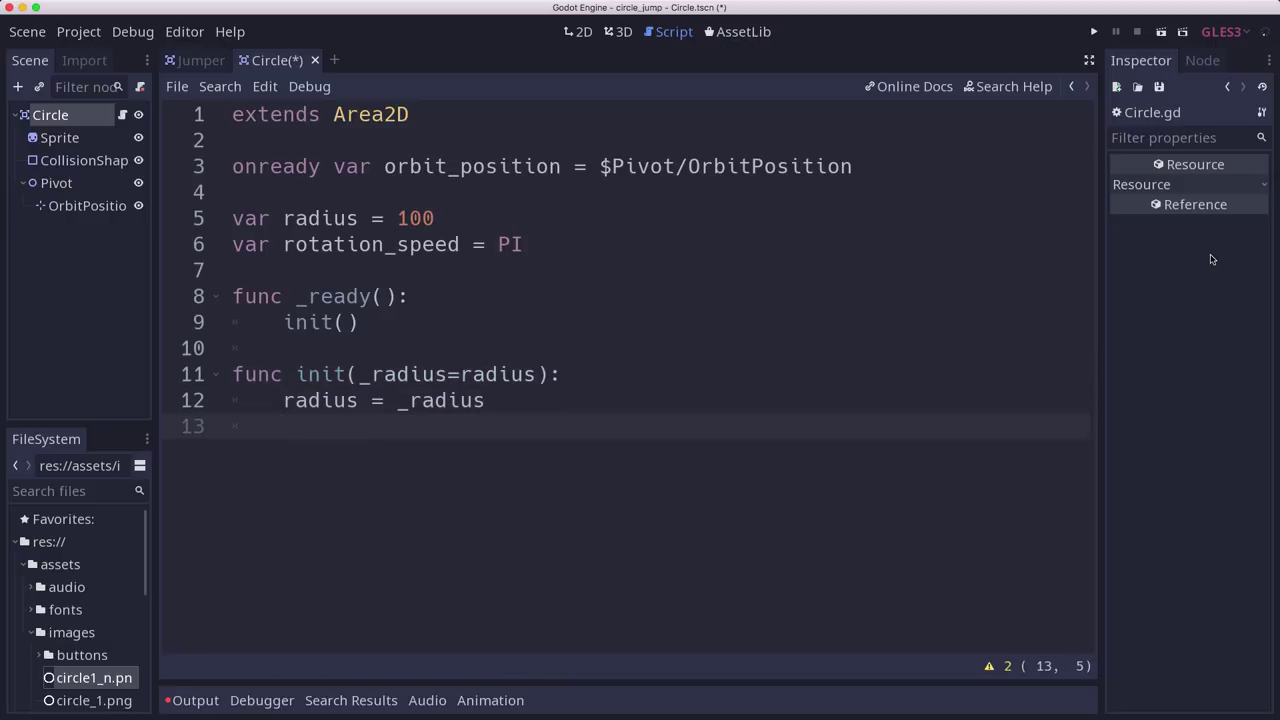
pyautogui.write('$C')
pyautogui.press('Return')
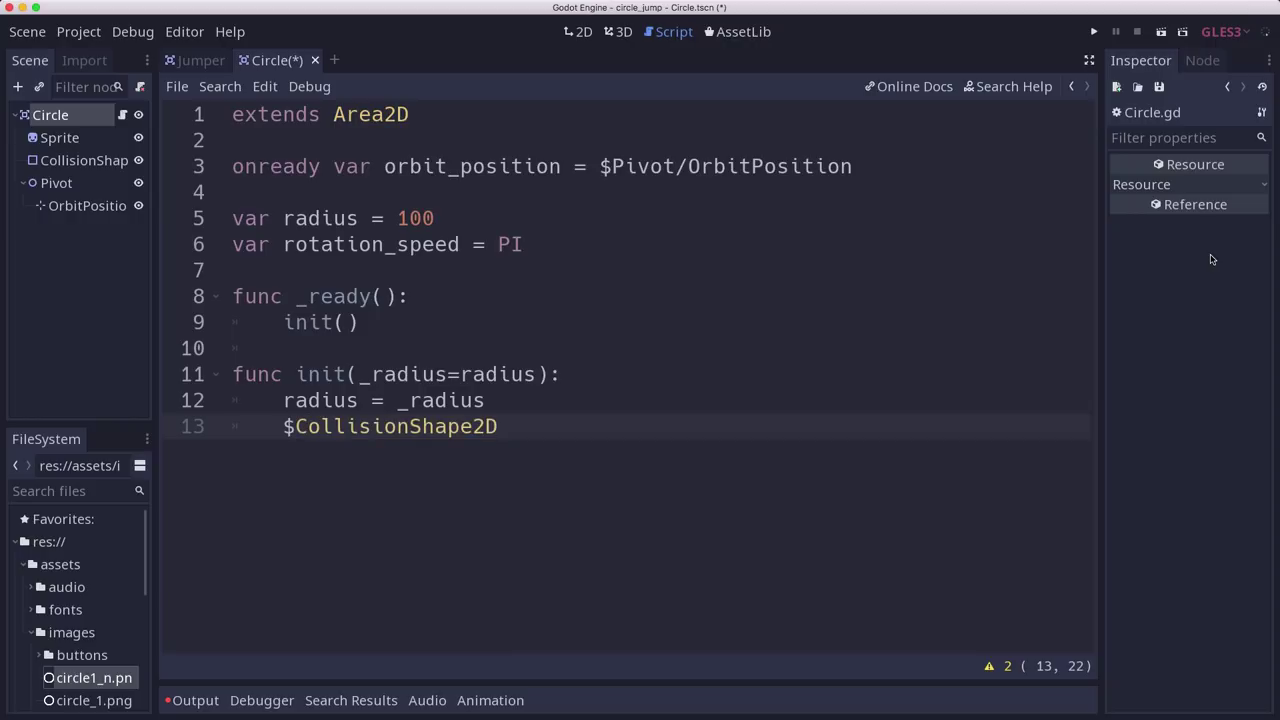
pyautogui.write('.shape ')
pyautogui.write('= $')
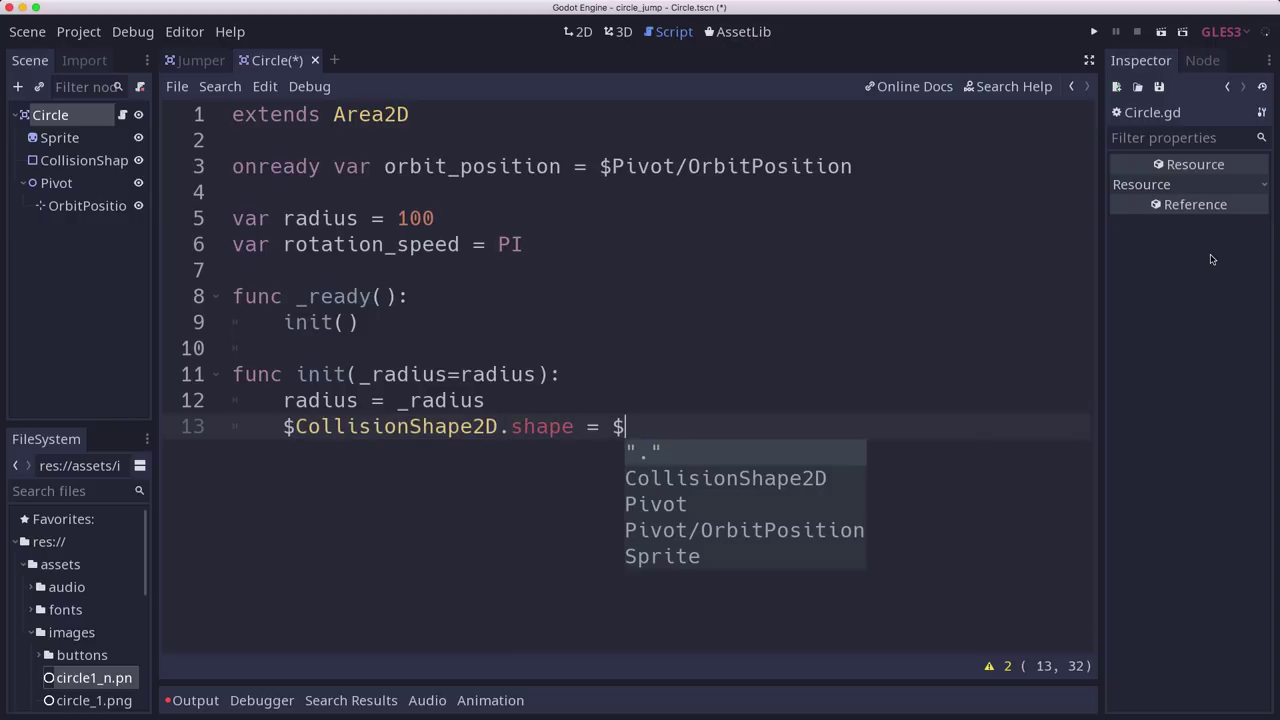
pyautogui.press('Down')
pyautogui.press('Return')
pyautogui.write('.sh')
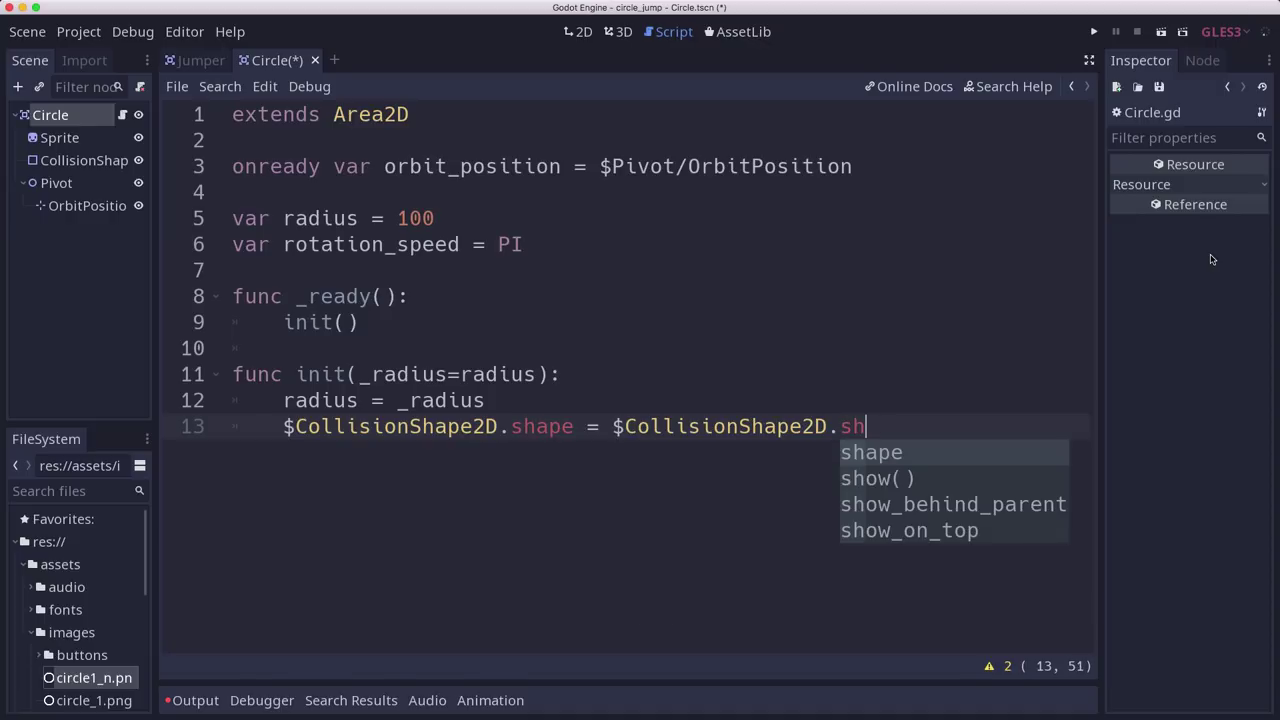
pyautogui.write('ape.duplicat')
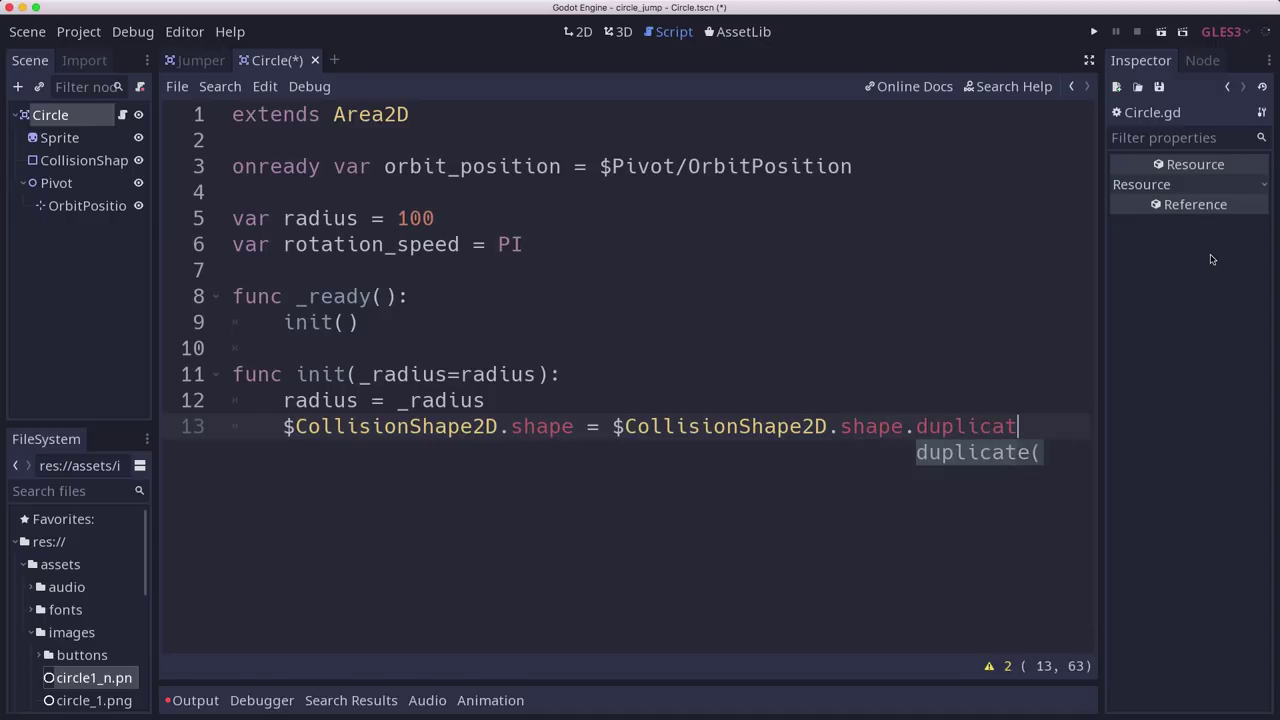
pyautogui.write('e()')
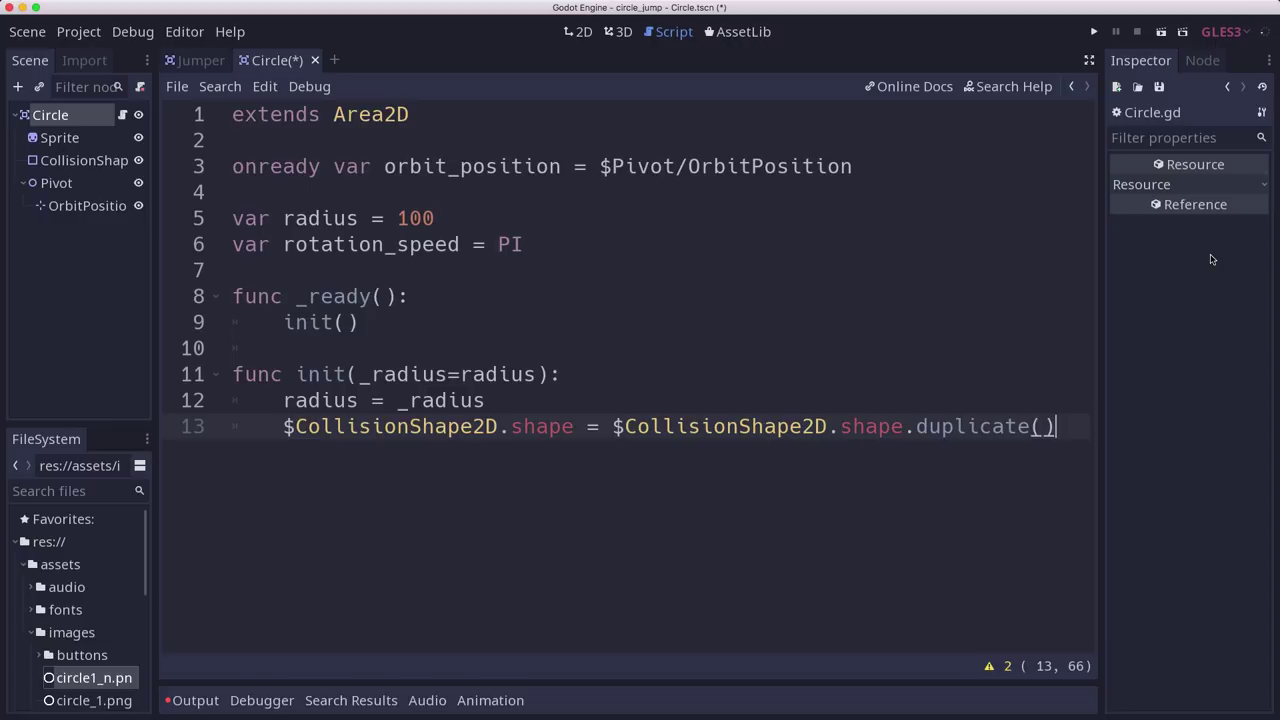
pyautogui.press('Return')
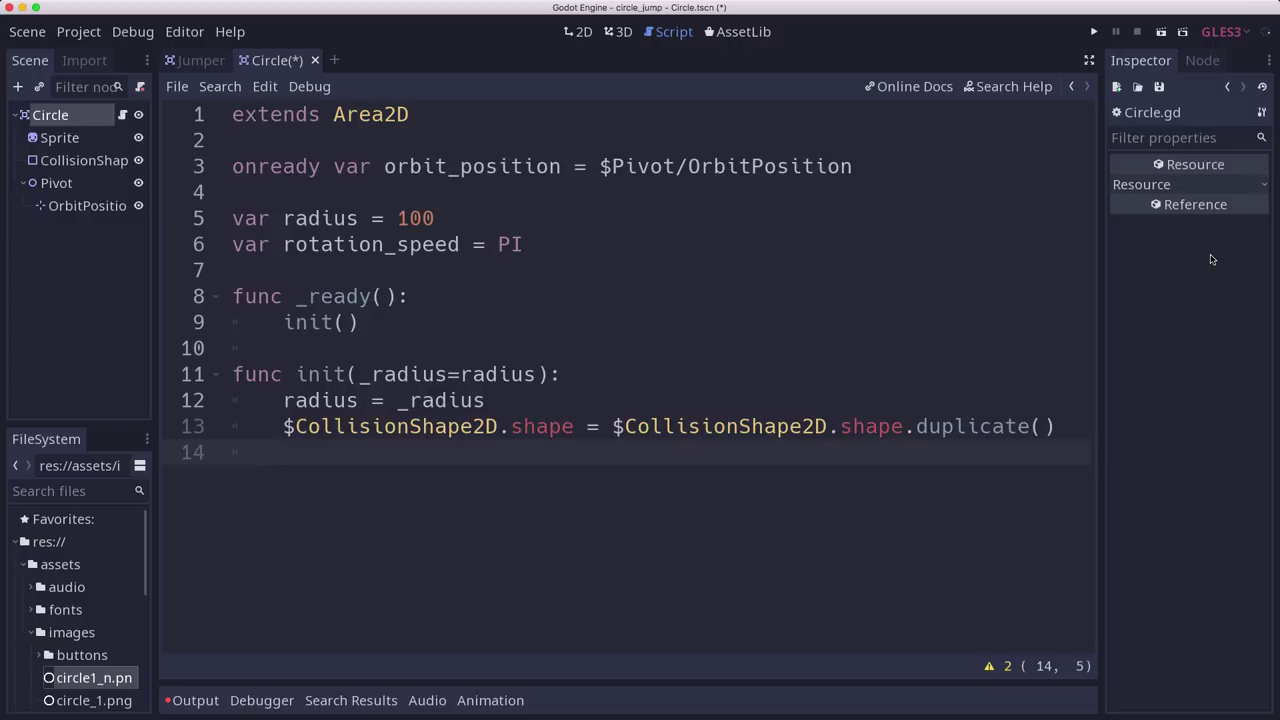
# Set $CollisionShape2D.shape.radius to radius.
pyautogui.write('$')
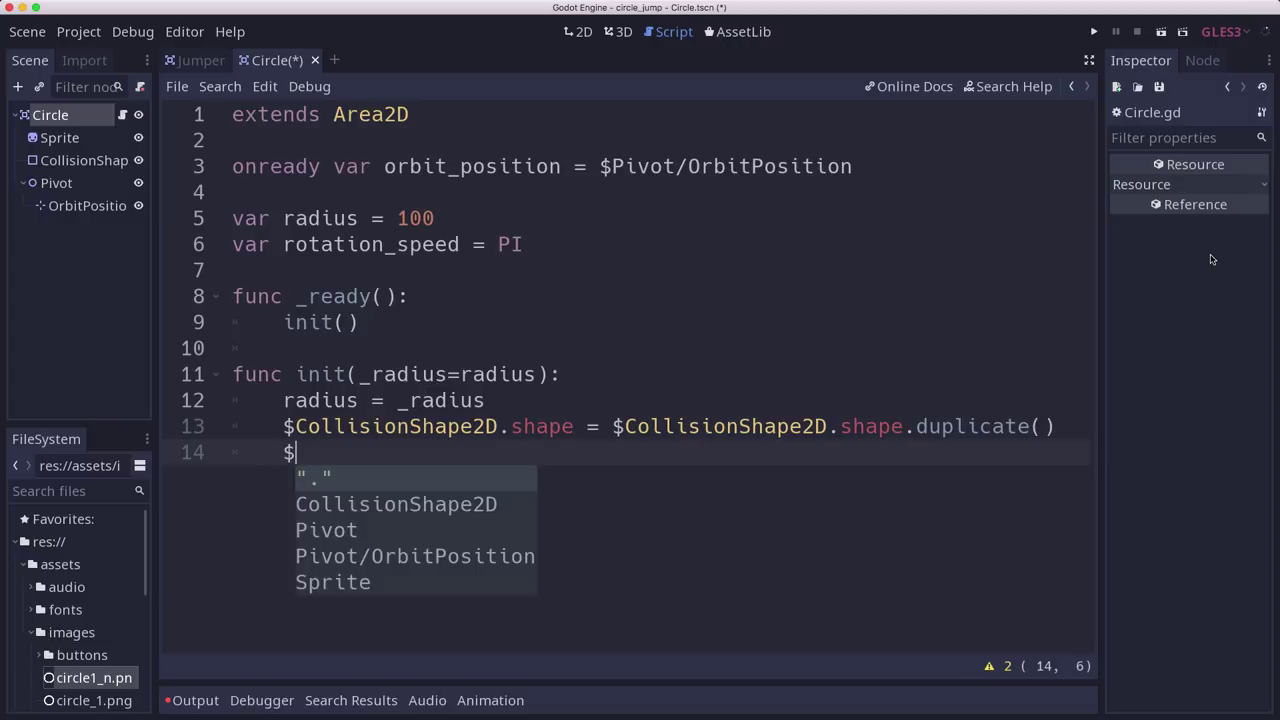
pyautogui.write('C')
pyautogui.press('Return')
pyautogui.write('.shape.ra')
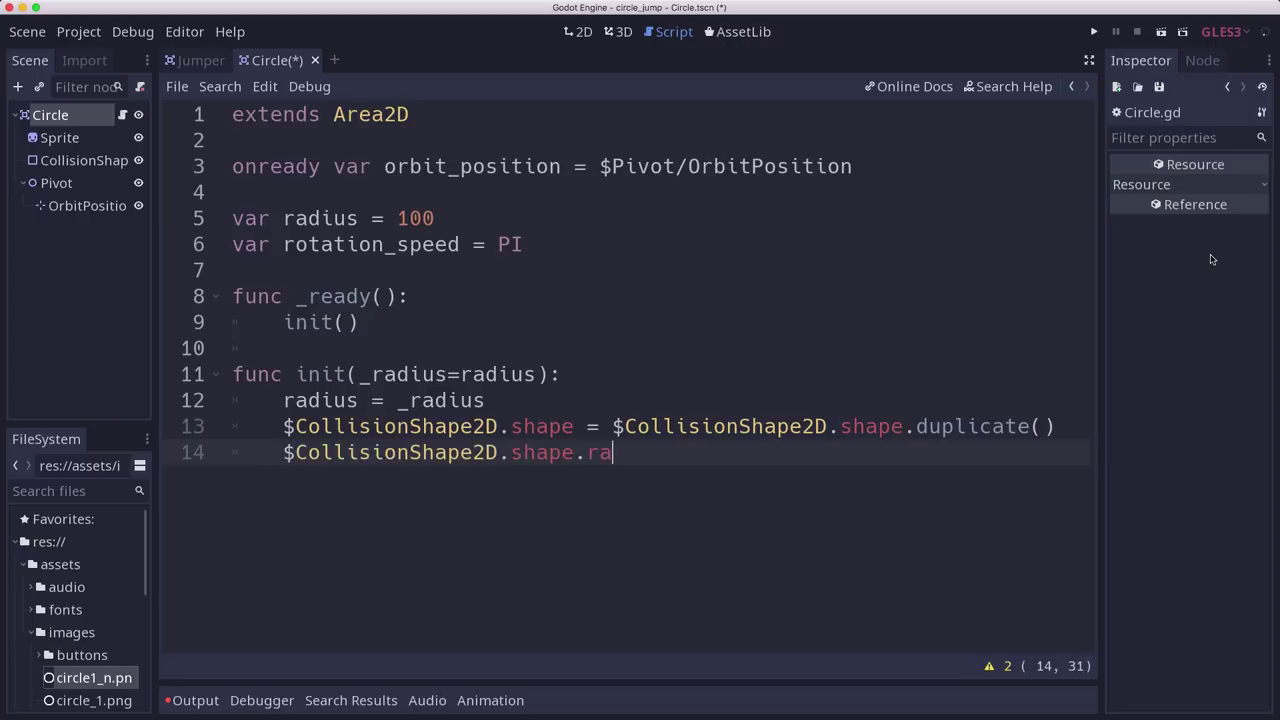
pyautogui.write('dius = ra')
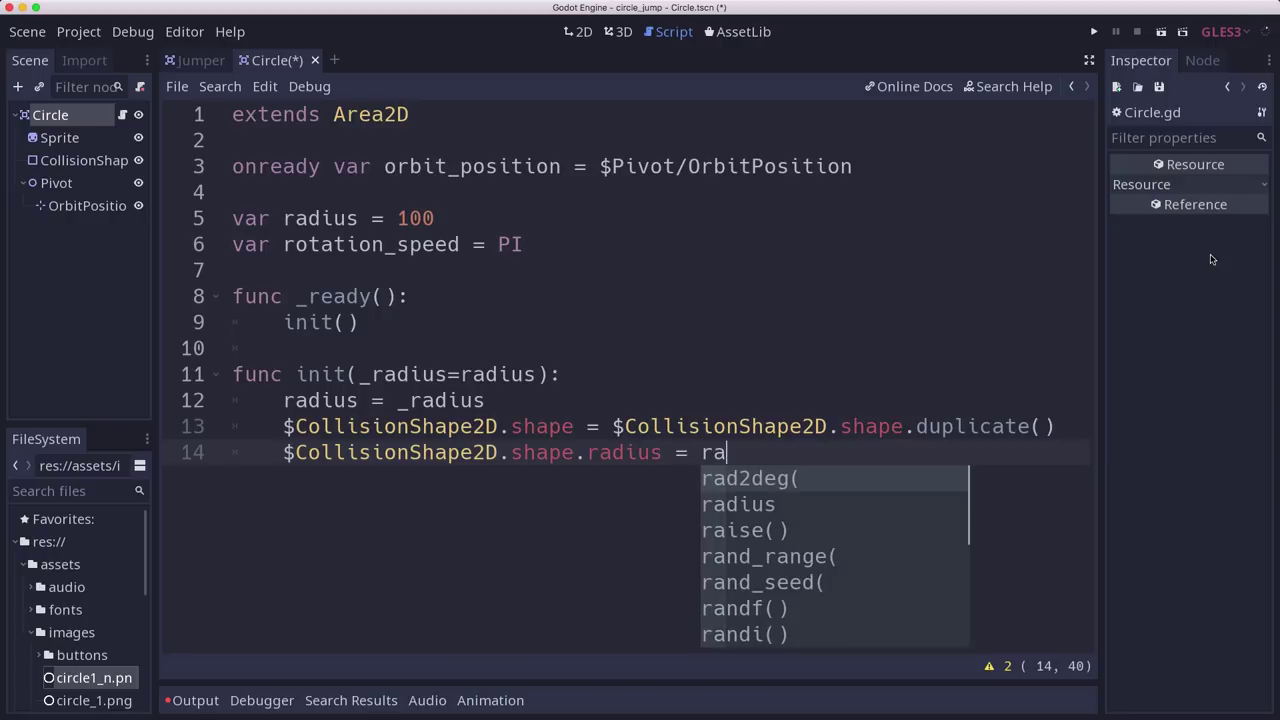
pyautogui.press('Down')
pyautogui.press('Return')
pyautogui.press('Return')
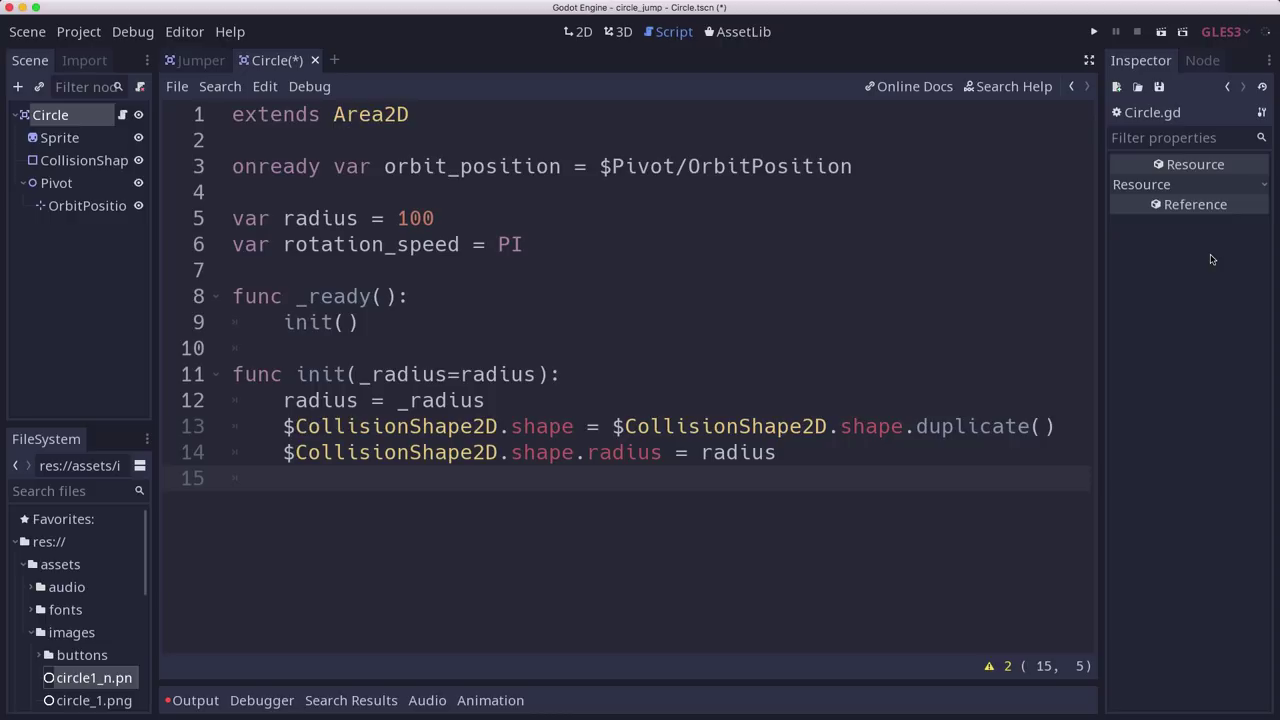
# Store the Sprite texture's width in img_size.
pyautogui.write('var img_')
pyautogui.write('size = ')
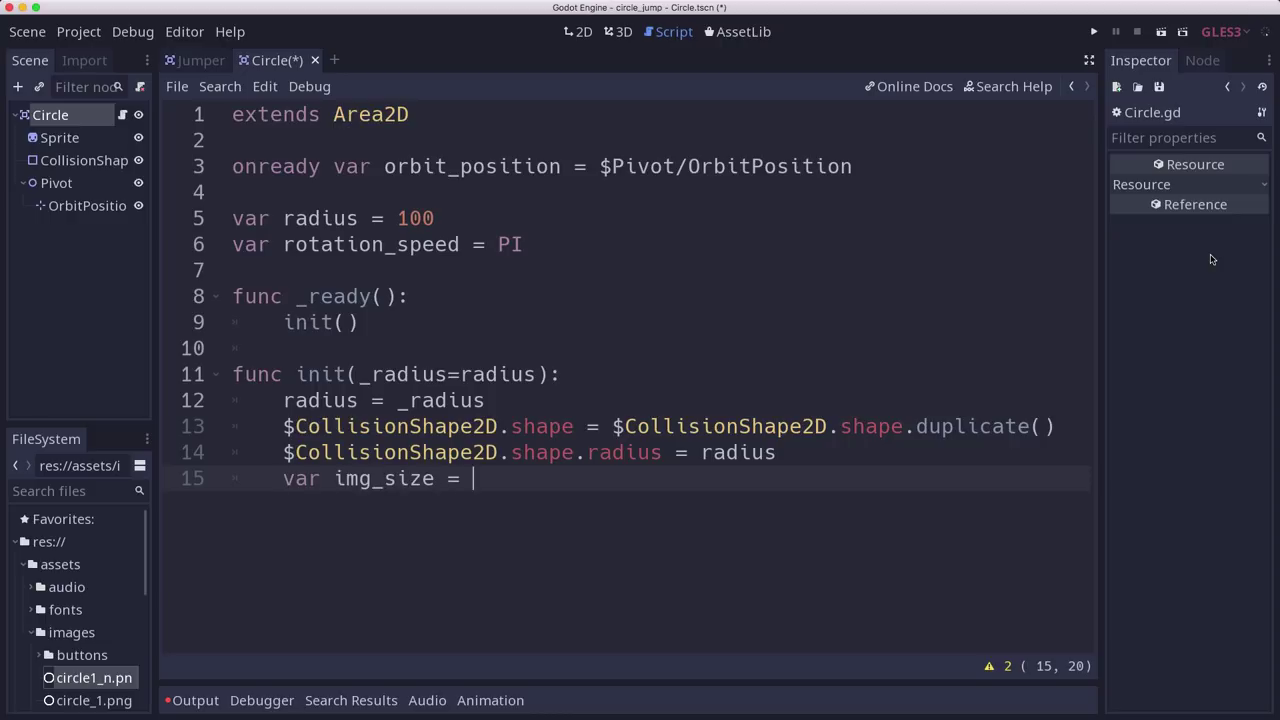
pyautogui.write('$S')
pyautogui.press('Return')
pyautogui.write('.text')
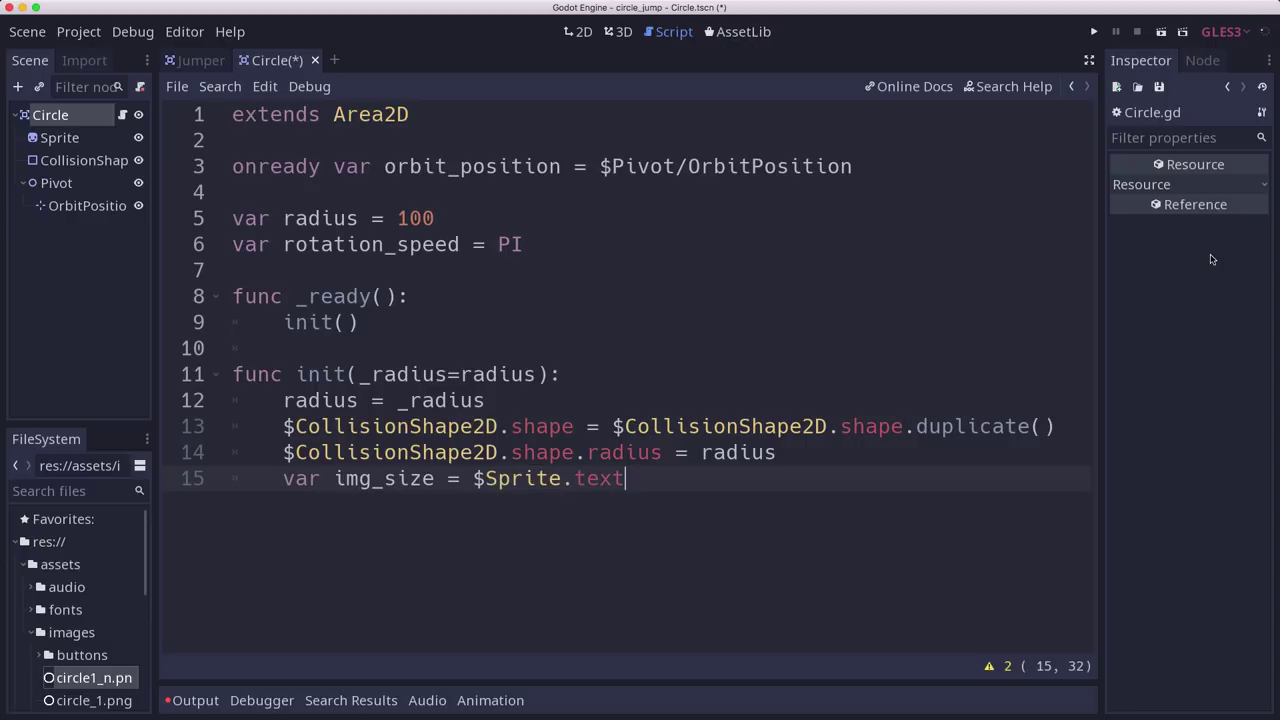
pyautogui.write('ure.get_si')
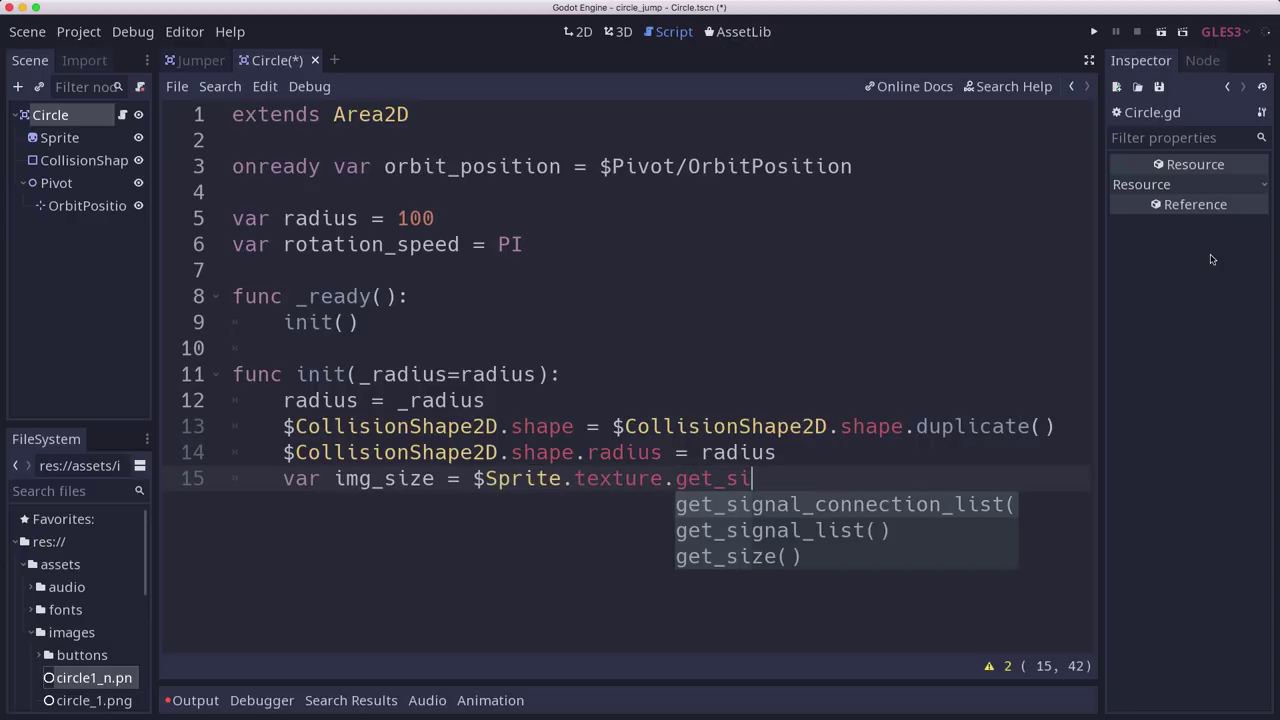
pyautogui.press('Down')
pyautogui.press('Down')
pyautogui.press('Return')
pyautogui.write('.x / 2')
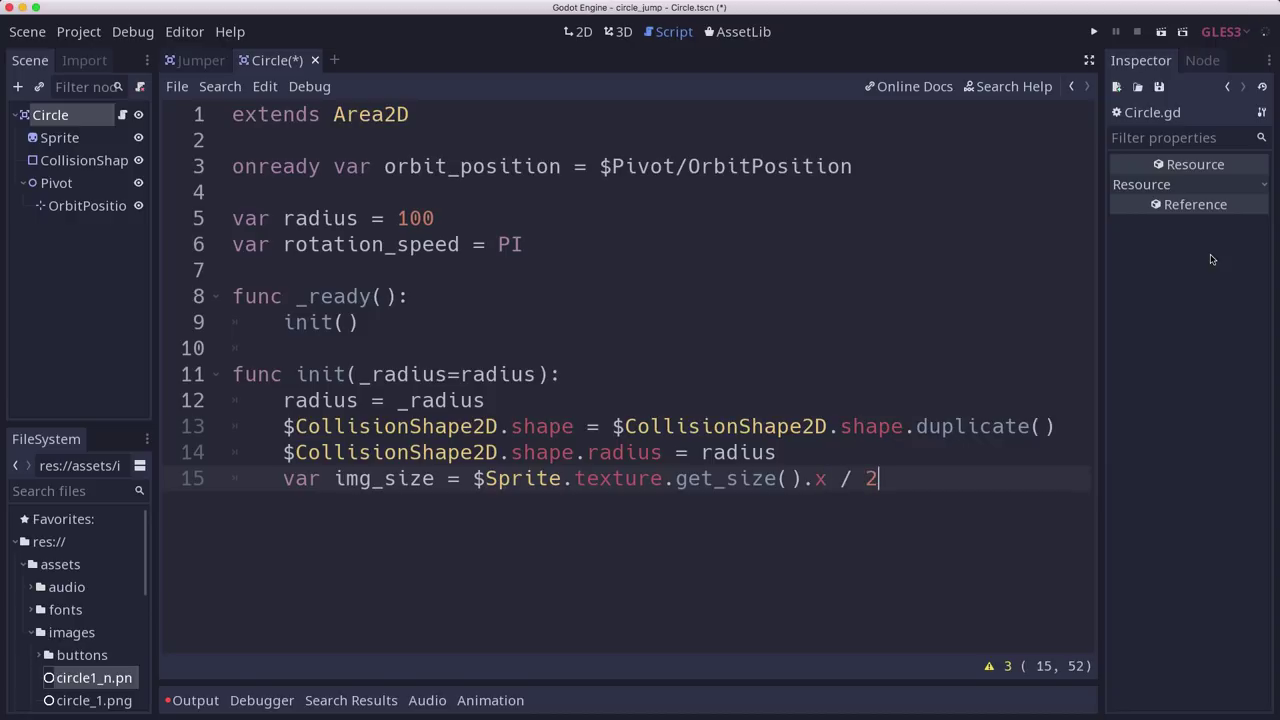
pyautogui.press('Return')
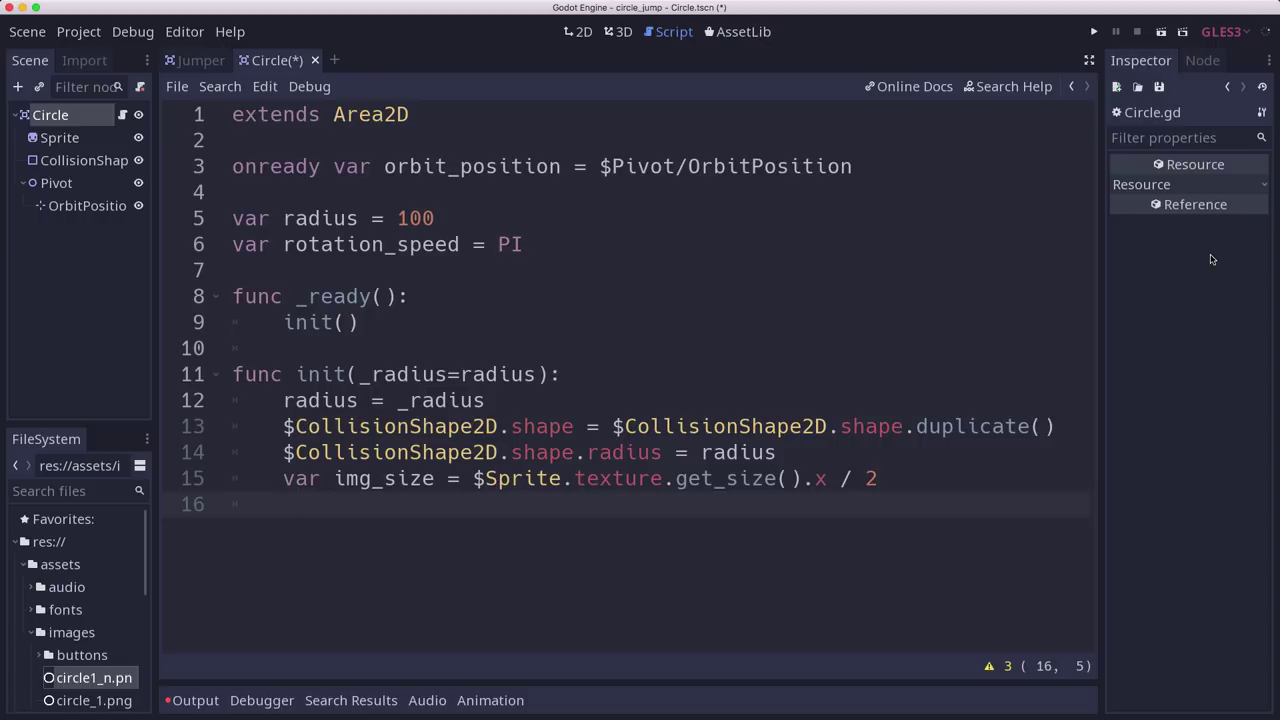
# Scale the Sprite by Vector2(1, 1) * radius / img_size.
pyautogui.write('$Sprite.')
pyautogui.write('scale = ')
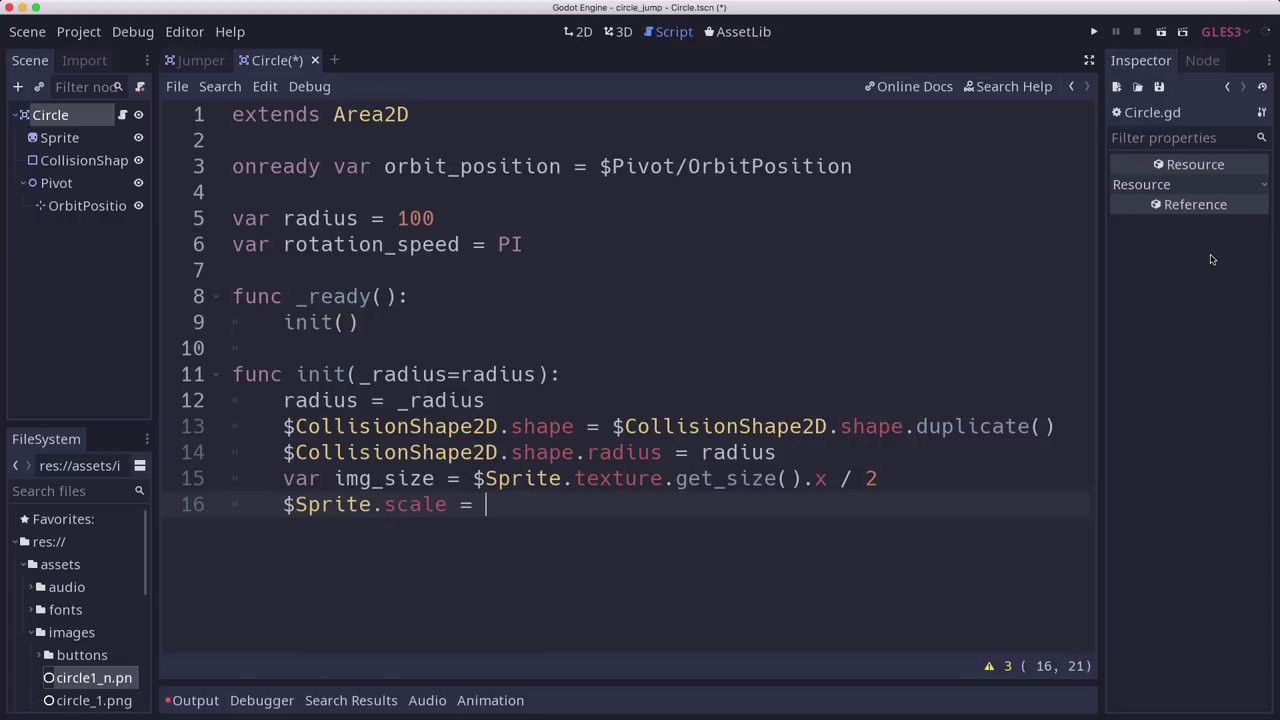
pyautogui.write('VE')
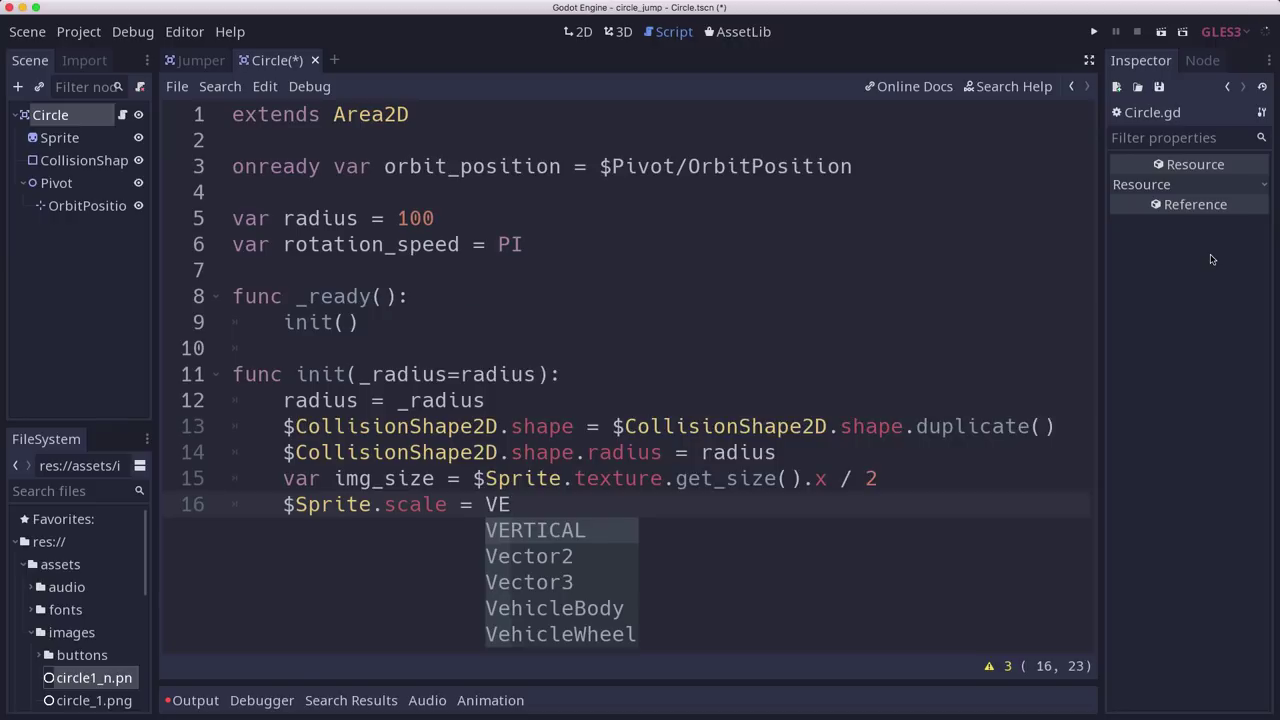
pyautogui.press('Down')
pyautogui.press('Down')
pyautogui.press('Up')
pyautogui.press('Return')
pyautogui.write('(1, 1')
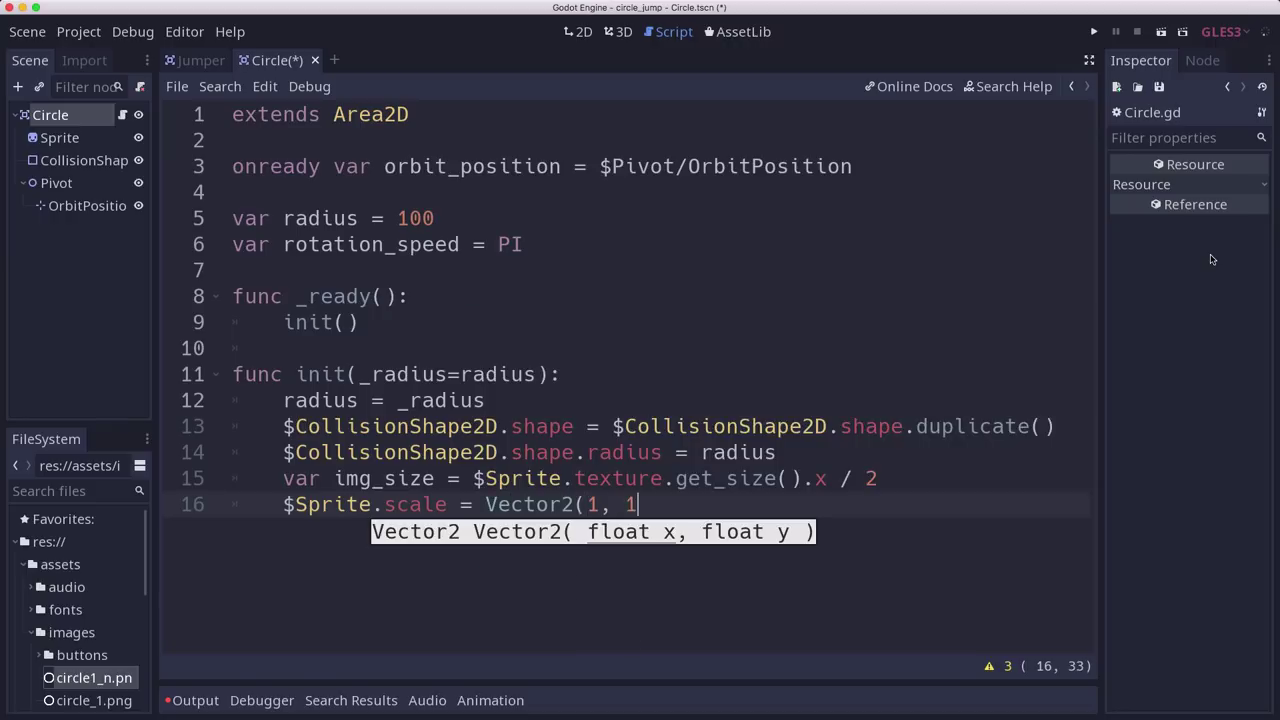
pyautogui.write(')')
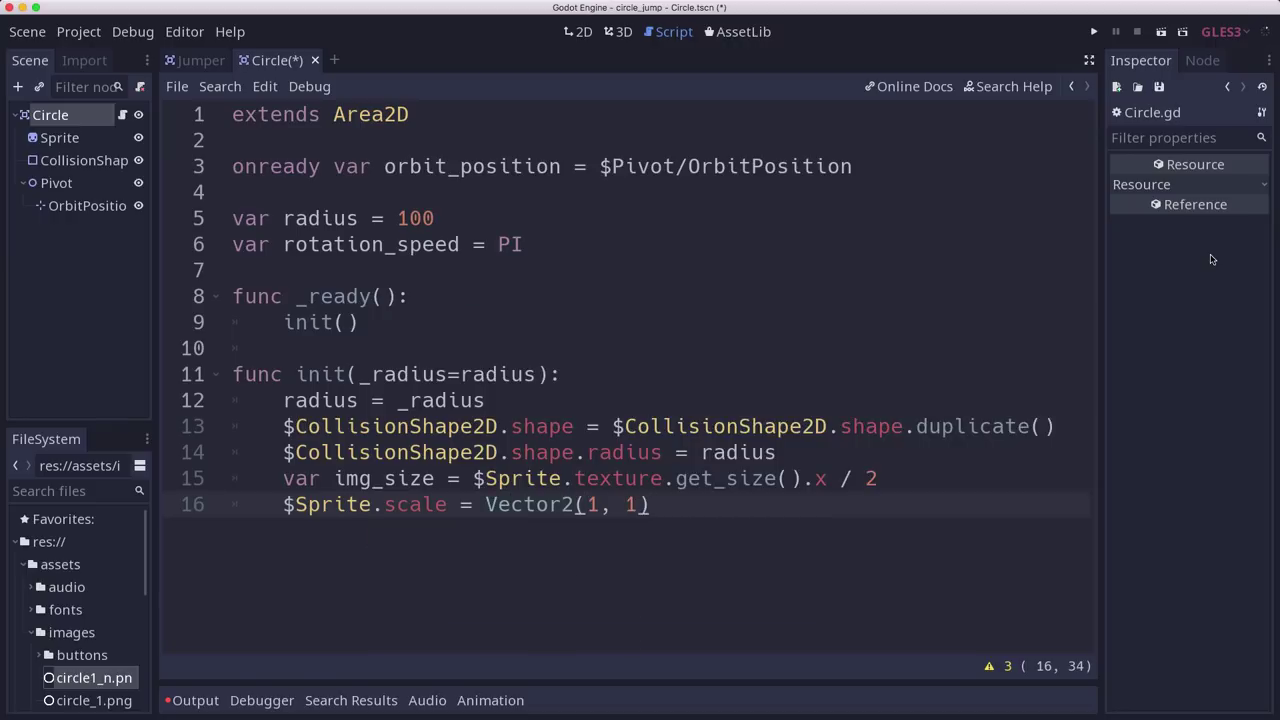
pyautogui.write(' * radius')
pyautogui.write(' / img')
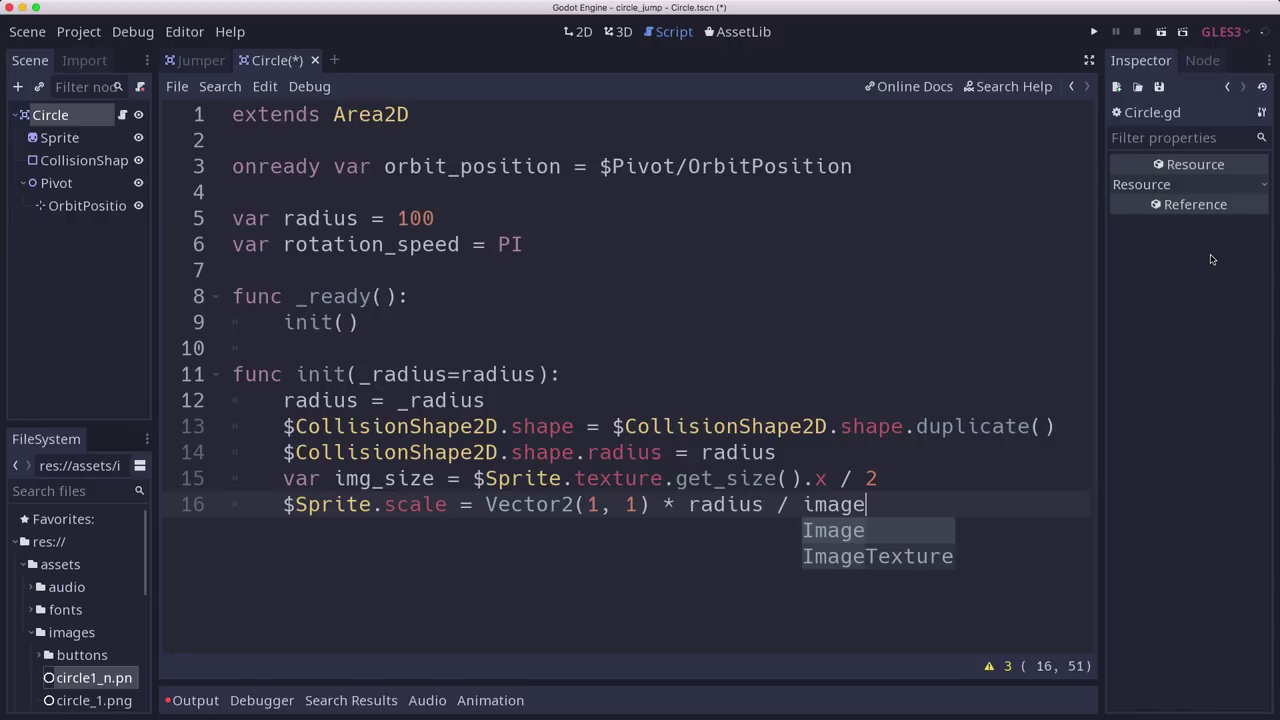
pyautogui.write('_')
pyautogui.press('Return')
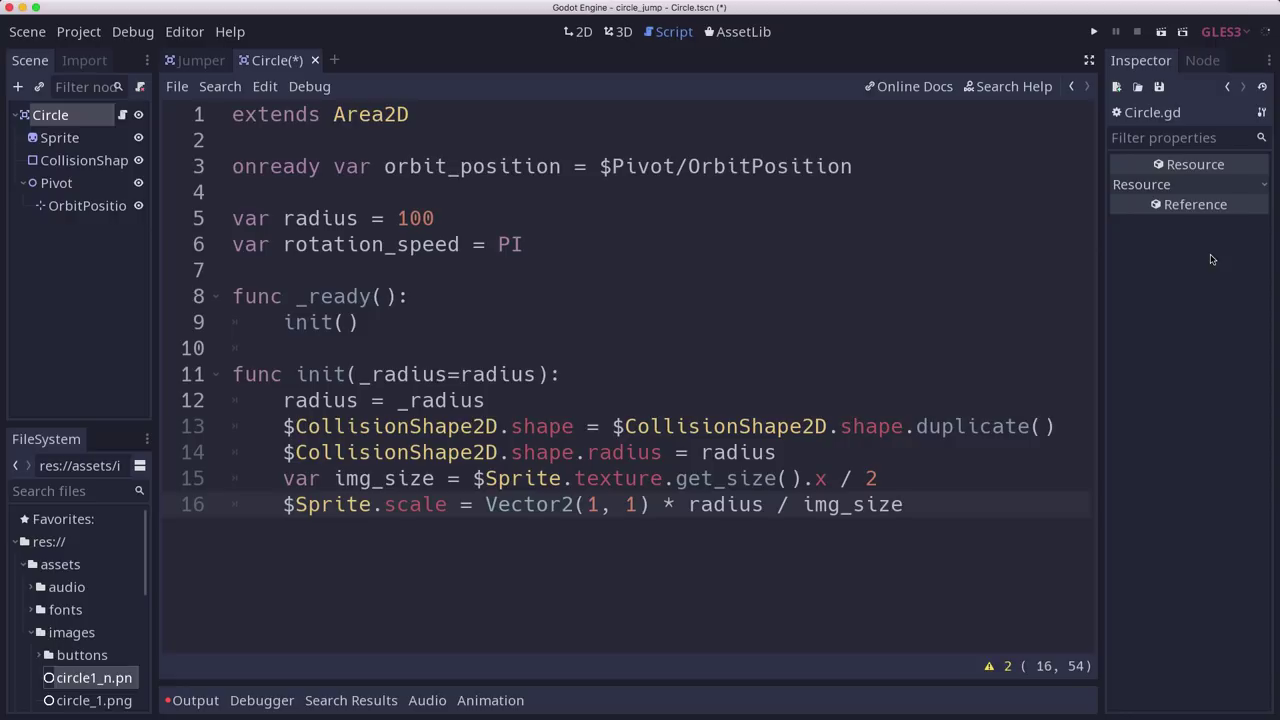
# Set orbit_position.position.x to radius + 25 and save the script.
pyautogui.press('Return')
pyautogui.write('orb')
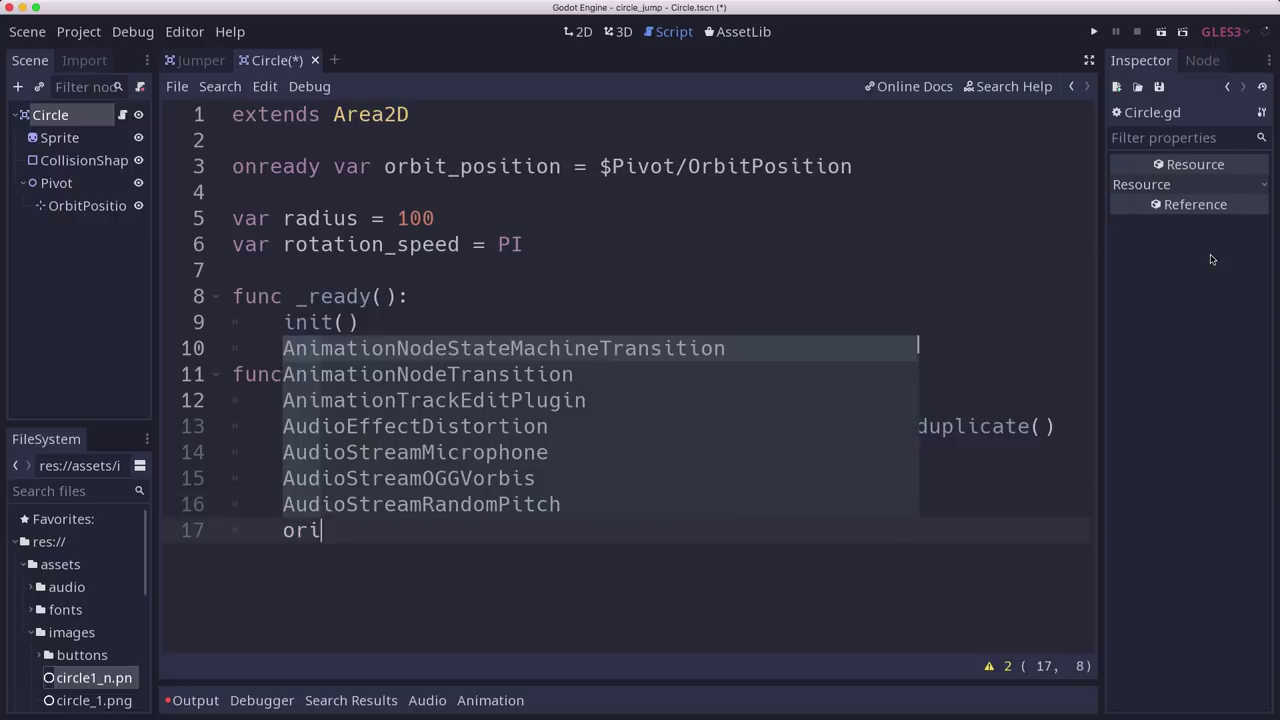
pyautogui.write('i')
pyautogui.press('Return')
pyautogui.write('.x =')
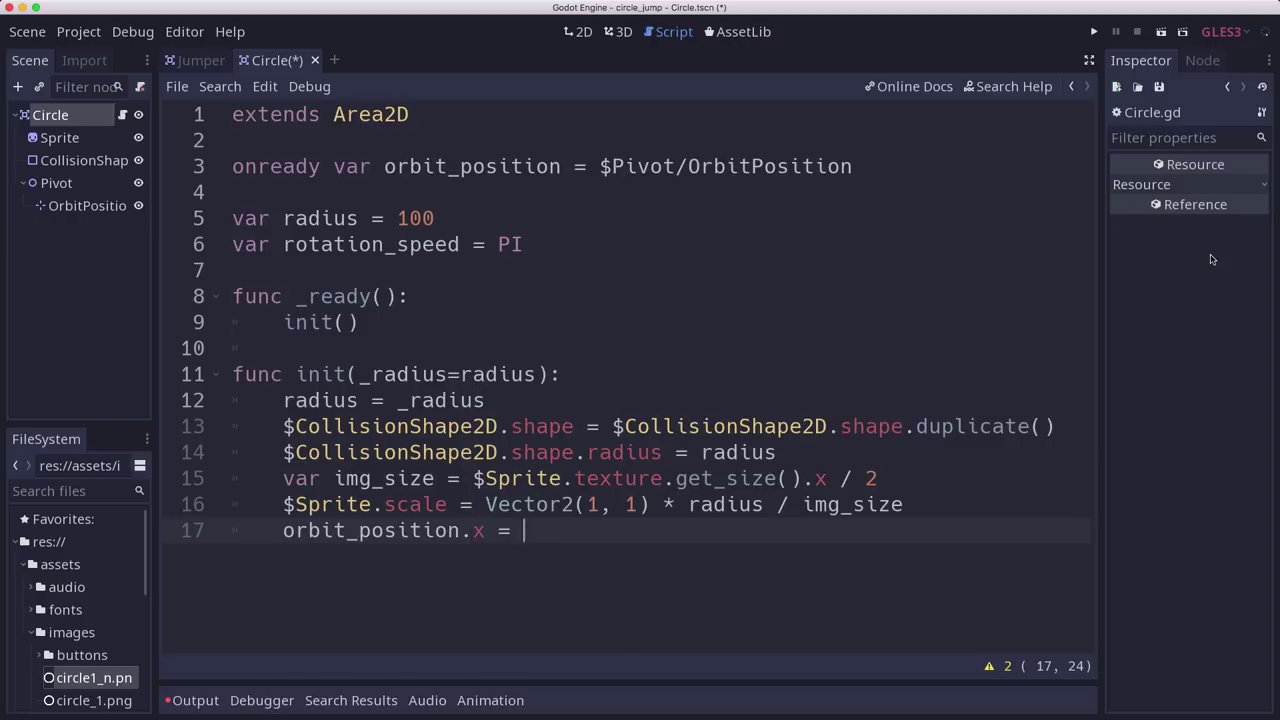
pyautogui.press('BackSpace')
pyautogui.press('BackSpace')
pyautogui.press('BackSpace')
pyautogui.write('position.x = ')
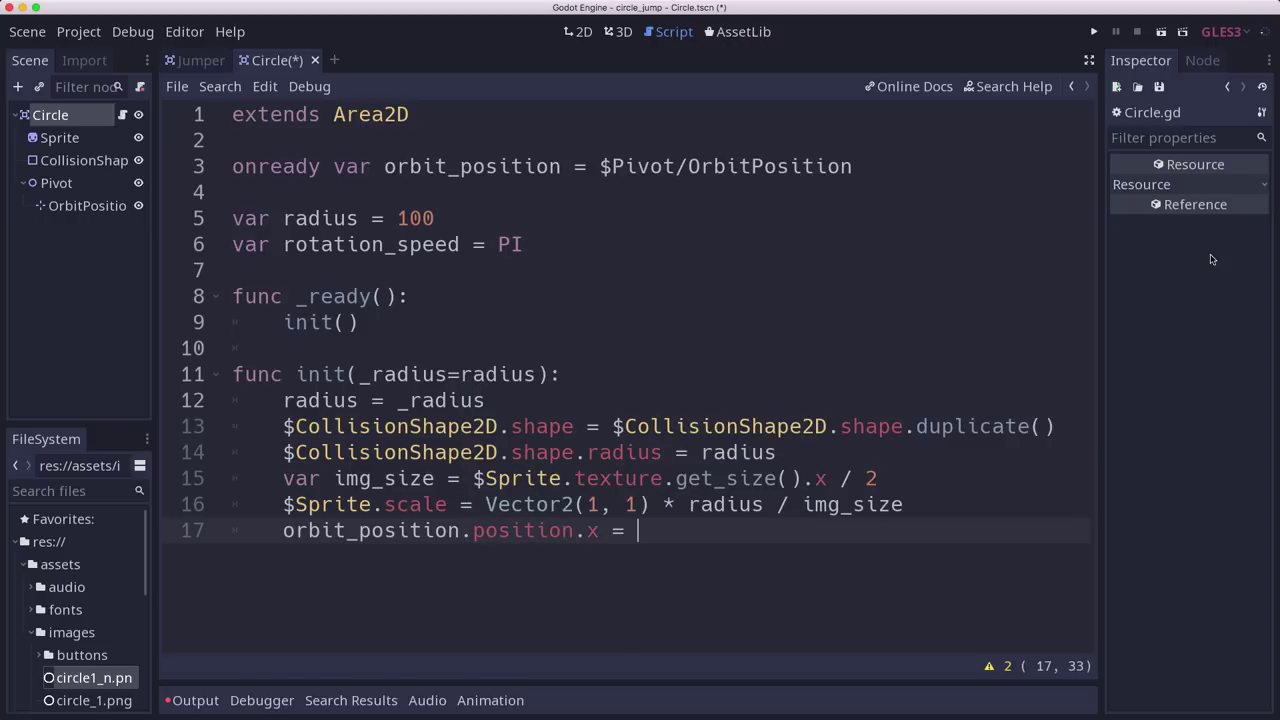
pyautogui.write('rai')
pyautogui.press('BackSpace')
pyautogui.press('BackSpace')
pyautogui.write('a')
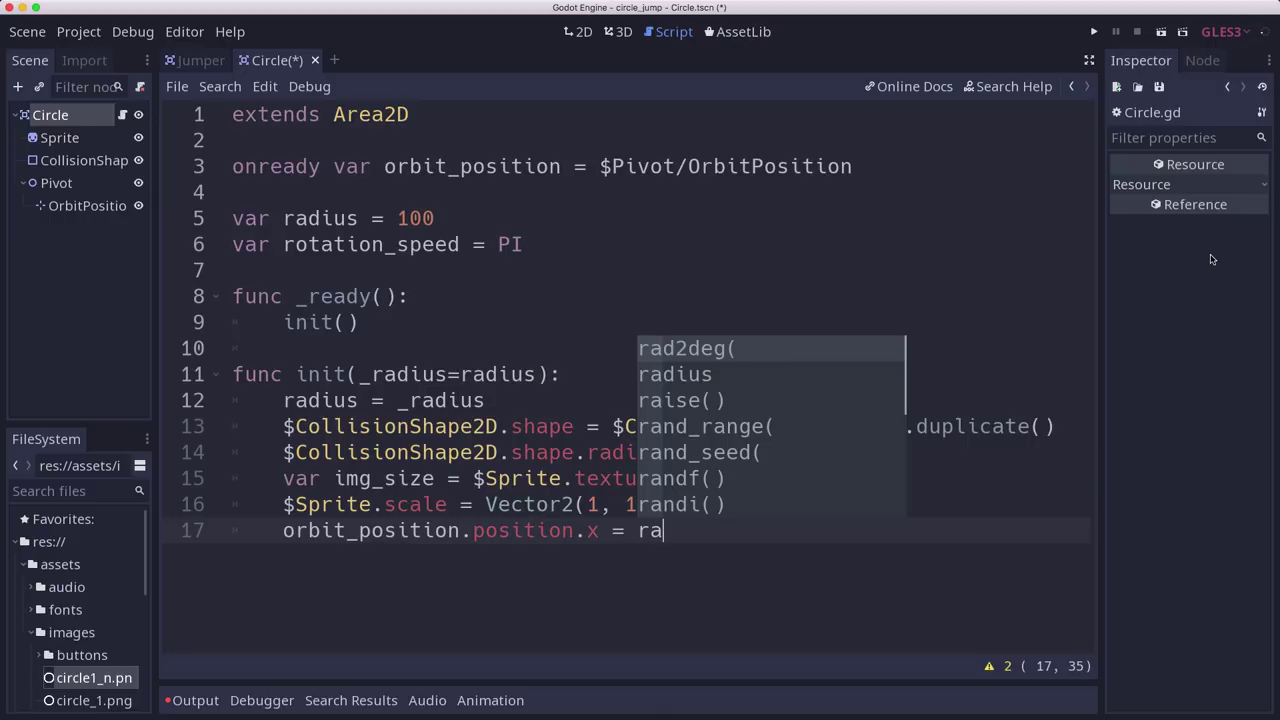
pyautogui.press('Down')
pyautogui.press('Return')
pyautogui.write('+ ')
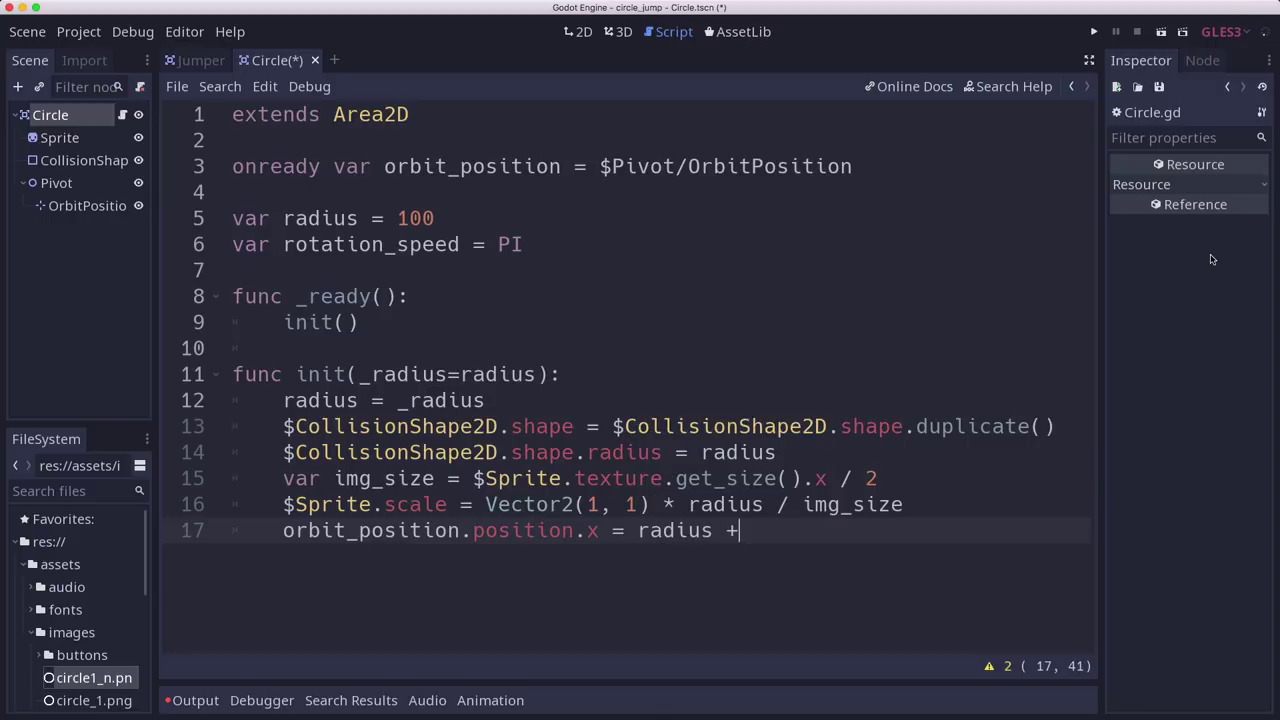
pyautogui.write('m')
pyautogui.press('BackSpace')
pyautogui.write('25')
pyautogui.hotkey('ctrl', 's')
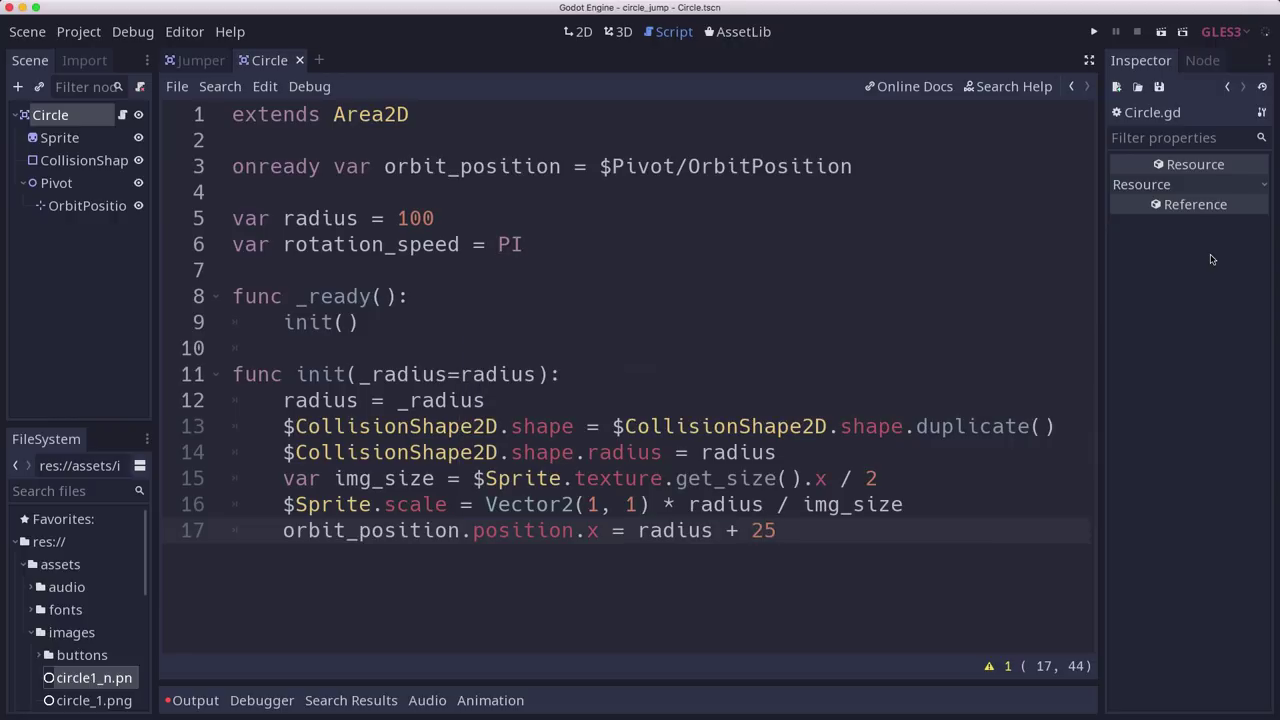
pyautogui.press('Return')
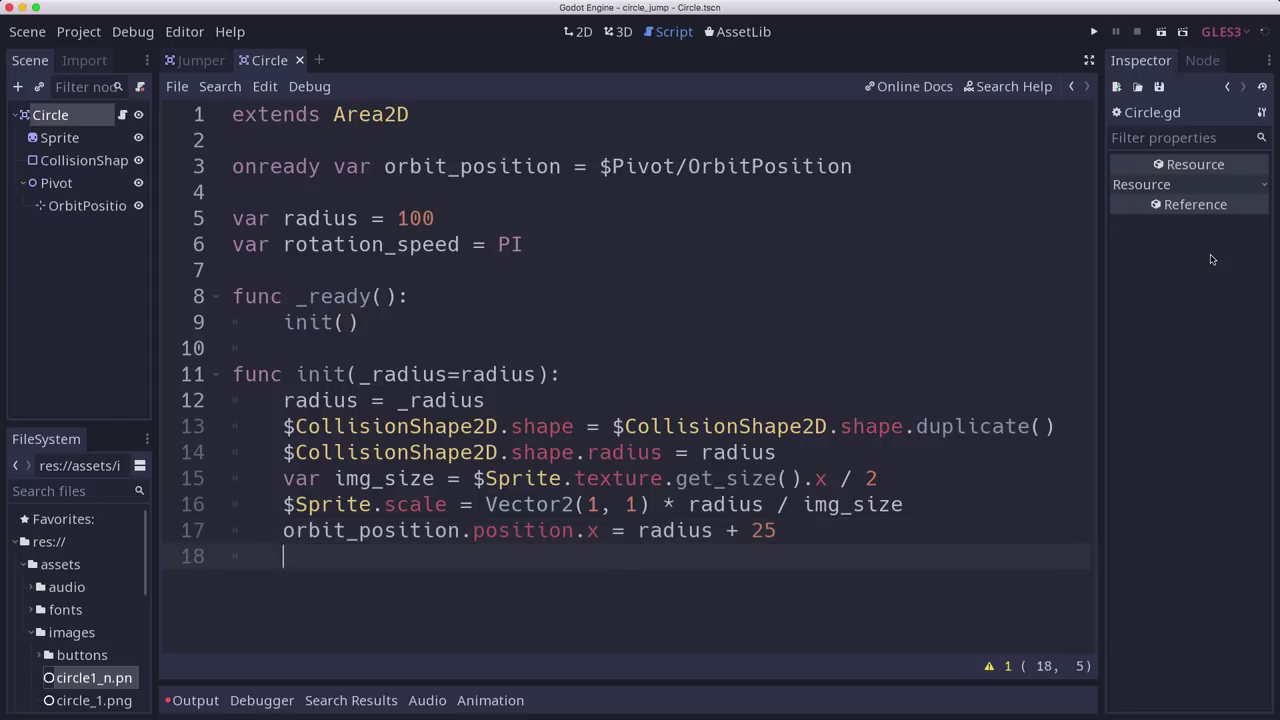
# Write _process(delta) adding rotation_speed * delta to $Pivot.rotation, then save.
pyautogui.press('Return')
pyautogui.press('BackSpace')
pyautogui.write('func ')
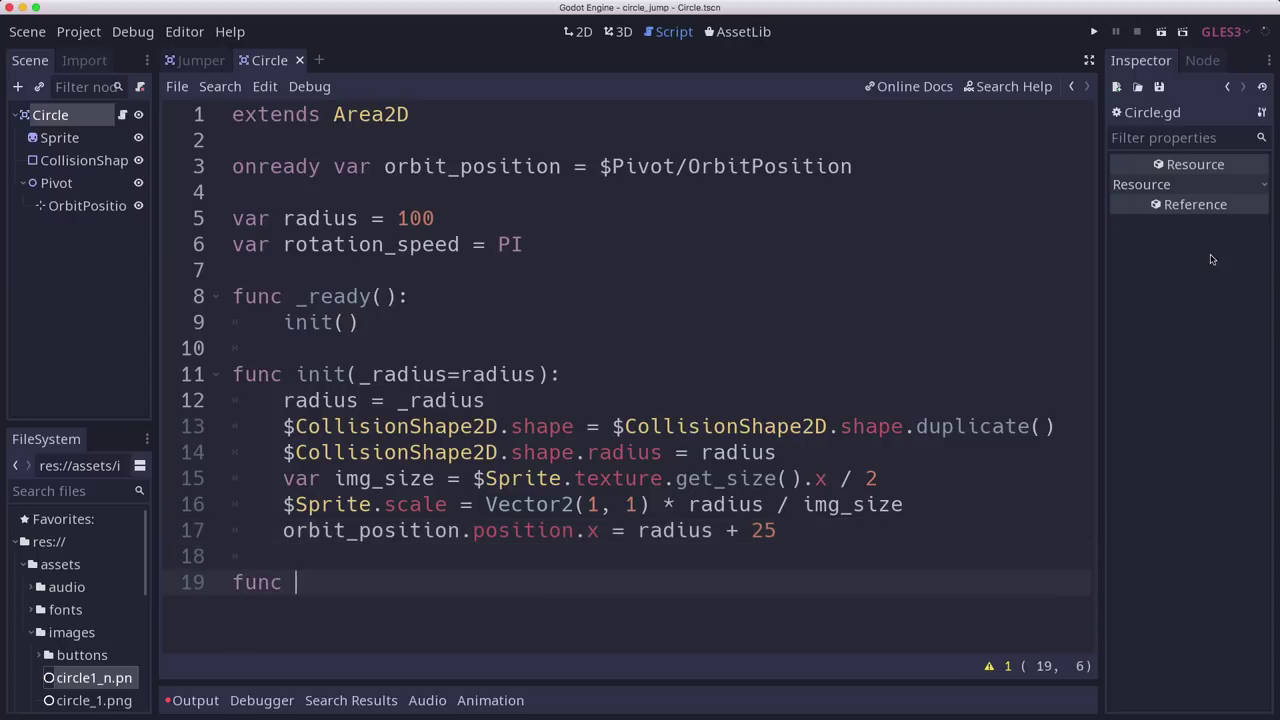
pyautogui.write('_po')
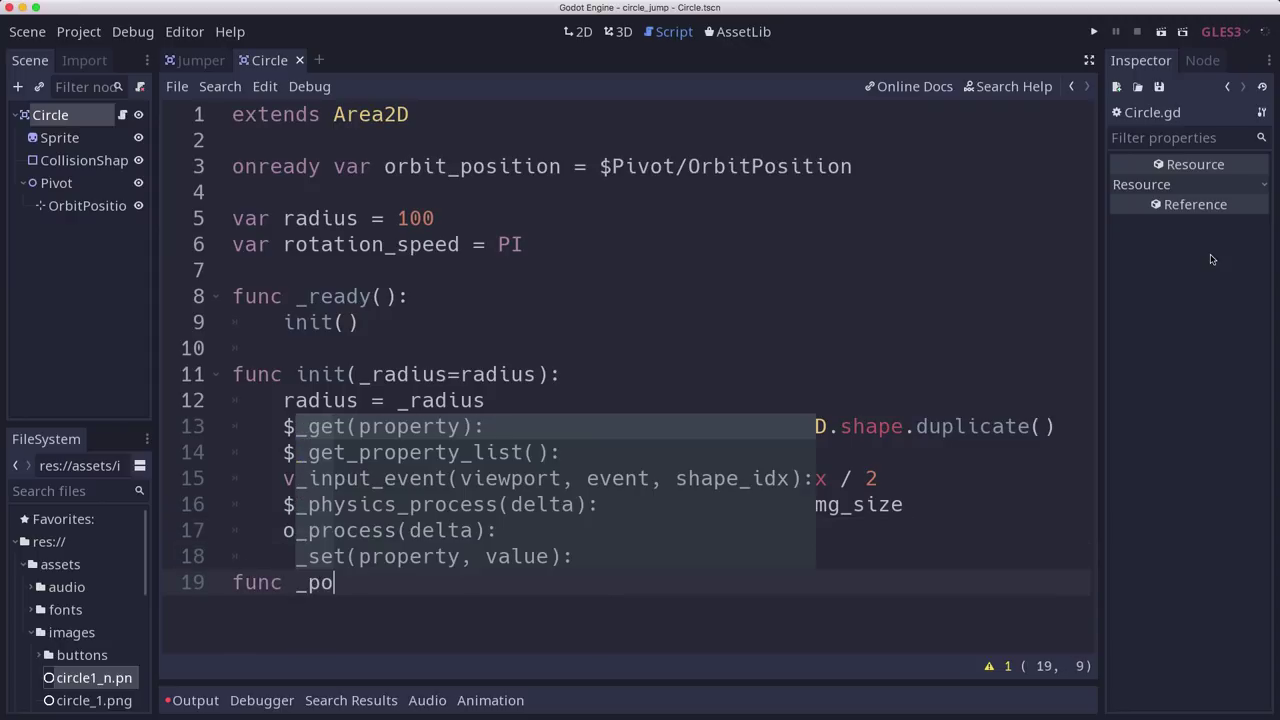
pyautogui.write('r')
pyautogui.press('Return')
pyautogui.press('Return')
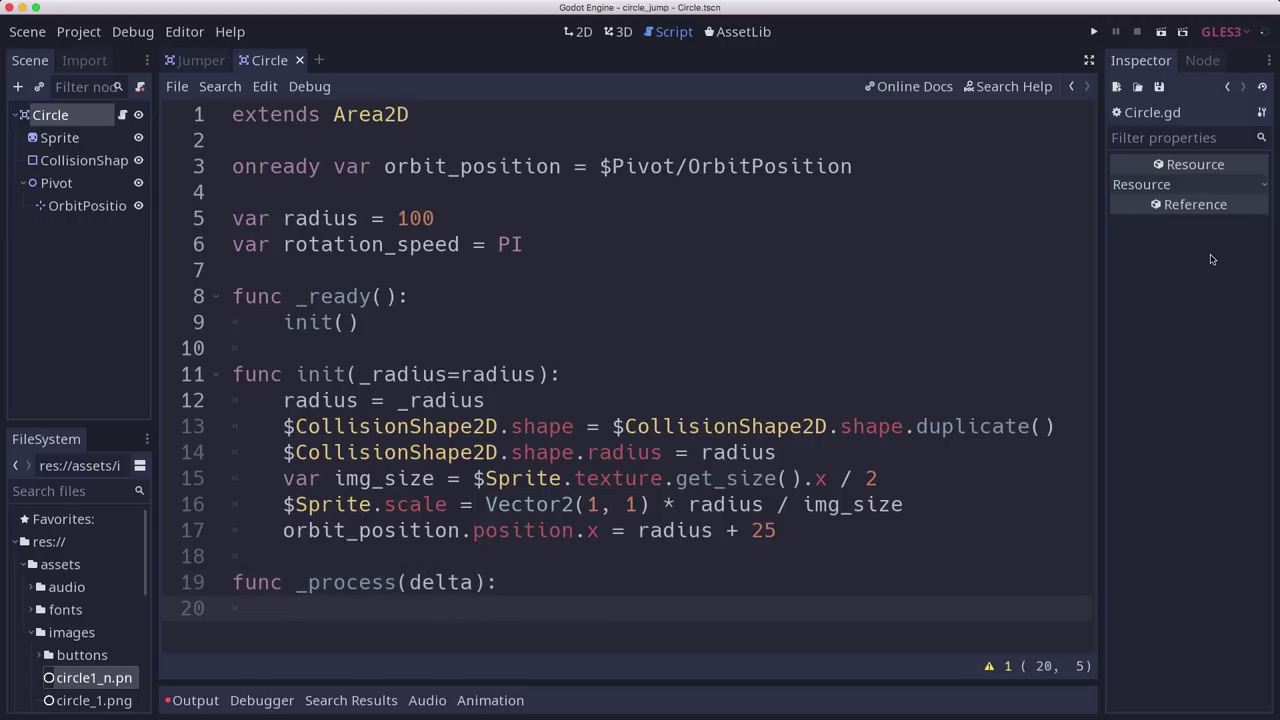
pyautogui.write('$P')
pyautogui.press('Return')
pyautogui.write('.')
pyautogui.write('rotation +')
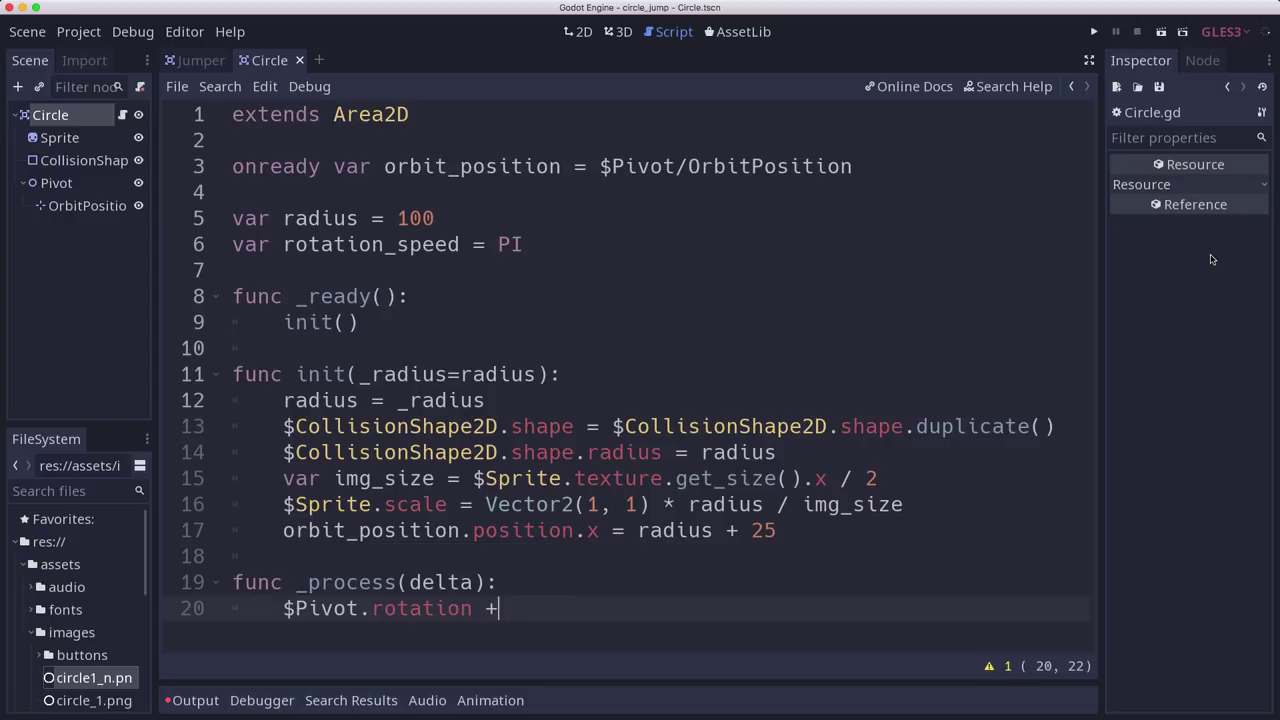
pyautogui.write('= rot')
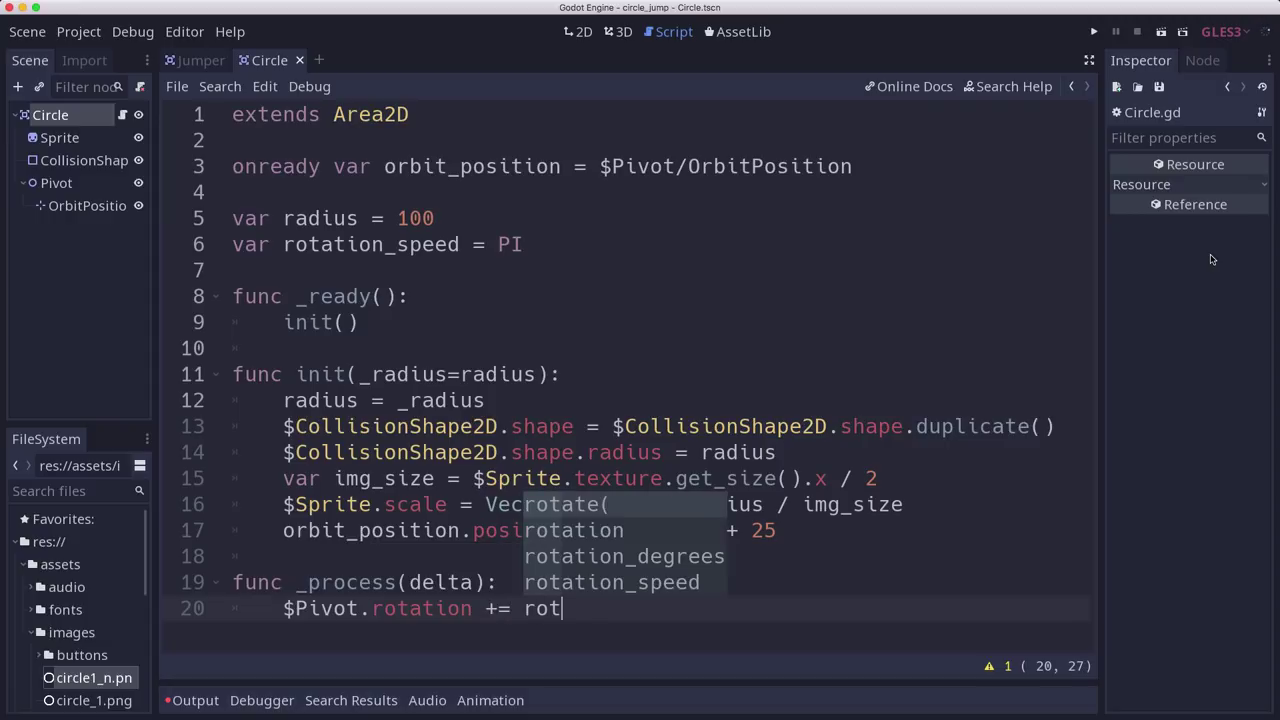
pyautogui.press('Down')
pyautogui.press('Down')
pyautogui.press('Down')
pyautogui.press('Return')
pyautogui.write('* de')
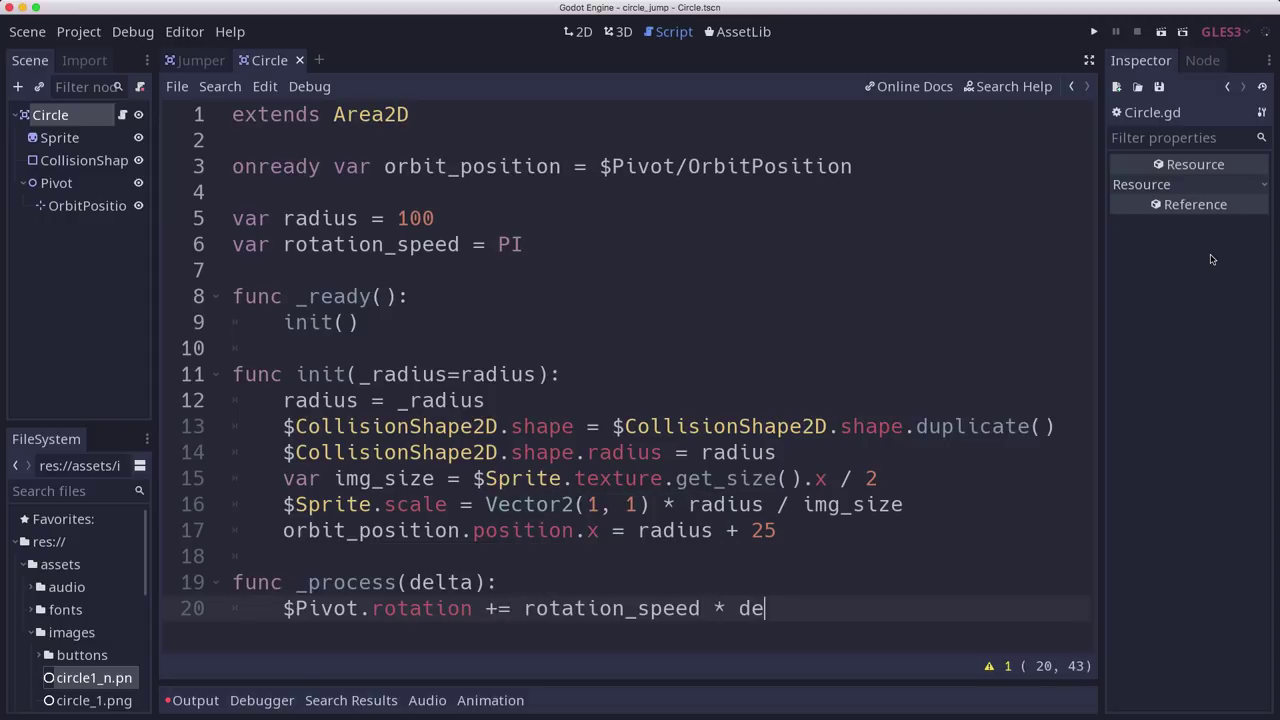
pyautogui.write('lta')
pyautogui.hotkey('ctrl', 's')
pyautogui.click(585, 218)
pyautogui.click(132, 31)
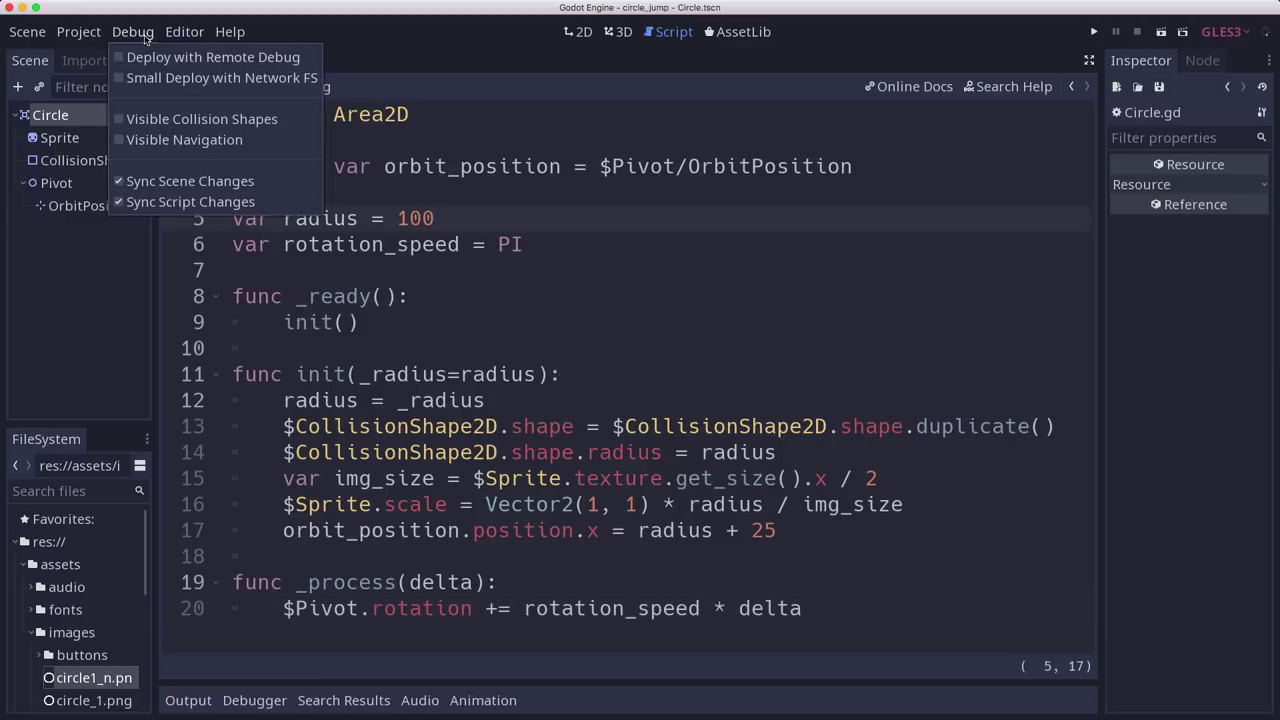
pyautogui.click(184, 127)
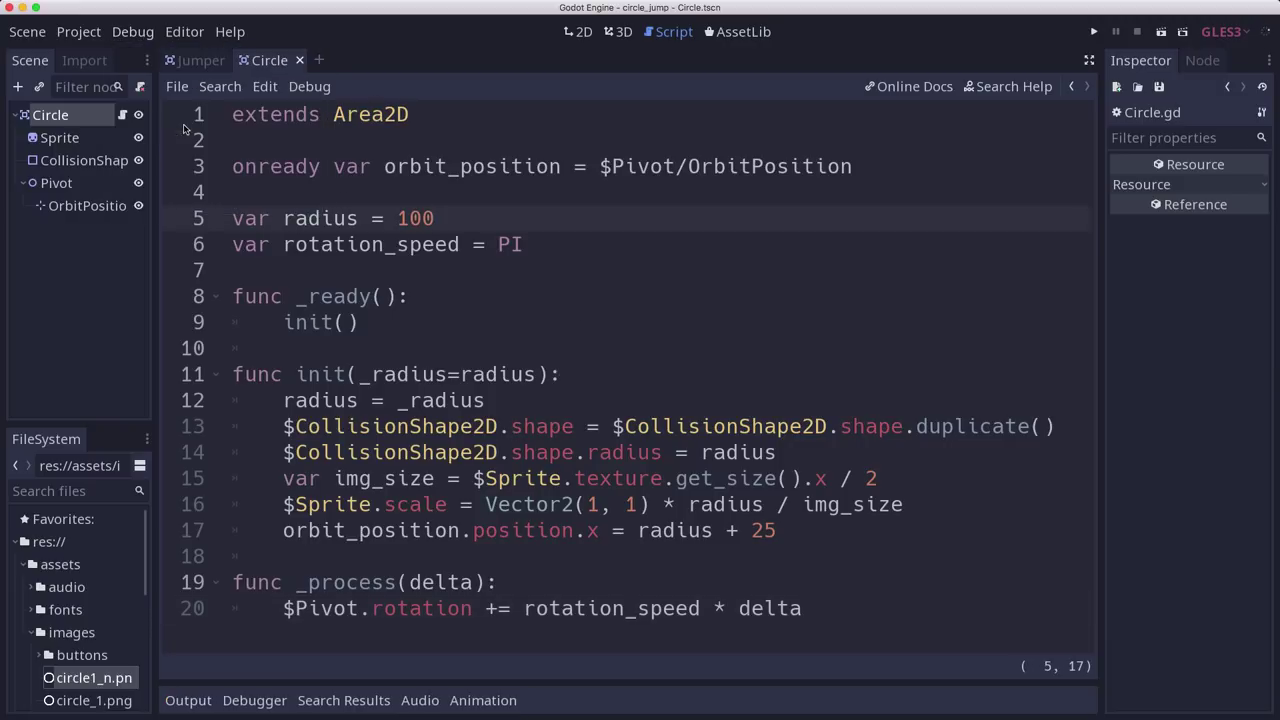
pyautogui.click(1161, 31)
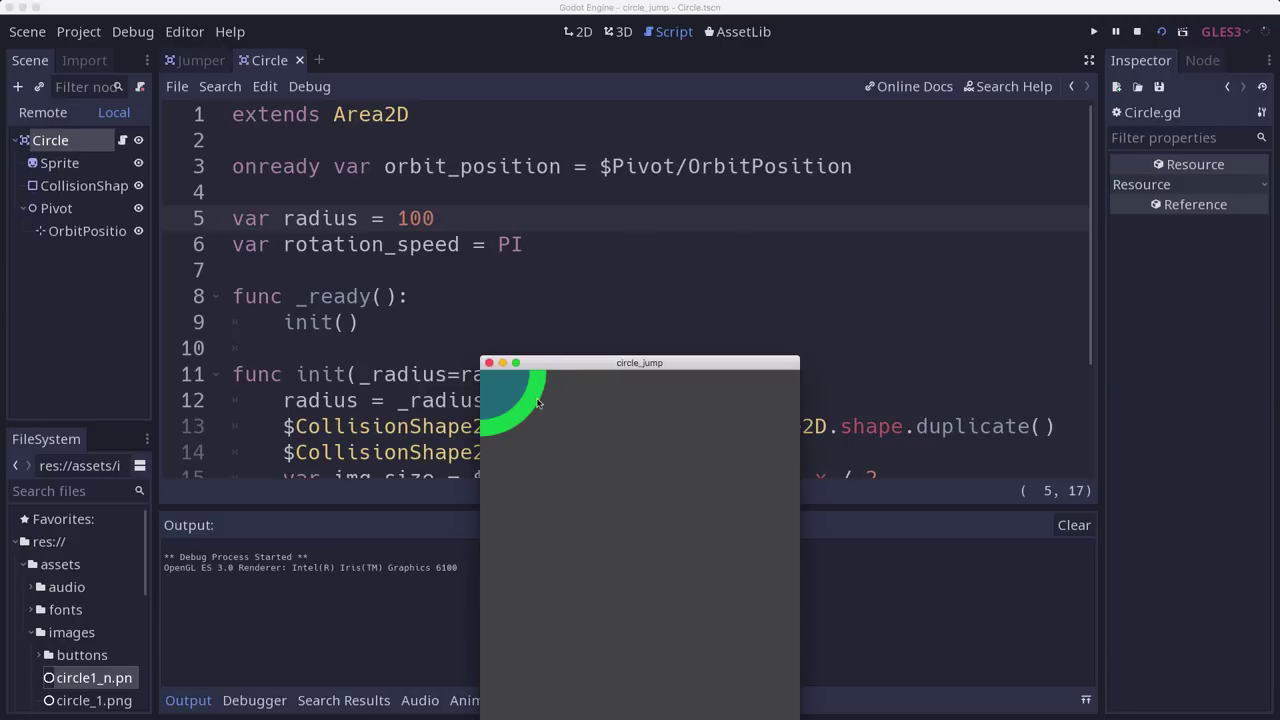
pyautogui.click(489, 363)
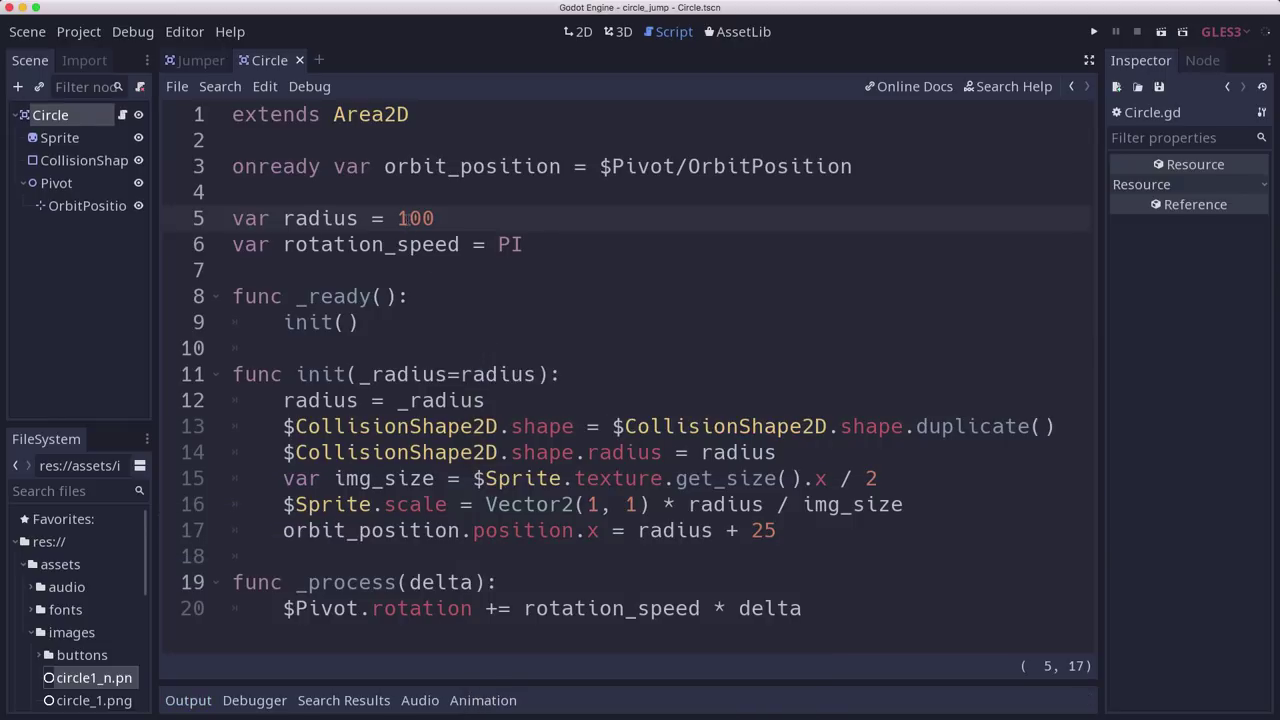
pyautogui.press('Left')
pyautogui.press('Left')
pyautogui.press('Left')
pyautogui.press('Delete')
pyautogui.write('5')
pyautogui.press('super+b')
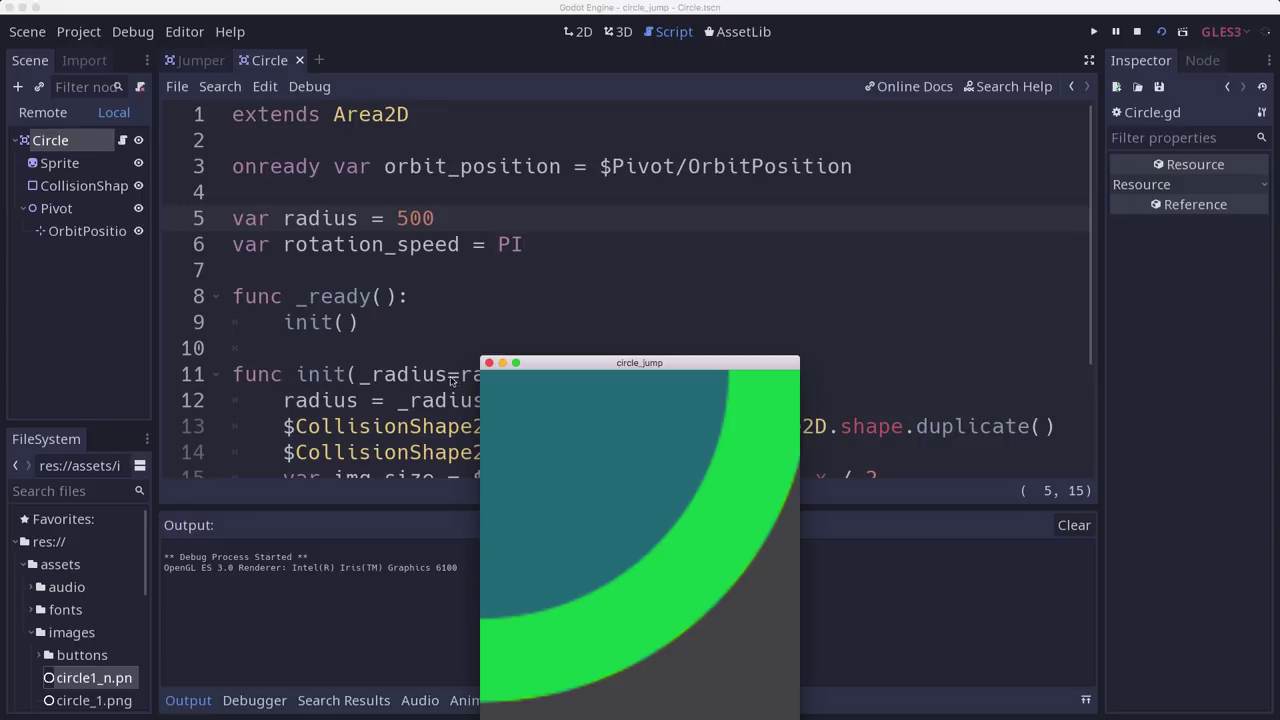
pyautogui.click(489, 362)
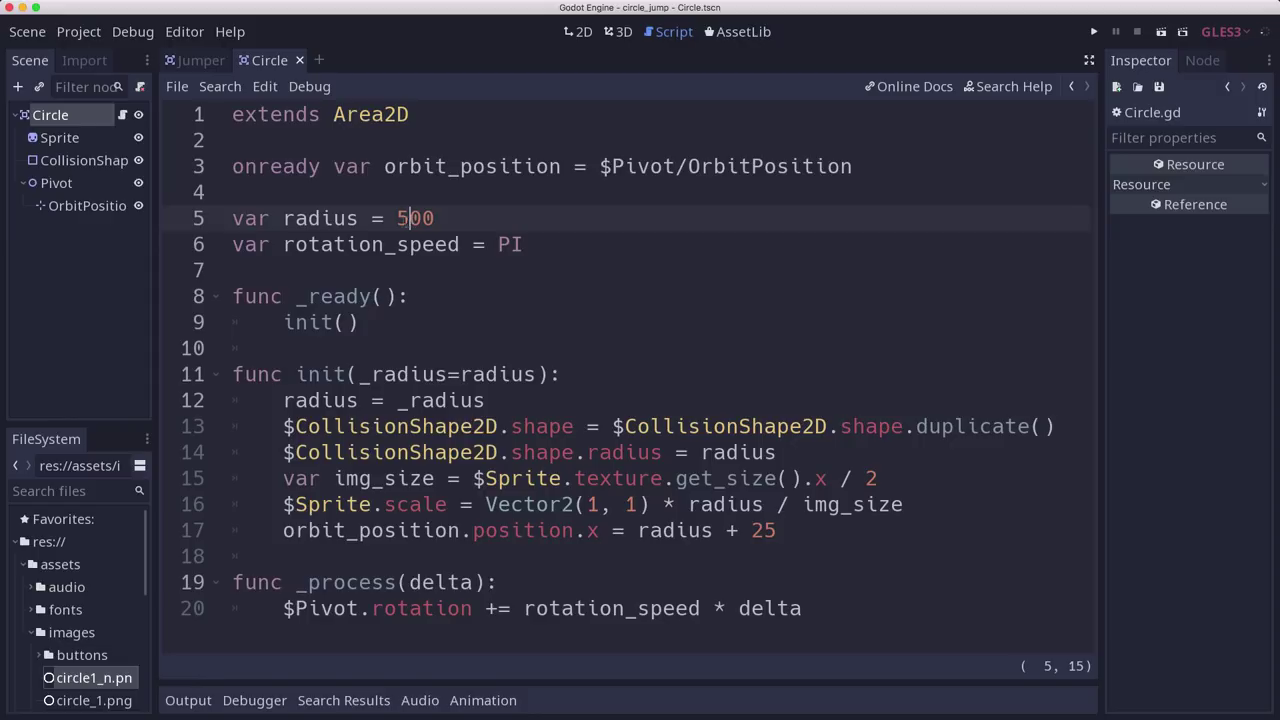
pyautogui.press('Delete')
pyautogui.press('super+b')
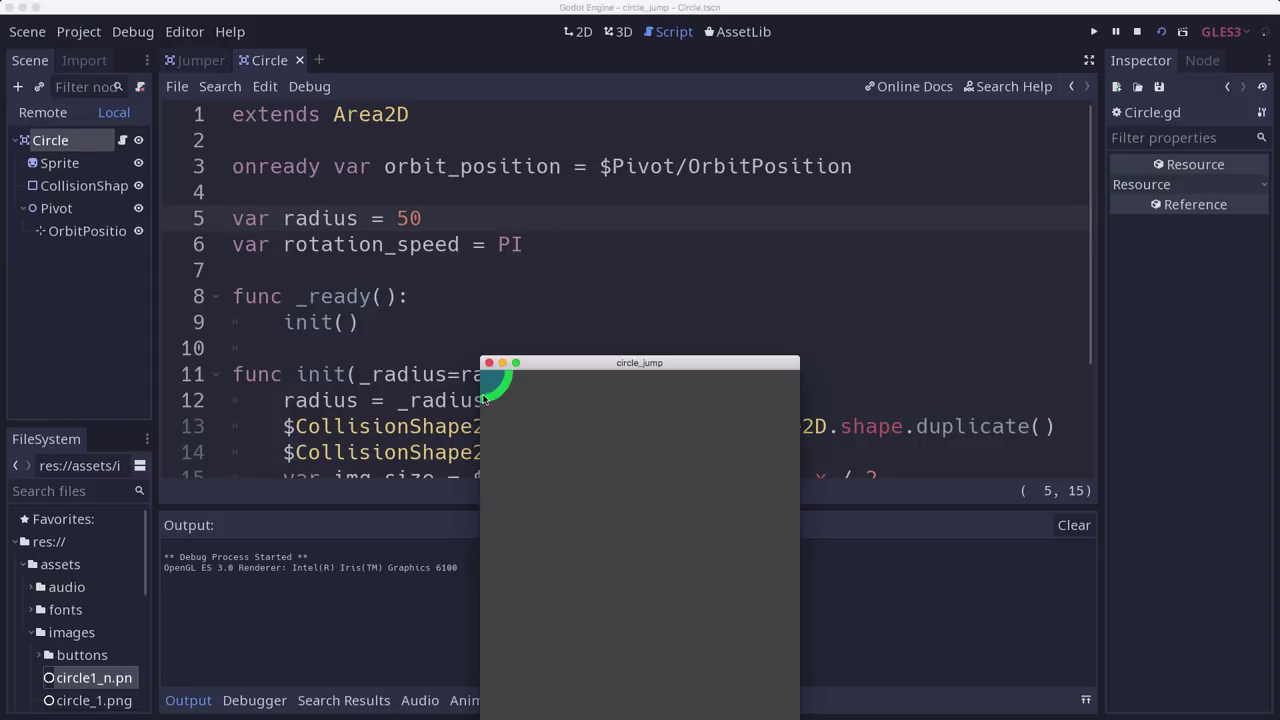
pyautogui.click(489, 362)
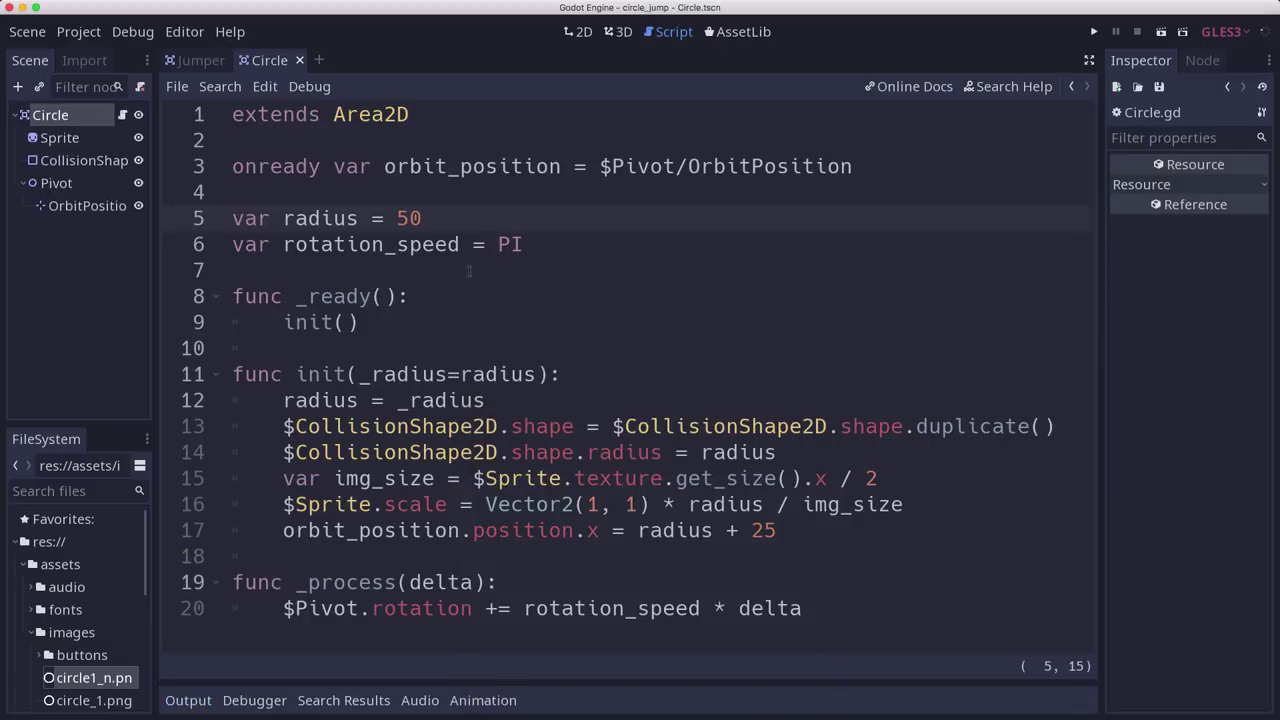
pyautogui.press('BackSpace')
pyautogui.press('BackSpace')
pyautogui.write('100')
pyautogui.click(520, 262)
pyautogui.hotkey('ctrl', 's')
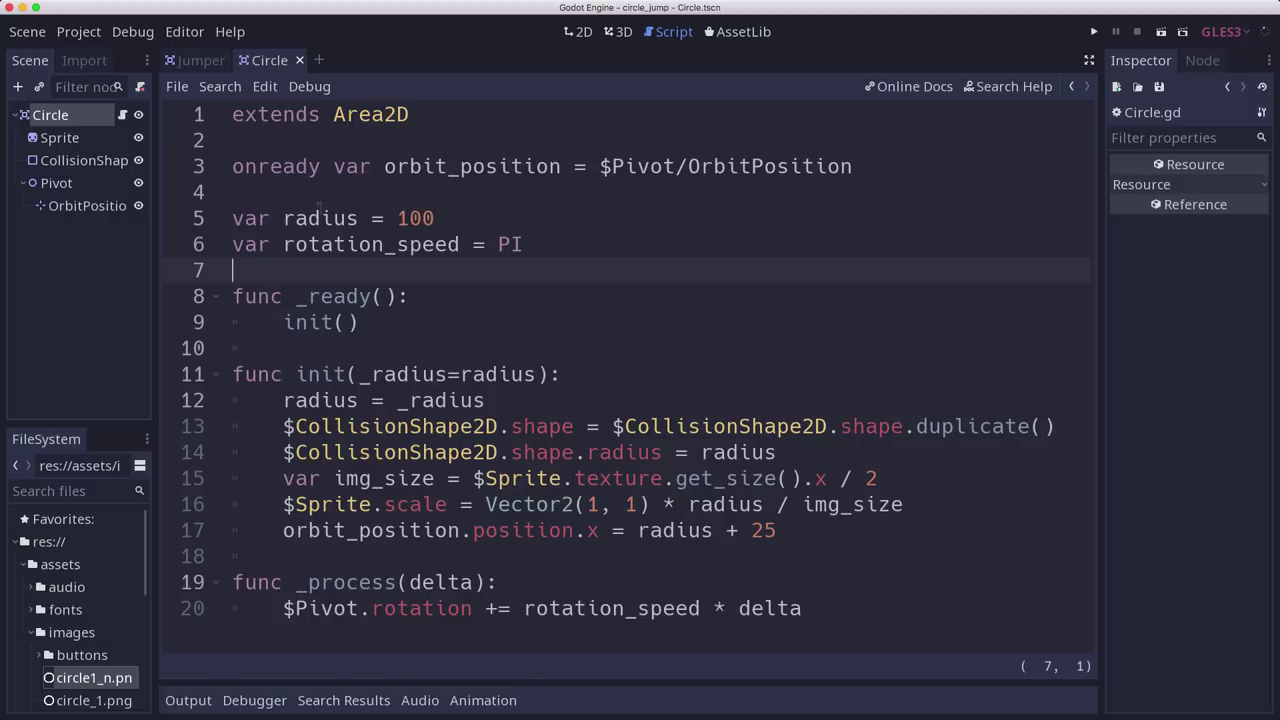
# Create a new scene with a Node root named Main, saved as res://Main.tscn.
pyautogui.click(319, 60)
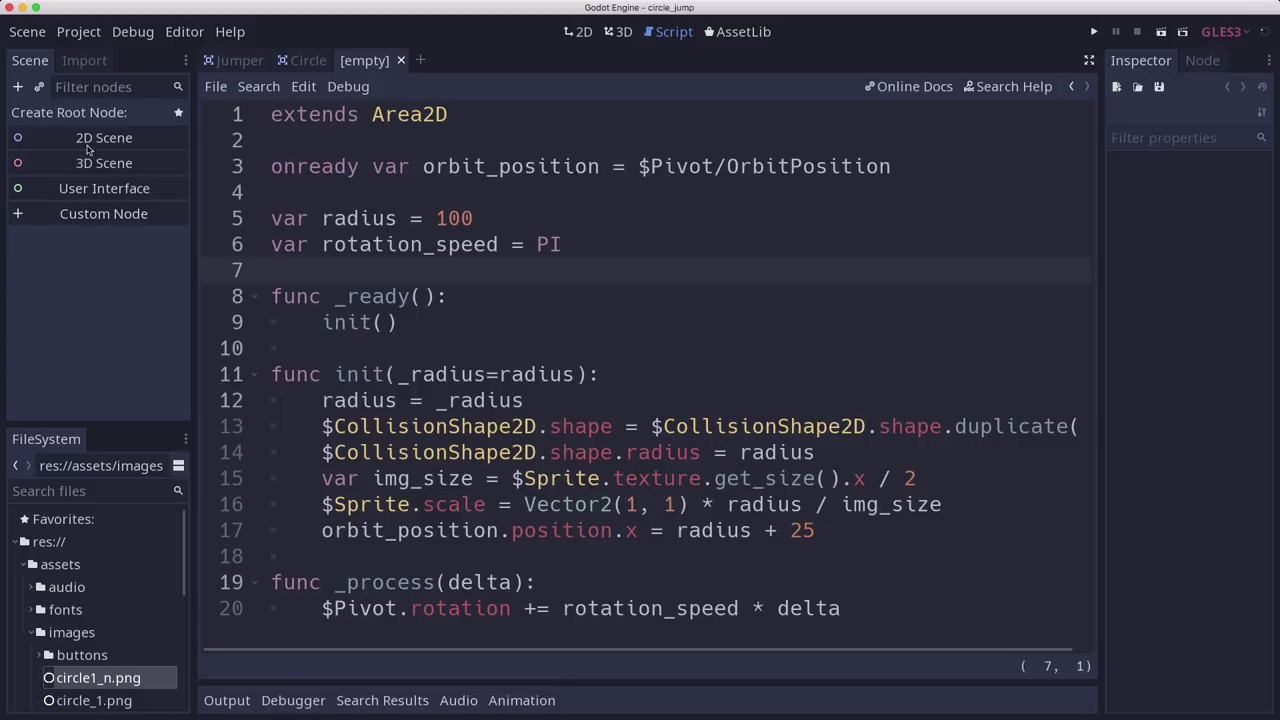
pyautogui.click(18, 88)
pyautogui.doubleClick(510, 232)
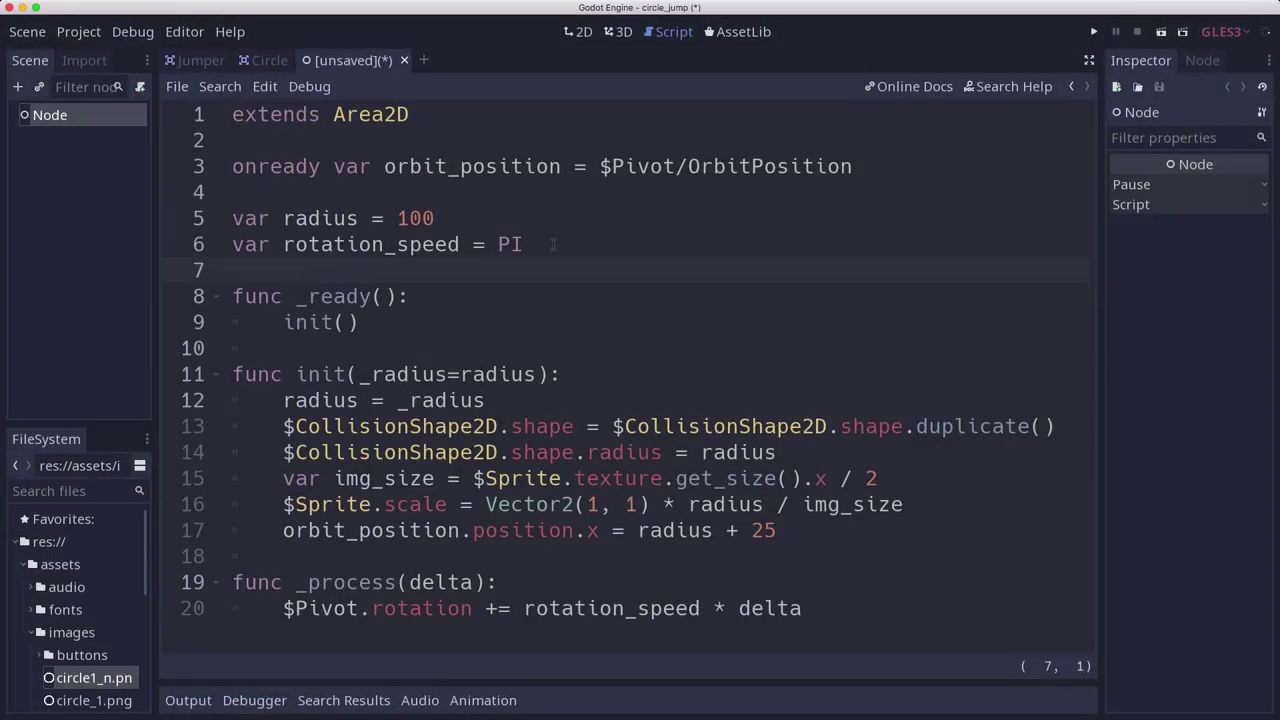
pyautogui.doubleClick(131, 118)
pyautogui.write('Main')
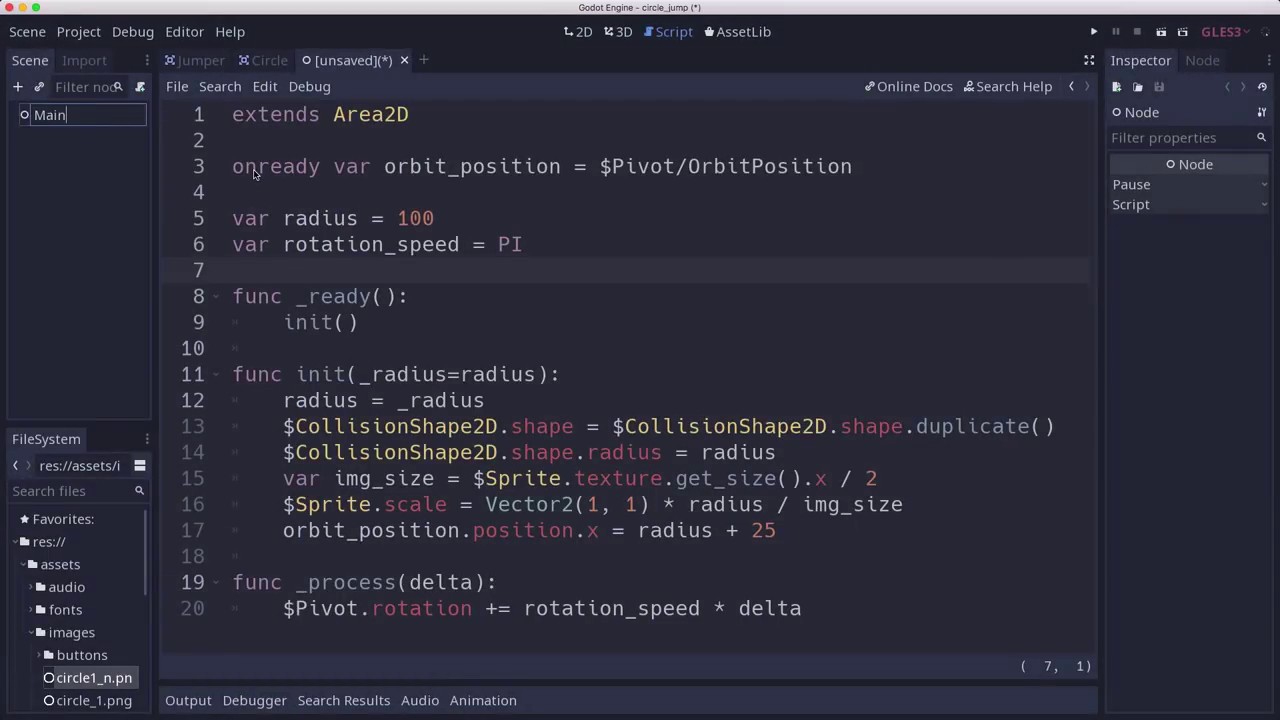
pyautogui.press('Return')
pyautogui.hotkey('ctrl', 's')
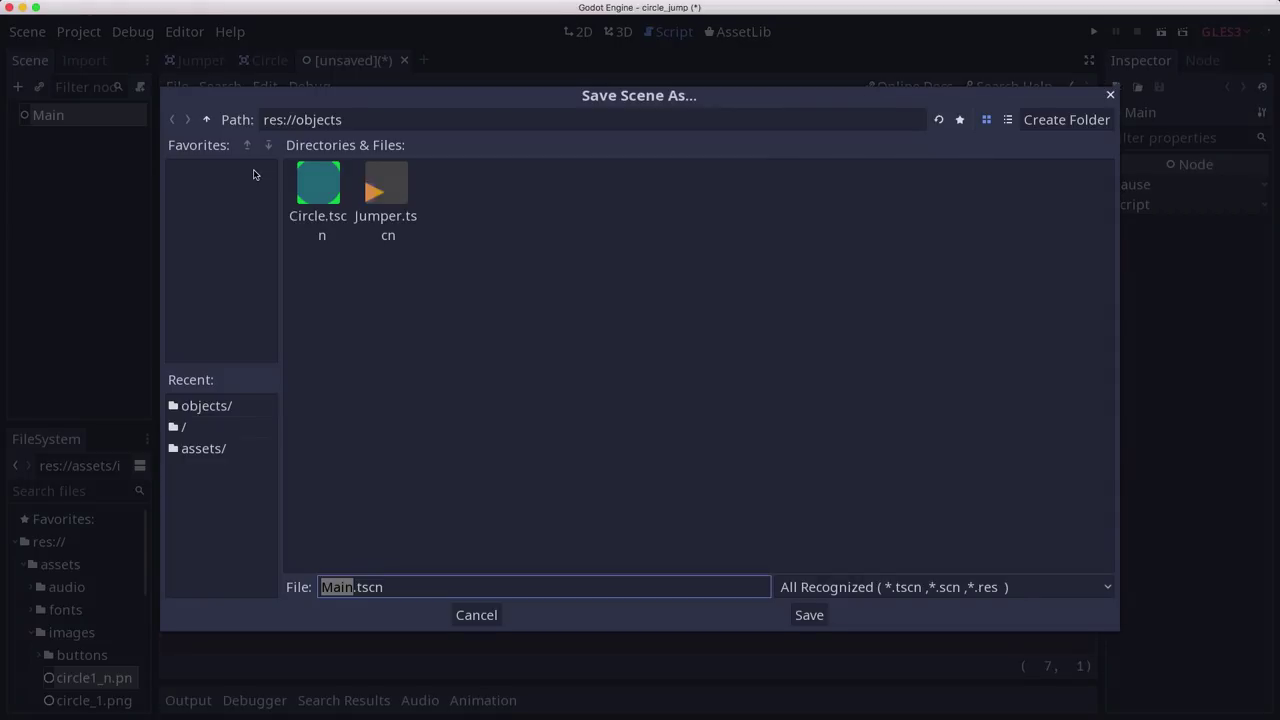
pyautogui.click(221, 432)
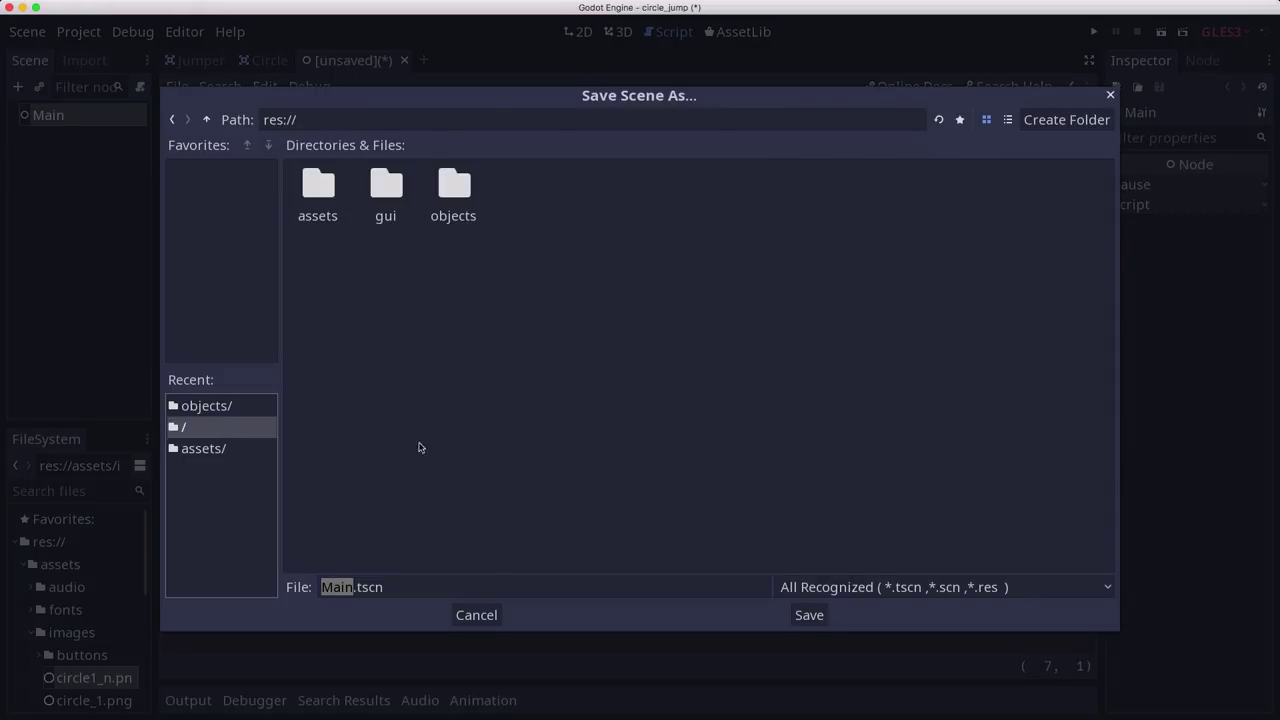
pyautogui.click(809, 615)
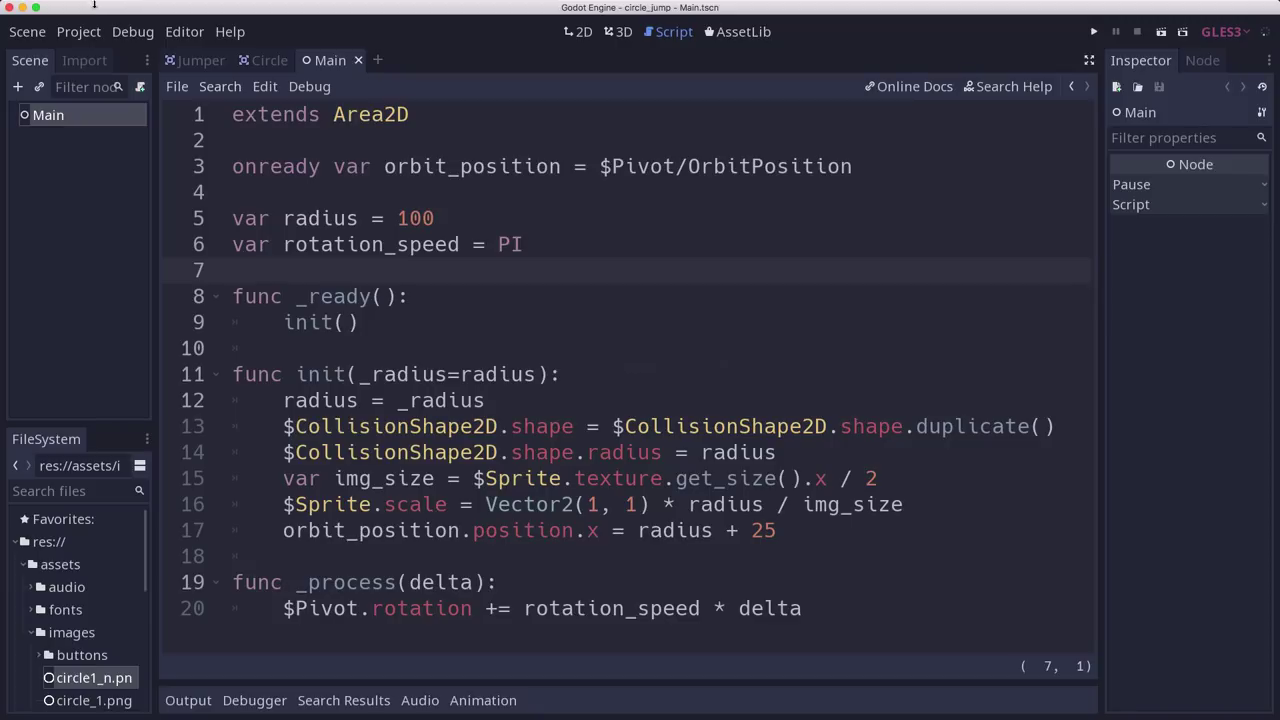
# Instance the Jumper and Circle scenes under Main.
pyautogui.click(40, 87)
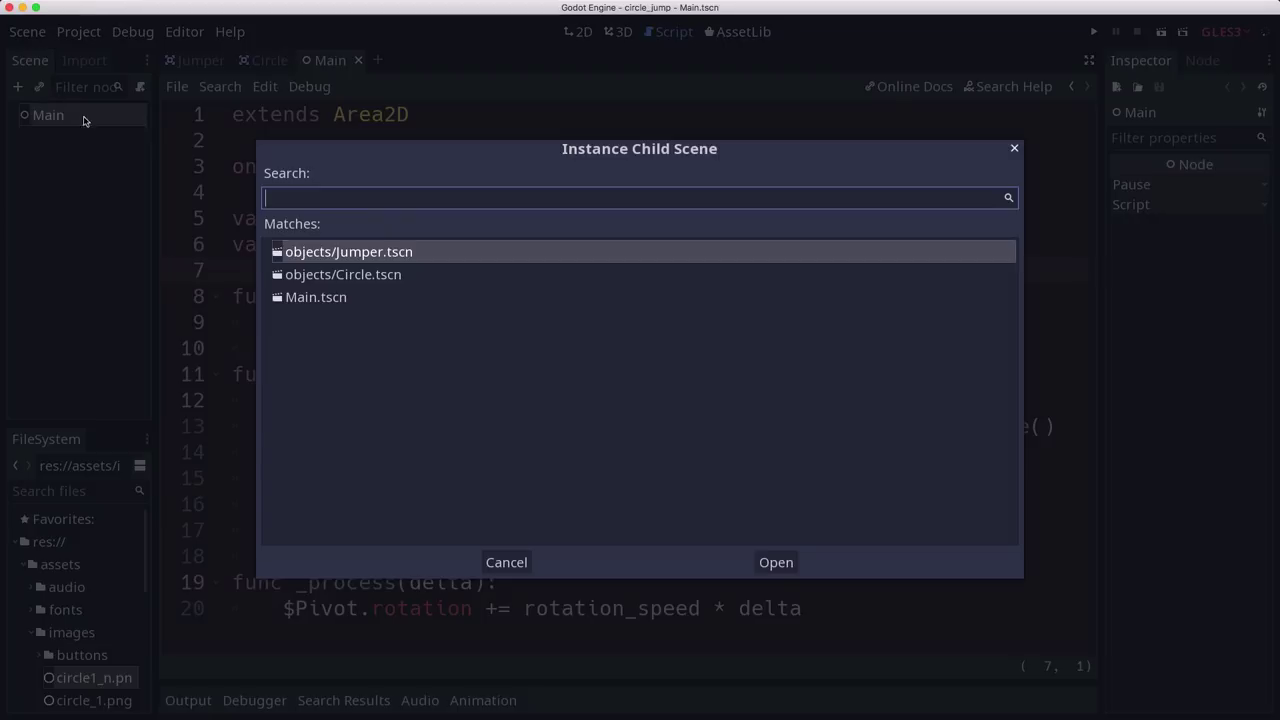
pyautogui.doubleClick(388, 257)
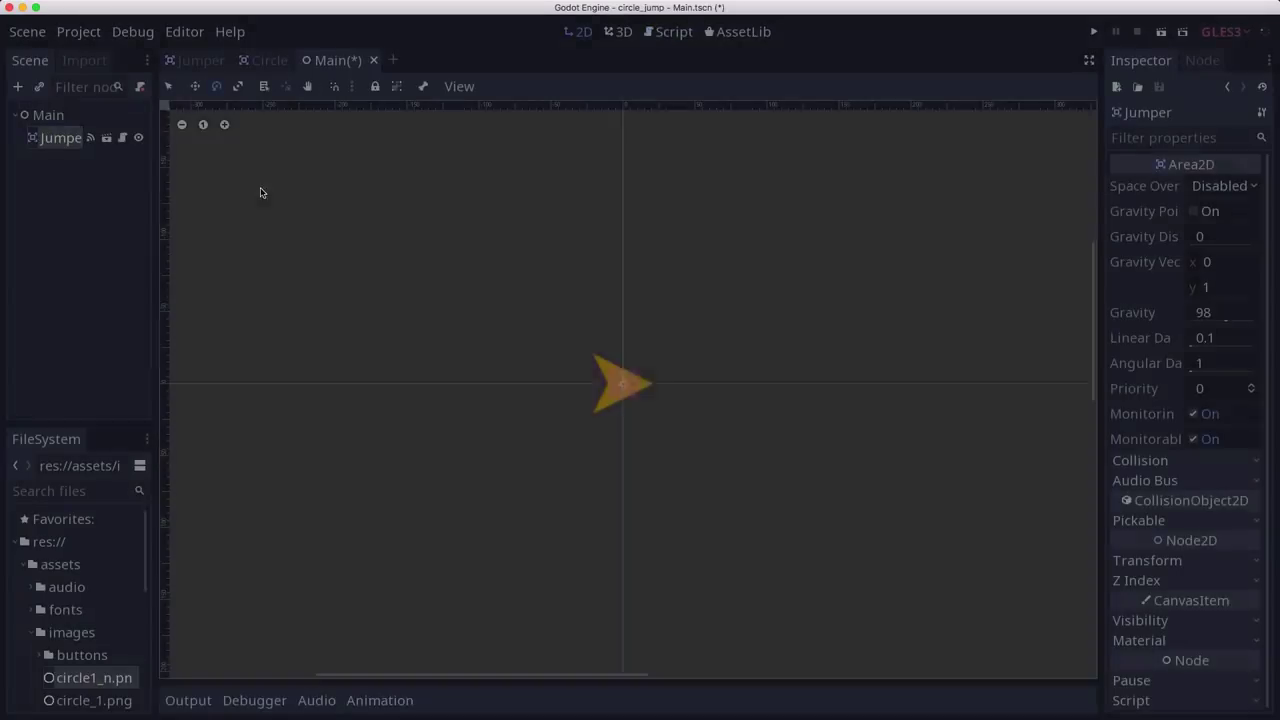
pyautogui.click(45, 114)
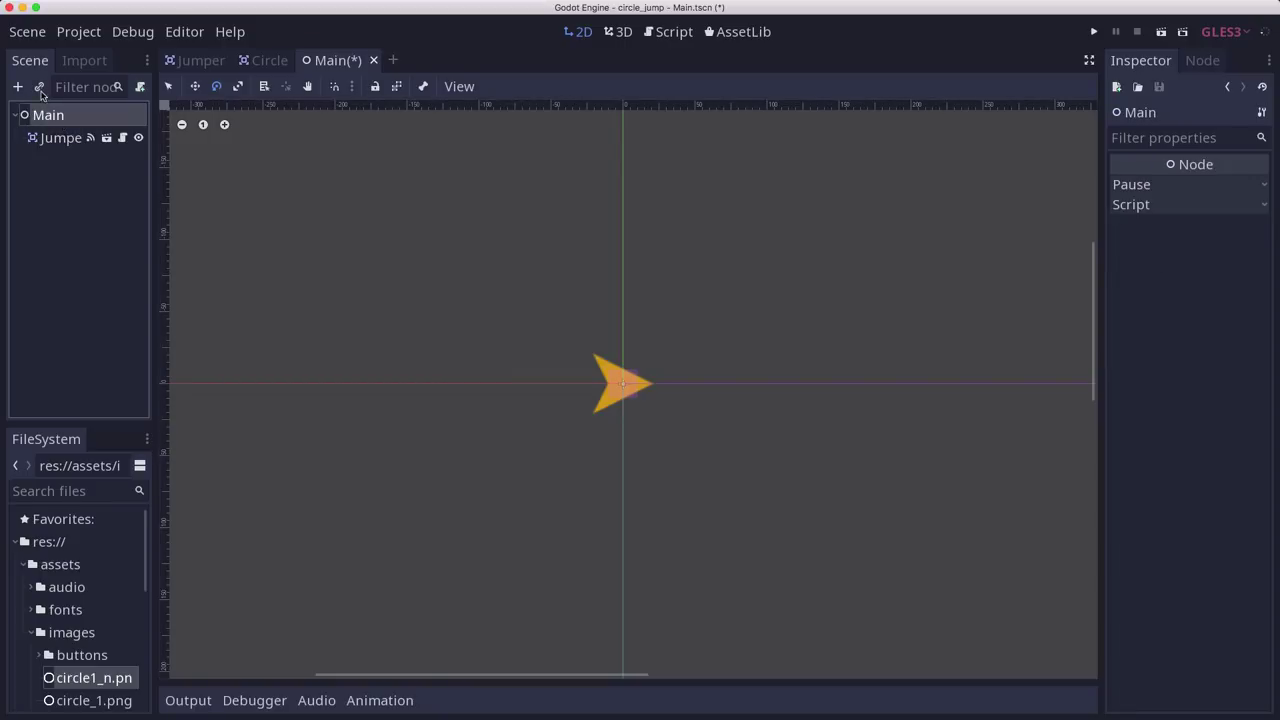
pyautogui.click(40, 87)
pyautogui.doubleClick(366, 276)
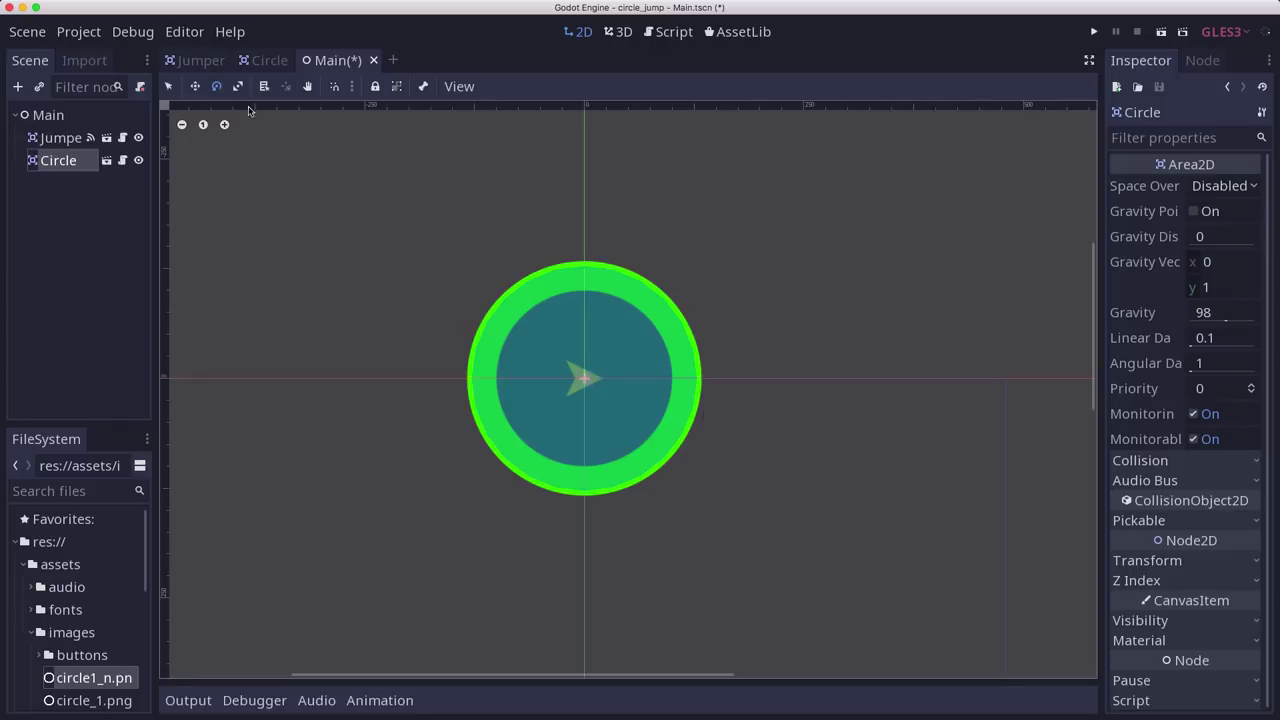
# Move the circle down-right and place the jumper just left of it.
pyautogui.click(172, 87)
pyautogui.scroll(-2, 834, 594)
pyautogui.moveTo(834, 594); pyautogui.dragTo(657, 374, button='middle')
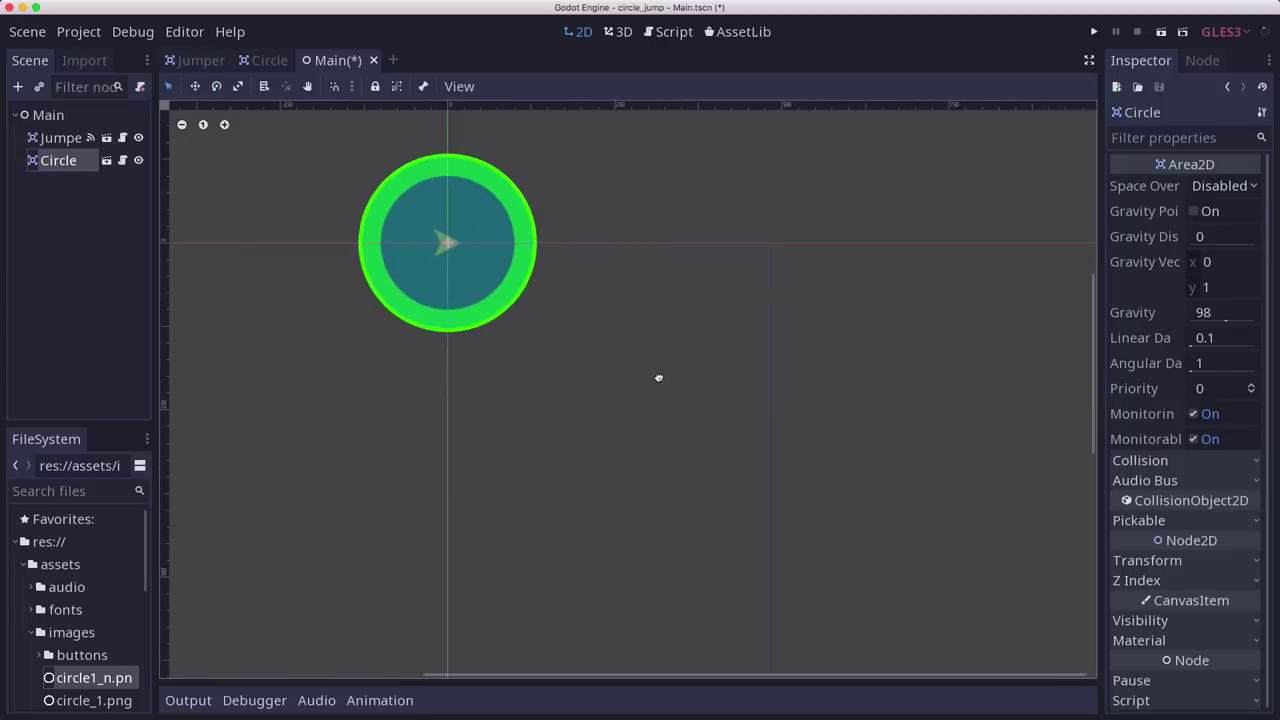
pyautogui.moveTo(521, 289); pyautogui.dragTo(767, 451)
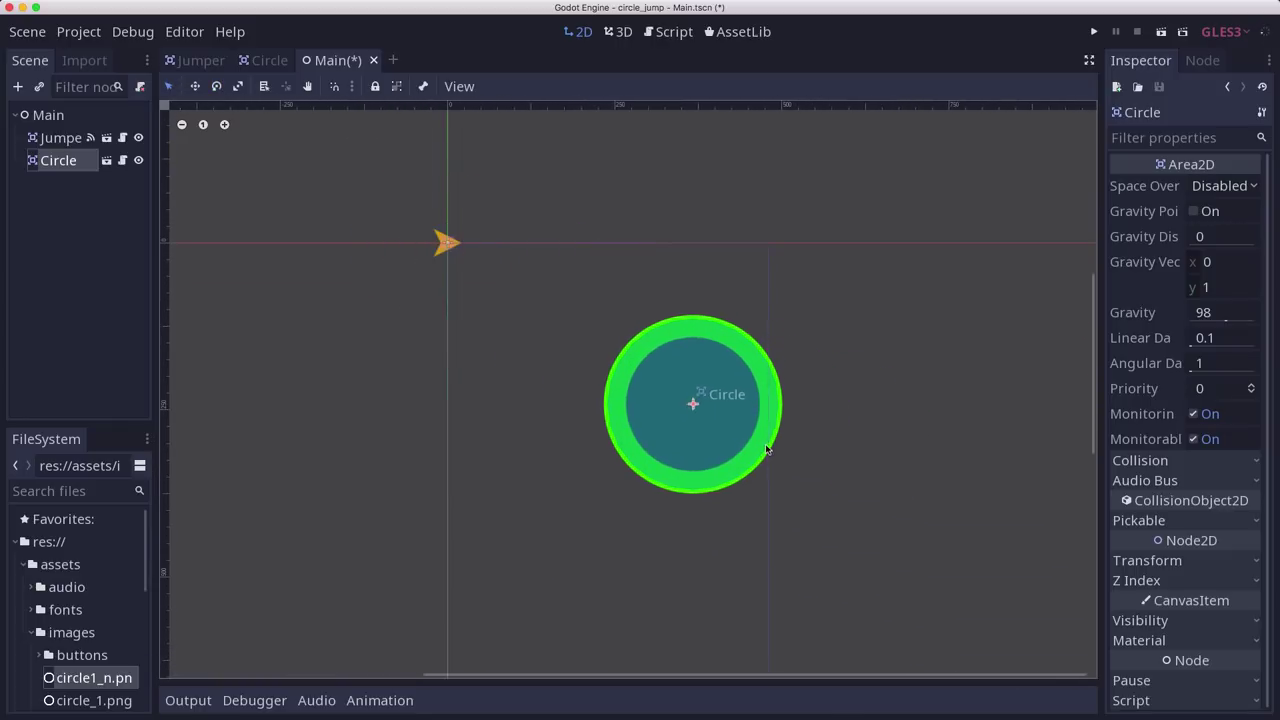
pyautogui.moveTo(447, 243); pyautogui.dragTo(510, 393)
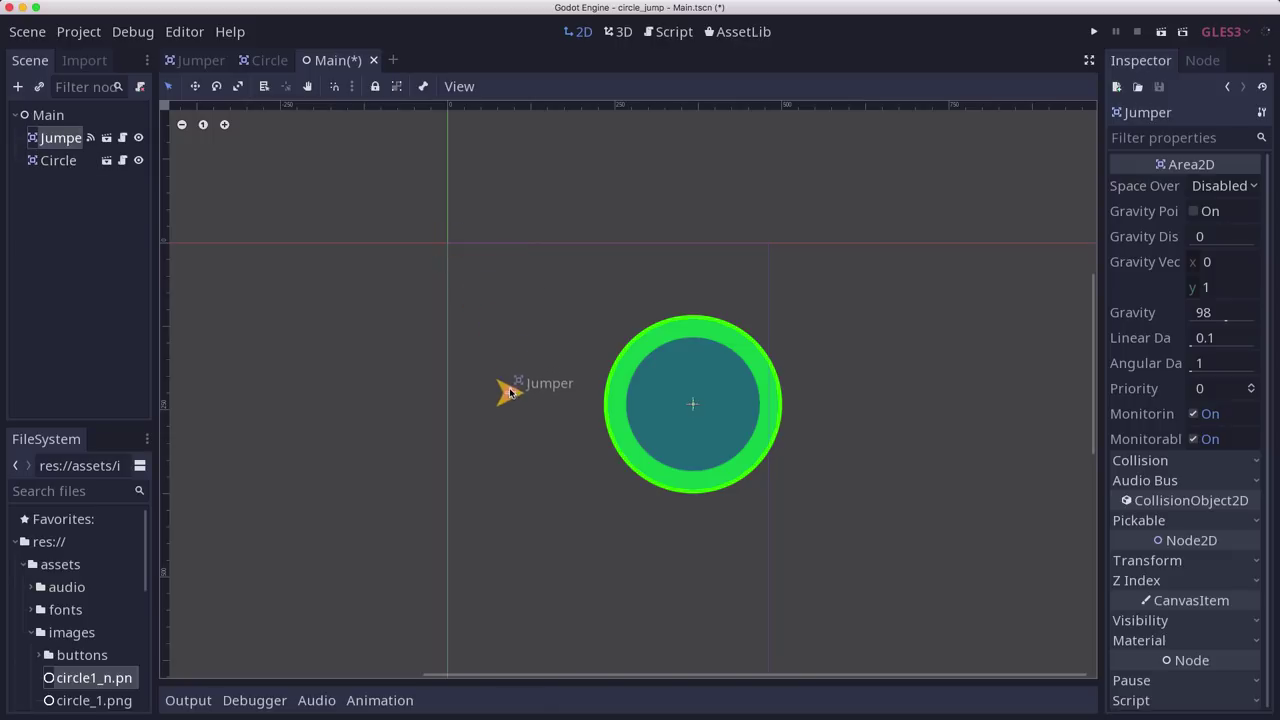
# Run Main, click to release the jumper onto the circle, then close the game.
pyautogui.click(1160, 31)
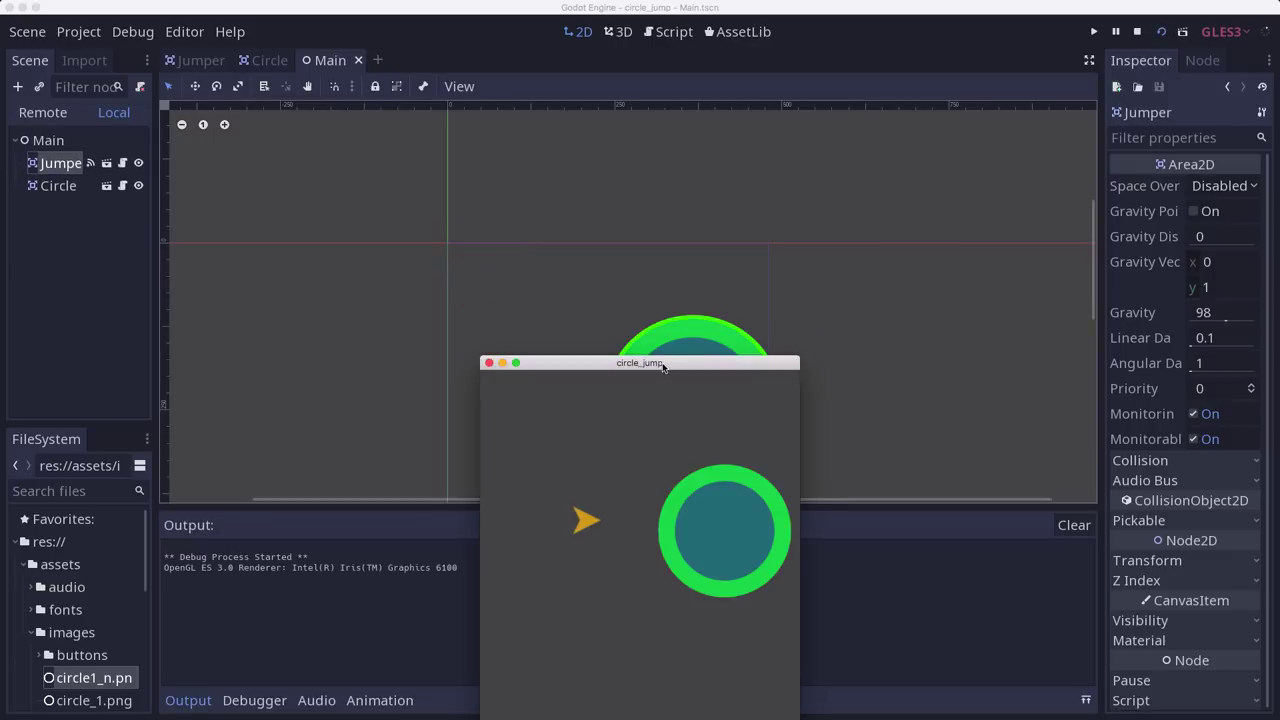
pyautogui.moveTo(663, 366); pyautogui.dragTo(663, 190)
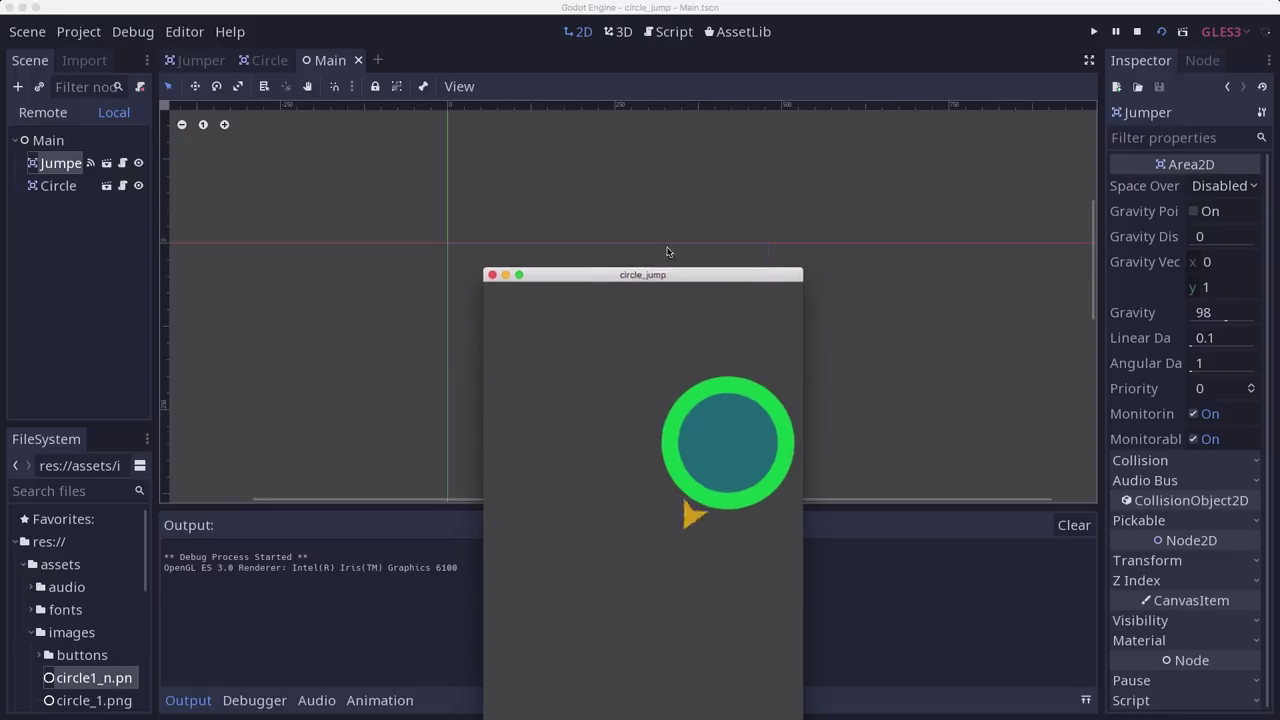
pyautogui.click(651, 351)
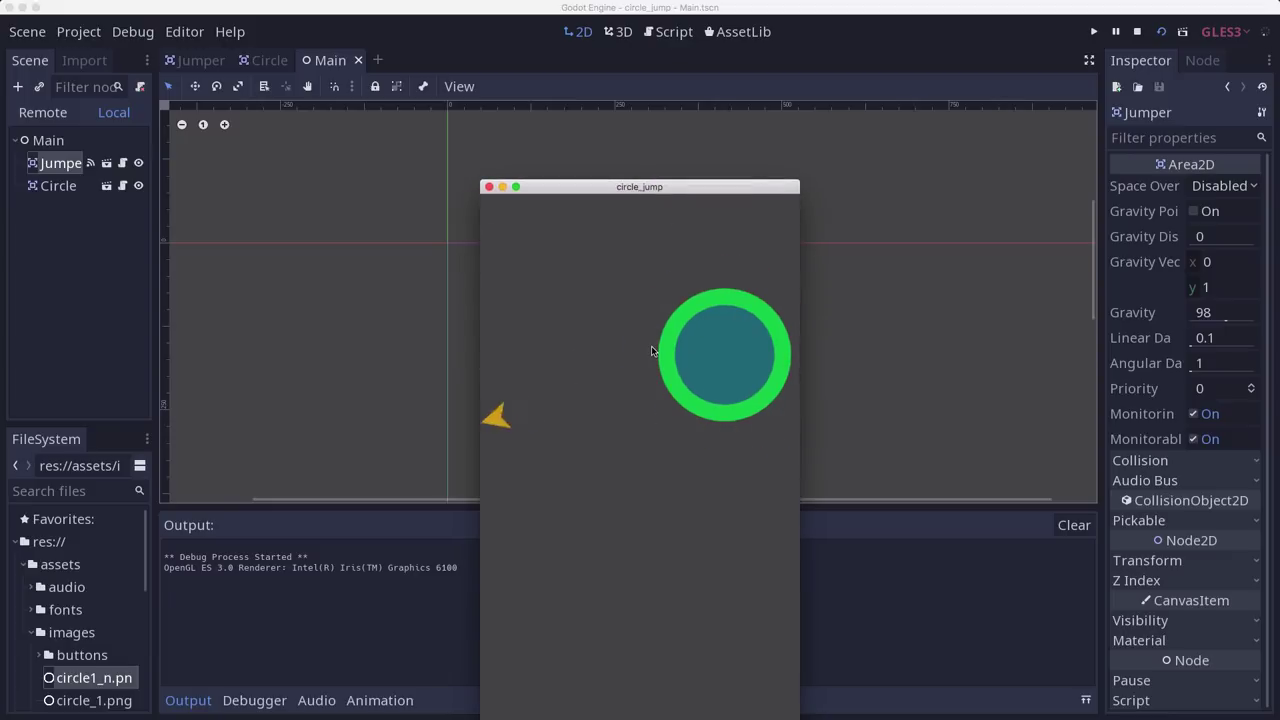
pyautogui.click(489, 188)
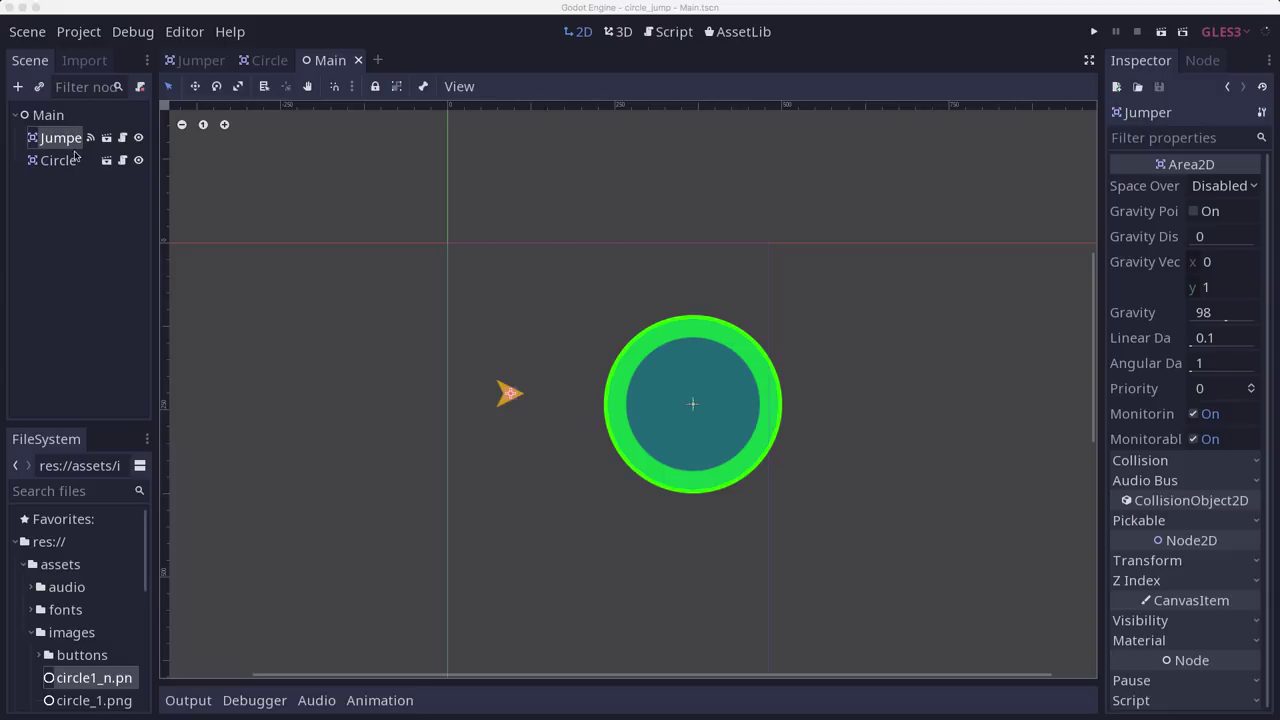
pyautogui.scroll(-1, 566, 361)
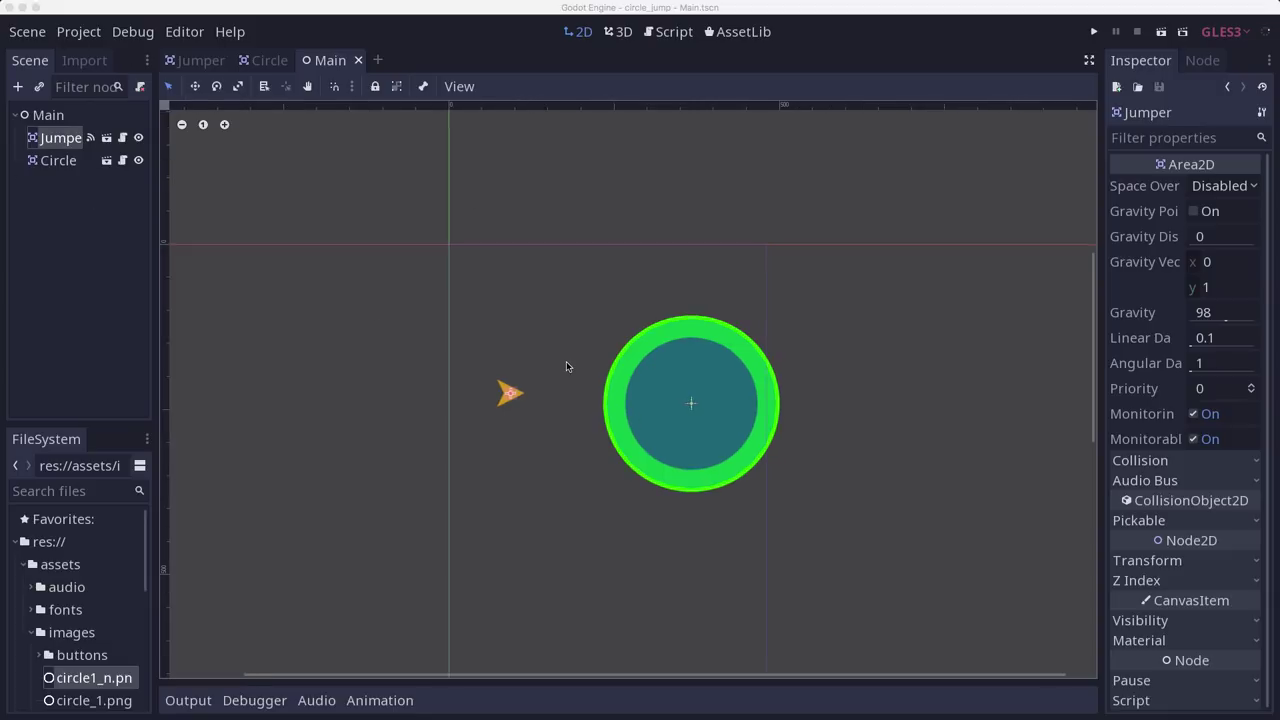